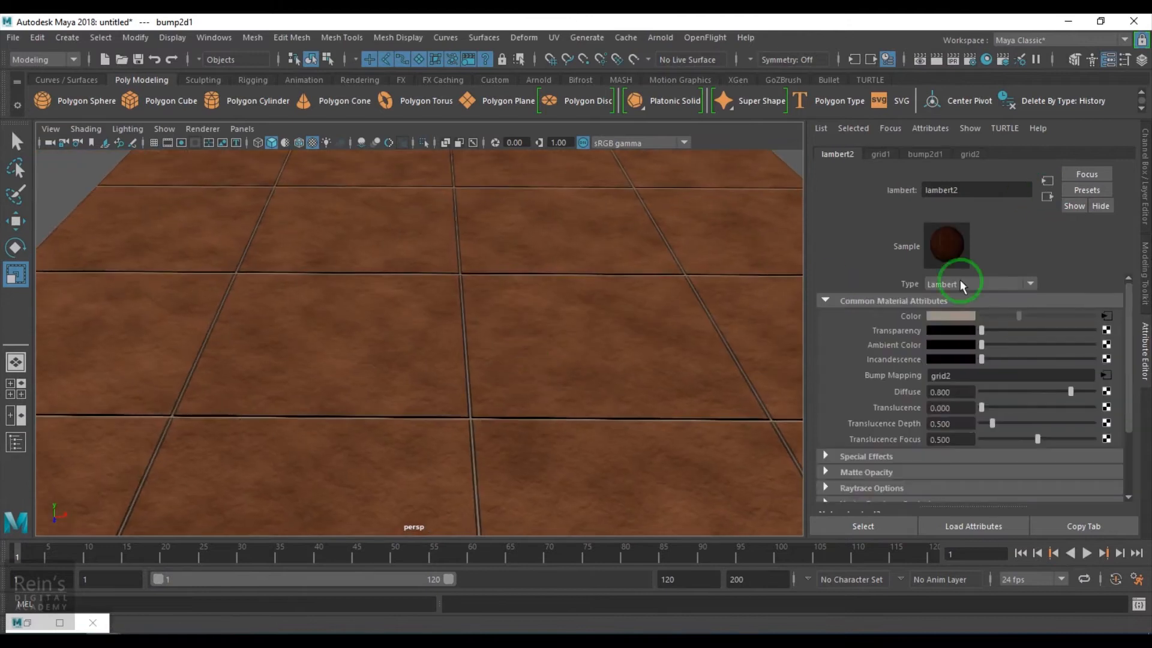
# Switch the material to Phong and set RemapRamp2's right colour to brightness 0.5, saturation 0
pyautogui.click(960, 354)
pyautogui.keyDown('alt'); pyautogui.moveTo(596, 416); pyautogui.dragTo(538, 342); pyautogui.keyUp('alt')
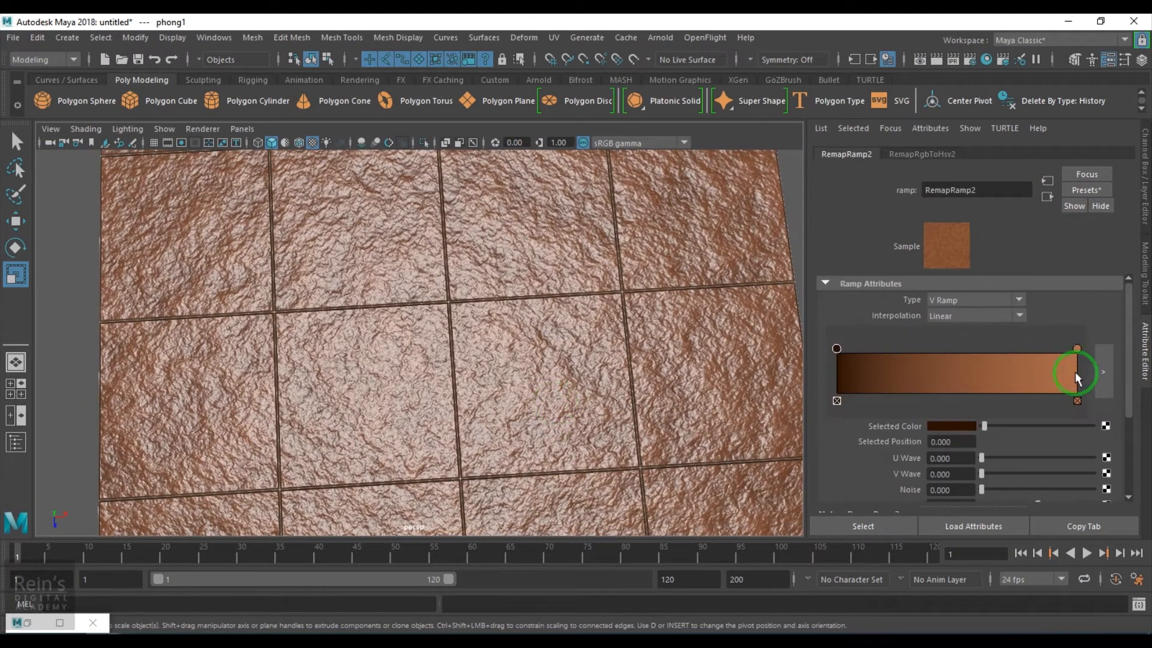
pyautogui.click(1077, 349)
pyautogui.doubleClick(964, 426)
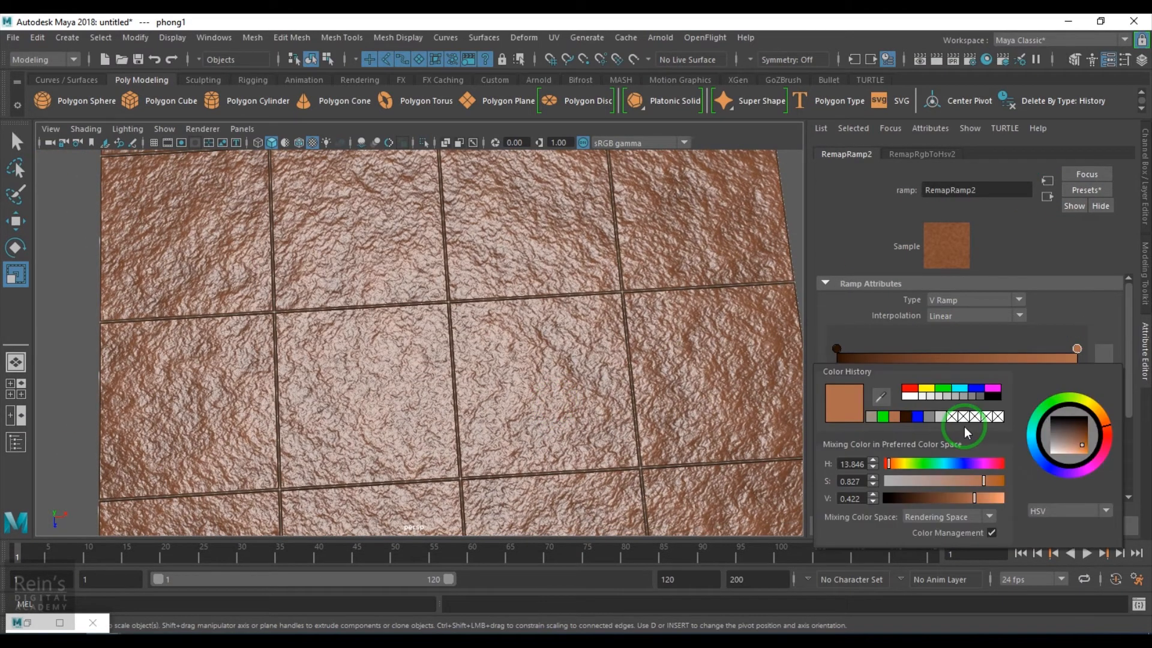
pyautogui.moveTo(373, 469); pyautogui.dragTo(429, 471)
pyautogui.write('0.5')
pyautogui.press('Return')
pyautogui.click(447, 572)
pyautogui.click(953, 427)
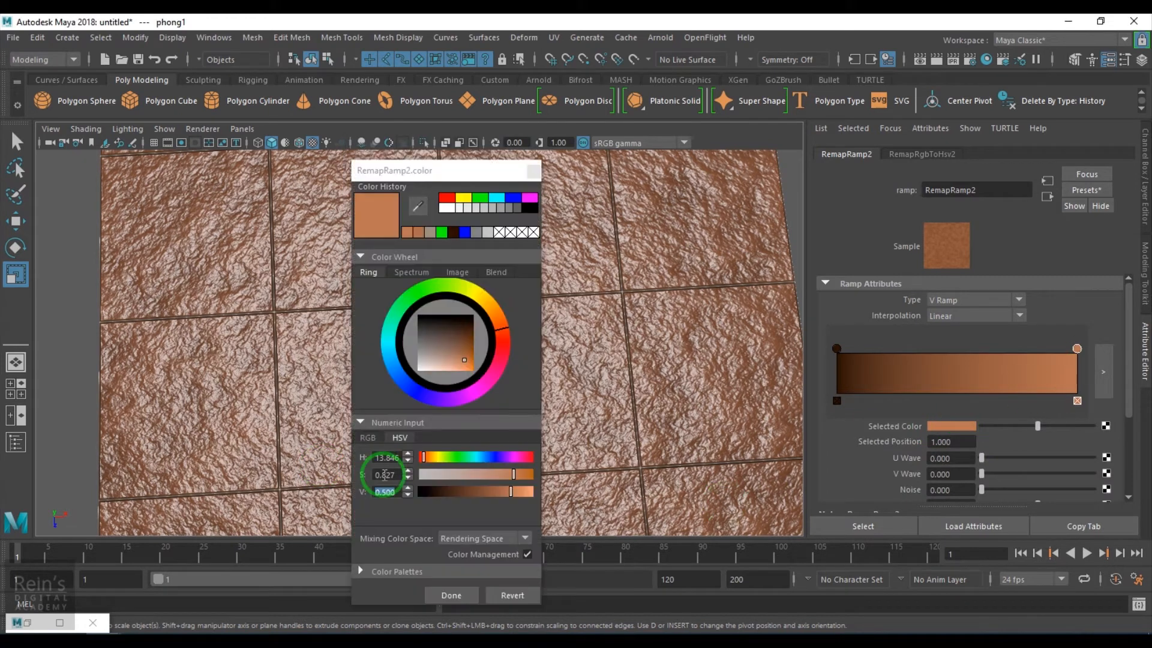
pyautogui.doubleClick(383, 473)
pyautogui.write('0')
pyautogui.press('Return')
pyautogui.click(438, 600)
# Set RemapRamp2's left colour to saturation 0 and brightness about 0.55
pyautogui.click(837, 349)
pyautogui.click(952, 427)
pyautogui.write('0')
pyautogui.press('Return')
pyautogui.moveTo(404, 500); pyautogui.dragTo(348, 517)
pyautogui.write('0.55')
pyautogui.press('Return')
pyautogui.moveTo(514, 520); pyautogui.dragTo(519, 521)
pyautogui.click(460, 616)
# Make grid2's Line Color a desaturated grey with brightness around 0.368
pyautogui.click(1048, 198)
pyautogui.click(969, 301)
pyautogui.moveTo(409, 521); pyautogui.dragTo(378, 522)
pyautogui.write('0')
pyautogui.press('Return')
pyautogui.moveTo(406, 537); pyautogui.dragTo(366, 544)
pyautogui.write('0.1')
pyautogui.press('Return')
pyautogui.moveTo(483, 538); pyautogui.dragTo(516, 541)
pyautogui.moveTo(489, 215); pyautogui.dragTo(514, 129)
pyautogui.click(480, 556)
# Set bump2d1 Bump Depth to 0.200
pyautogui.click(1048, 197)
pyautogui.moveTo(964, 317); pyautogui.dragTo(900, 324)
pyautogui.write('0.2')
pyautogui.press('Return')
pyautogui.keyDown('alt'); pyautogui.moveTo(510, 345); pyautogui.dragTo(599, 462); pyautogui.keyUp('alt')
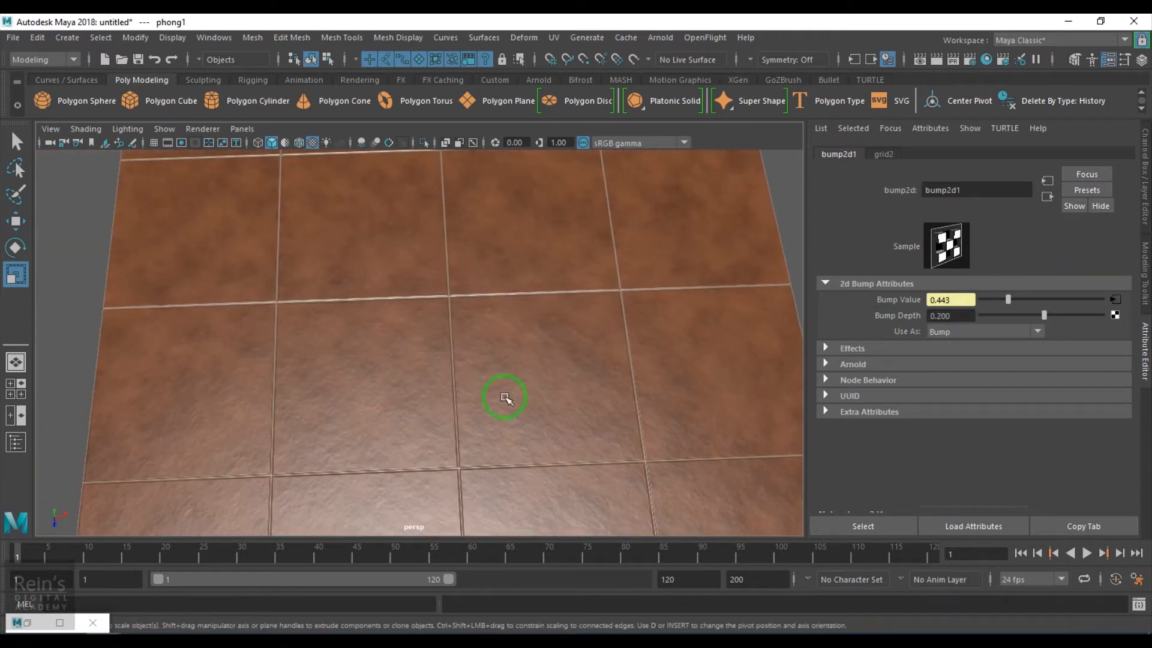
# Turn on Stagger in place2dTexture1 and place2dTexture3 so the tile rows offset
pyautogui.keyDown('alt'); pyautogui.moveTo(599, 462); pyautogui.dragTo(556, 380, button='right'); pyautogui.keyUp('alt')
pyautogui.keyDown('alt'); pyautogui.moveTo(555, 381); pyautogui.dragTo(559, 414); pyautogui.keyUp('alt')
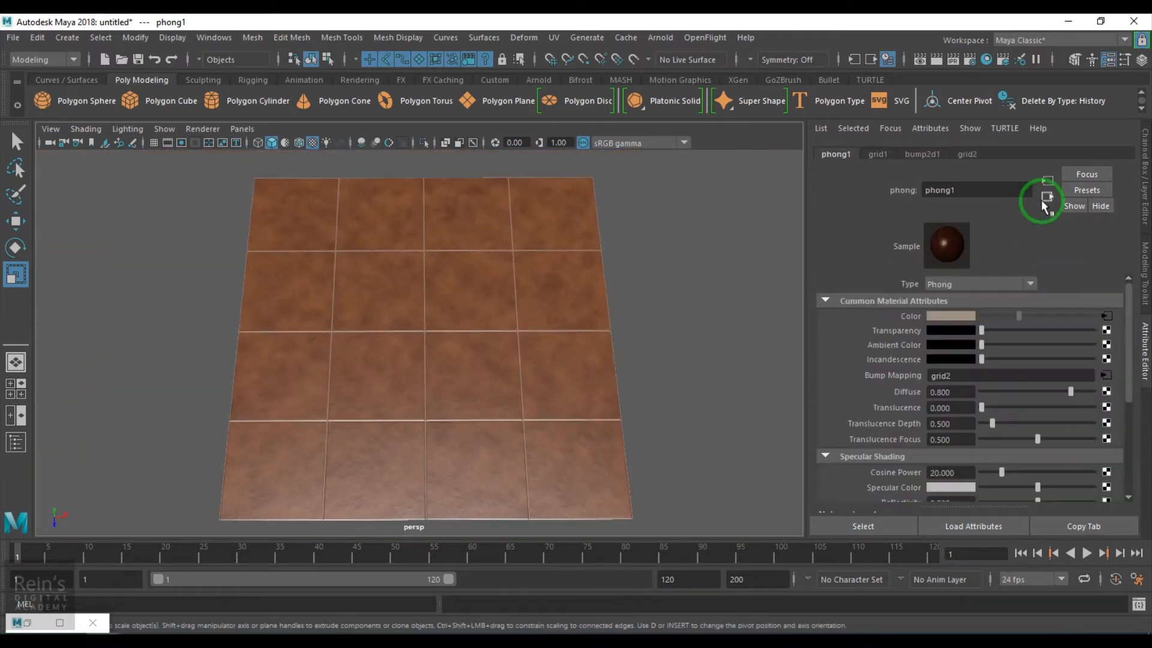
pyautogui.click(1046, 197)
pyautogui.click(27, 623)
pyautogui.keyDown('alt'); pyautogui.moveTo(500, 411); pyautogui.dragTo(567, 441, button='middle'); pyautogui.keyUp('alt')
pyautogui.click(534, 350)
pyautogui.moveTo(629, 35); pyautogui.dragTo(594, 535)
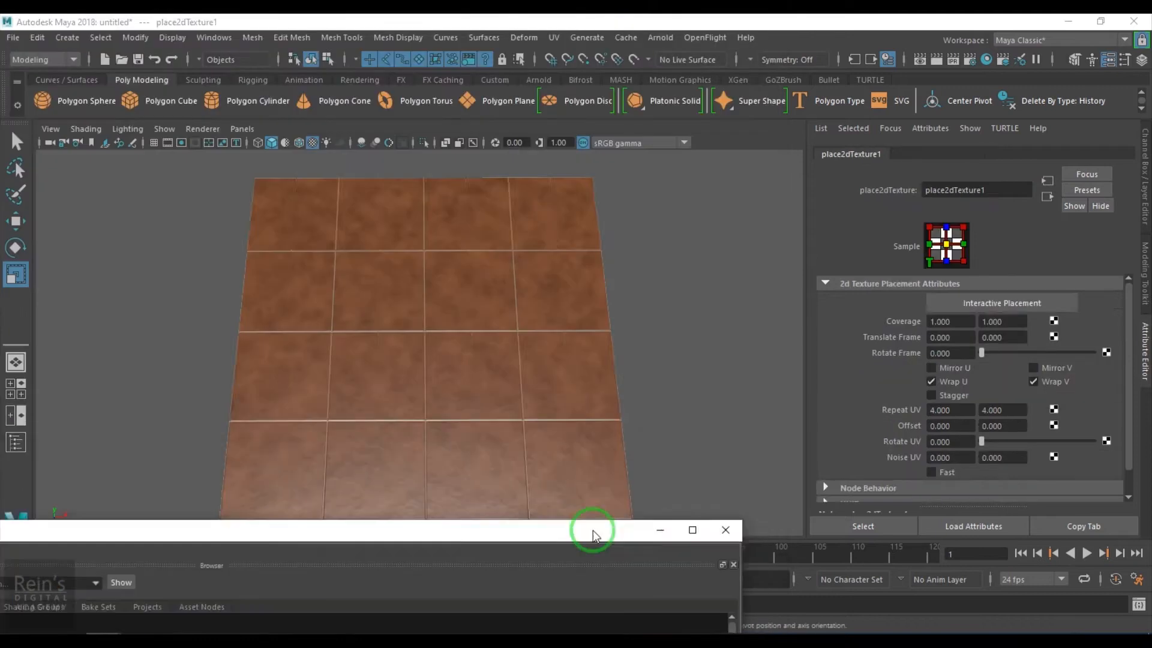
pyautogui.click(931, 396)
pyautogui.moveTo(510, 532); pyautogui.dragTo(653, 54)
pyautogui.click(498, 524)
pyautogui.moveTo(738, 50); pyautogui.dragTo(621, 557)
pyautogui.click(931, 395)
pyautogui.keyDown('alt'); pyautogui.moveTo(474, 420); pyautogui.dragTo(466, 437); pyautogui.keyUp('alt')
# Set Repeat U to 10 and Repeat V to 5 on the placement nodes
pyautogui.moveTo(959, 410); pyautogui.dragTo(879, 410)
pyautogui.write('10')
pyautogui.press('Return')
pyautogui.moveTo(1008, 410); pyautogui.dragTo(960, 411)
pyautogui.write('5')
pyautogui.press('Return')
pyautogui.moveTo(535, 558); pyautogui.dragTo(636, 207)
pyautogui.click(607, 525)
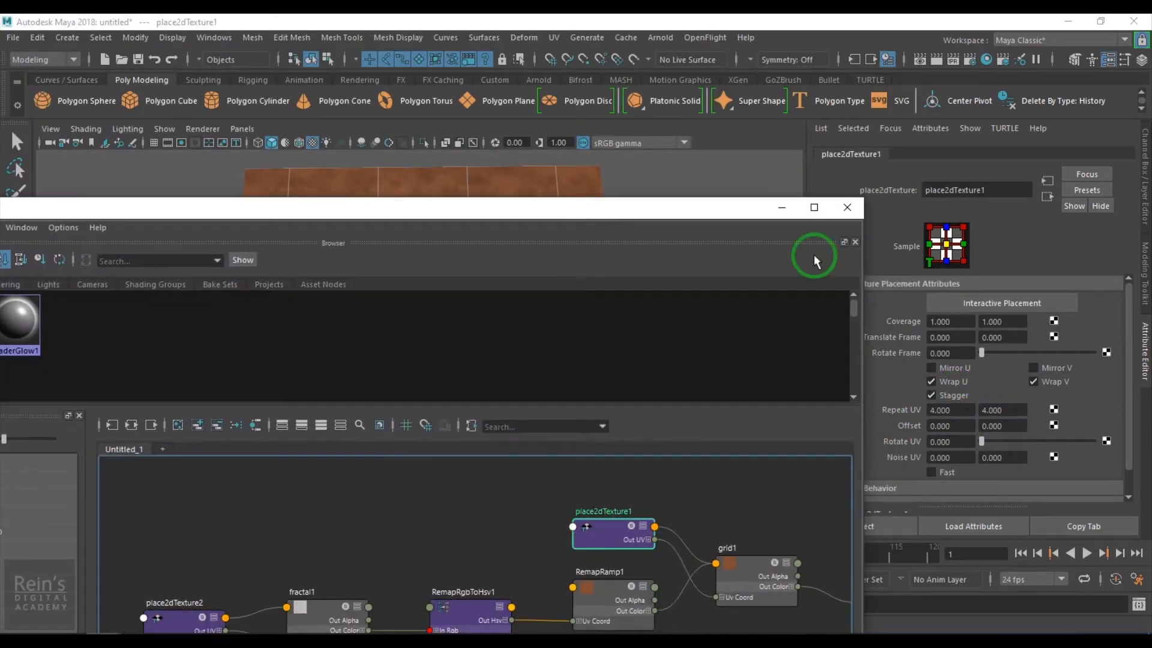
pyautogui.click(786, 207)
pyautogui.moveTo(962, 410); pyautogui.dragTo(894, 410)
pyautogui.write('10')
pyautogui.write('5')
pyautogui.moveTo(1009, 412); pyautogui.dragTo(870, 414)
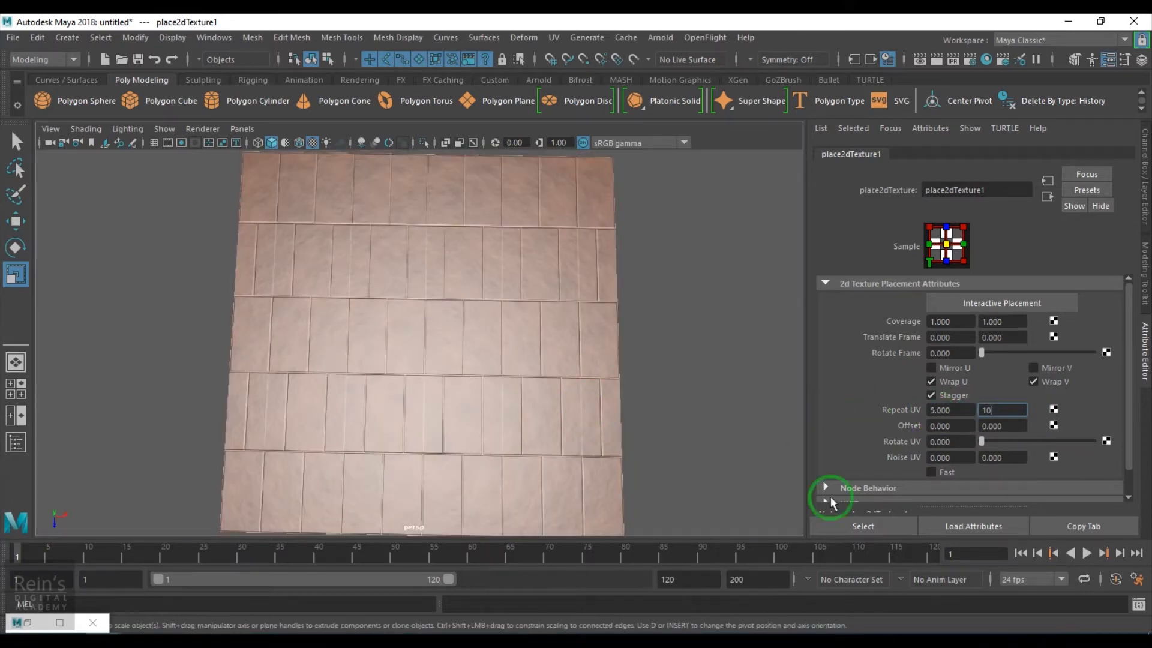
pyautogui.click(28, 623)
# Set place2dTexture3 to Repeat U 5 and Repeat V 10
pyautogui.click(499, 504)
pyautogui.click(815, 34)
pyautogui.moveTo(961, 412); pyautogui.dragTo(798, 416)
pyautogui.write('5')
pyautogui.moveTo(1012, 412); pyautogui.dragTo(900, 414)
pyautogui.write('10')
pyautogui.press('Return')
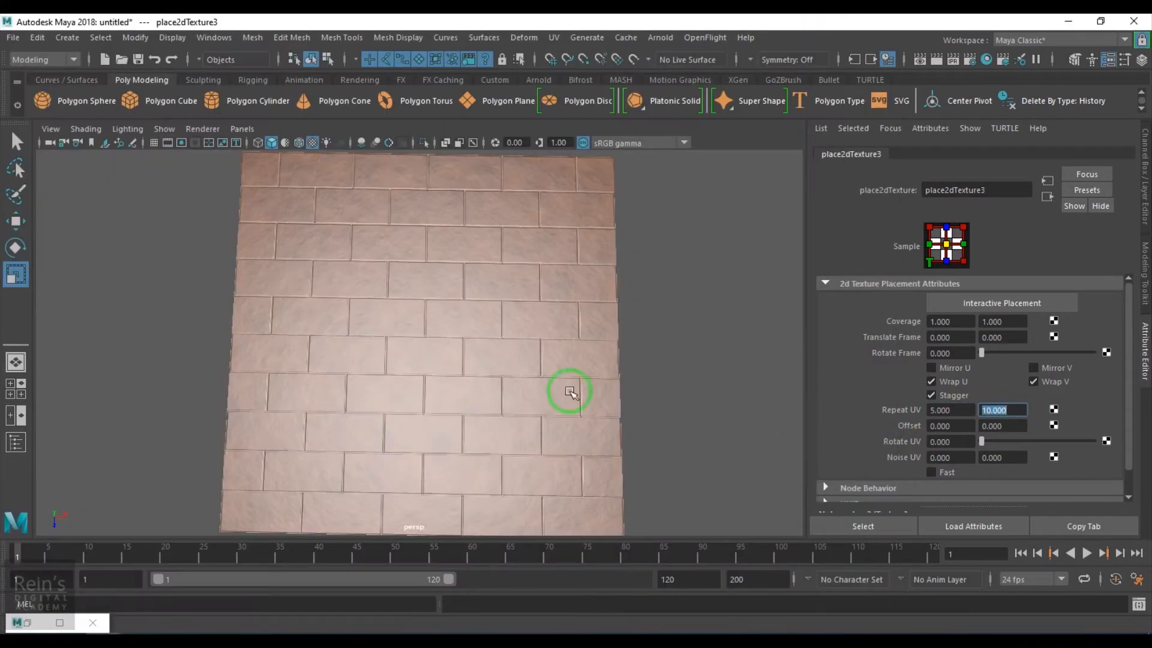
pyautogui.keyDown('alt'); pyautogui.moveTo(570, 392); pyautogui.dragTo(552, 386); pyautogui.keyUp('alt')
pyautogui.click(952, 409)
pyautogui.keyDown('alt'); pyautogui.moveTo(471, 407); pyautogui.dragTo(445, 455); pyautogui.keyUp('alt')
# Recolour RemapRamp1 to dark bluish grey and shift grid1's Line Color to blue-grey
pyautogui.click(28, 622)
pyautogui.click(646, 427)
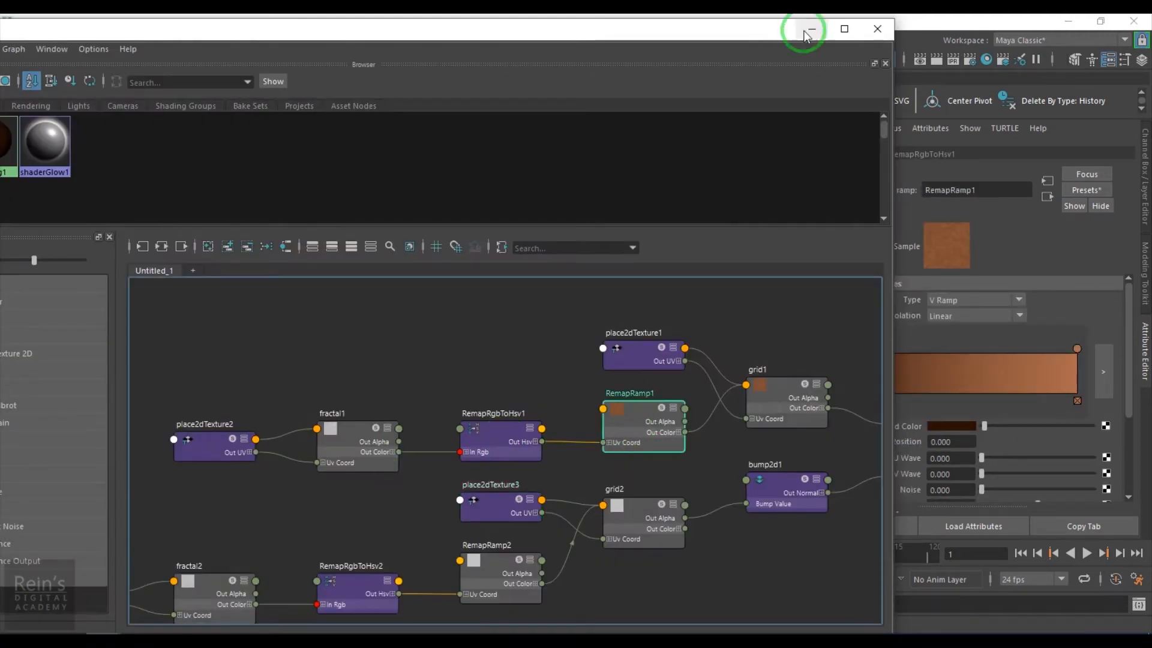
pyautogui.click(810, 31)
pyautogui.click(940, 427)
pyautogui.moveTo(940, 466); pyautogui.dragTo(891, 484)
pyautogui.click(1075, 349)
pyautogui.click(963, 427)
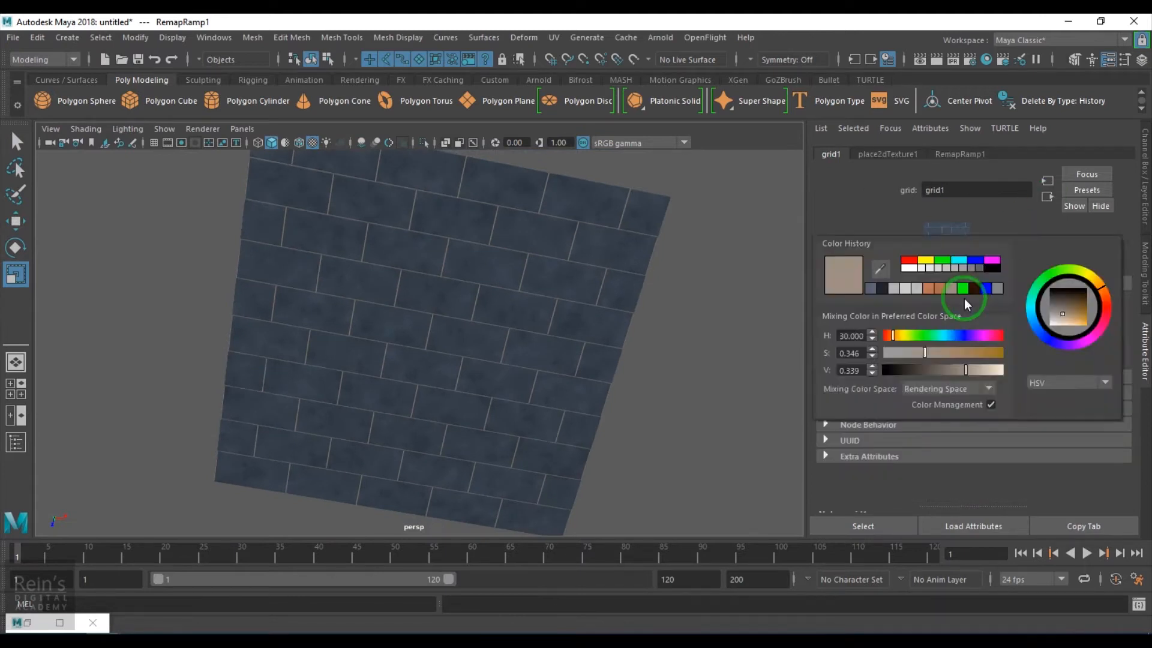
pyautogui.click(972, 298)
pyautogui.moveTo(901, 335); pyautogui.dragTo(957, 336)
# Slide RemapRamp3's ramp handles left to reshape the bevelled tile edges
pyautogui.moveTo(543, 383)
pyautogui.keyDown('alt'); pyautogui.mouseDown()
pyautogui.moveTo(578, 381)
pyautogui.moveTo(481, 368)
pyautogui.moveTo(521, 384)
pyautogui.mouseUp(); pyautogui.keyUp('alt')
pyautogui.keyDown('alt'); pyautogui.moveTo(606, 427); pyautogui.dragTo(659, 447, button='right'); pyautogui.keyUp('alt')
pyautogui.keyDown('alt'); pyautogui.moveTo(658, 446); pyautogui.dragTo(605, 422); pyautogui.keyUp('alt')
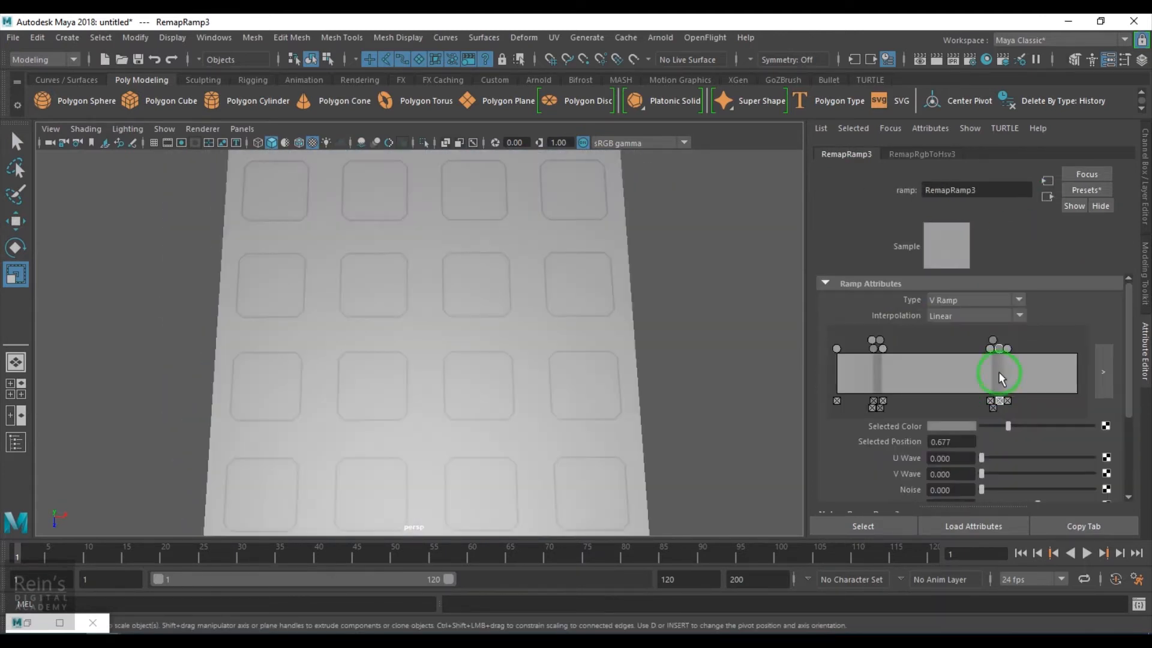
pyautogui.click(998, 372)
pyautogui.moveTo(981, 348); pyautogui.dragTo(934, 365)
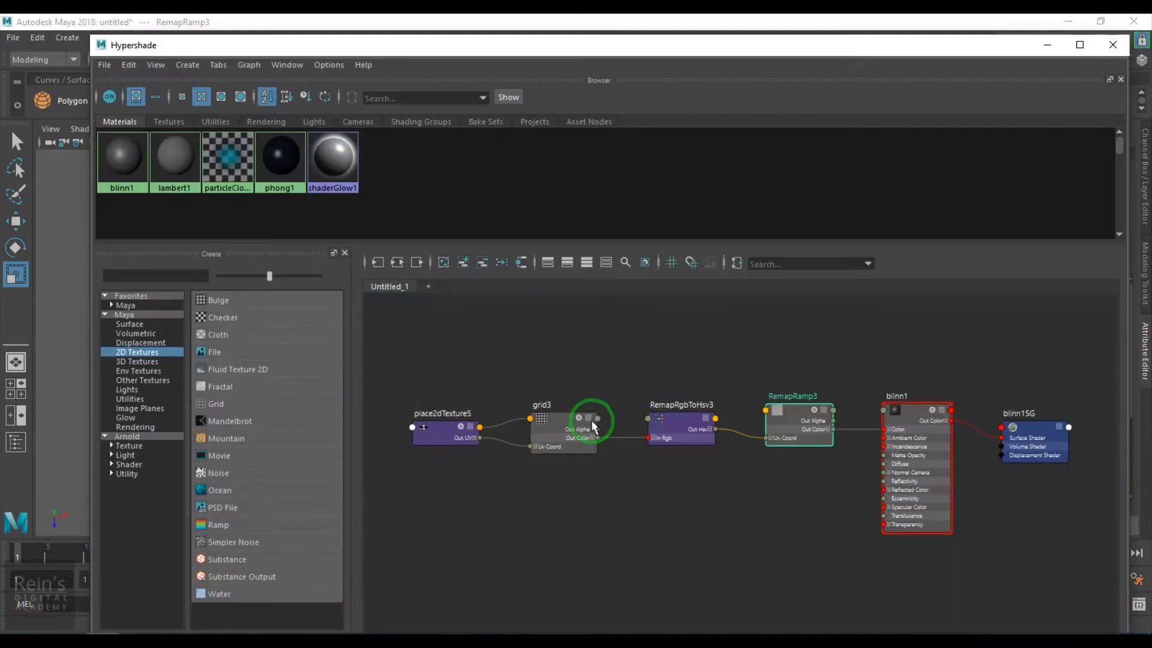
# Set fractal3 Amplitude to 0.084, Ratio and Frequency Ratio to 1.000, Bias -0.688
pyautogui.click(801, 426)
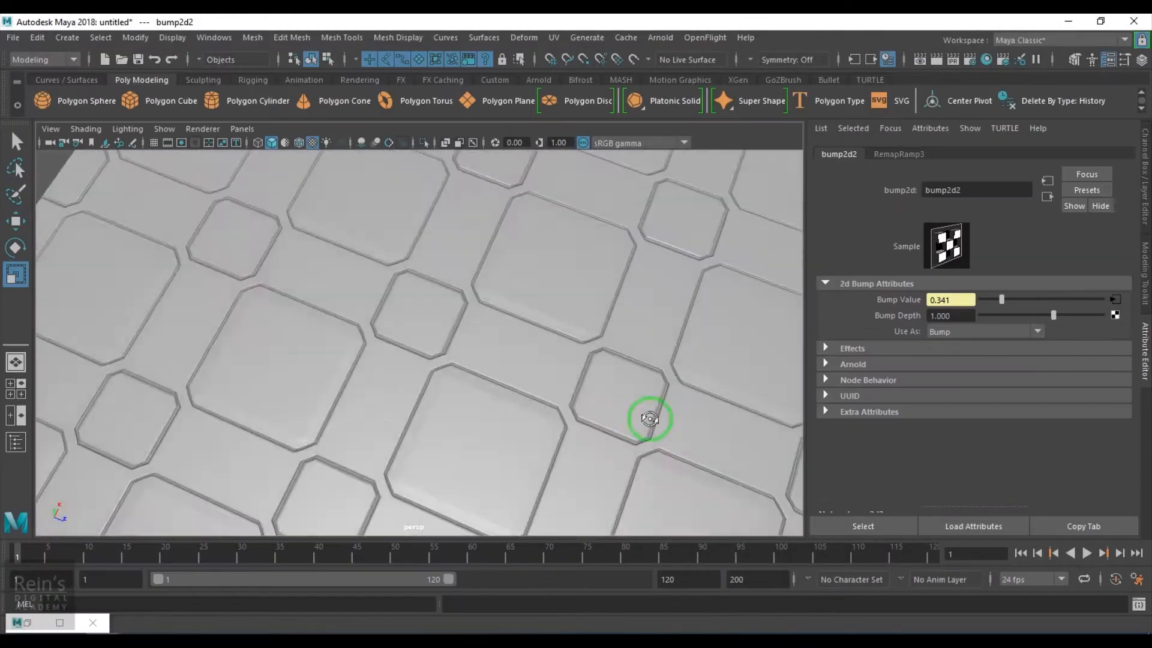
pyautogui.keyDown('alt'); pyautogui.moveTo(649, 419); pyautogui.dragTo(1131, 334); pyautogui.keyUp('alt')
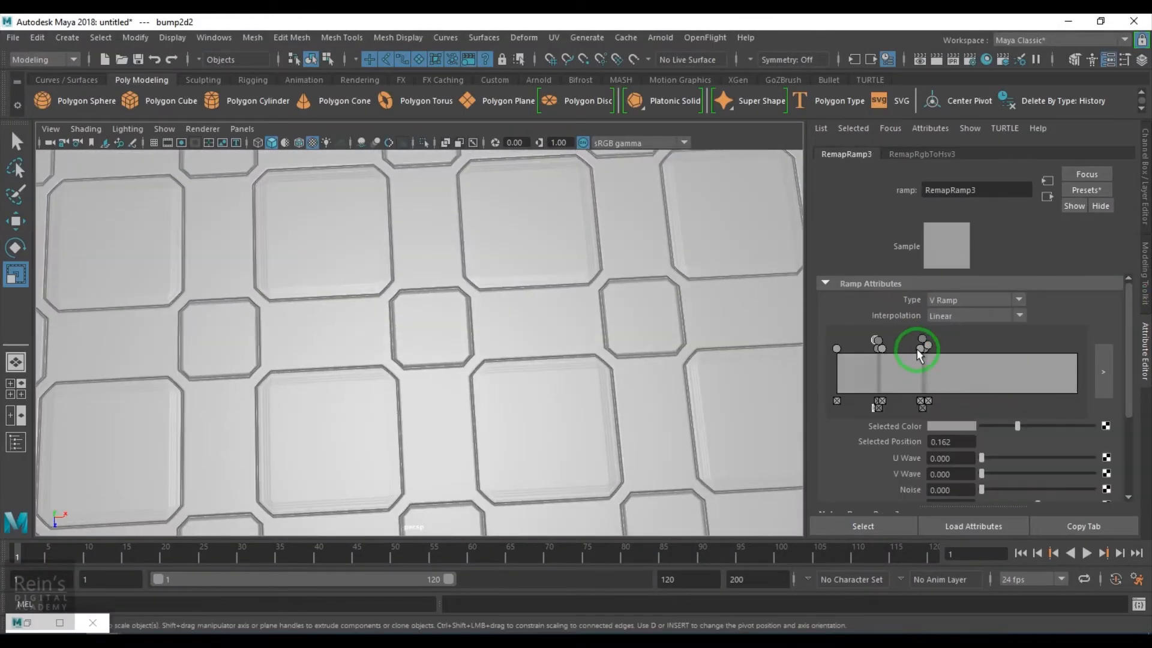
pyautogui.click(880, 346)
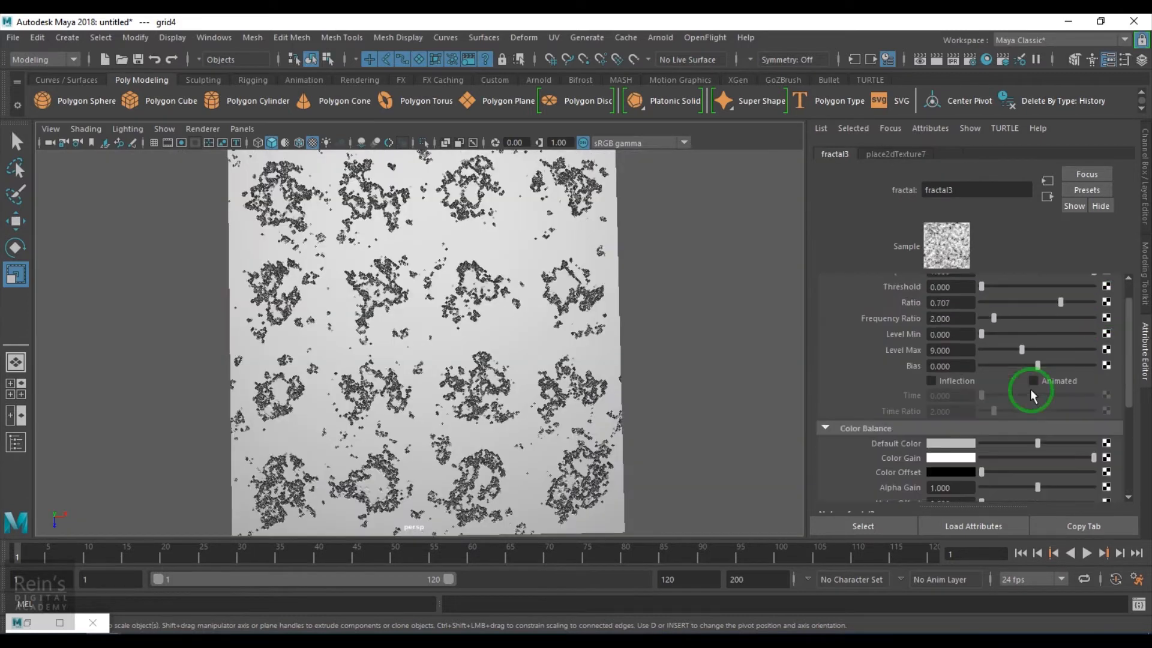
pyautogui.scroll(1, 1031, 389)
pyautogui.moveTo(1094, 299); pyautogui.dragTo(991, 303)
pyautogui.moveTo(1038, 395); pyautogui.dragTo(993, 396)
pyautogui.moveTo(982, 316)
pyautogui.mouseDown()
pyautogui.moveTo(1002, 318)
pyautogui.moveTo(981, 318)
pyautogui.mouseUp()
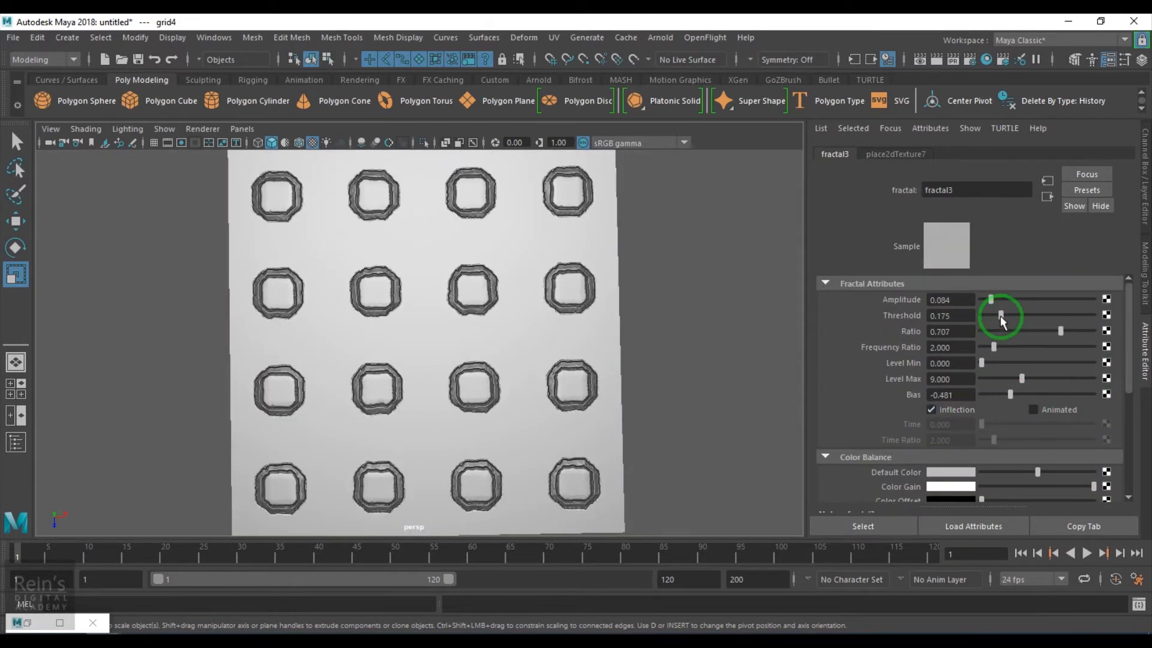
pyautogui.moveTo(1060, 331); pyautogui.dragTo(1094, 332)
pyautogui.moveTo(994, 347)
pyautogui.mouseDown()
pyautogui.moveTo(1068, 343)
pyautogui.moveTo(981, 357)
pyautogui.mouseUp()
pyautogui.moveTo(1010, 395); pyautogui.dragTo(998, 395)
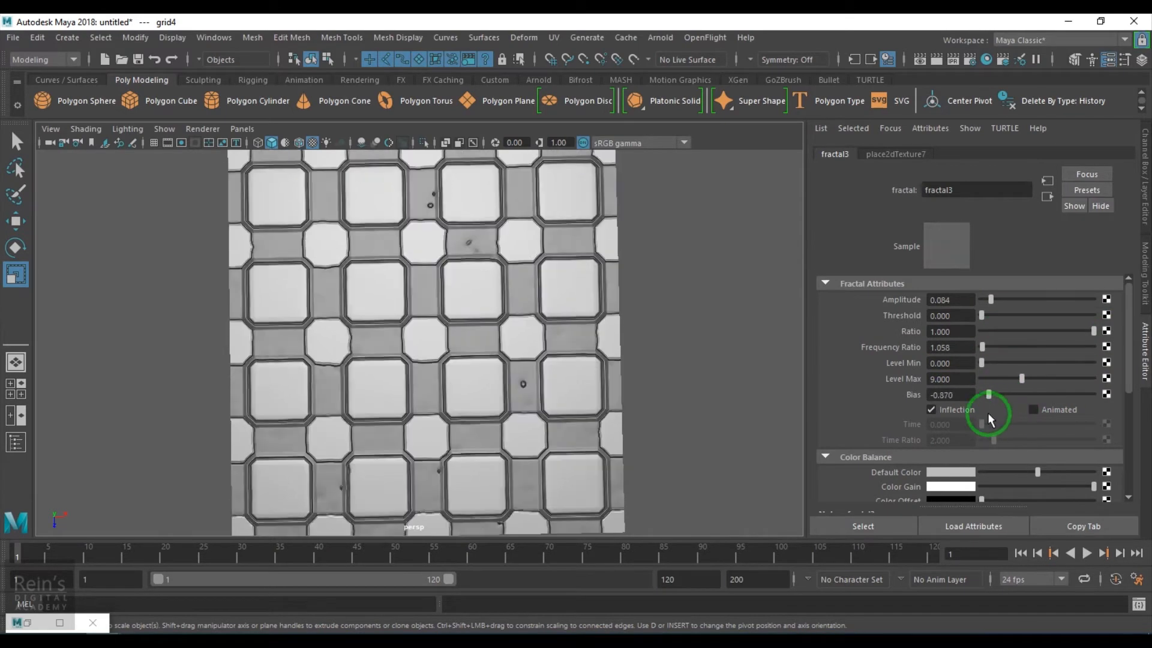
pyautogui.keyDown('alt'); pyautogui.moveTo(336, 282); pyautogui.dragTo(374, 306); pyautogui.keyUp('alt')
# Refine fractal3: Bias -0.766, Threshold and Ratio tweaks, Amplitude 0.084, Level Max 11.851
pyautogui.scroll(3, 374, 304)
pyautogui.moveTo(999, 394); pyautogui.dragTo(993, 420)
pyautogui.moveTo(983, 347); pyautogui.dragTo(1094, 331)
pyautogui.click(996, 331)
pyautogui.moveTo(982, 315)
pyautogui.mouseDown()
pyautogui.moveTo(966, 330)
pyautogui.moveTo(981, 331)
pyautogui.moveTo(985, 318)
pyautogui.moveTo(989, 329)
pyautogui.mouseUp()
pyautogui.scroll(-3, 528, 411)
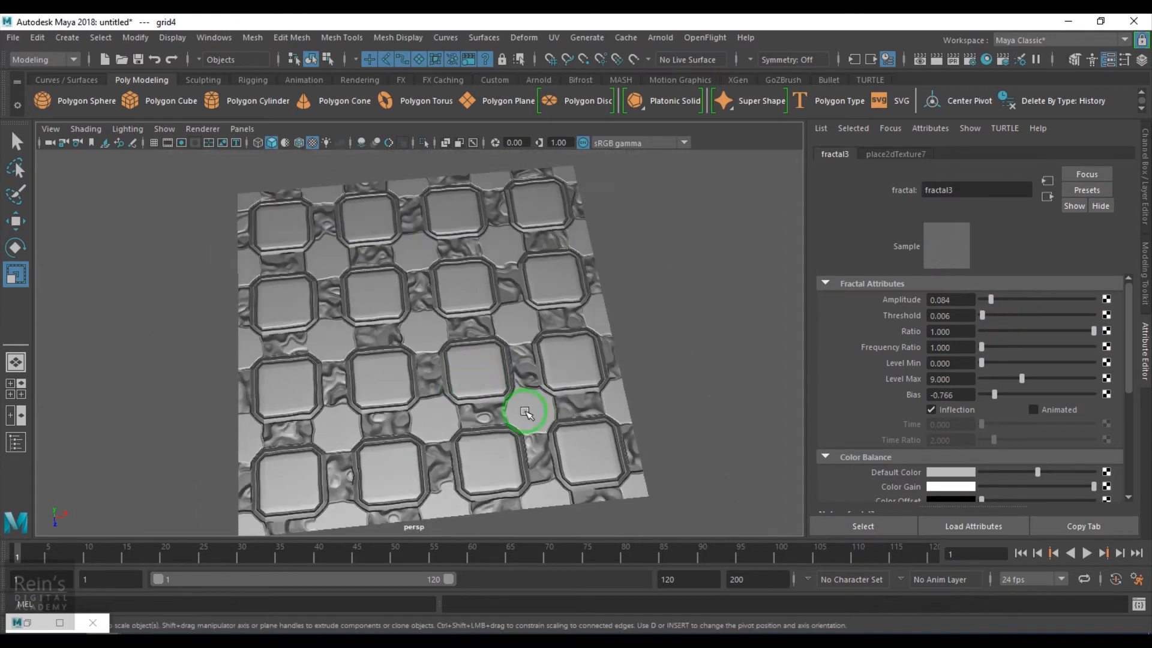
pyautogui.keyDown('alt'); pyautogui.moveTo(528, 411); pyautogui.dragTo(501, 414); pyautogui.keyUp('alt')
pyautogui.moveTo(990, 306); pyautogui.dragTo(991, 303)
pyautogui.moveTo(1022, 379)
pyautogui.mouseDown()
pyautogui.moveTo(1041, 411)
pyautogui.moveTo(1021, 393)
pyautogui.moveTo(1033, 398)
pyautogui.mouseUp()
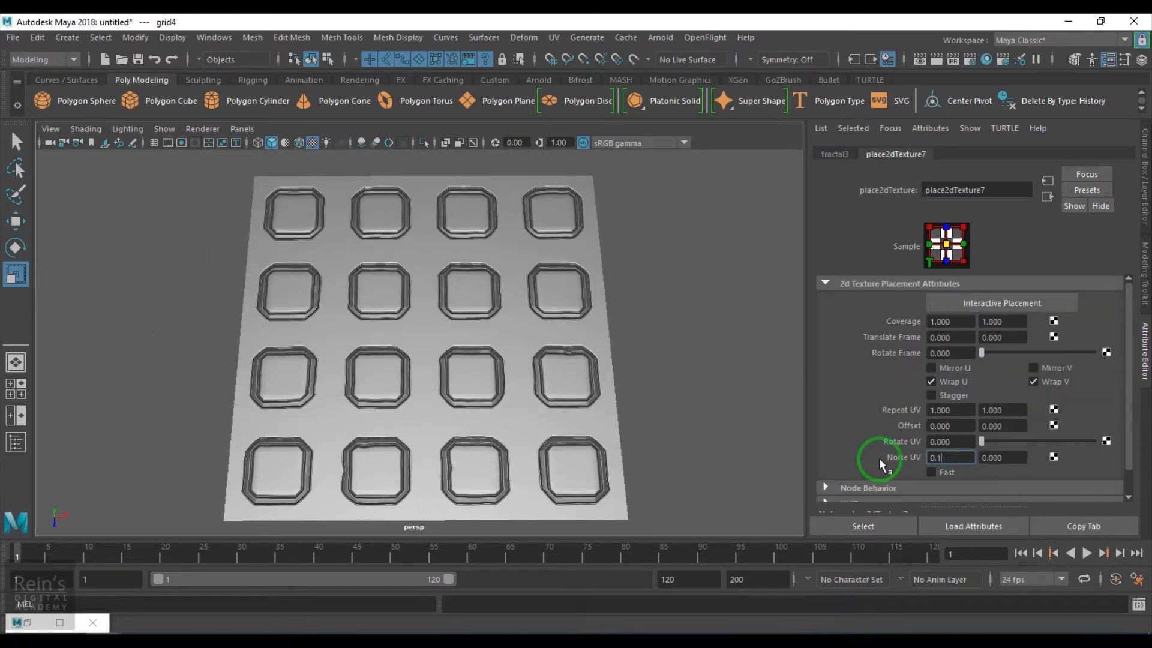
# Add 0.100 Noise UV, lower Level Max to 8.604, and set grid Filter Offset to 0.169
pyautogui.keyDown('ctrl'); pyautogui.moveTo(879, 458); pyautogui.dragTo(1018, 460); pyautogui.keyUp('ctrl')
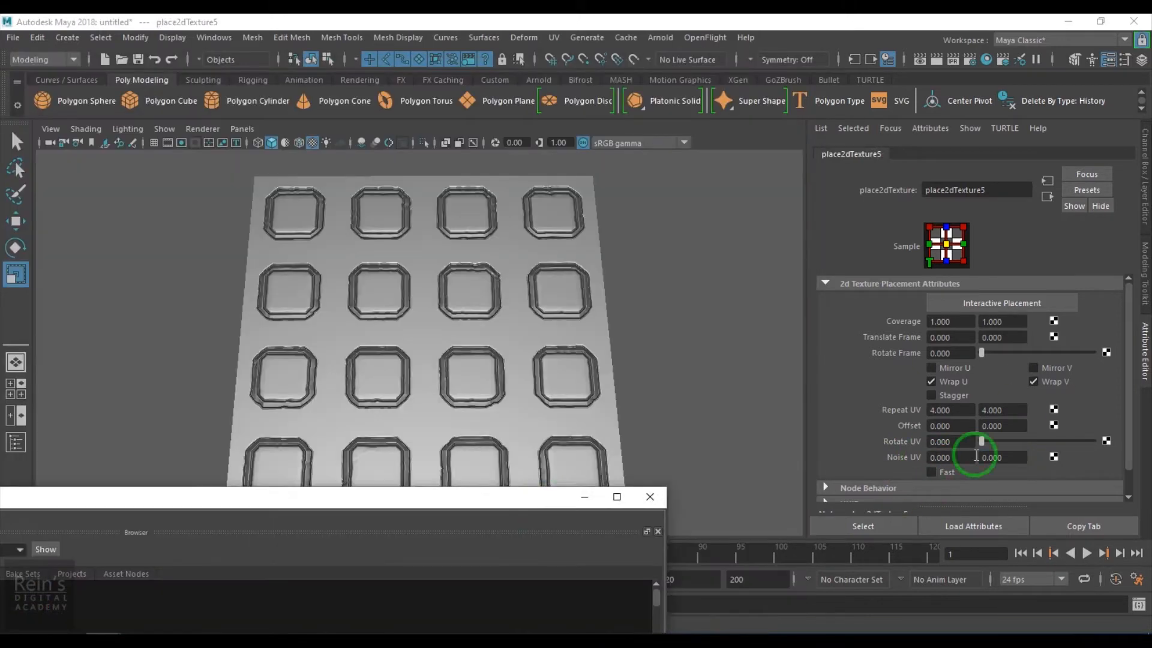
pyautogui.keyDown('ctrl'); pyautogui.moveTo(972, 457); pyautogui.dragTo(899, 465); pyautogui.keyUp('ctrl')
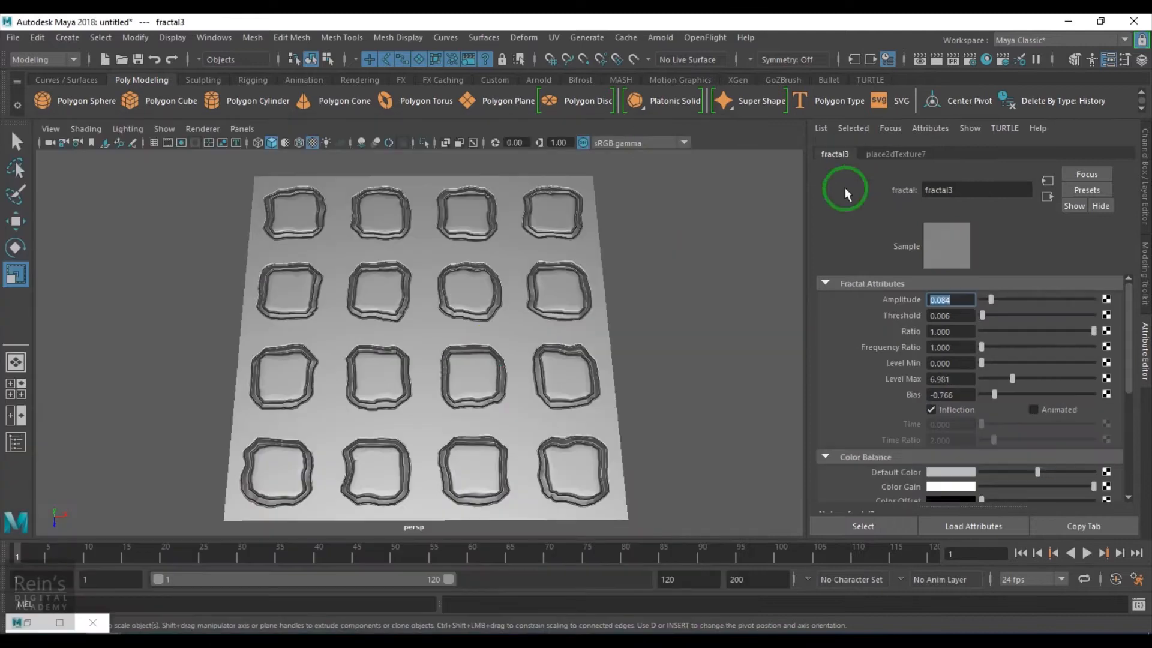
pyautogui.moveTo(1047, 379); pyautogui.dragTo(1020, 380)
pyautogui.moveTo(666, 412)
pyautogui.keyDown('alt'); pyautogui.mouseDown()
pyautogui.moveTo(637, 412)
pyautogui.moveTo(694, 412)
pyautogui.moveTo(661, 413)
pyautogui.mouseUp(); pyautogui.keyUp('alt')
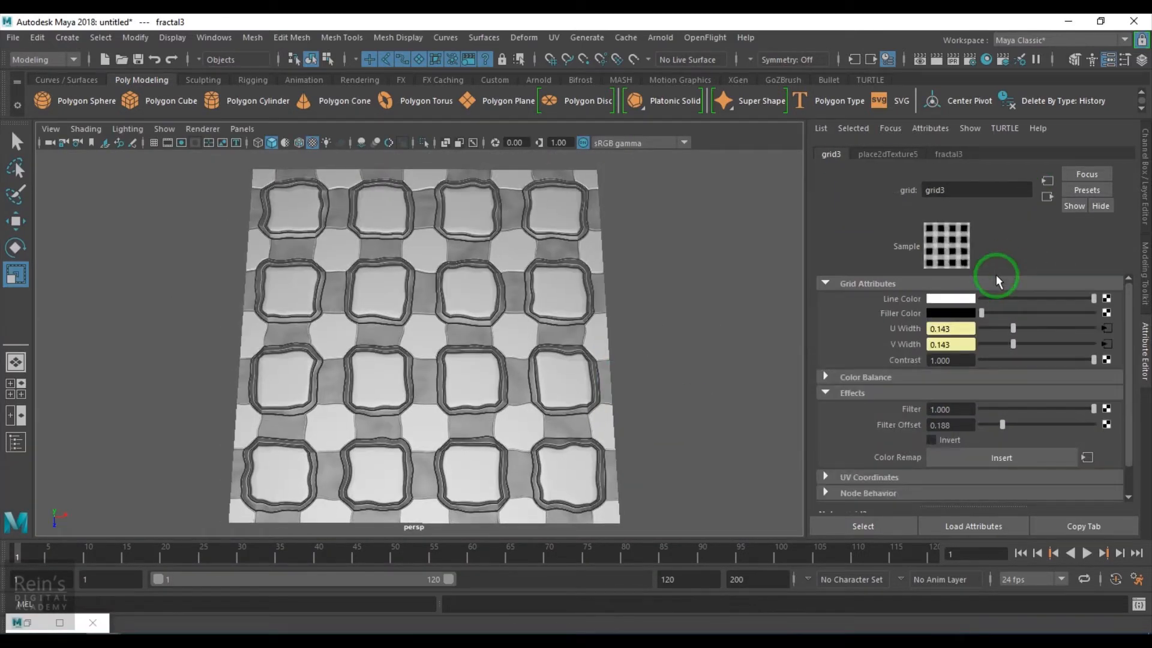
pyautogui.moveTo(984, 424); pyautogui.dragTo(1012, 424)
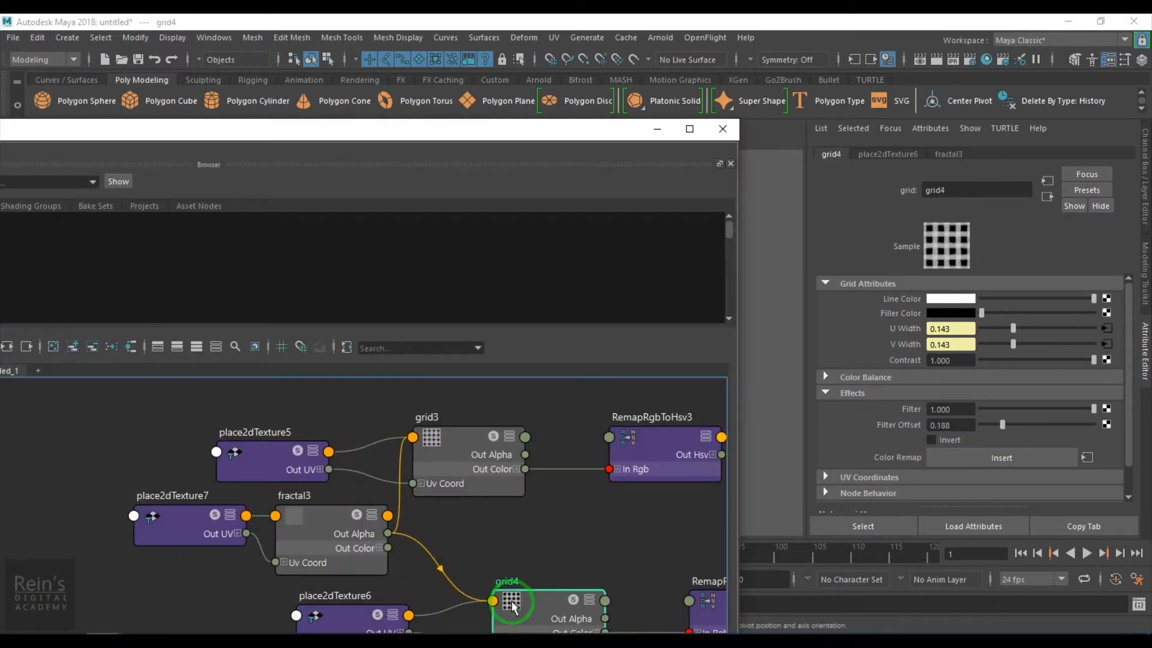
pyautogui.write('0.250')
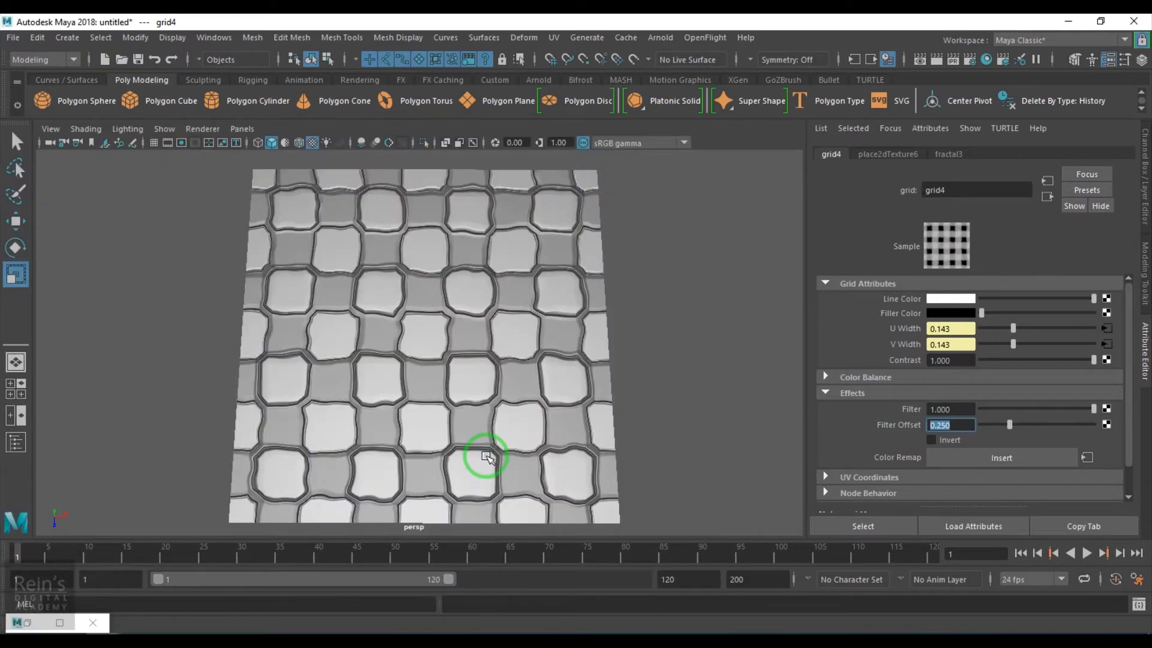
# Move the duplicated remap network to the top of the graph and minimise Hypershade
pyautogui.keyDown('alt'); pyautogui.moveTo(487, 457); pyautogui.dragTo(466, 427); pyautogui.keyUp('alt')
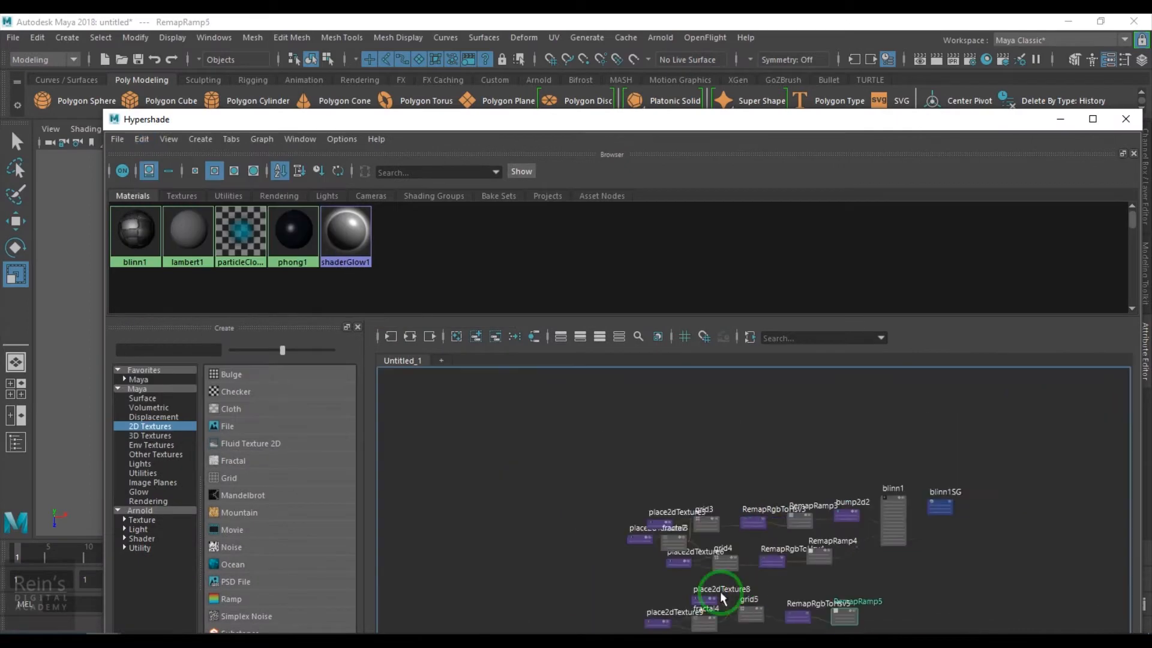
pyautogui.moveTo(861, 526); pyautogui.dragTo(843, 413)
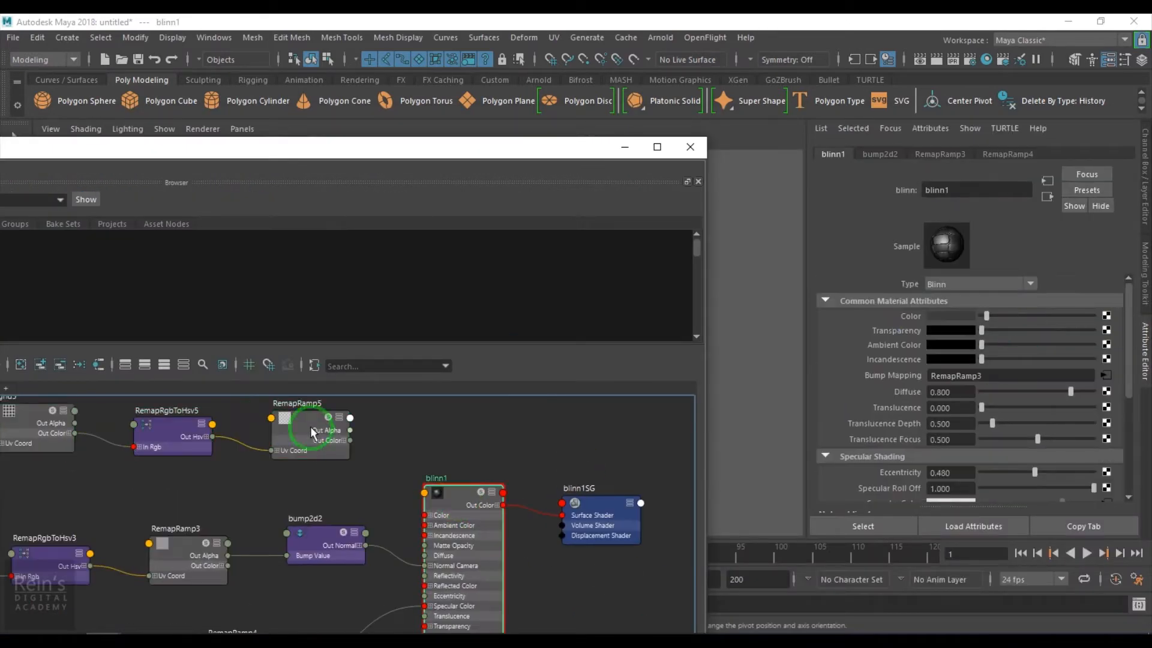
pyautogui.click(625, 147)
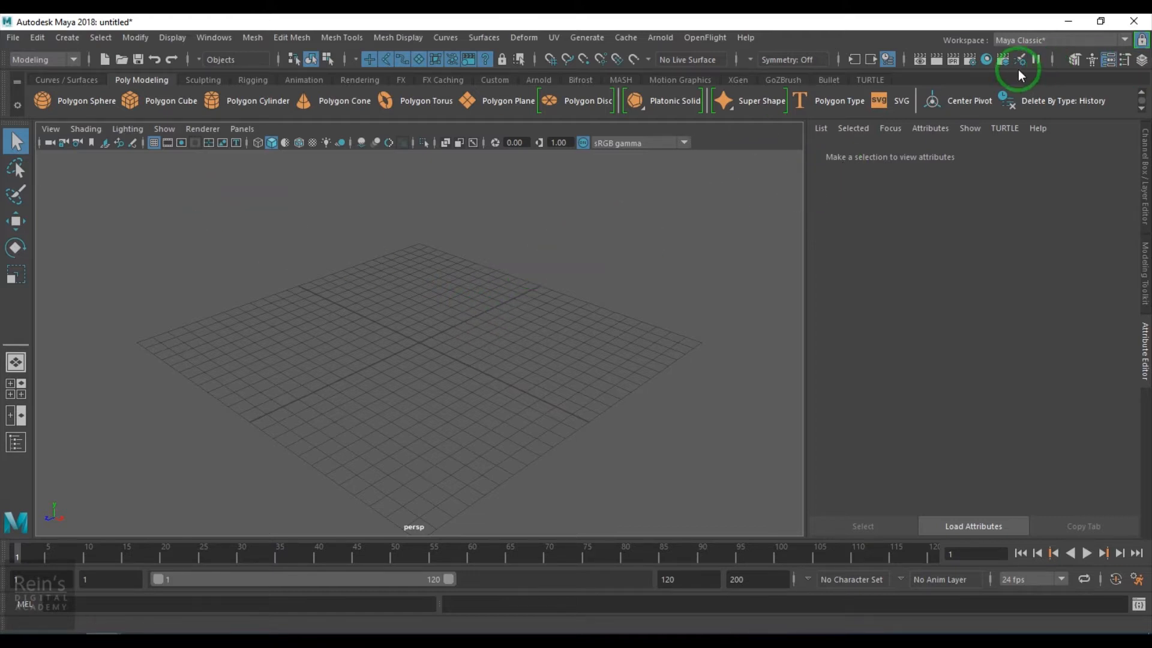
# Create a new lambert2 material in Hypershade
pyautogui.click(987, 60)
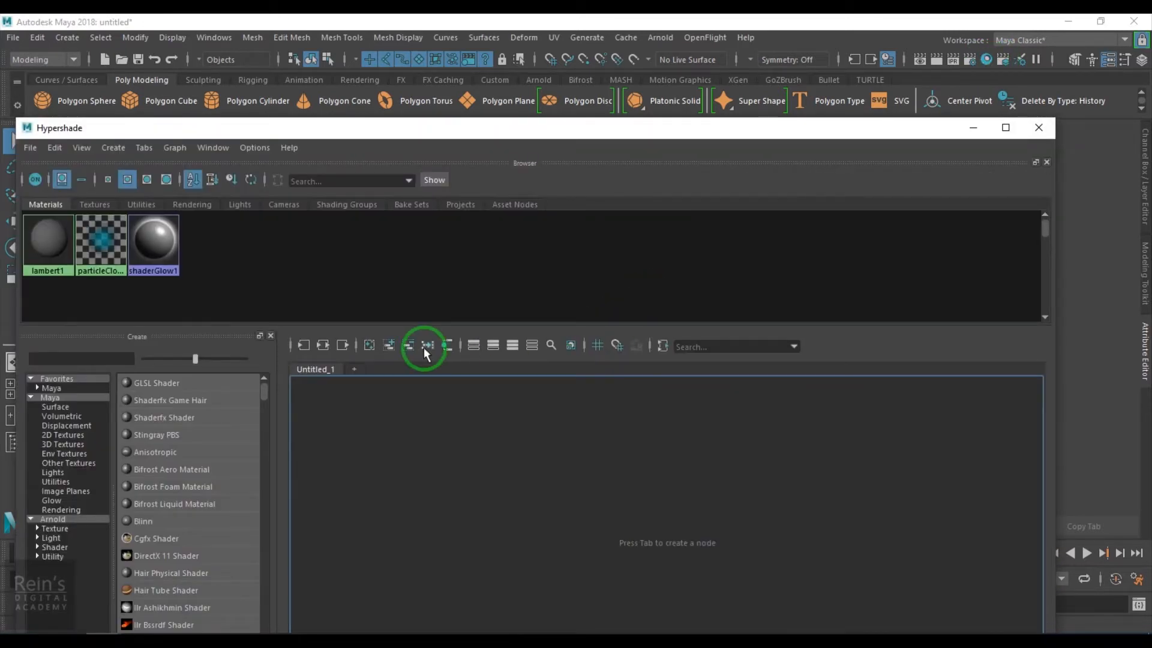
pyautogui.moveTo(470, 128); pyautogui.dragTo(592, 93)
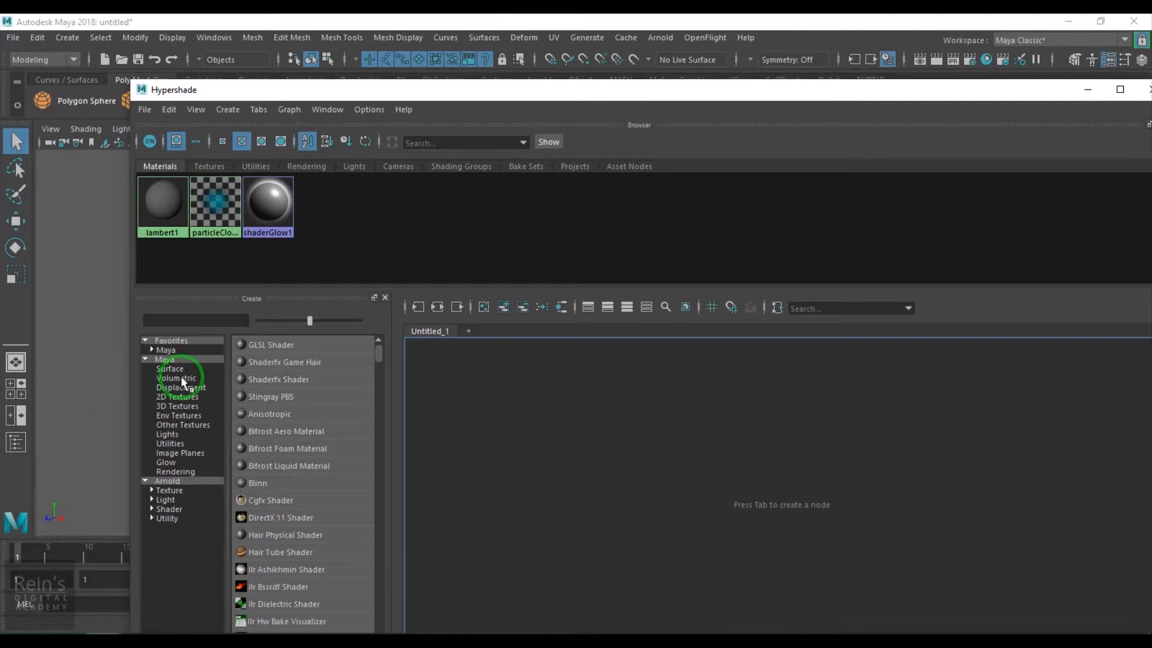
pyautogui.scroll(-4, 332, 508)
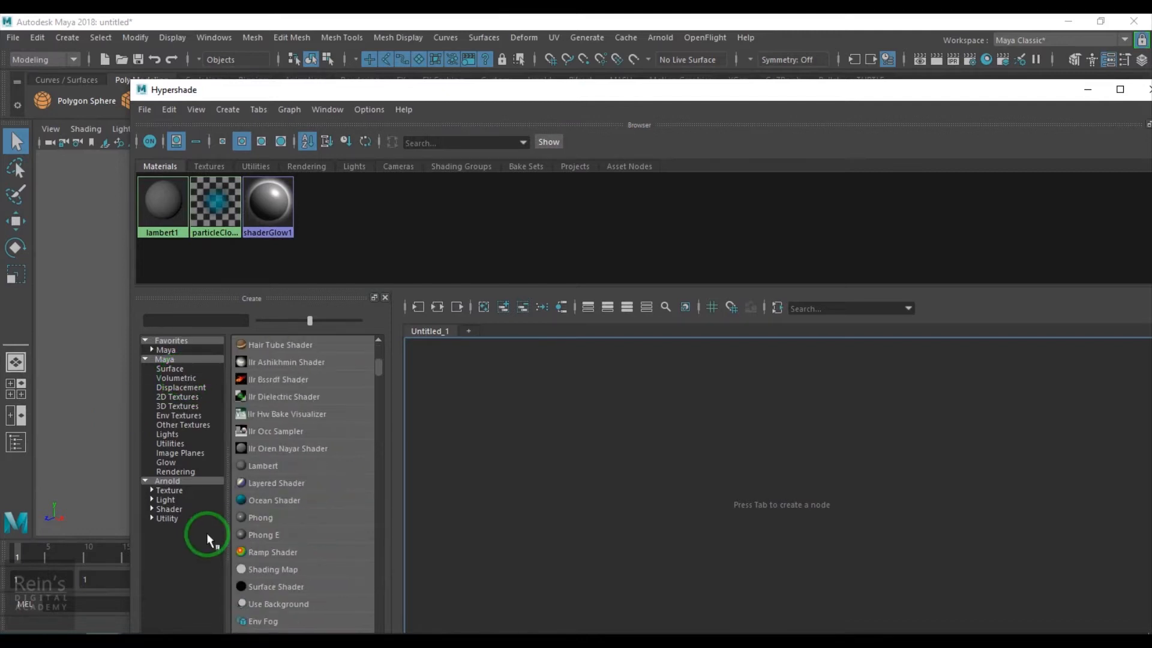
pyautogui.click(269, 466)
pyautogui.click(690, 432)
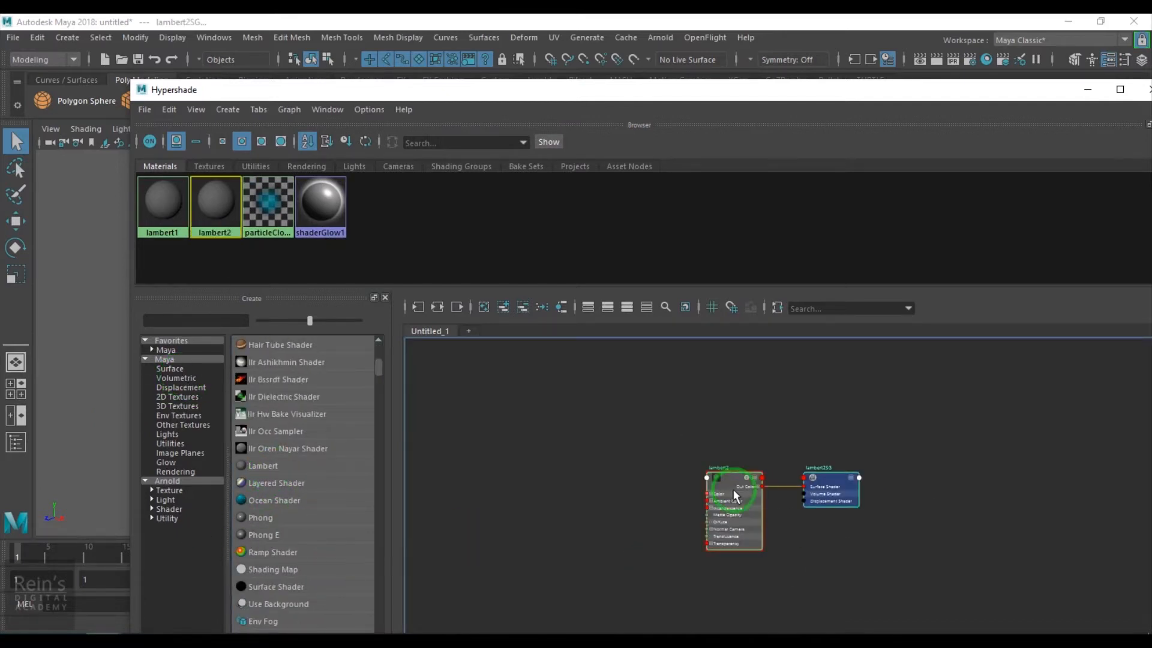
pyautogui.click(804, 474)
pyautogui.moveTo(616, 90); pyautogui.dragTo(514, 520)
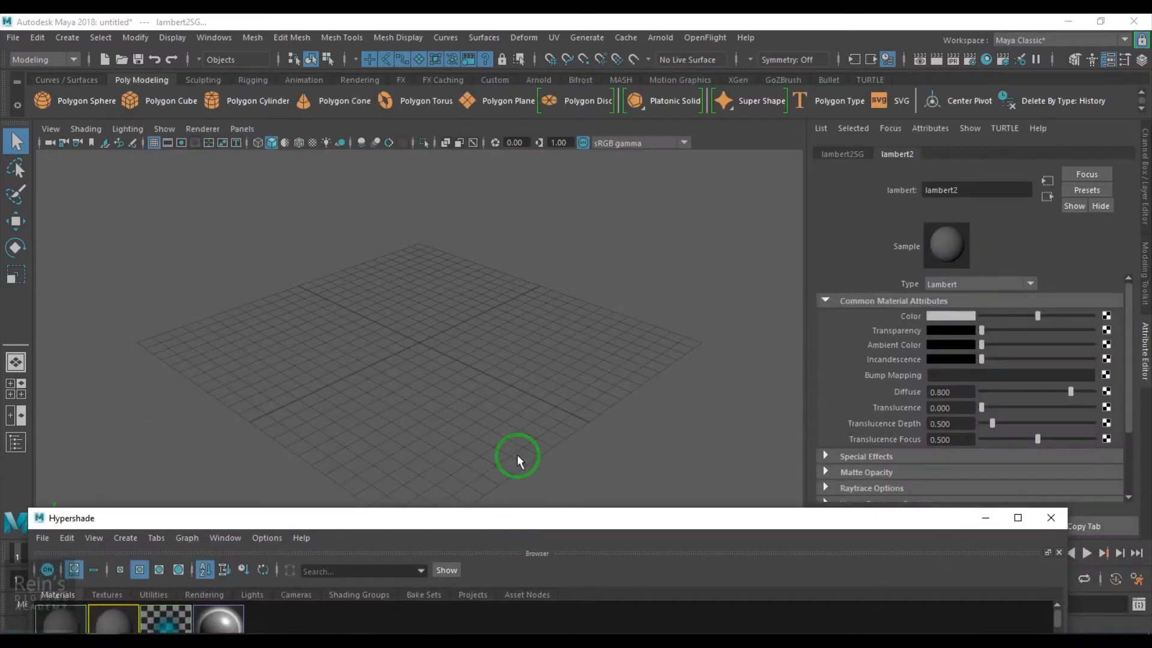
pyautogui.click(451, 344)
# Create a polygon plane at the origin and scale it up uniformly
pyautogui.keyDown('shift'); pyautogui.moveTo(451, 340); pyautogui.dragTo(427, 322, button='right'); pyautogui.keyUp('shift')
pyautogui.press('r')
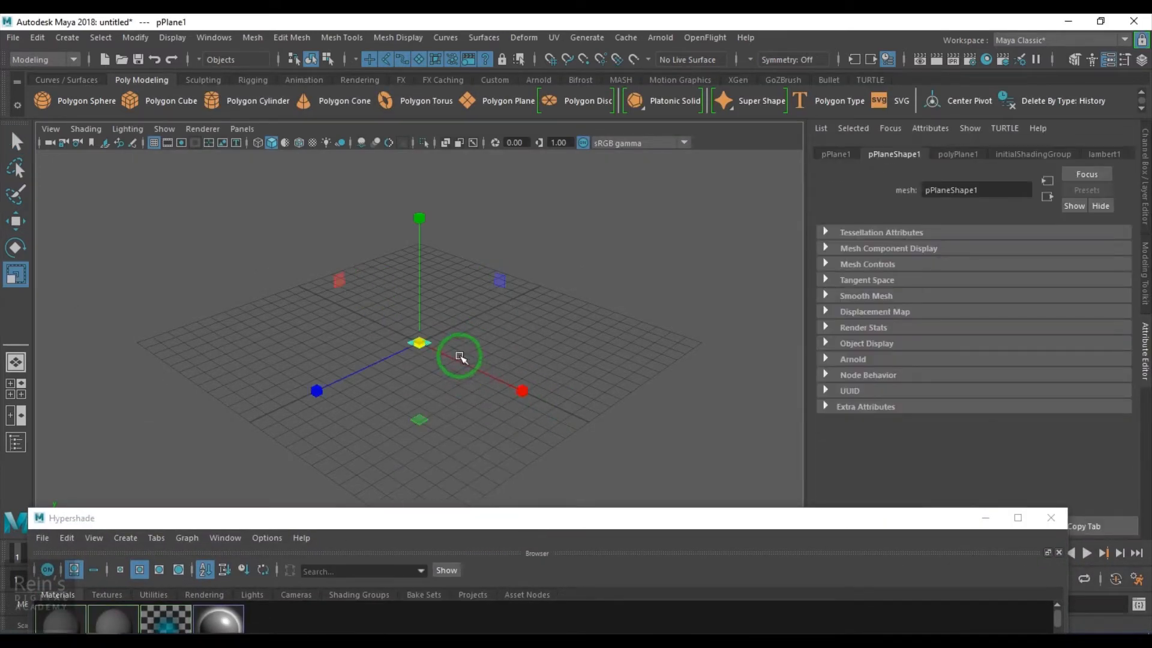
pyautogui.moveTo(432, 342); pyautogui.dragTo(694, 424)
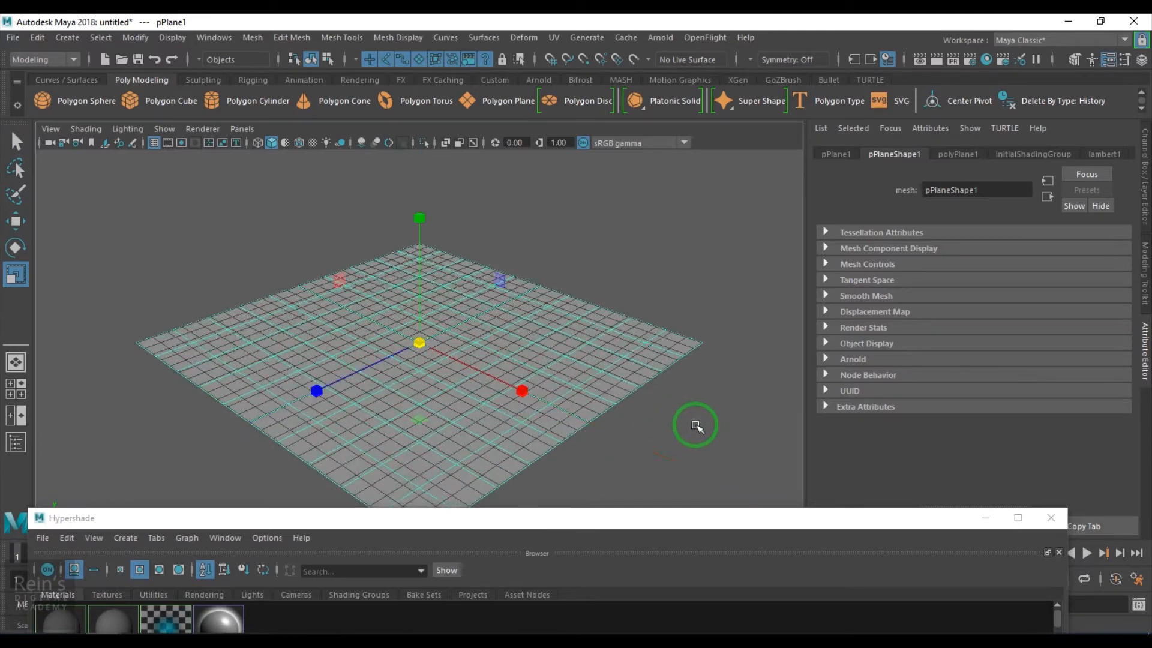
pyautogui.moveTo(574, 521); pyautogui.dragTo(762, 87)
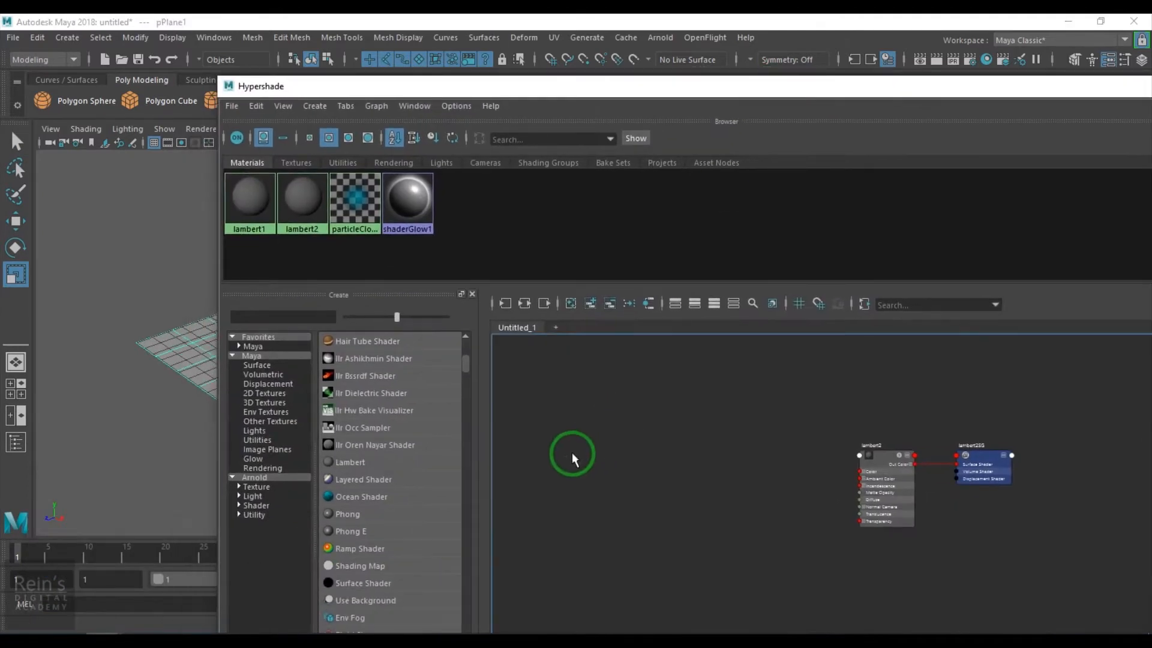
# Create a Grid 2D texture and connect grid1's Out Color to lambert2's Color
pyautogui.click(278, 395)
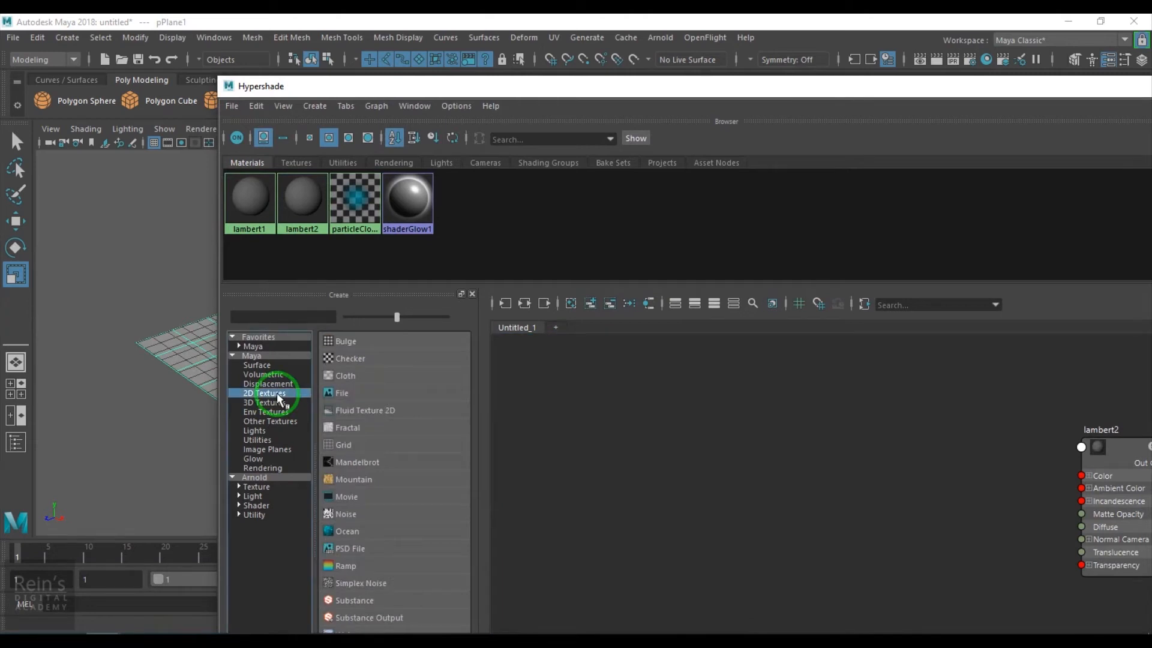
pyautogui.click(343, 442)
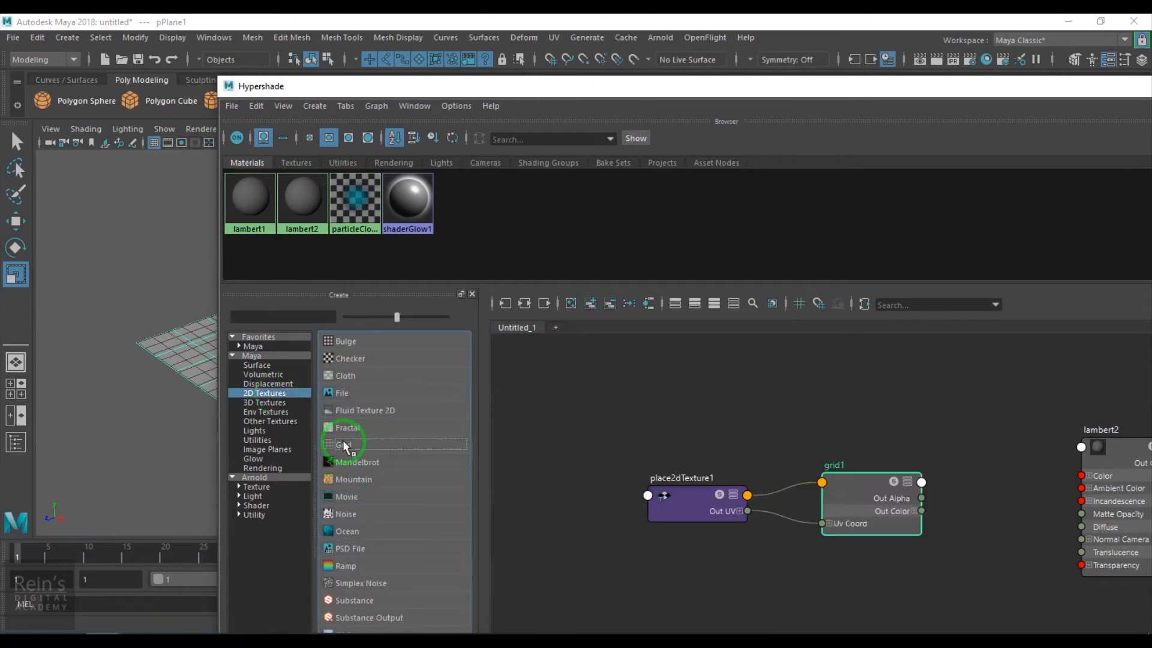
pyautogui.moveTo(851, 500); pyautogui.dragTo(940, 473)
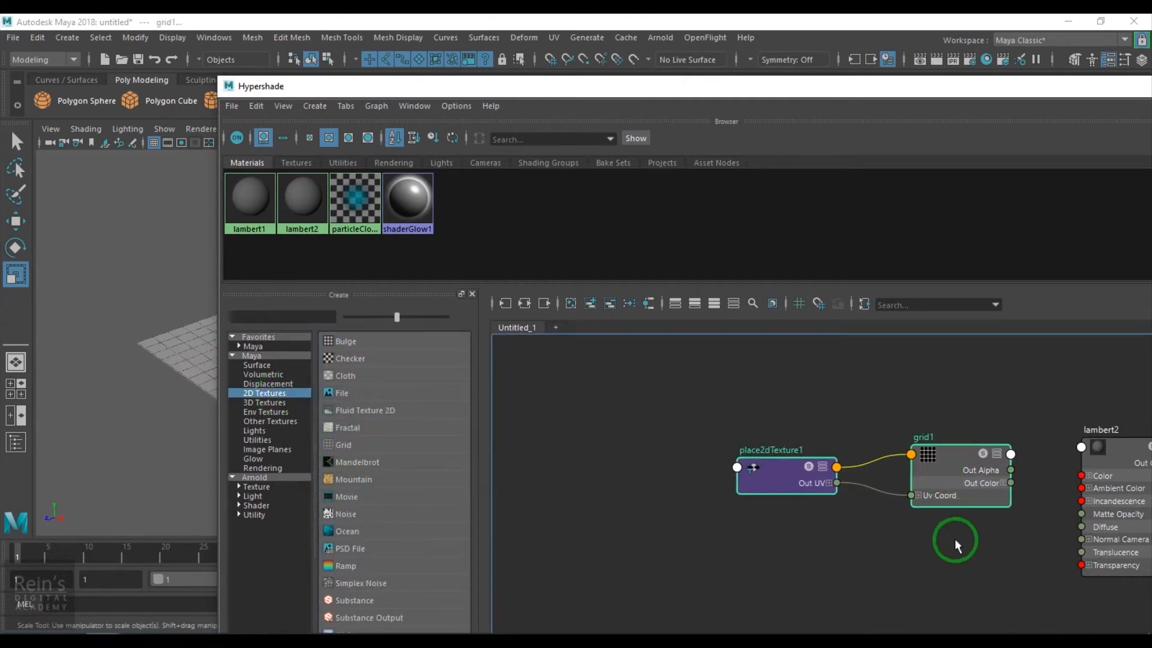
pyautogui.keyDown('alt'); pyautogui.moveTo(955, 539); pyautogui.dragTo(688, 539, button='middle'); pyautogui.keyUp('alt')
pyautogui.keyDown('alt'); pyautogui.moveTo(734, 520); pyautogui.dragTo(918, 627, button='right'); pyautogui.keyUp('alt')
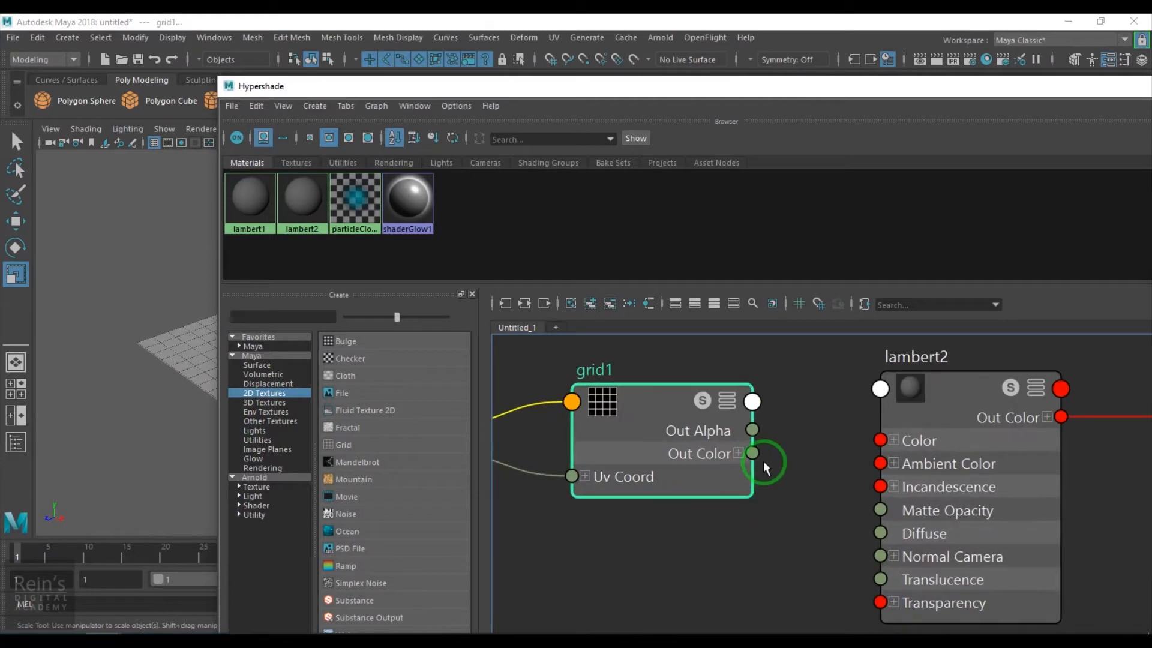
pyautogui.moveTo(753, 457); pyautogui.dragTo(880, 440)
pyautogui.click(783, 498)
pyautogui.click(664, 403)
# Minimize the Hypershade and check the plane in wireframe and textured display
pyautogui.moveTo(1068, 112); pyautogui.dragTo(922, 111)
pyautogui.click(957, 103)
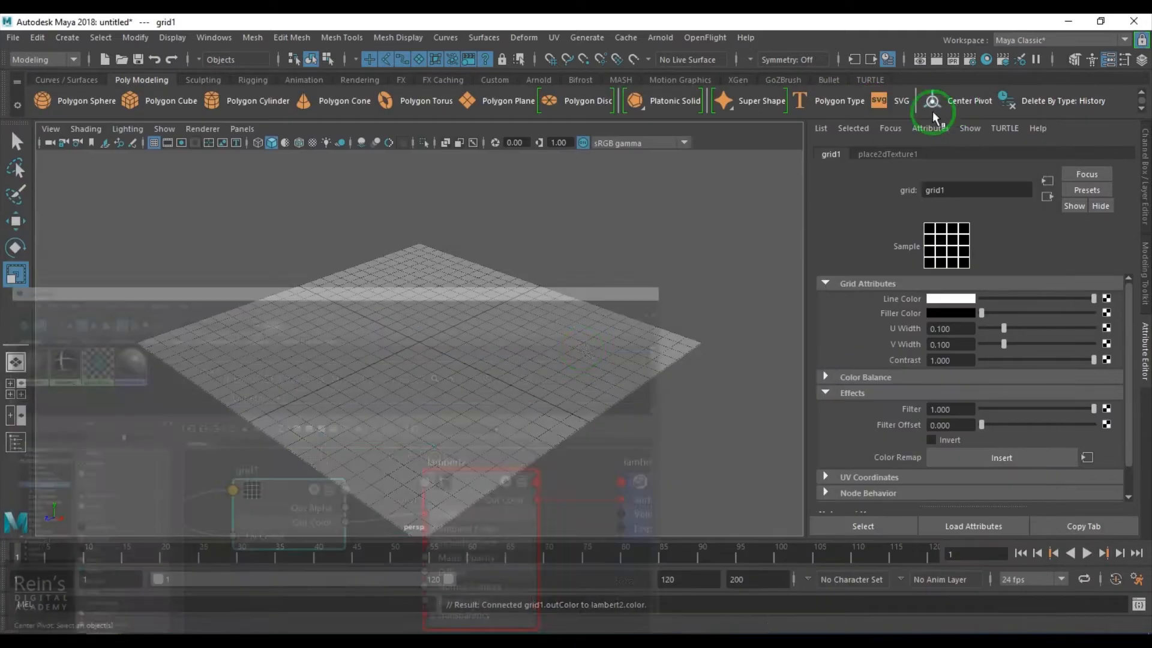
pyautogui.keyDown('alt'); pyautogui.moveTo(527, 368); pyautogui.dragTo(616, 382); pyautogui.keyUp('alt')
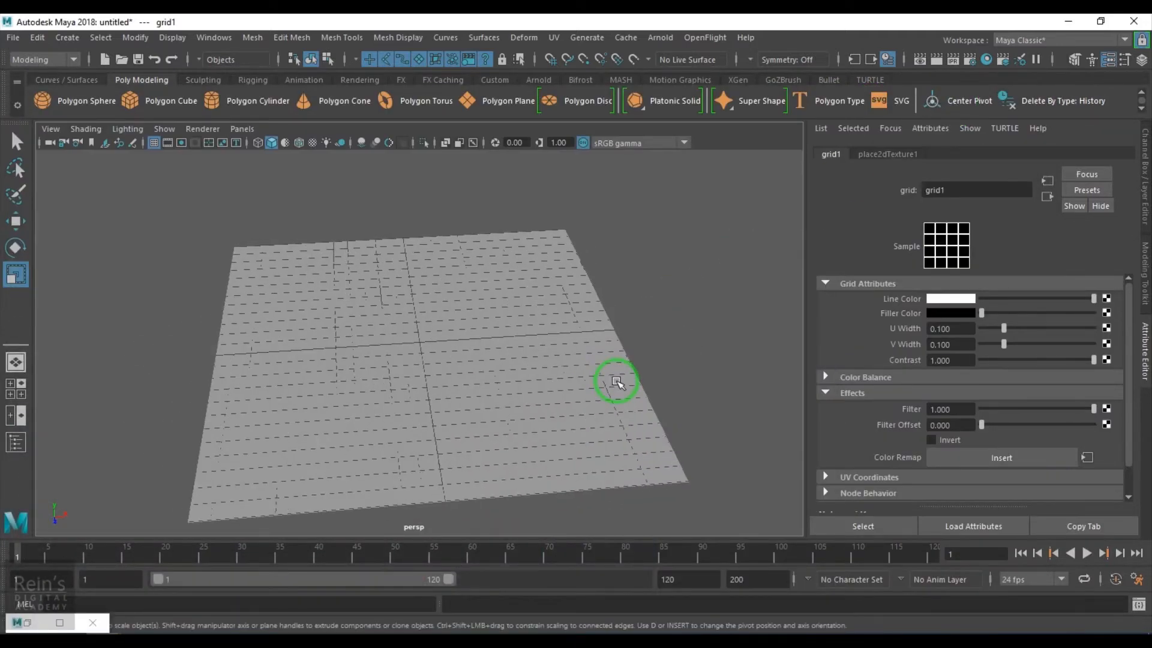
pyautogui.keyDown('alt'); pyautogui.moveTo(507, 411); pyautogui.dragTo(537, 386); pyautogui.keyUp('alt')
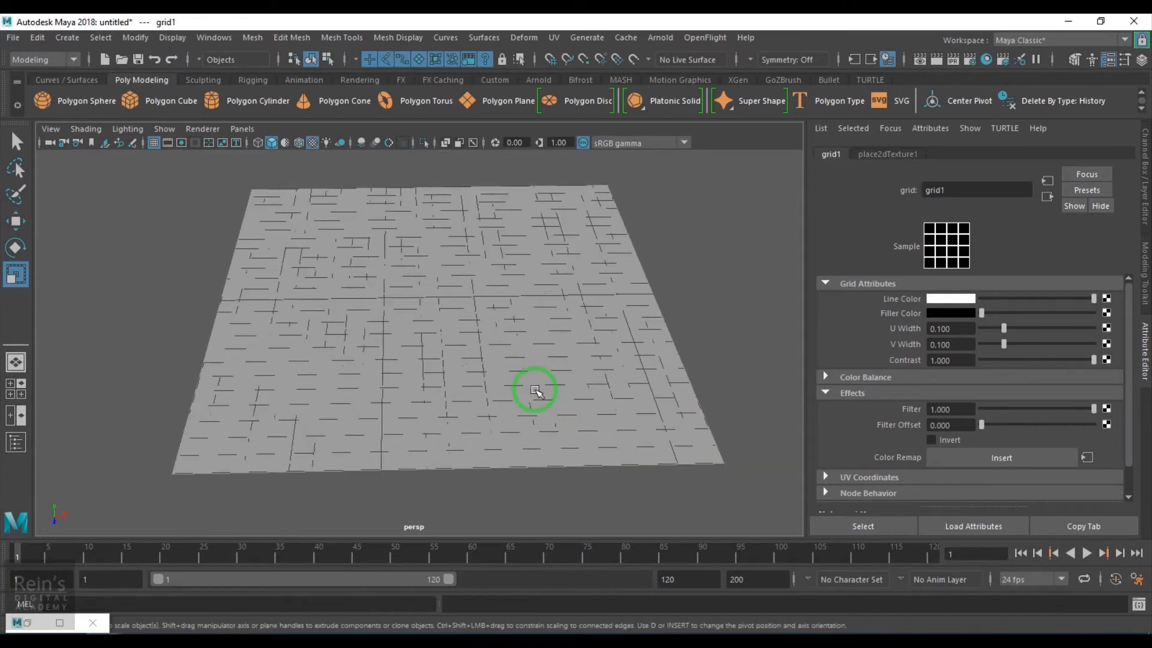
pyautogui.press('4')
pyautogui.press('6')
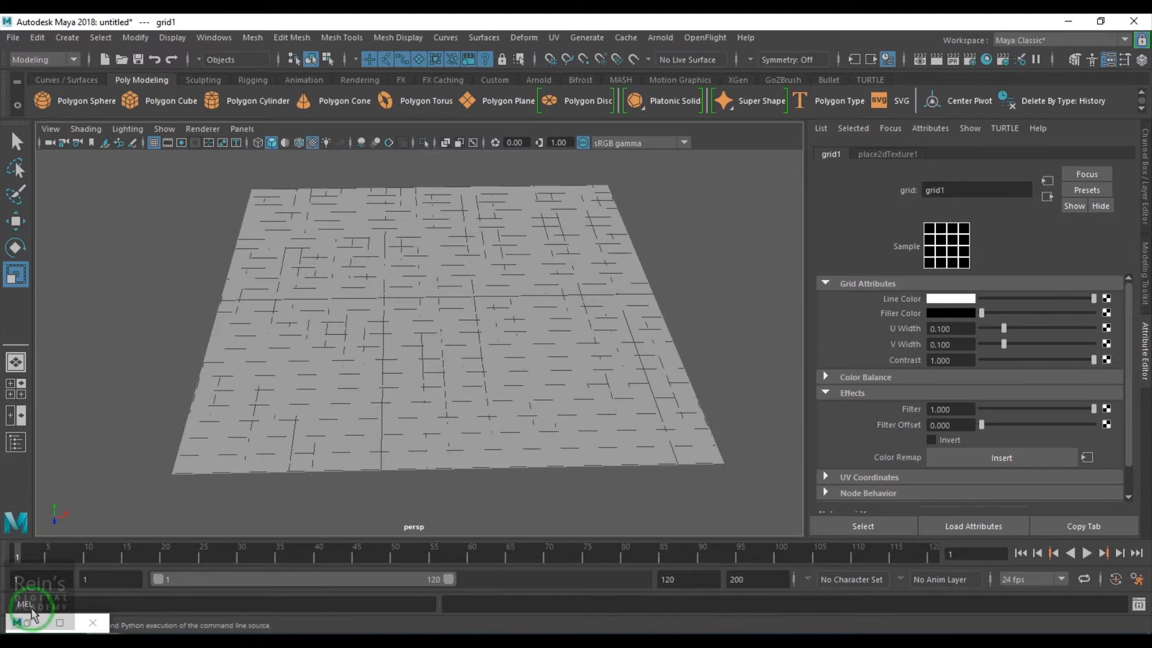
pyautogui.click(30, 623)
pyautogui.click(899, 167)
# Assign the lambert2 material to the plane by dragging it onto the viewport
pyautogui.moveTo(772, 111); pyautogui.dragTo(278, 130)
pyautogui.click(304, 443)
pyautogui.moveTo(277, 436); pyautogui.dragTo(634, 374, button='middle')
pyautogui.click(480, 130)
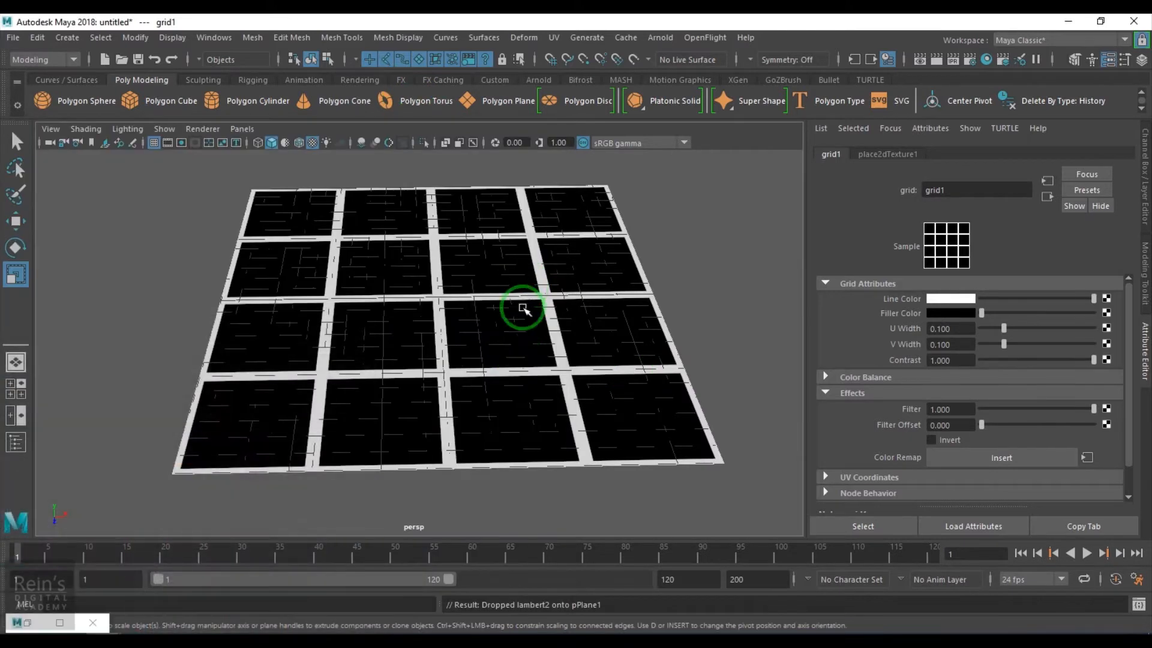
pyautogui.keyDown('alt'); pyautogui.moveTo(538, 349); pyautogui.dragTo(528, 362); pyautogui.keyUp('alt')
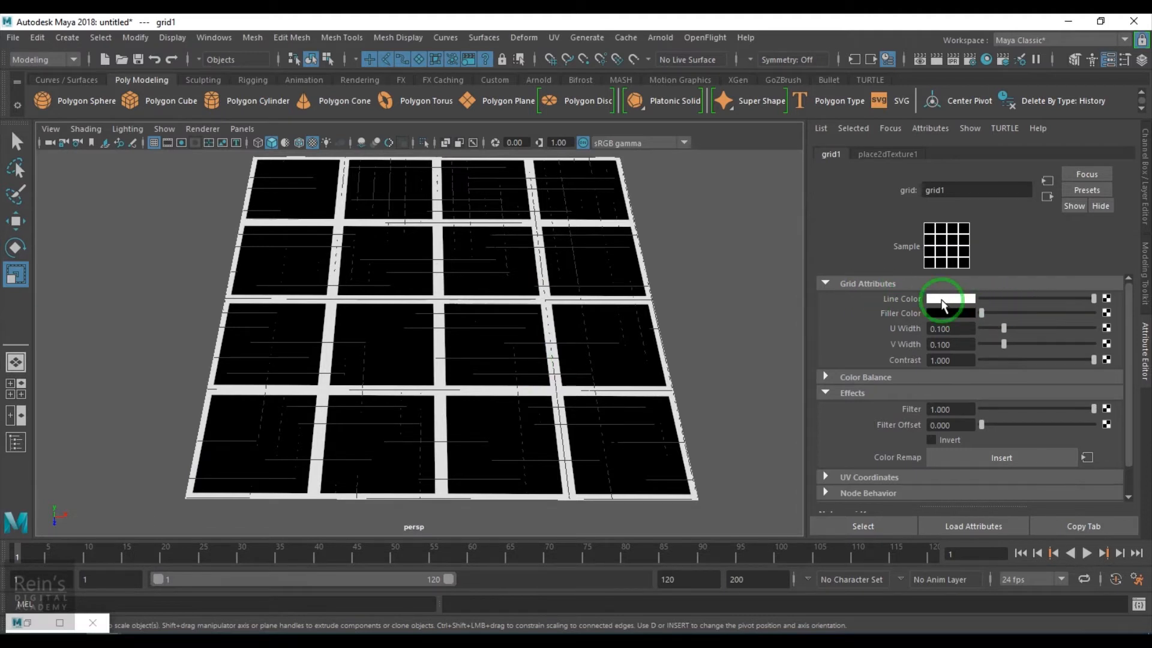
# Set grid1's Line Color to green and Filler Color to blue
pyautogui.click(943, 299)
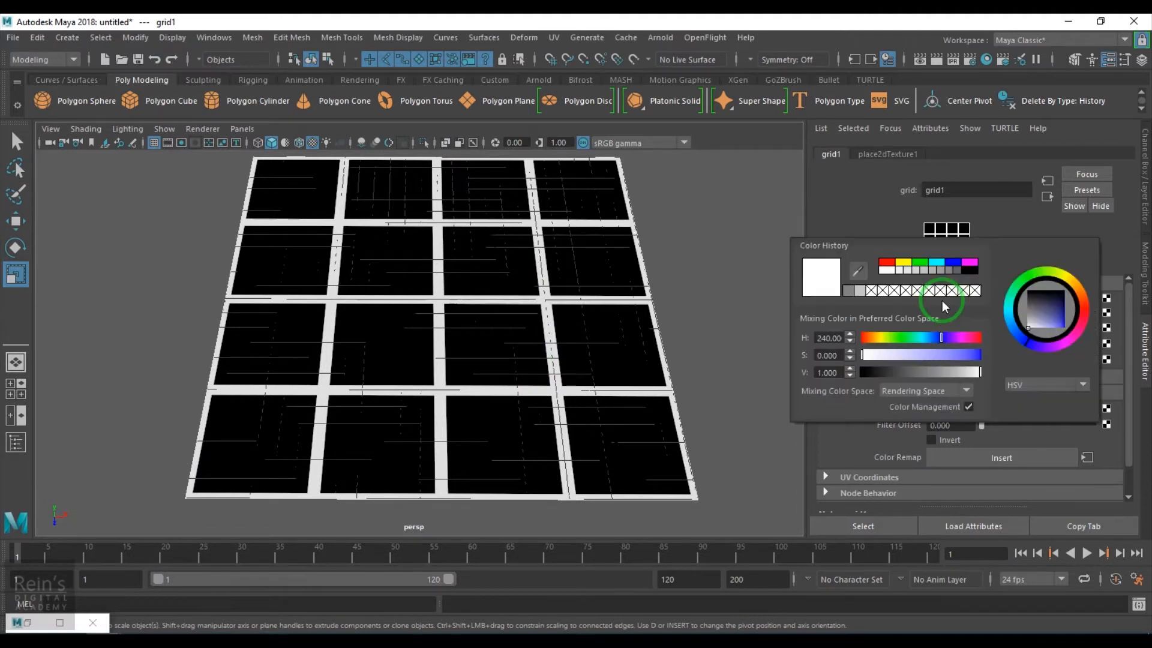
pyautogui.click(921, 264)
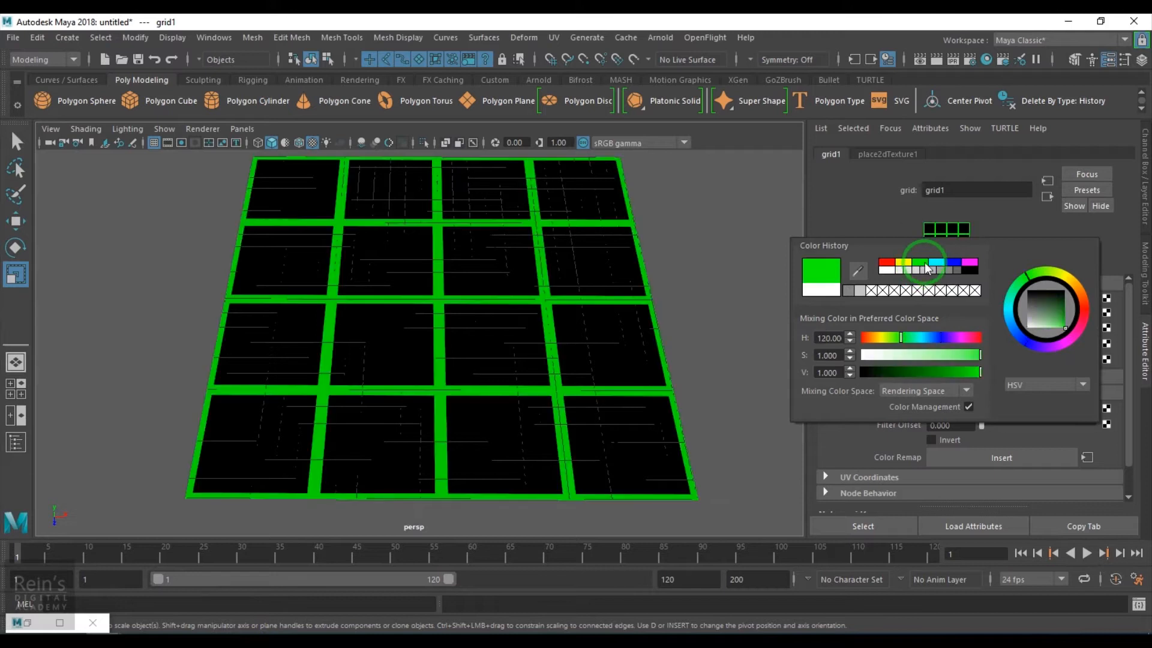
pyautogui.click(792, 131)
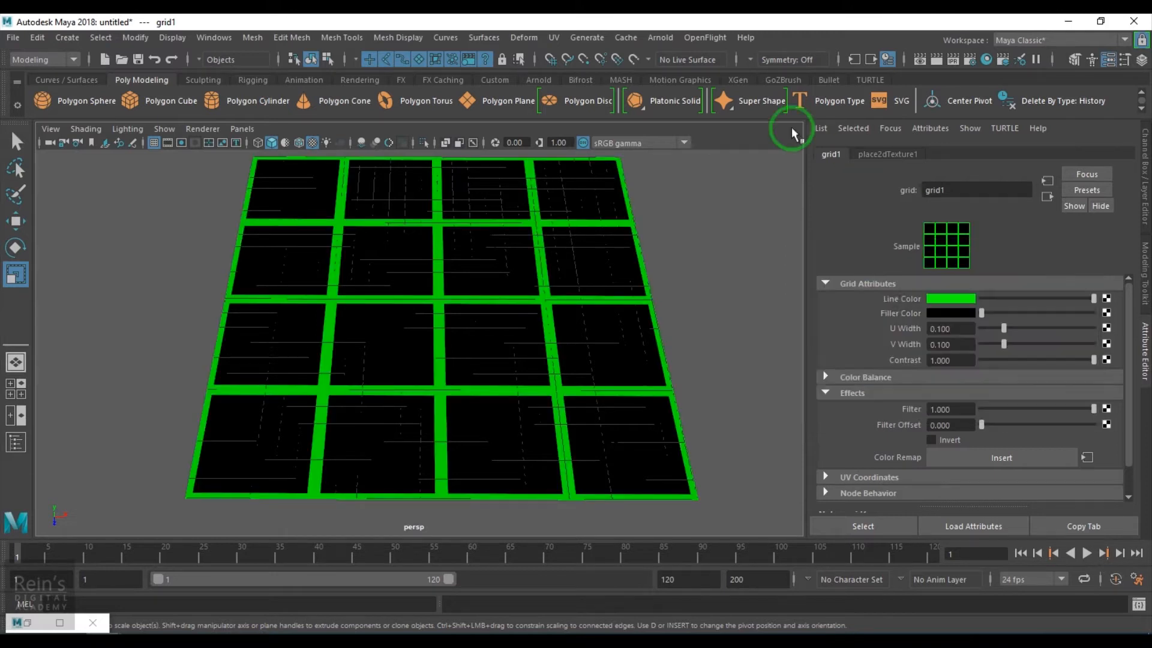
pyautogui.click(951, 315)
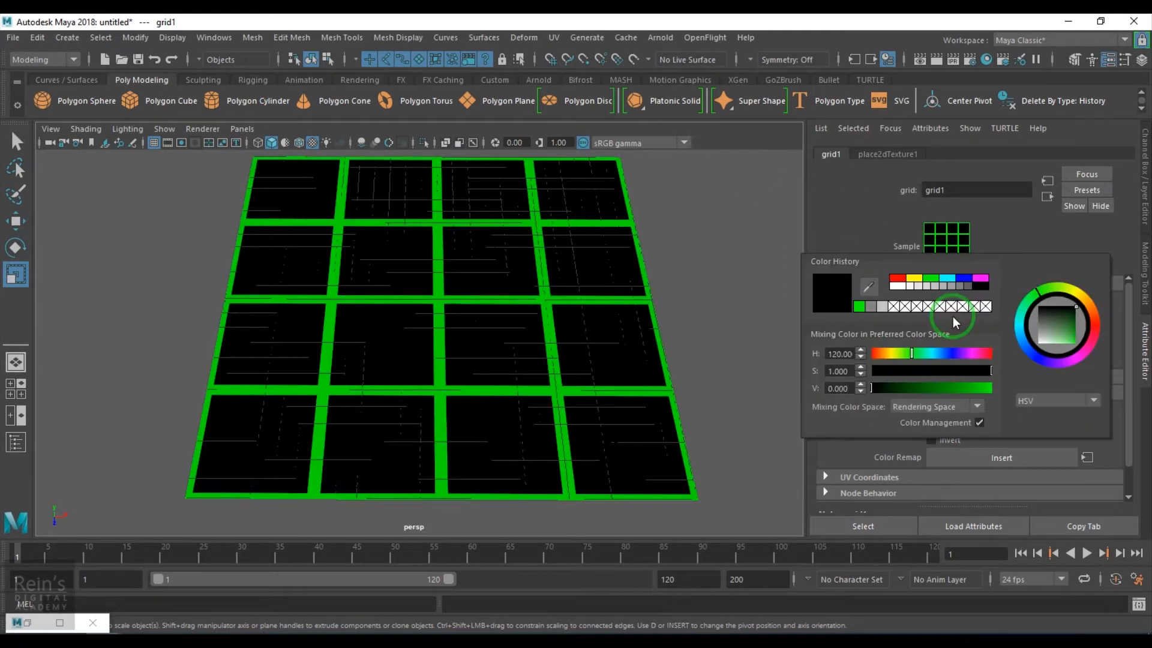
pyautogui.click(966, 278)
pyautogui.click(157, 146)
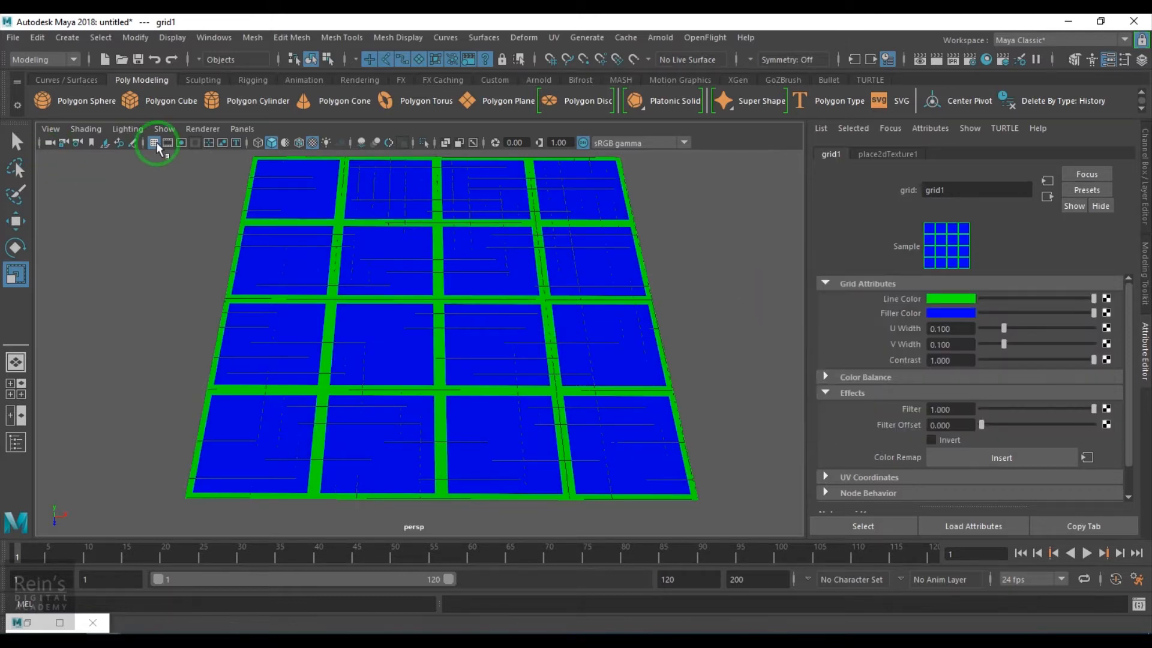
# Widen grid1's lines to U Width 0.260 and V Width 0.205
pyautogui.moveTo(1004, 324); pyautogui.dragTo(1149, 407)
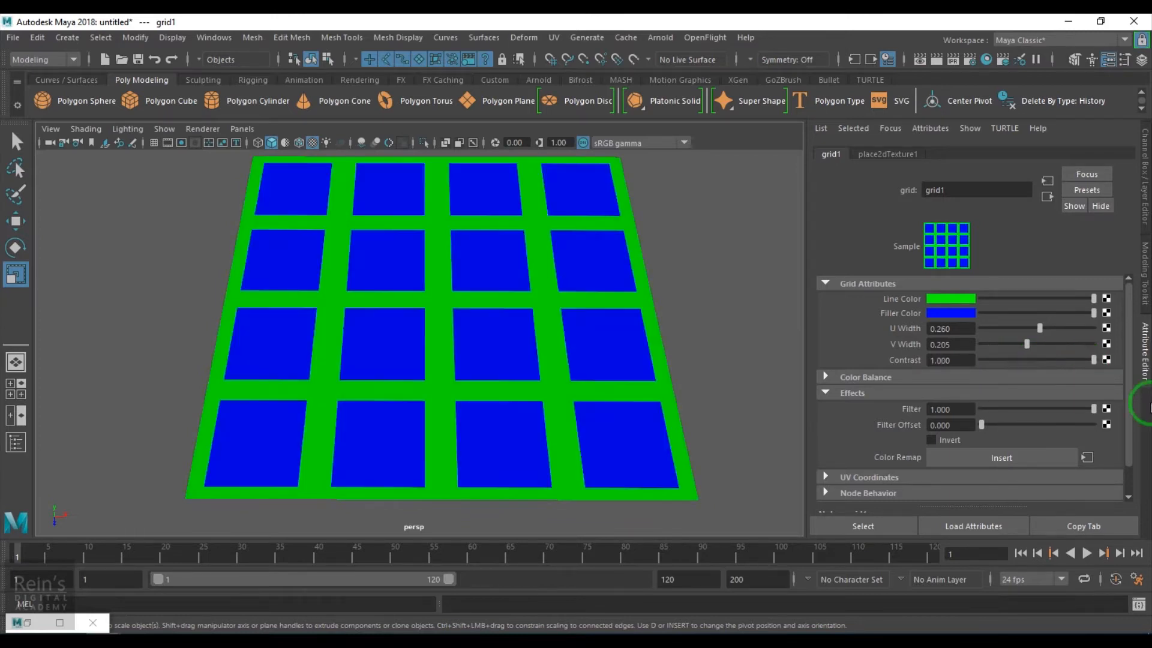
pyautogui.click(891, 392)
pyautogui.click(893, 377)
pyautogui.click(892, 377)
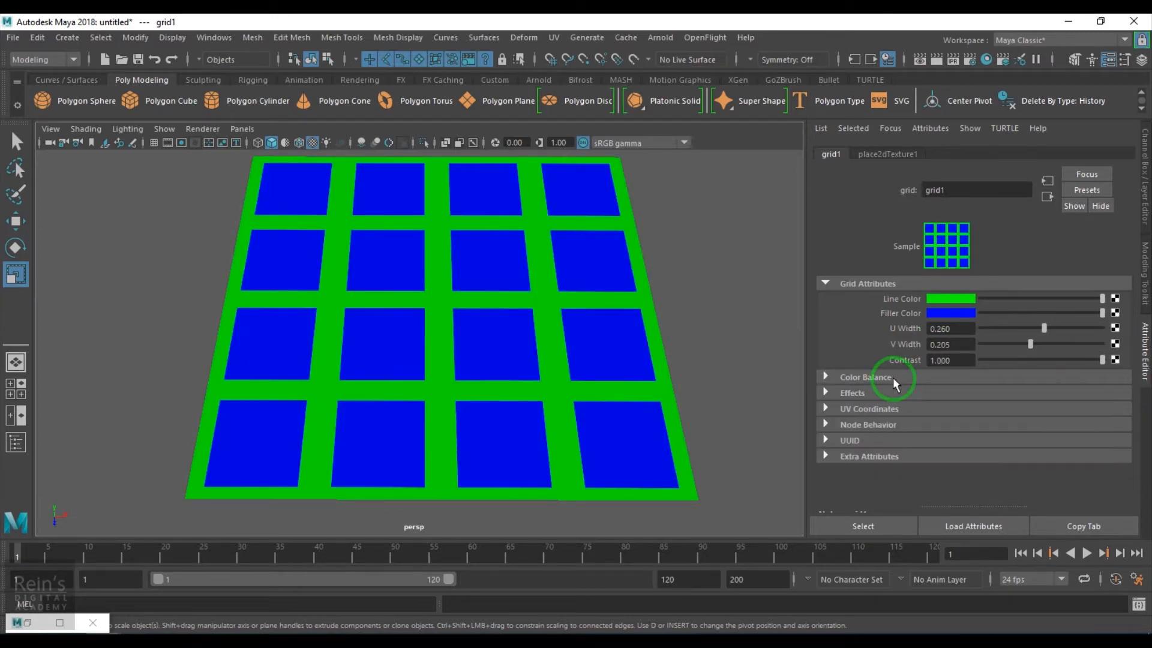
pyautogui.keyDown('alt'); pyautogui.moveTo(483, 355); pyautogui.dragTo(517, 370, button='right'); pyautogui.keyUp('alt')
pyautogui.keyDown('alt'); pyautogui.moveTo(517, 370); pyautogui.dragTo(514, 358); pyautogui.keyUp('alt')
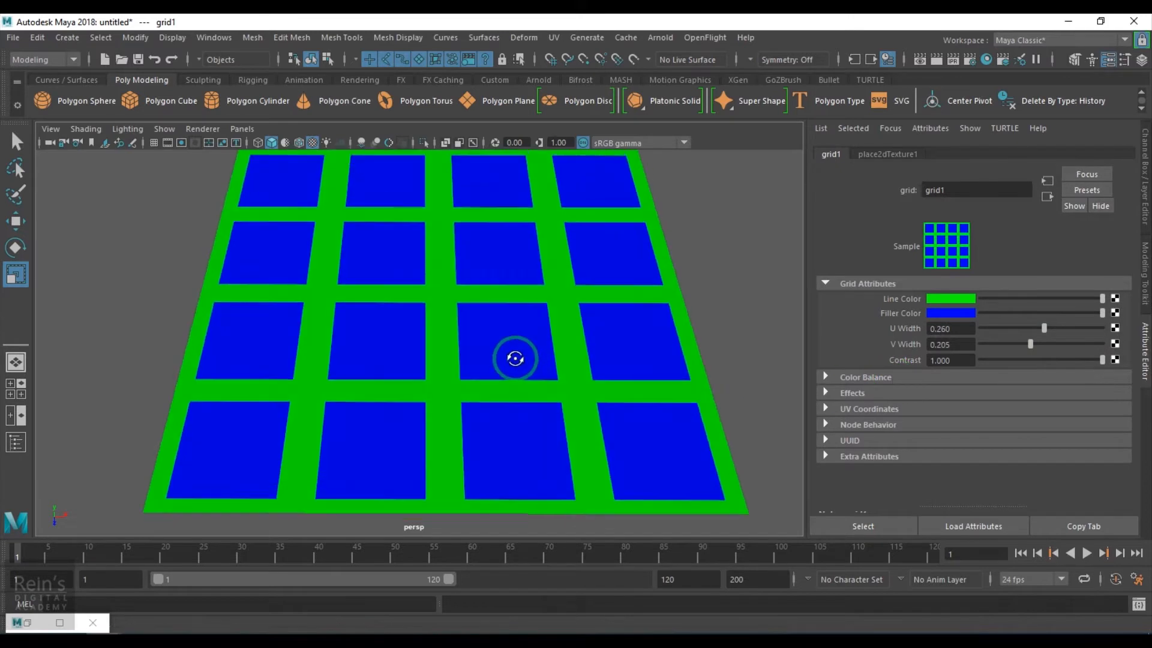
pyautogui.keyDown('alt'); pyautogui.moveTo(518, 342); pyautogui.dragTo(518, 356, button='middle'); pyautogui.keyUp('alt')
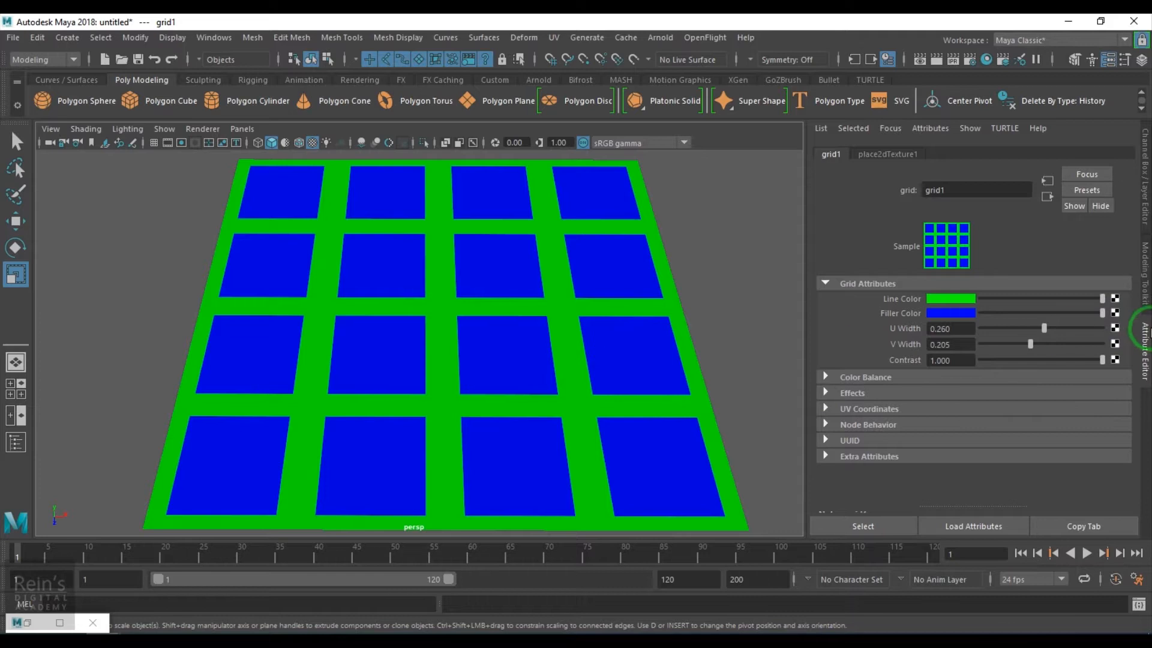
# Fill grid1's squares with a low-amplitude Fractal and thin the lines to U 0.015, V 0.012
pyautogui.click(1115, 313)
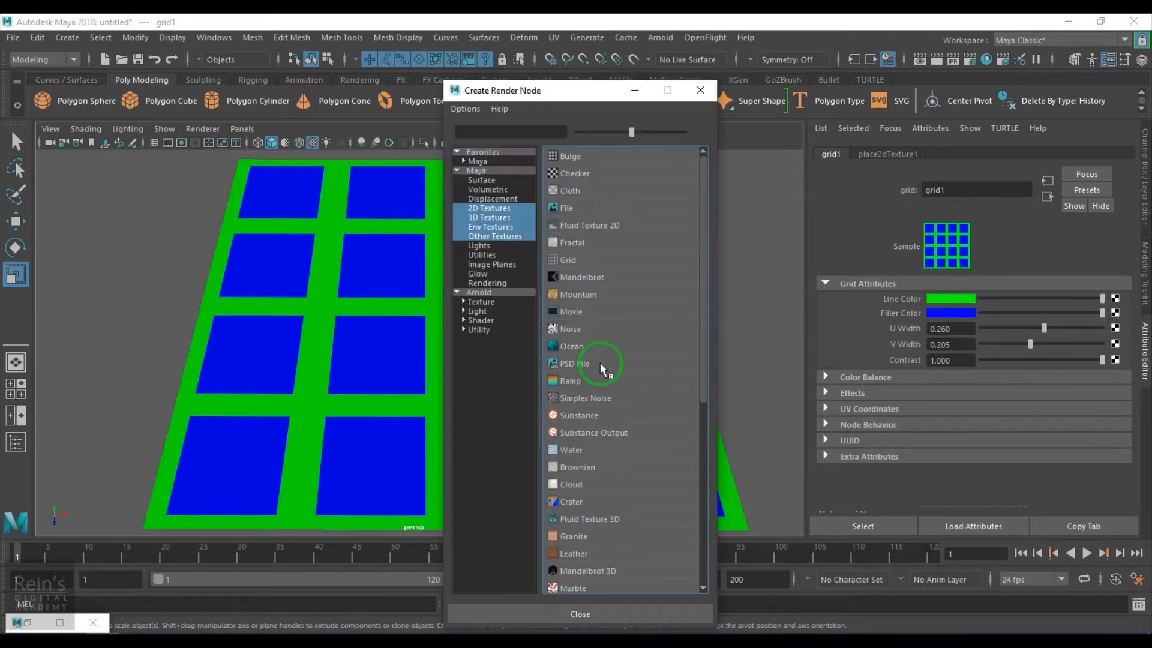
pyautogui.click(579, 242)
pyautogui.moveTo(1045, 304); pyautogui.dragTo(1018, 318)
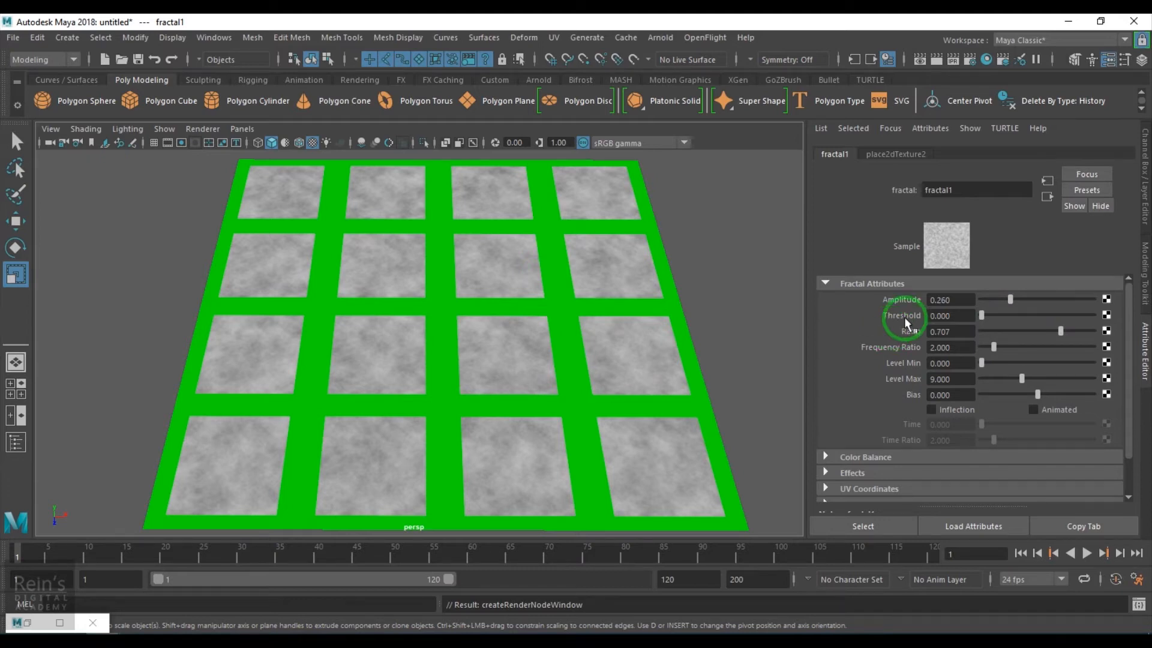
pyautogui.click(1047, 197)
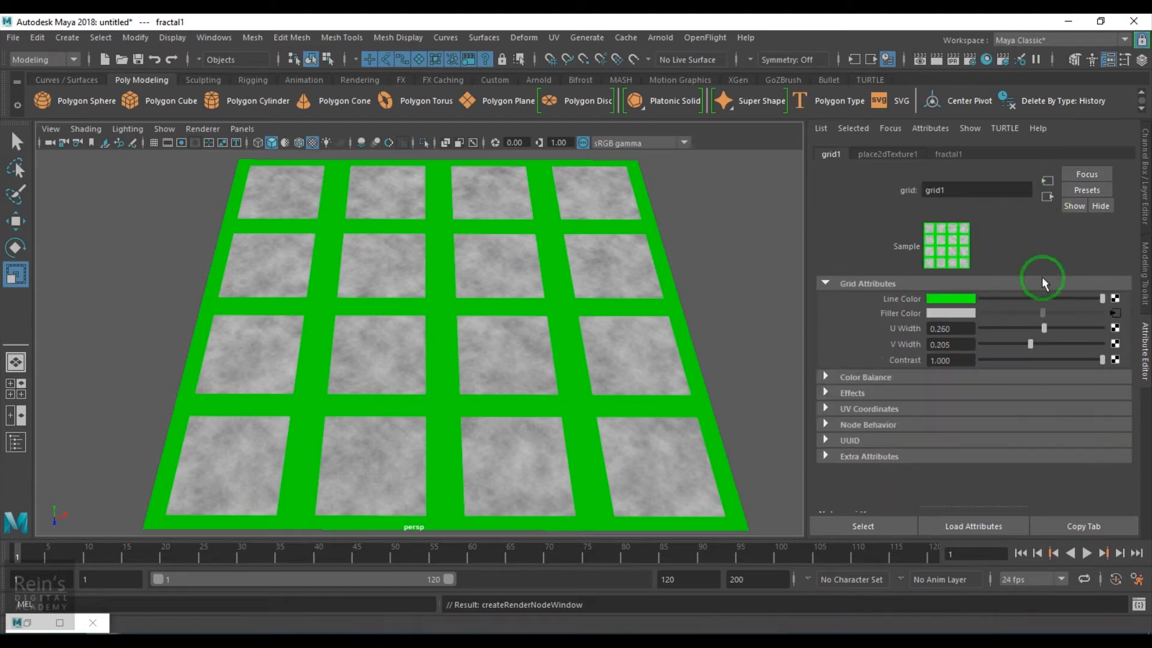
pyautogui.moveTo(1031, 328); pyautogui.dragTo(984, 335)
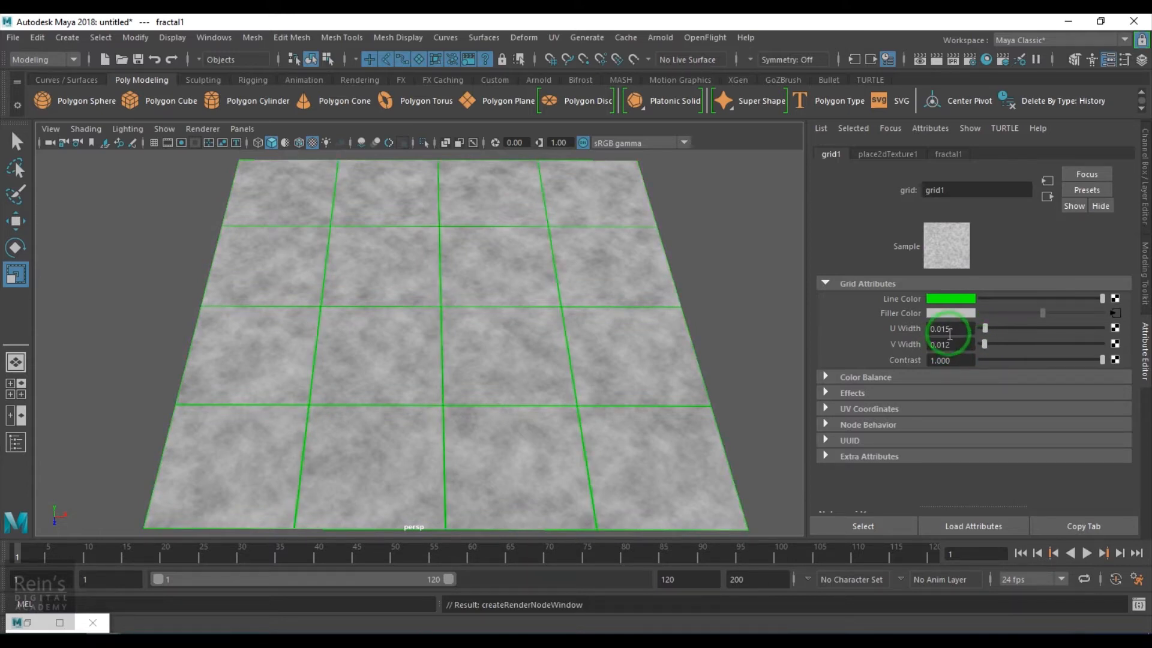
# Set grid1's U Width and V Width both to 0.010
pyautogui.moveTo(943, 331); pyautogui.dragTo(964, 328)
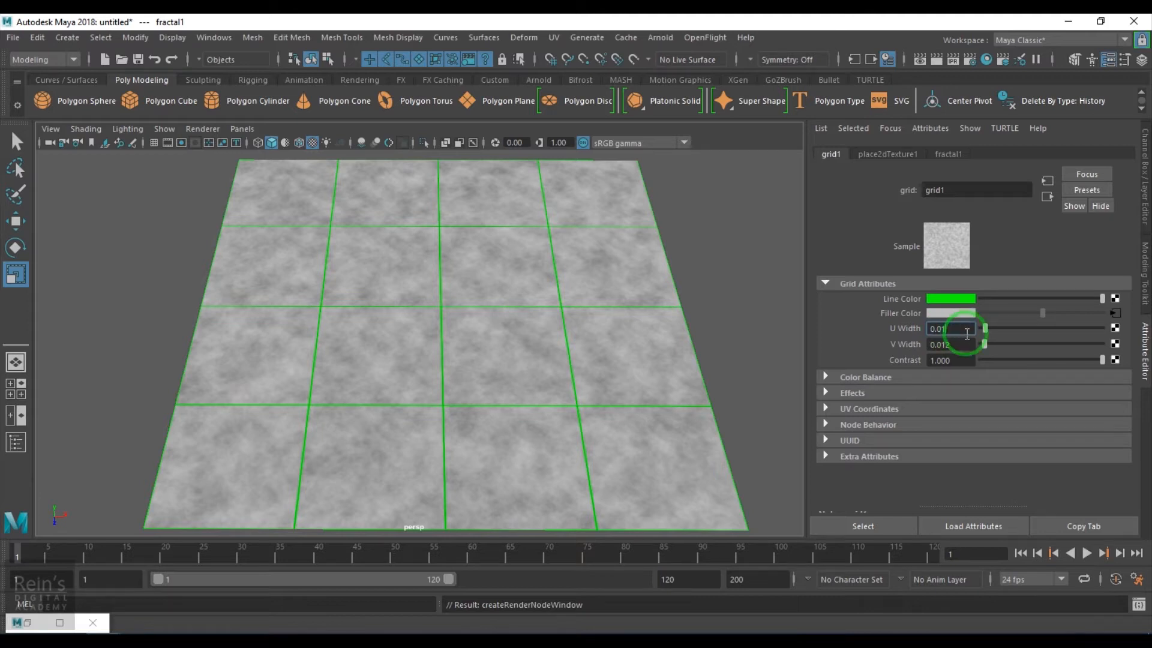
pyautogui.press('Return')
pyautogui.moveTo(946, 346); pyautogui.dragTo(968, 346)
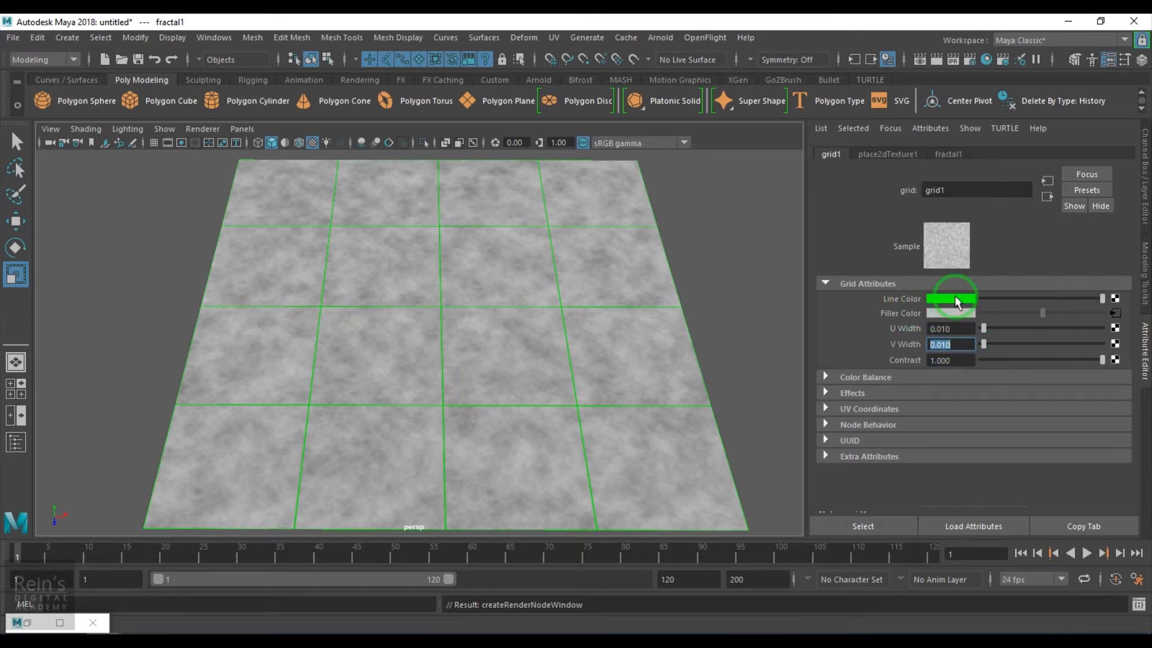
# Open fractal1's settings and expand its Color Balance and Effects sections
pyautogui.click(1113, 314)
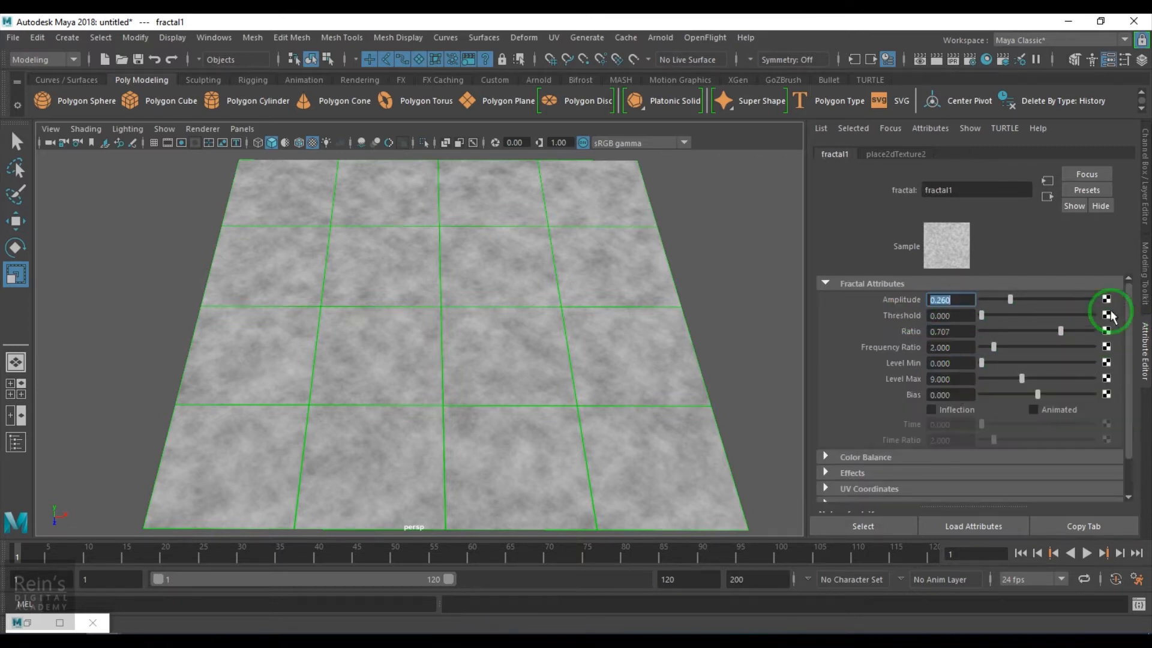
pyautogui.click(905, 458)
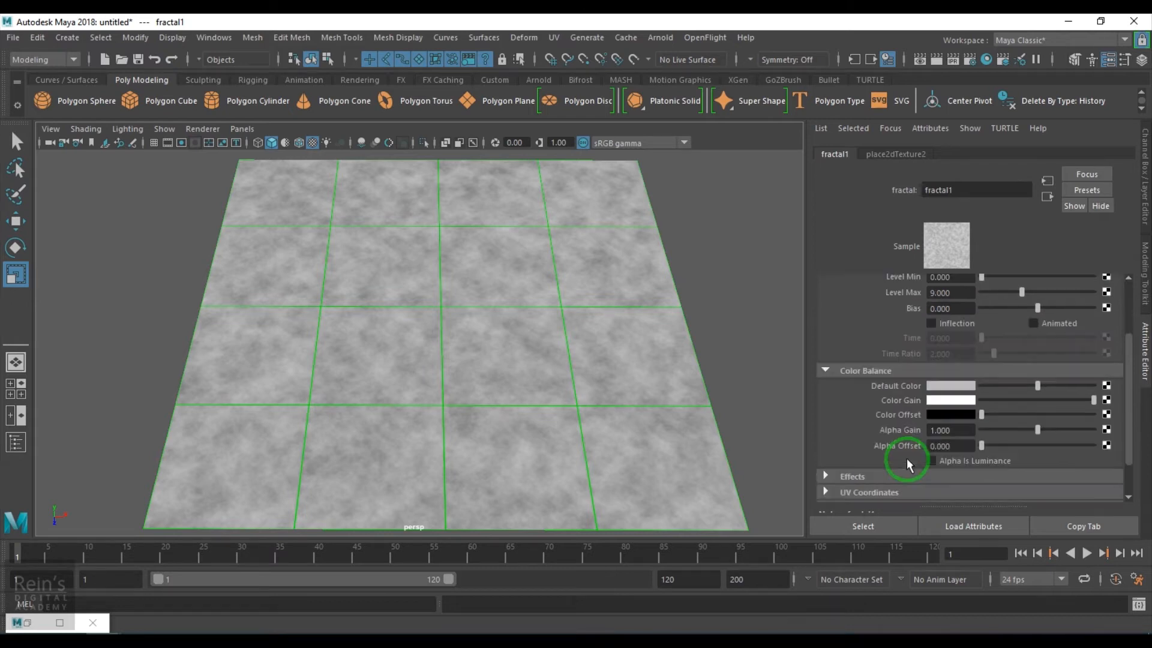
pyautogui.click(896, 475)
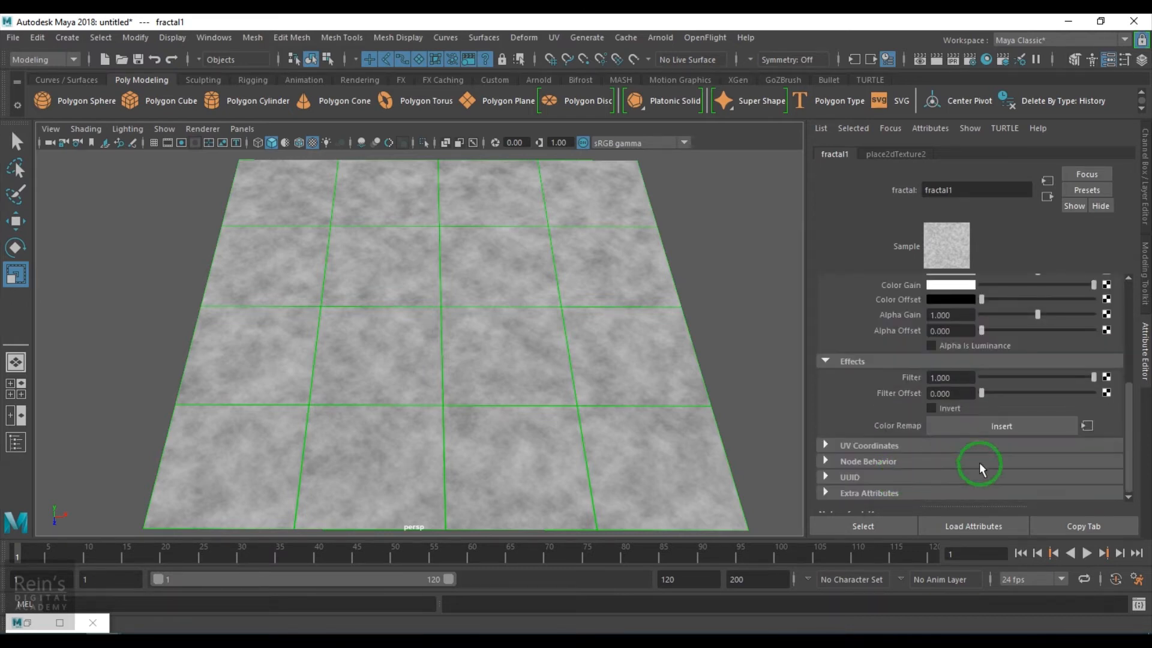
# Insert a Color Remap ramp on fractal1 and make its left handle dark brown
pyautogui.click(980, 427)
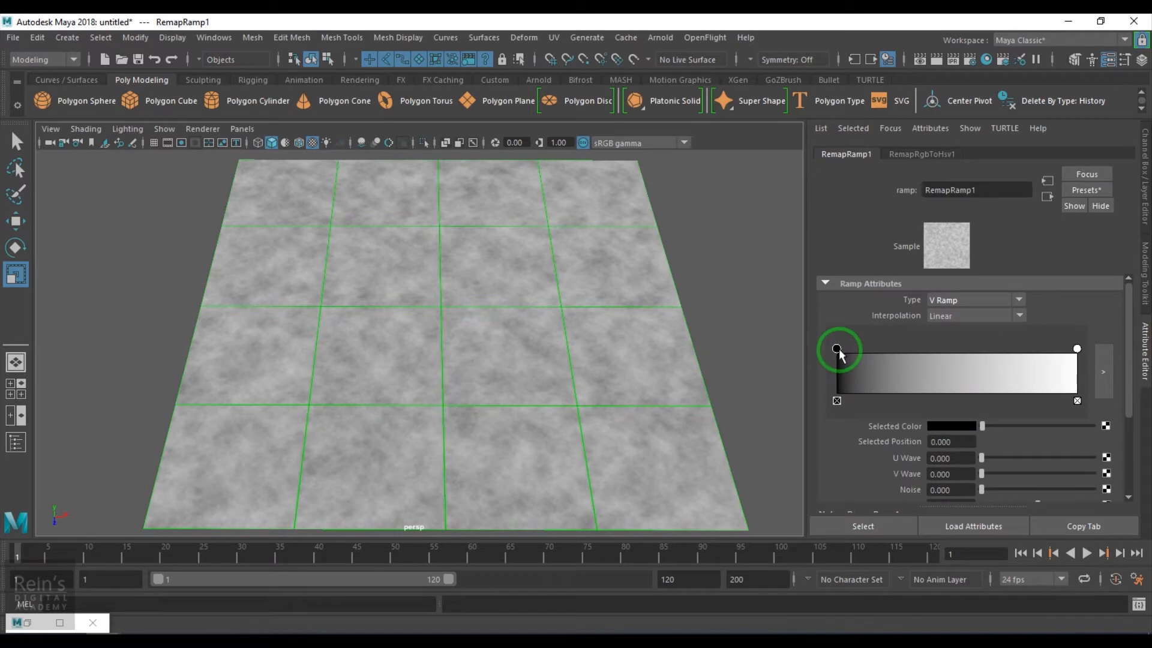
pyautogui.click(964, 427)
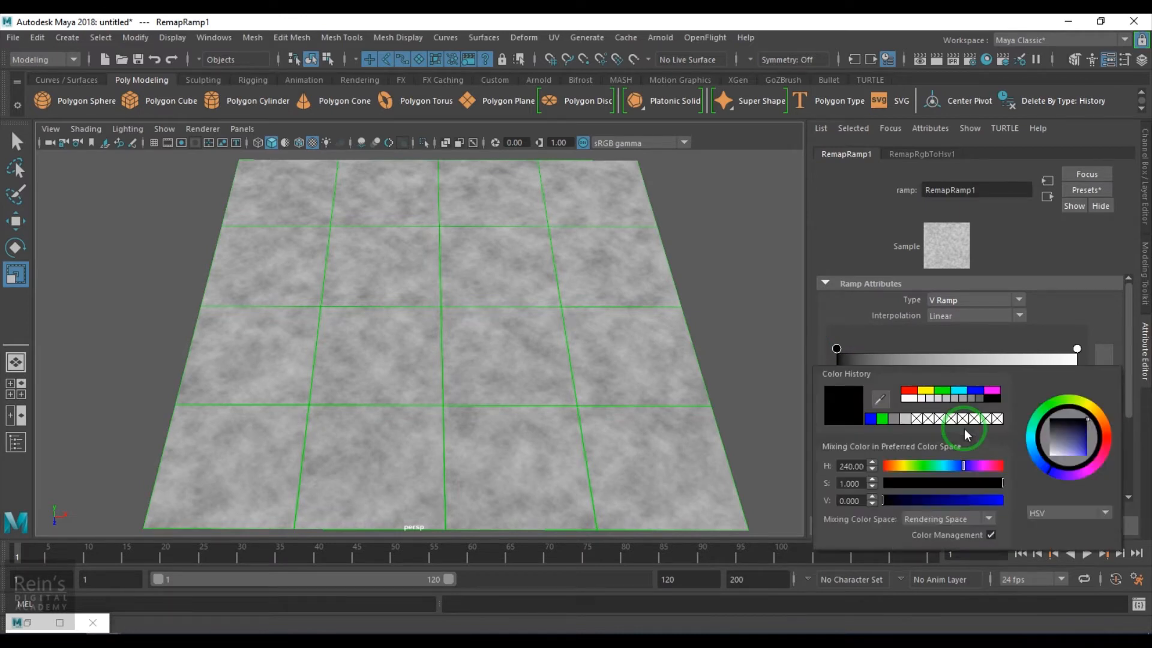
pyautogui.click(905, 500)
pyautogui.moveTo(963, 465); pyautogui.dragTo(890, 467)
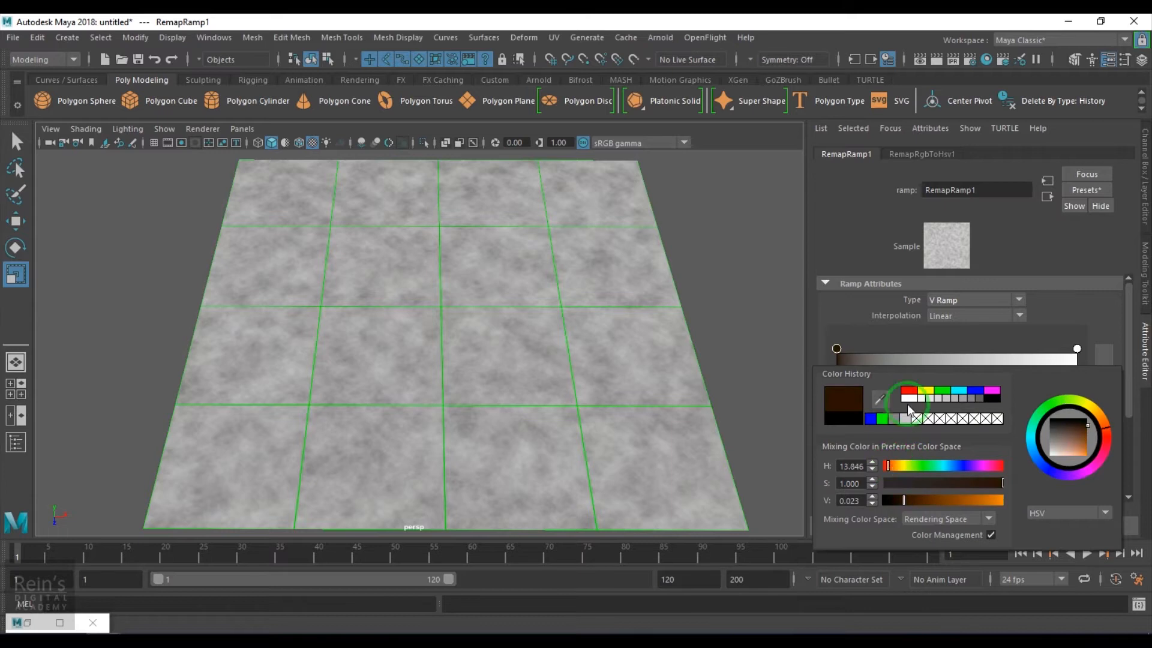
# Make the remap ramp's right handle an orange-brown
pyautogui.click(1080, 355)
pyautogui.click(966, 424)
pyautogui.click(877, 413)
pyautogui.click(944, 496)
pyautogui.moveTo(966, 477); pyautogui.dragTo(978, 499)
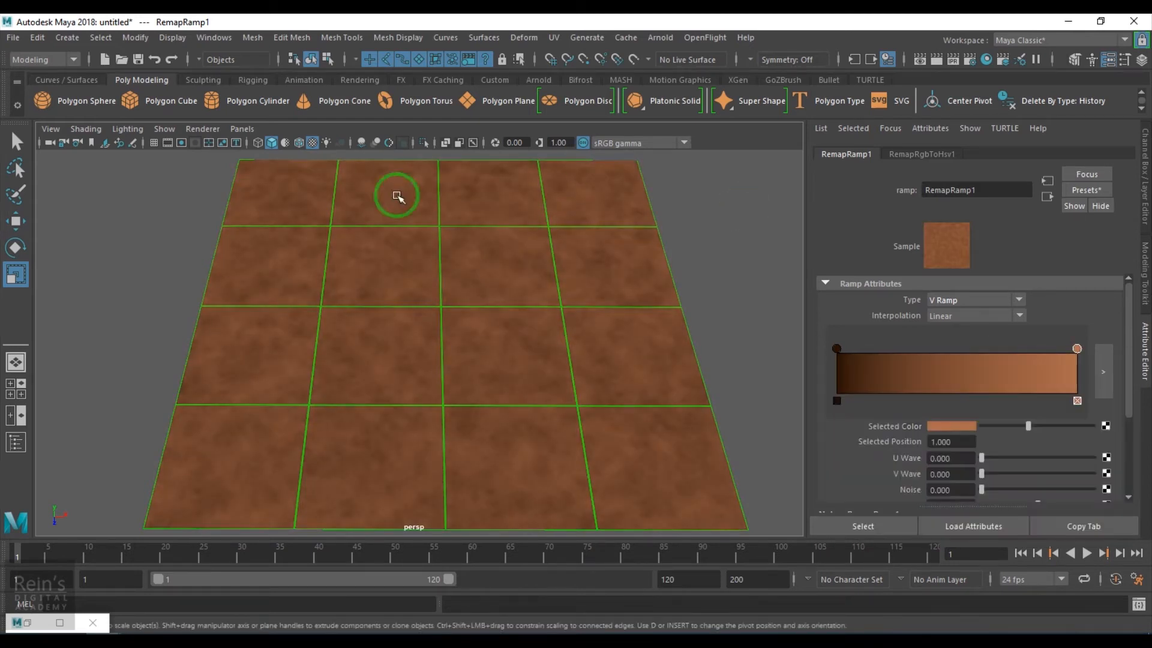
# Change grid1's Line Color from green to pale tan (H 30, S 0.603, V 0.734)
pyautogui.click(1045, 196)
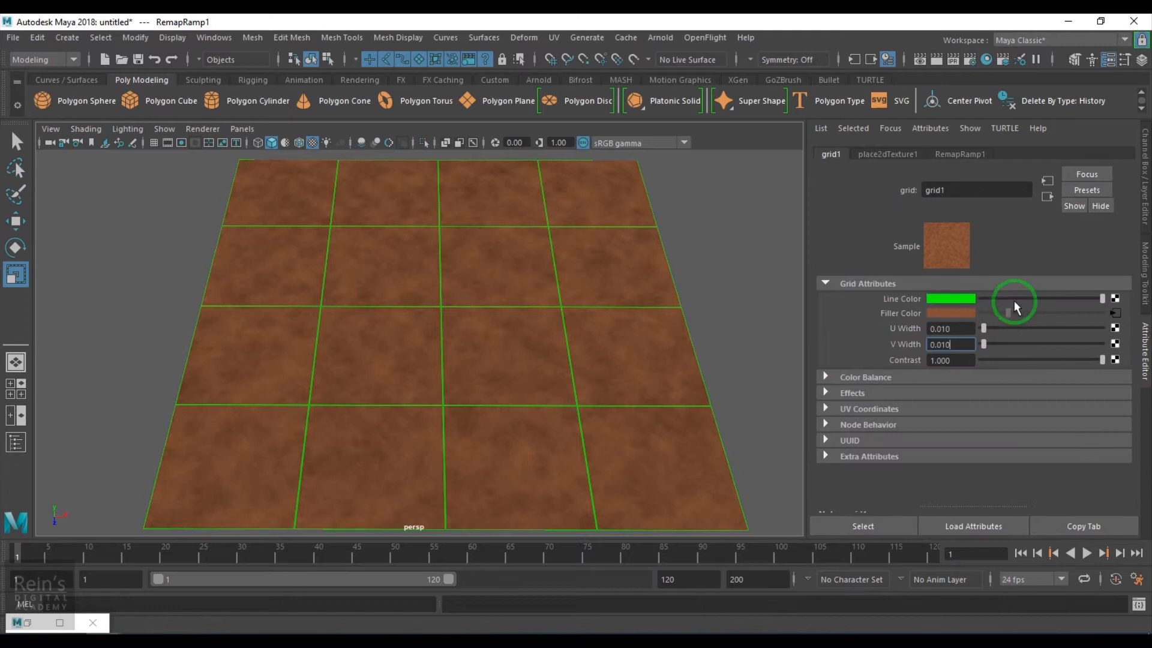
pyautogui.click(963, 298)
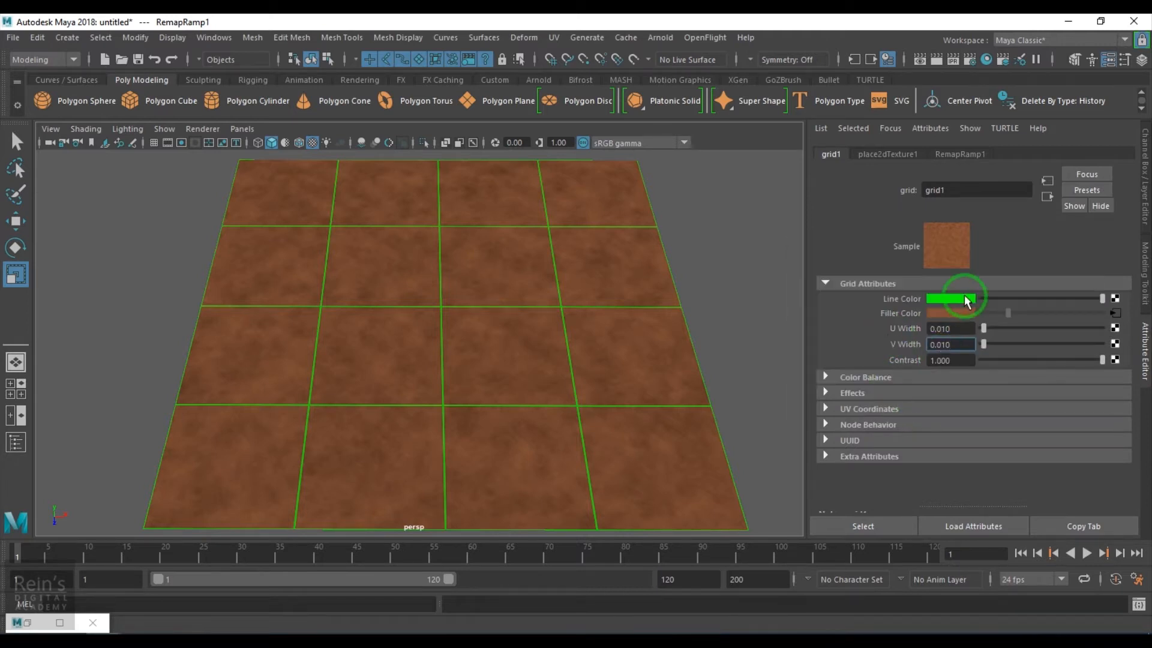
pyautogui.click(905, 350)
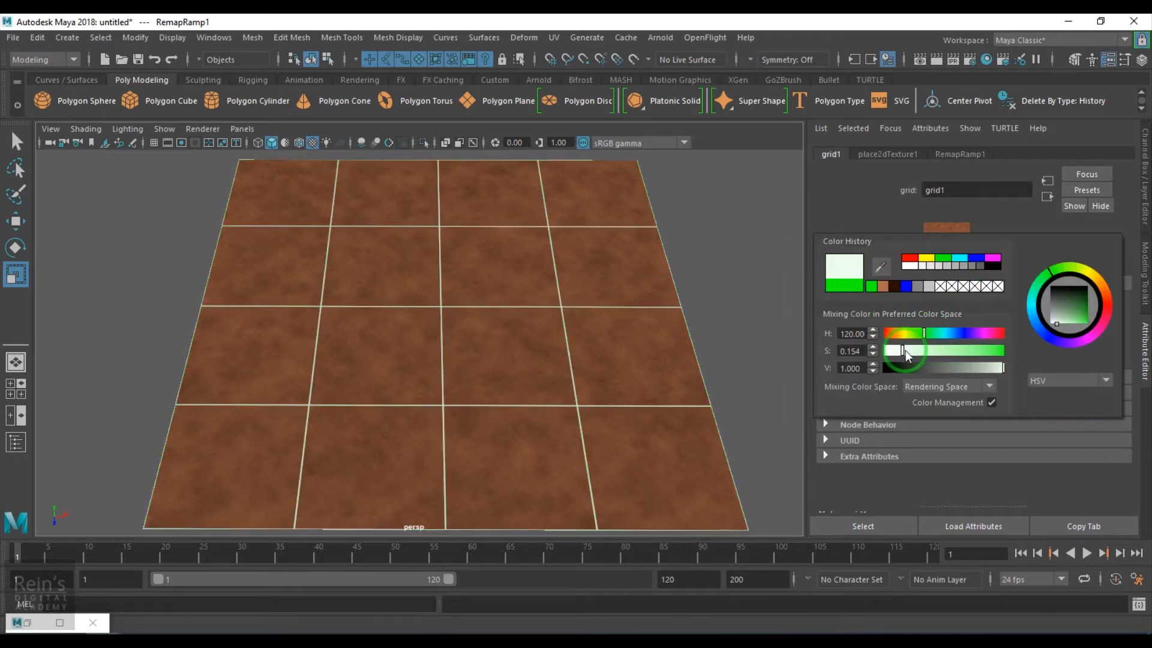
pyautogui.click(896, 334)
pyautogui.moveTo(899, 351); pyautogui.dragTo(966, 373)
pyautogui.click(927, 352)
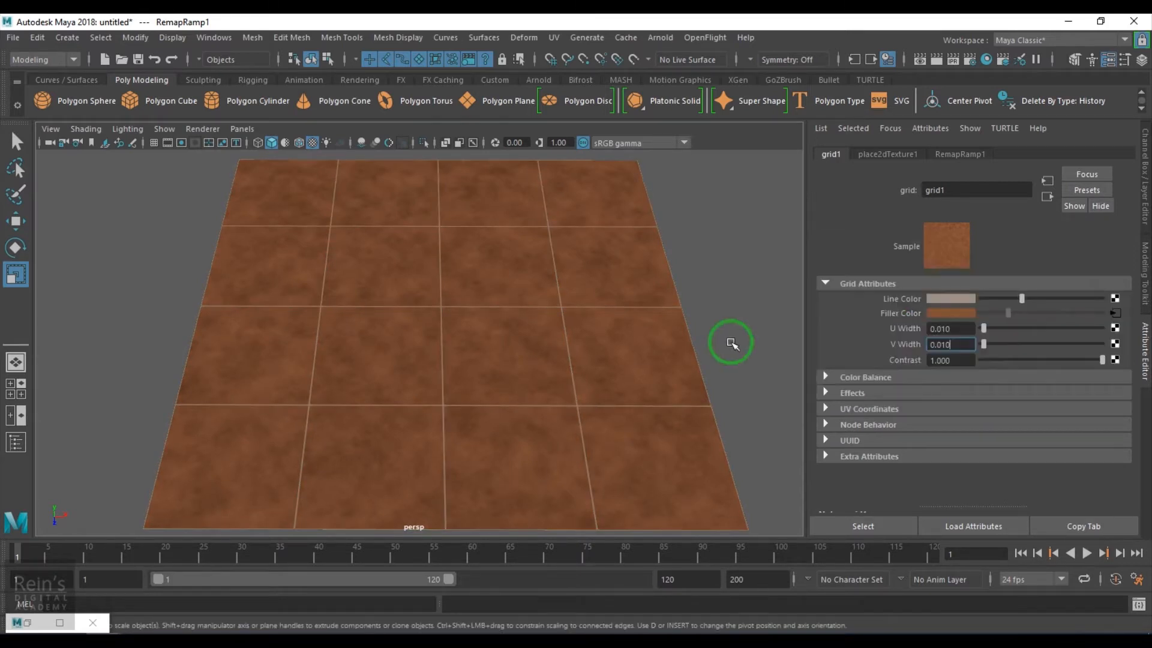
pyautogui.keyDown('alt'); pyautogui.moveTo(612, 440); pyautogui.dragTo(545, 415); pyautogui.keyUp('alt')
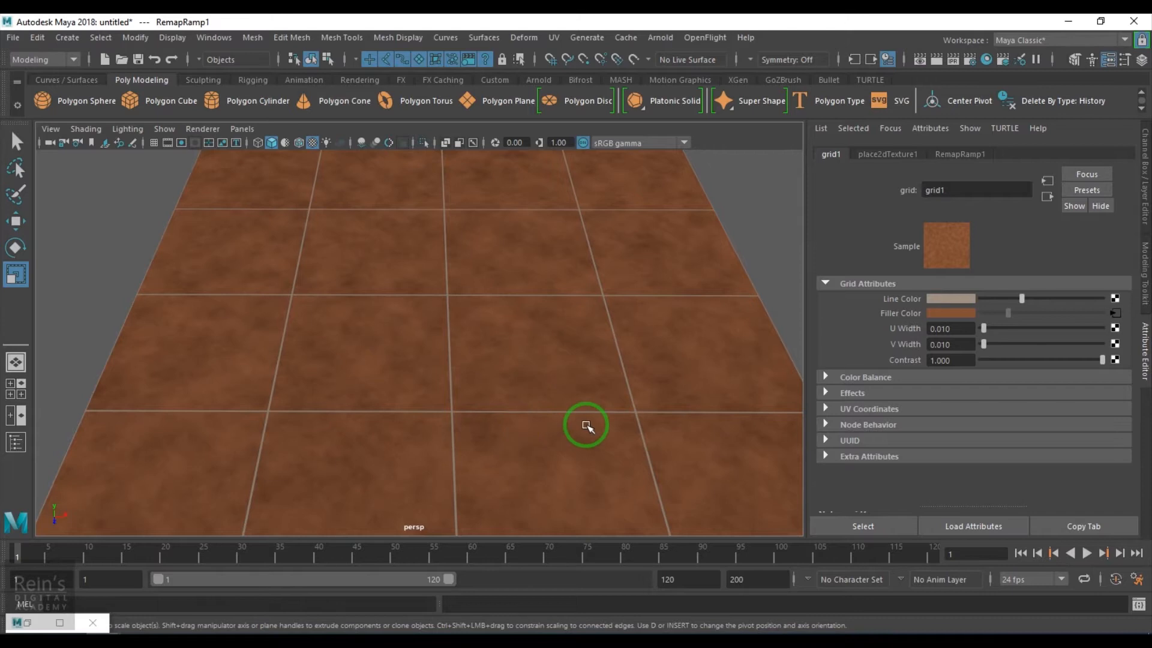
pyautogui.keyDown('alt'); pyautogui.moveTo(587, 425); pyautogui.dragTo(445, 412, button='right'); pyautogui.keyUp('alt')
pyautogui.keyDown('alt'); pyautogui.moveTo(445, 412); pyautogui.dragTo(479, 444); pyautogui.keyUp('alt')
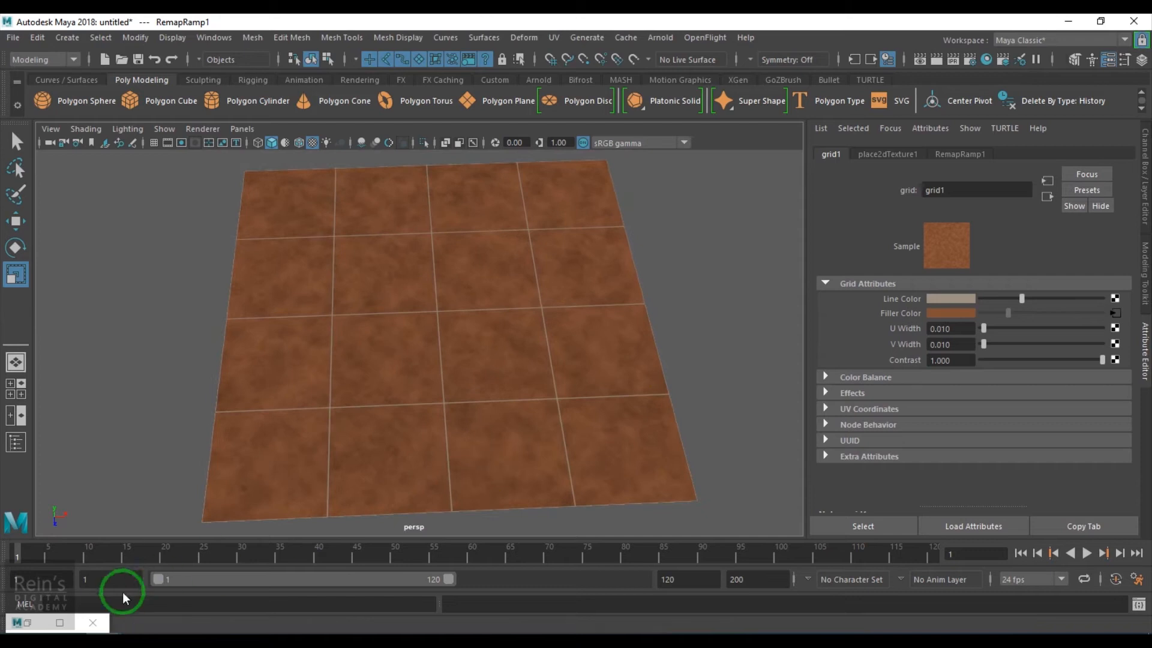
# Restore the Hypershade full screen and rearrange the original grid node chain
pyautogui.click(27, 622)
pyautogui.click(516, 131)
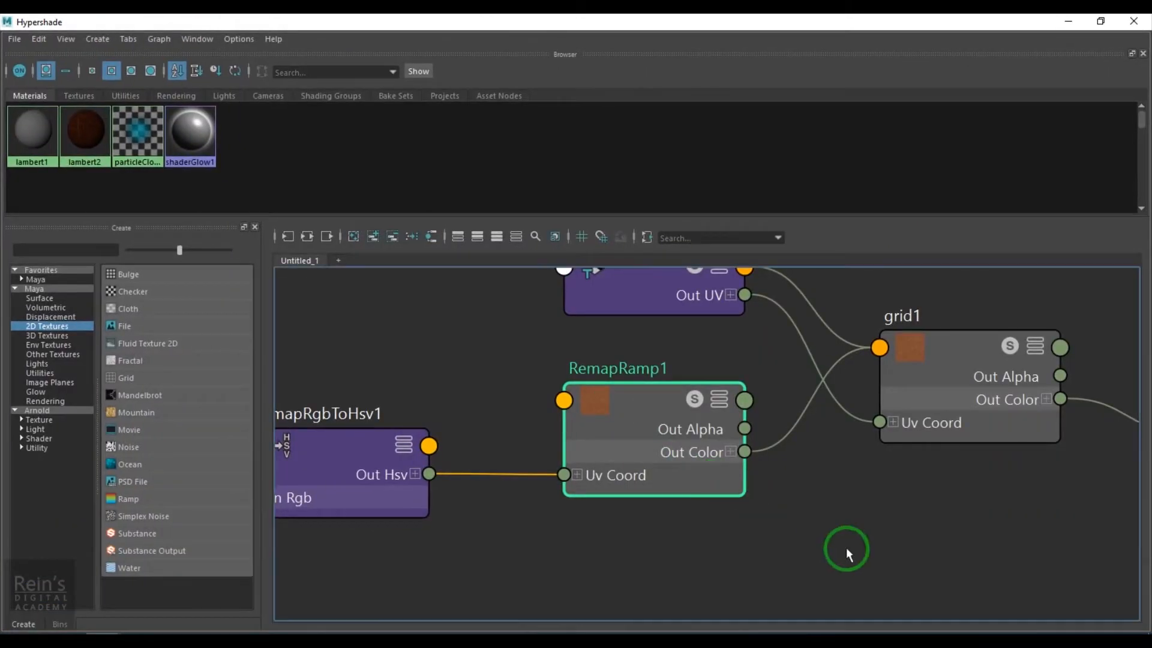
pyautogui.keyDown('alt'); pyautogui.moveTo(827, 539); pyautogui.dragTo(722, 537, button='right'); pyautogui.keyUp('alt')
pyautogui.keyDown('alt'); pyautogui.moveTo(722, 538); pyautogui.dragTo(738, 460, button='middle'); pyautogui.keyUp('alt')
pyautogui.moveTo(468, 324); pyautogui.dragTo(851, 554)
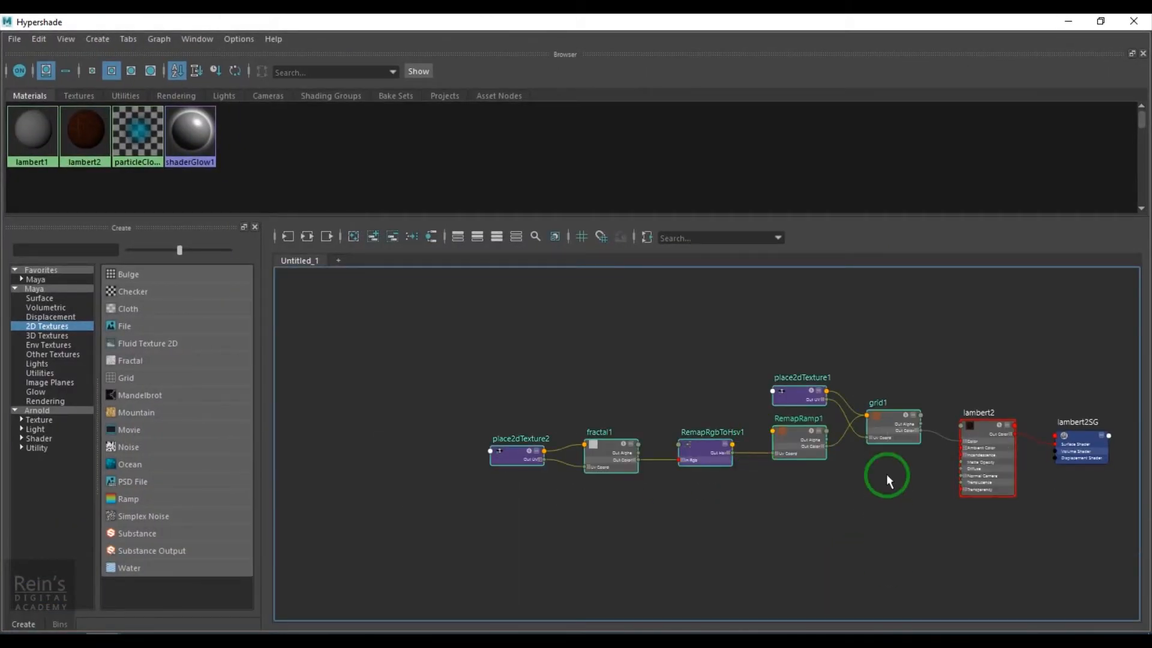
pyautogui.moveTo(857, 445); pyautogui.dragTo(764, 415)
pyautogui.click(761, 469)
pyautogui.scroll(1, 760, 469)
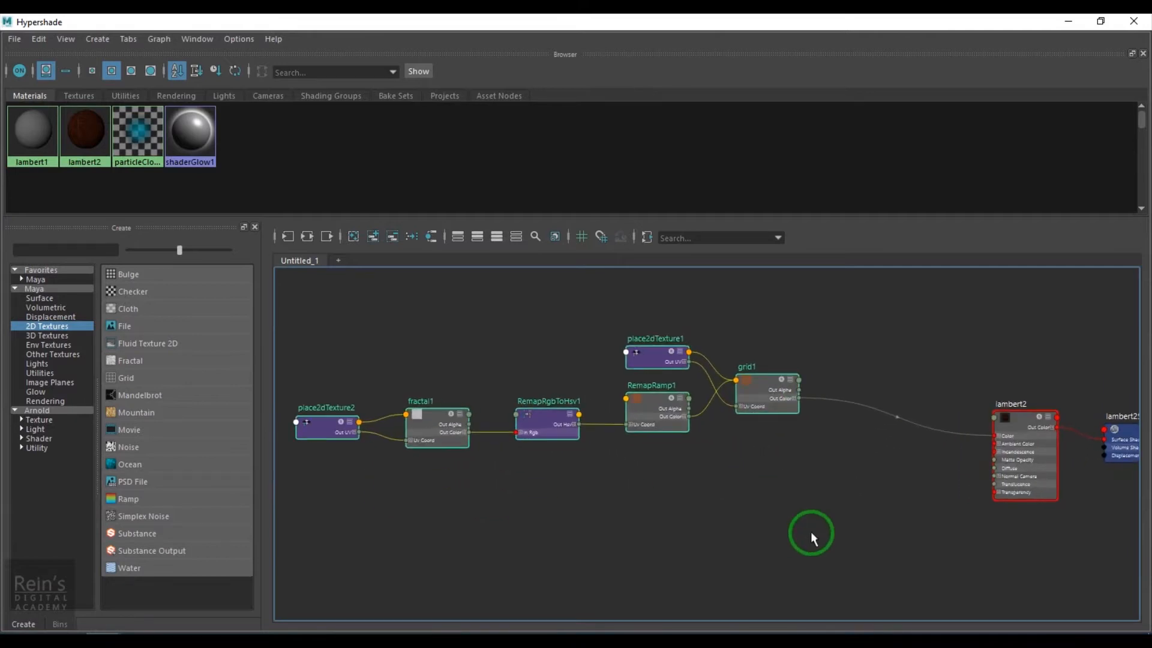
# Duplicate the grid shading network and place the copy (grid2, RemapRamp2) below the original
pyautogui.click(39, 39)
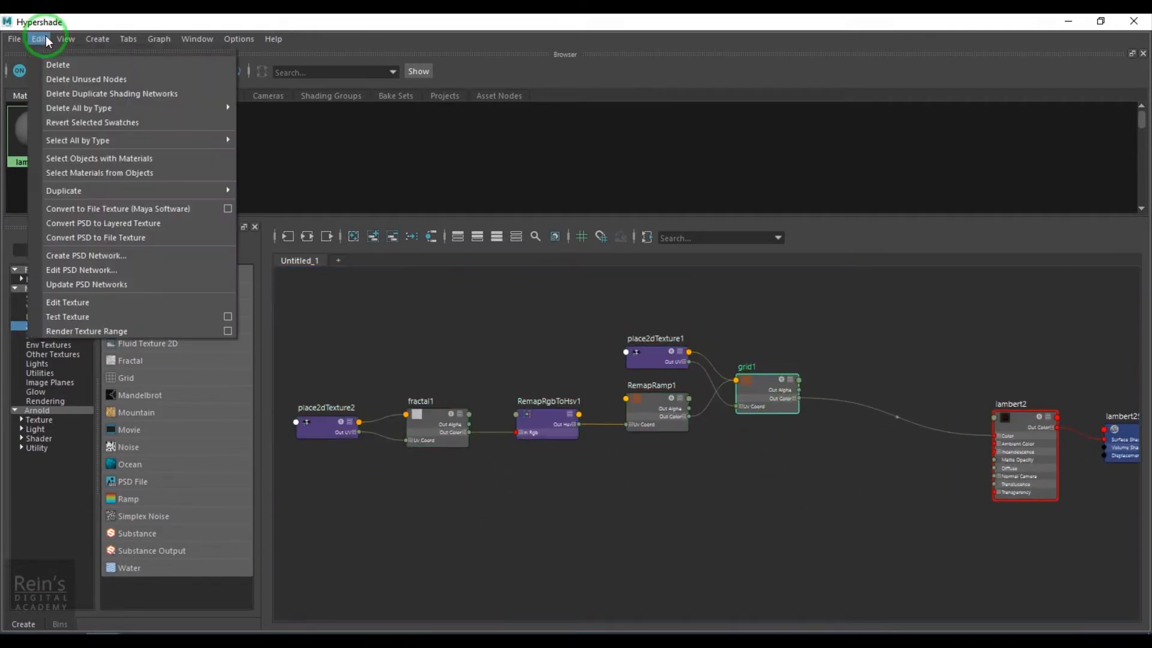
pyautogui.moveTo(120, 191)
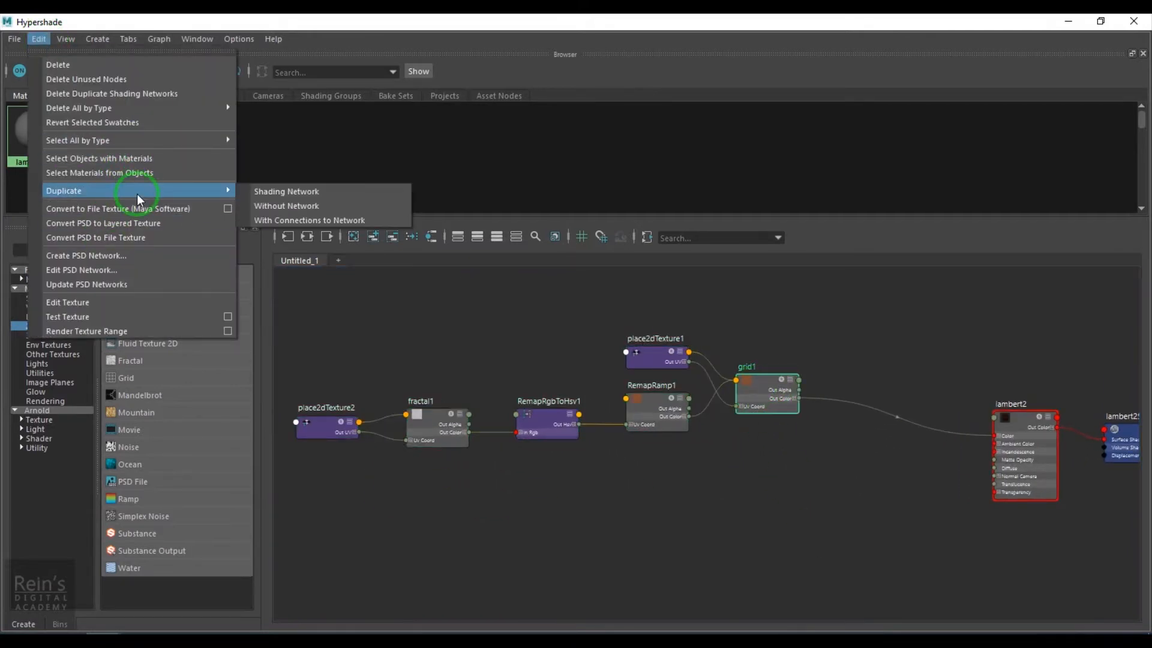
pyautogui.click(281, 193)
pyautogui.moveTo(388, 478)
pyautogui.mouseDown()
pyautogui.moveTo(778, 600)
pyautogui.moveTo(839, 594)
pyautogui.mouseUp()
pyautogui.moveTo(839, 527); pyautogui.dragTo(757, 500)
pyautogui.keyDown('alt'); pyautogui.moveTo(814, 523); pyautogui.dragTo(599, 489, button='middle'); pyautogui.keyUp('alt')
pyautogui.keyDown('alt'); pyautogui.moveTo(600, 489); pyautogui.dragTo(706, 525, button='right'); pyautogui.keyUp('alt')
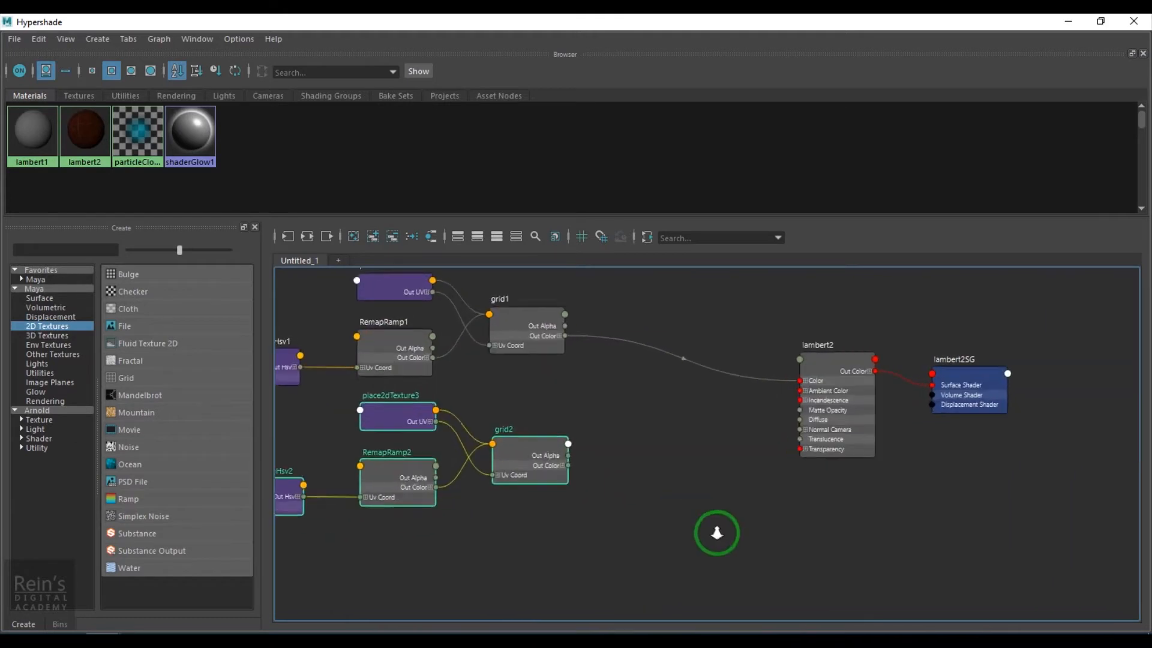
pyautogui.moveTo(936, 21); pyautogui.dragTo(548, 26)
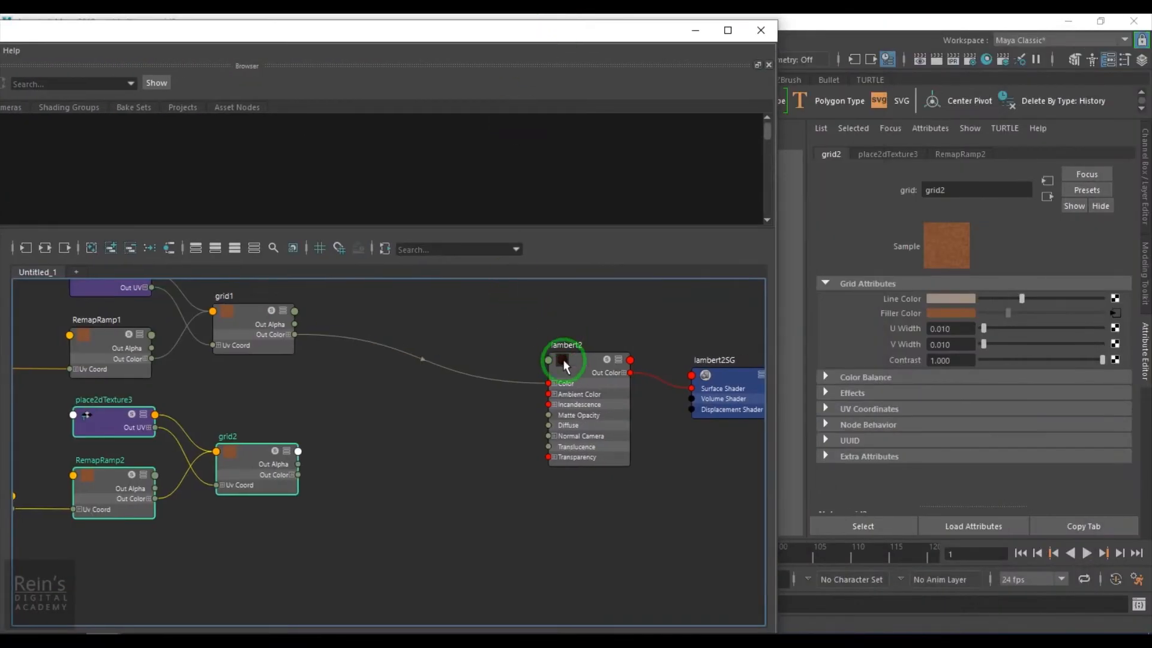
# Connect grid2 to lambert2's Bump Mapping through a new bump2d1 node, grooving the tile joints
pyautogui.click(564, 362)
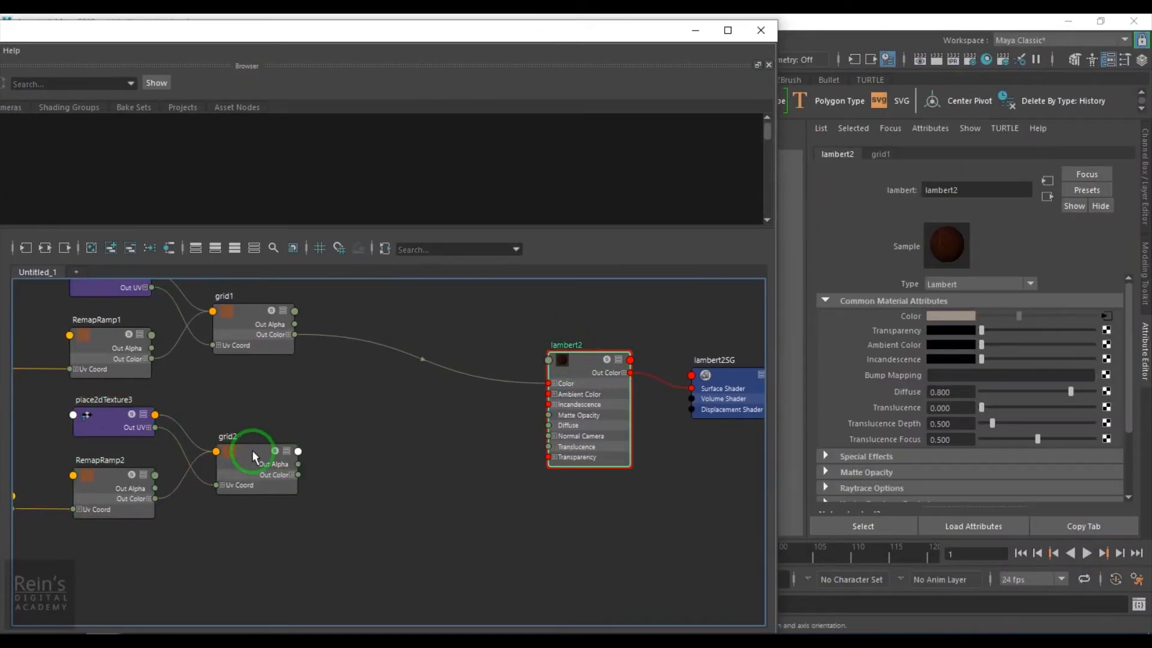
pyautogui.moveTo(937, 399); pyautogui.dragTo(873, 373, button='middle')
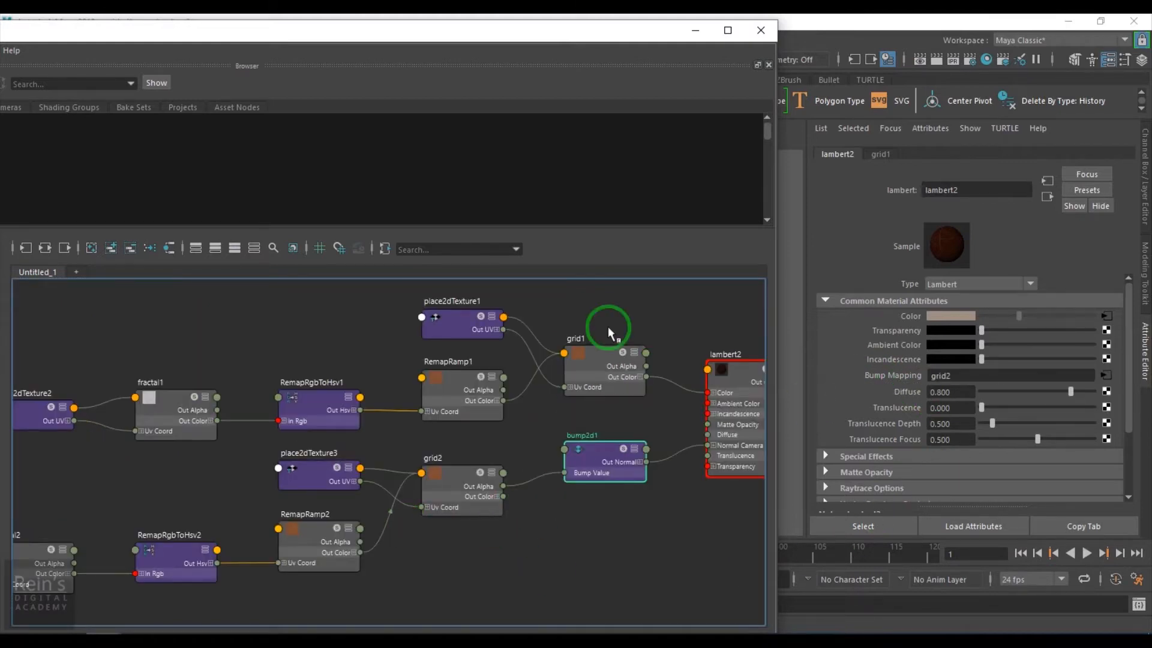
pyautogui.click(695, 30)
pyautogui.keyDown('alt'); pyautogui.moveTo(514, 399); pyautogui.dragTo(524, 362); pyautogui.keyUp('alt')
# Change lambert2's material type from Lambert to Phong, creating phong1
pyautogui.click(1047, 196)
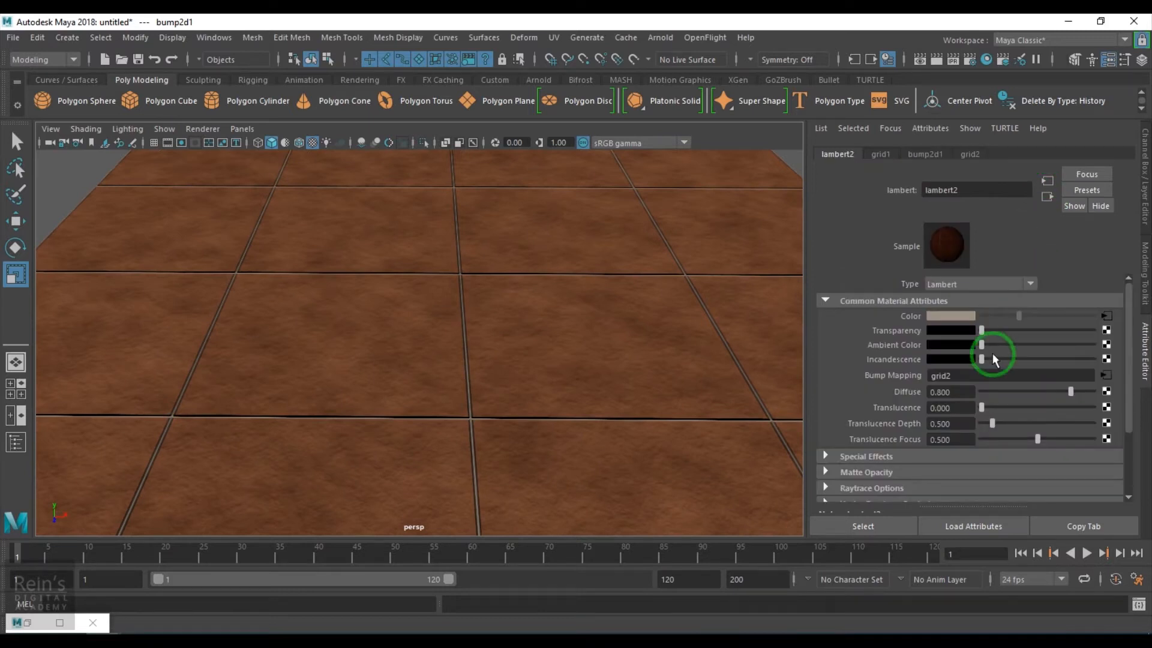
pyautogui.click(953, 282)
pyautogui.scroll(-3, 972, 378)
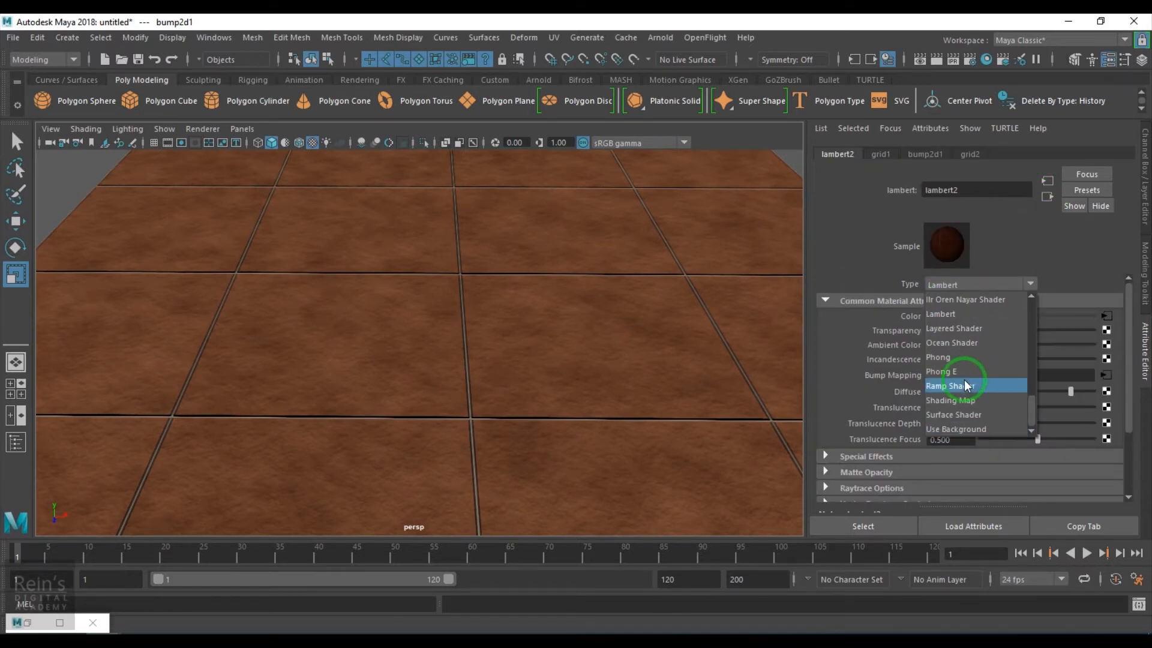
pyautogui.click(951, 361)
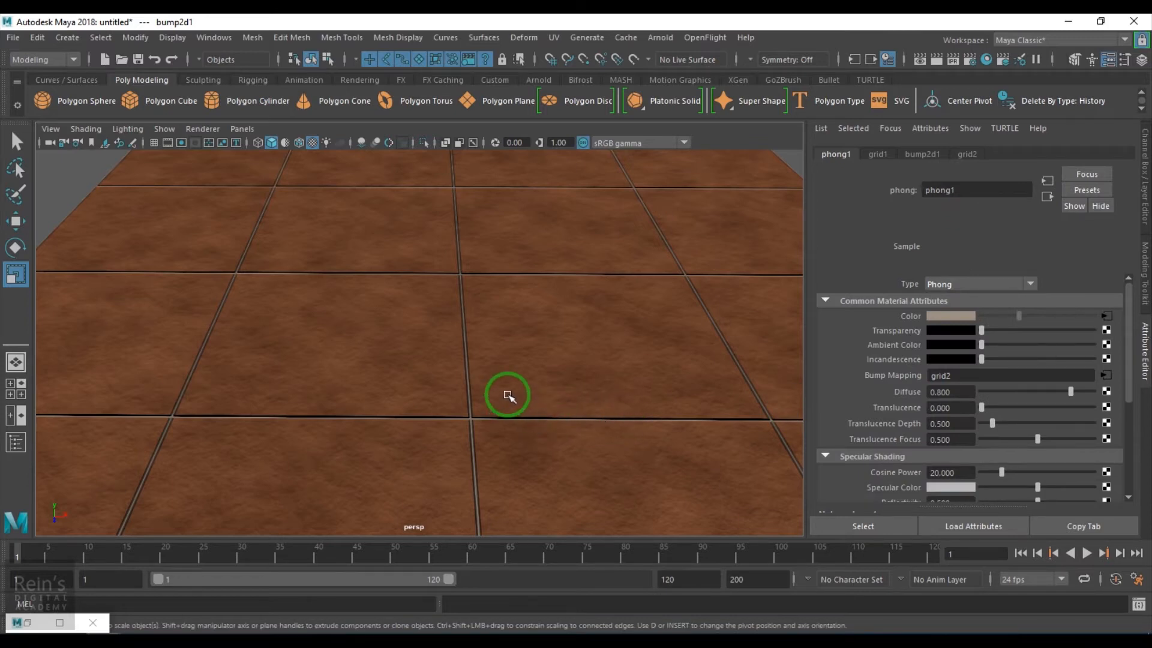
pyautogui.keyDown('alt'); pyautogui.moveTo(508, 396); pyautogui.dragTo(556, 403); pyautogui.keyUp('alt')
# Open RemapRamp2 from grid2's filler and make its right stop grey with saturation 0
pyautogui.click(1104, 376)
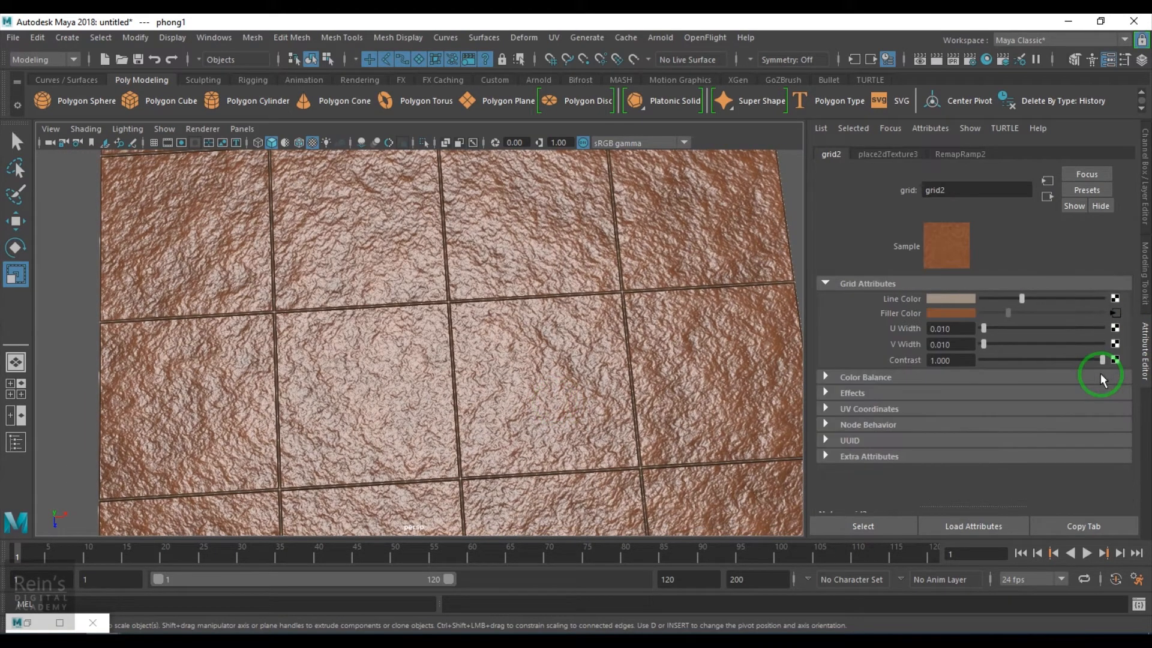
pyautogui.click(1115, 315)
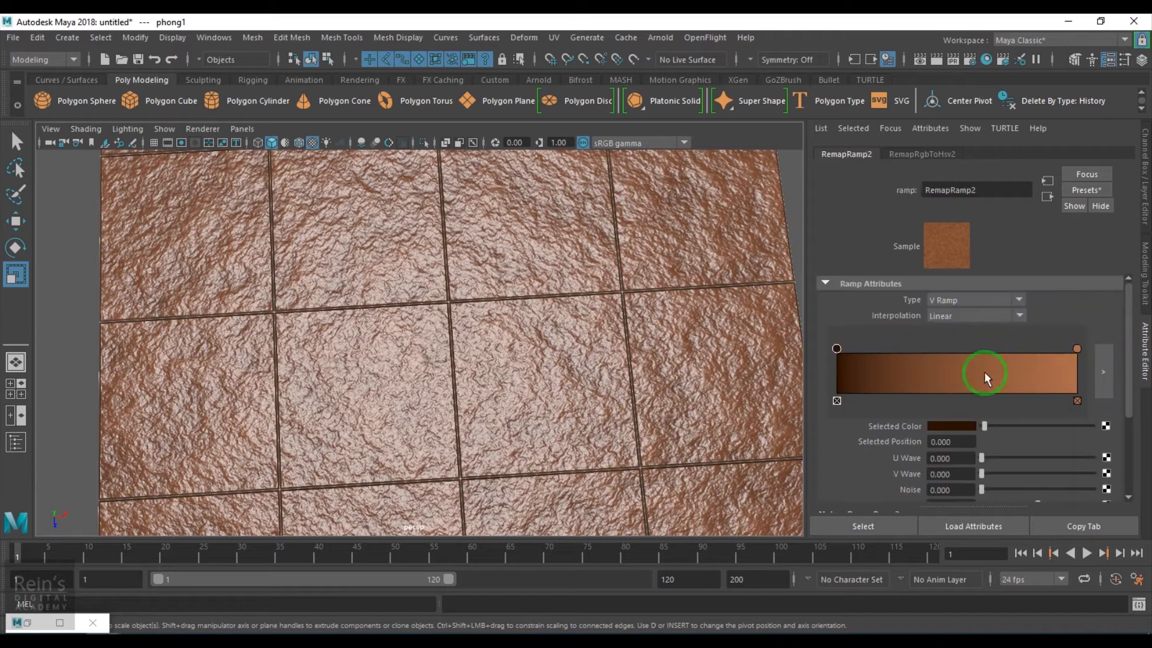
pyautogui.click(1078, 349)
pyautogui.click(964, 426)
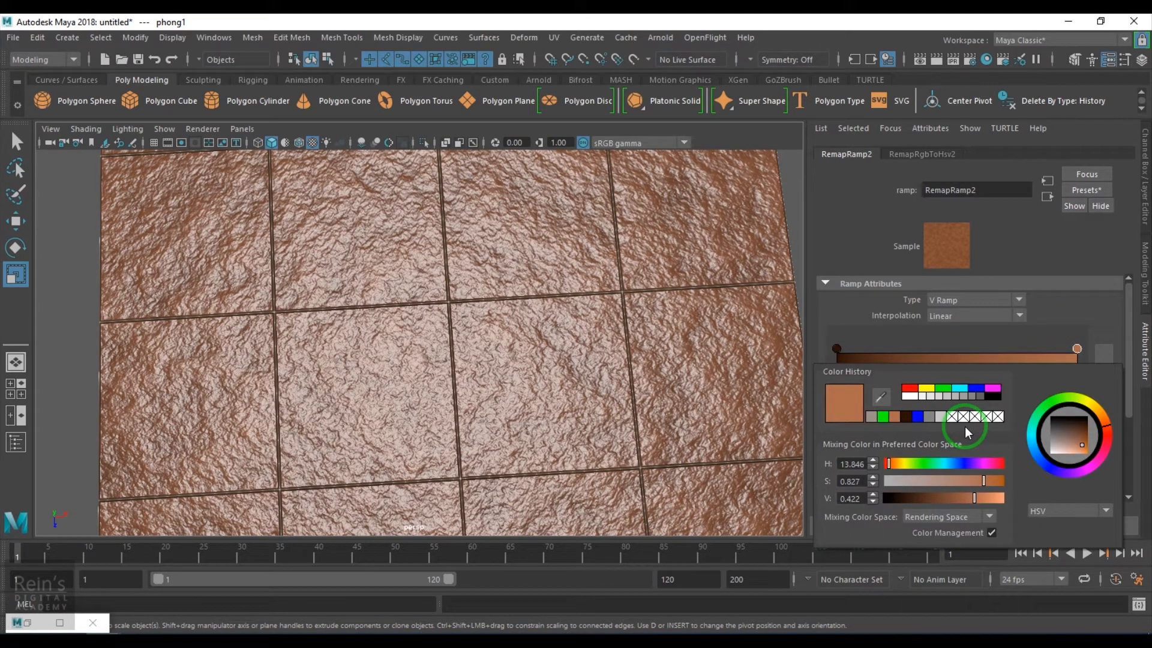
pyautogui.doubleClick(935, 427)
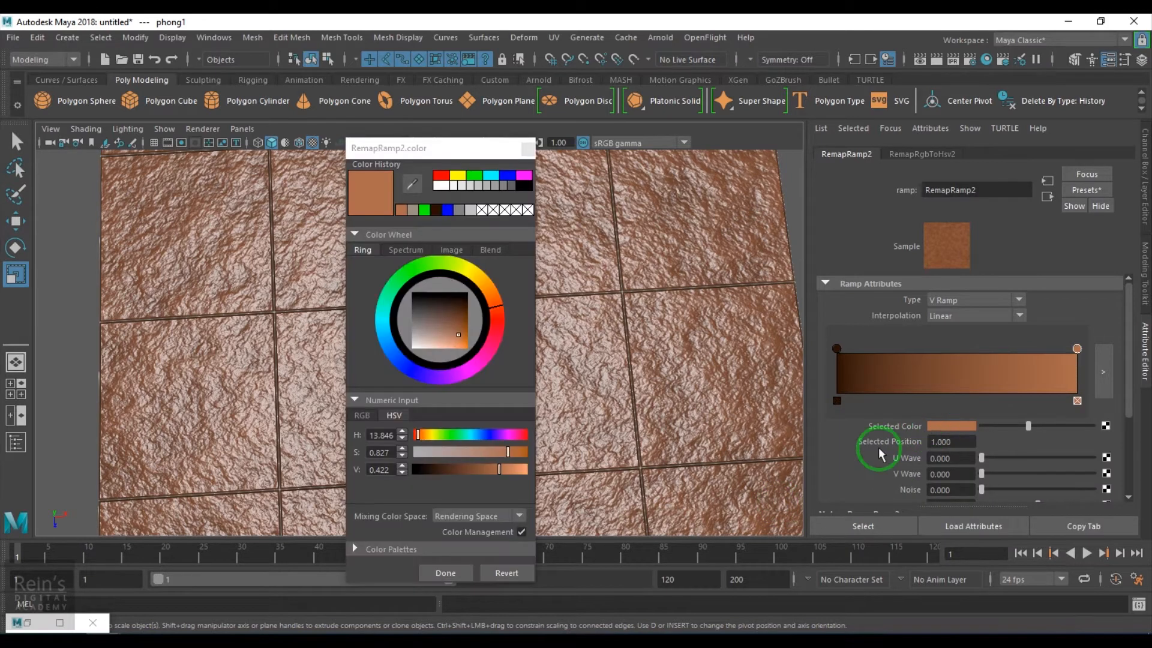
pyautogui.click(370, 469)
pyautogui.write('0.500')
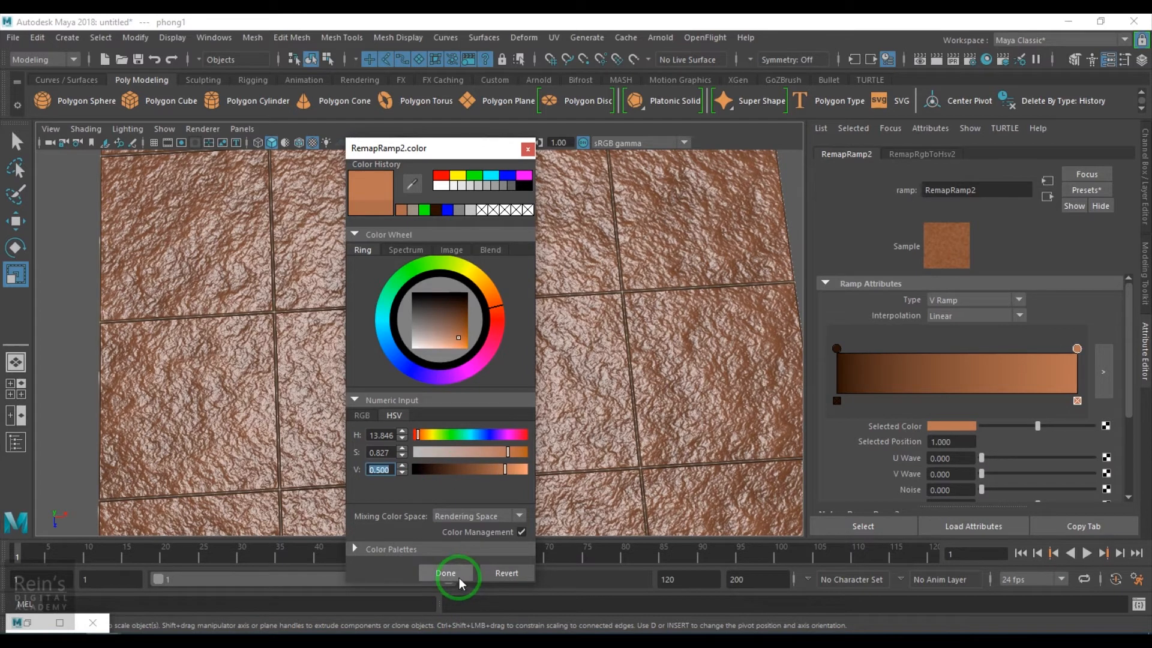
pyautogui.click(445, 573)
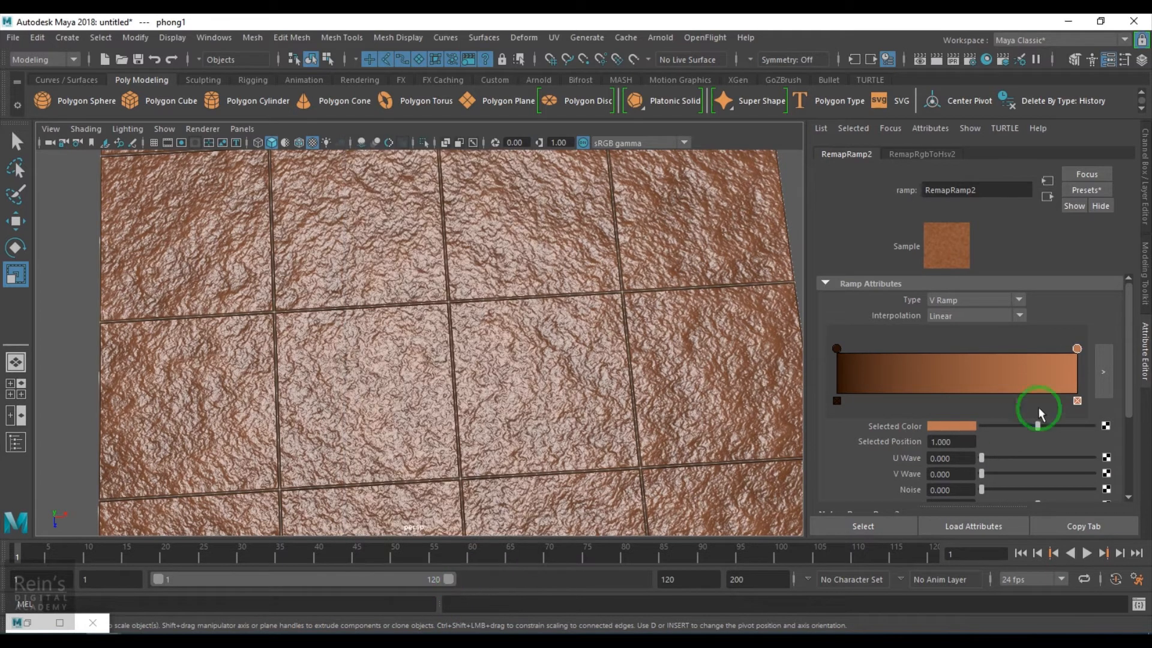
pyautogui.click(951, 426)
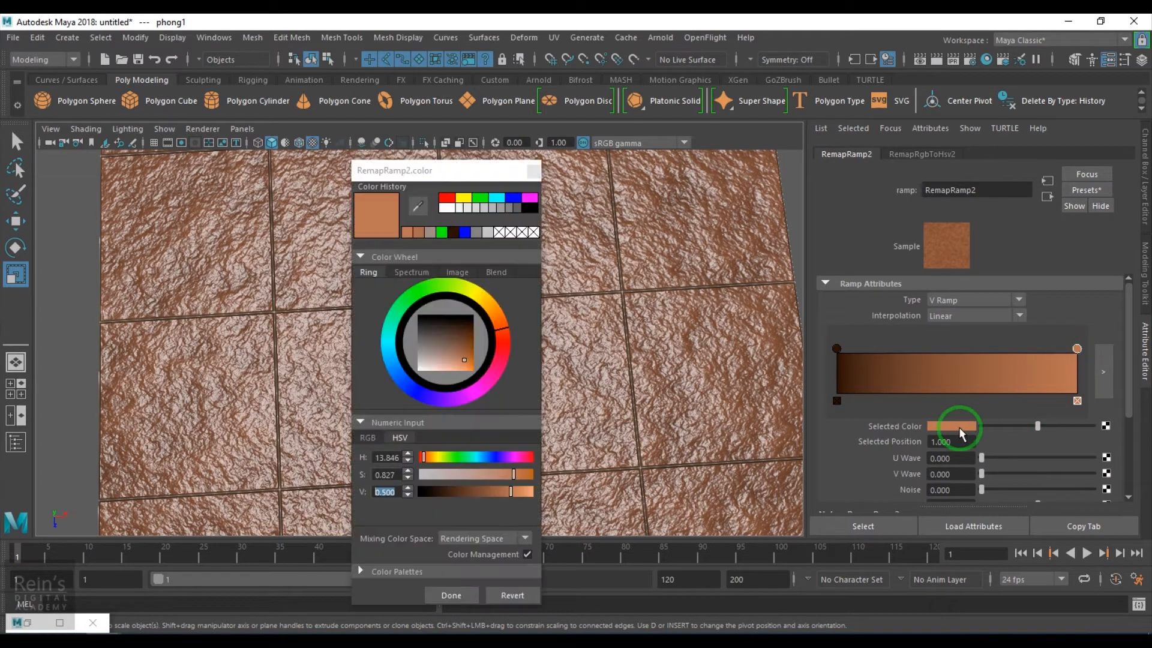
pyautogui.doubleClick(384, 475)
pyautogui.write('0')
pyautogui.press('Return')
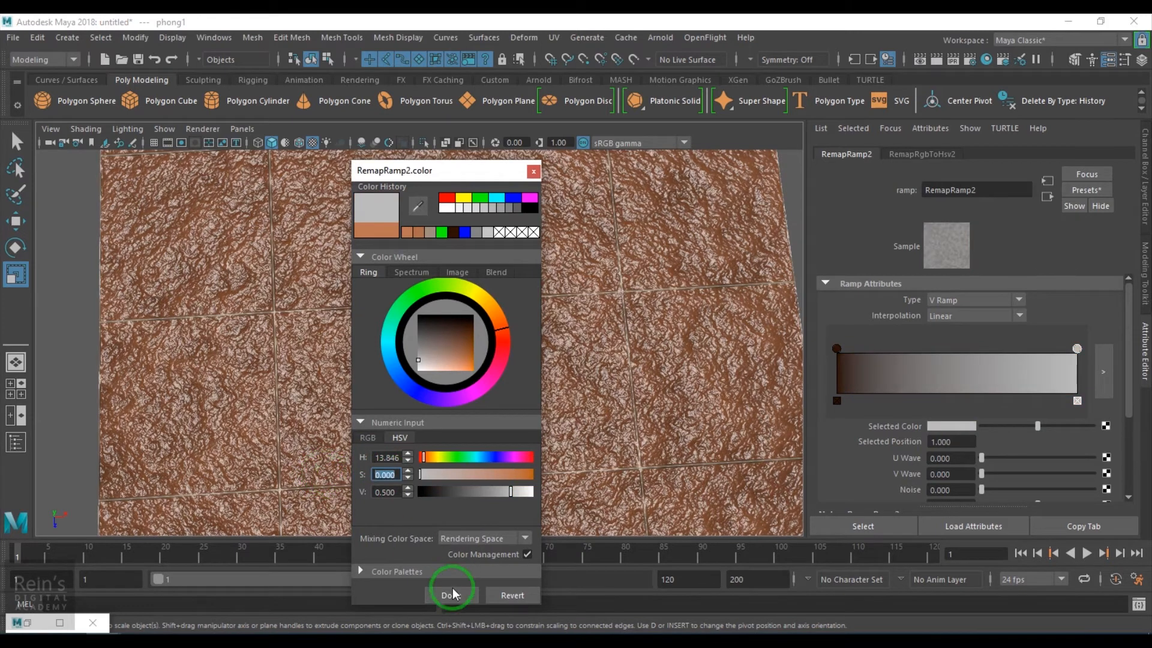
pyautogui.click(450, 595)
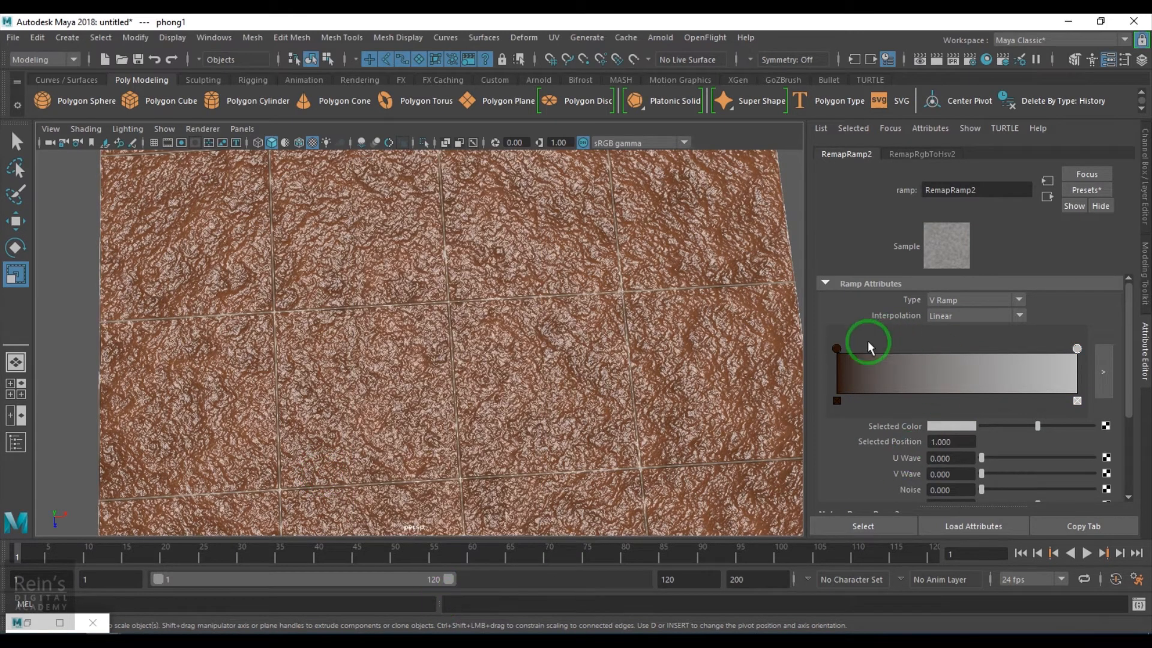
# Make RemapRamp2's left stop a mid-grey with saturation 0
pyautogui.click(837, 348)
pyautogui.click(950, 425)
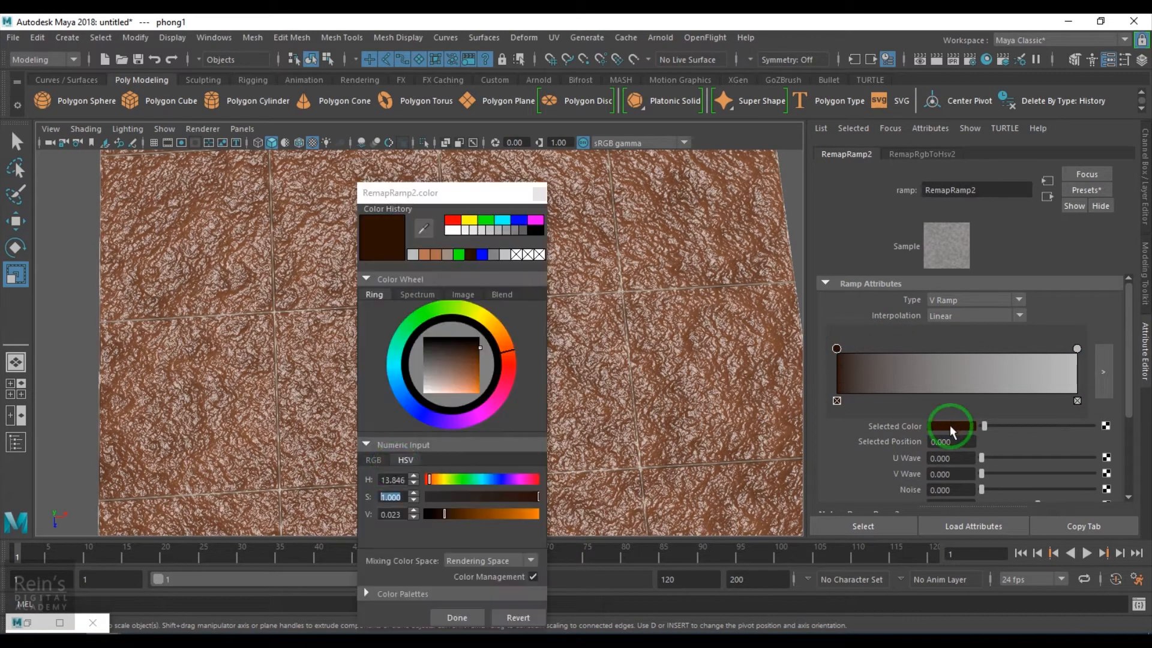
pyautogui.press('0')
pyautogui.moveTo(405, 497); pyautogui.dragTo(357, 498)
pyautogui.press('Tab')
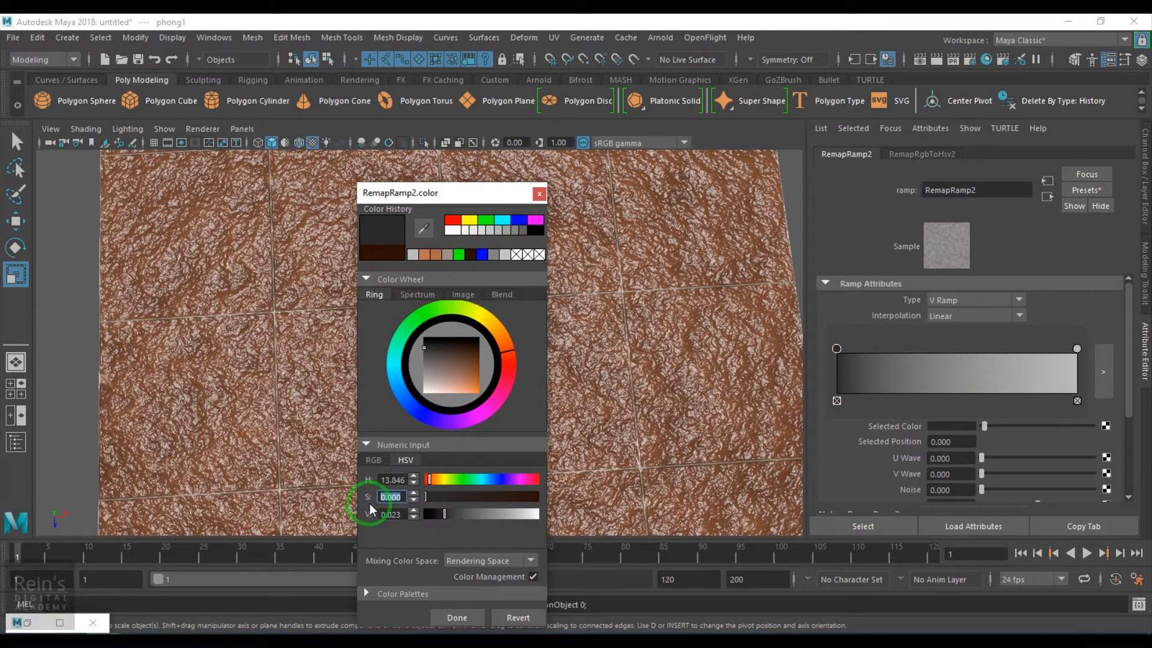
pyautogui.write('0')
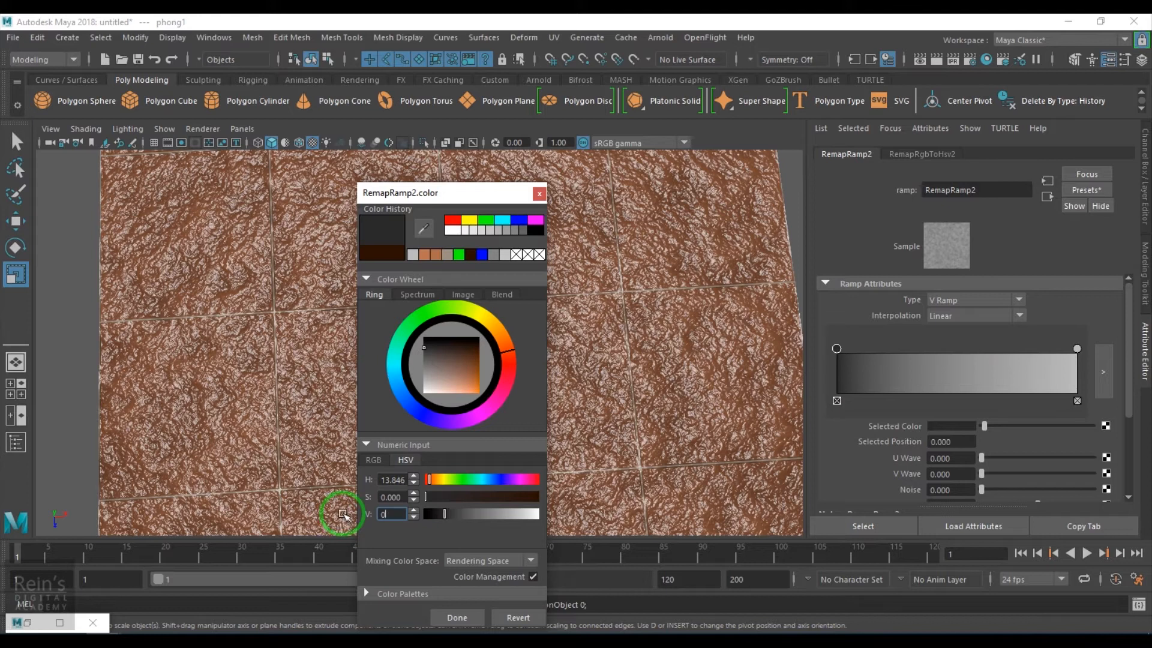
pyautogui.write('.55')
pyautogui.press('Return')
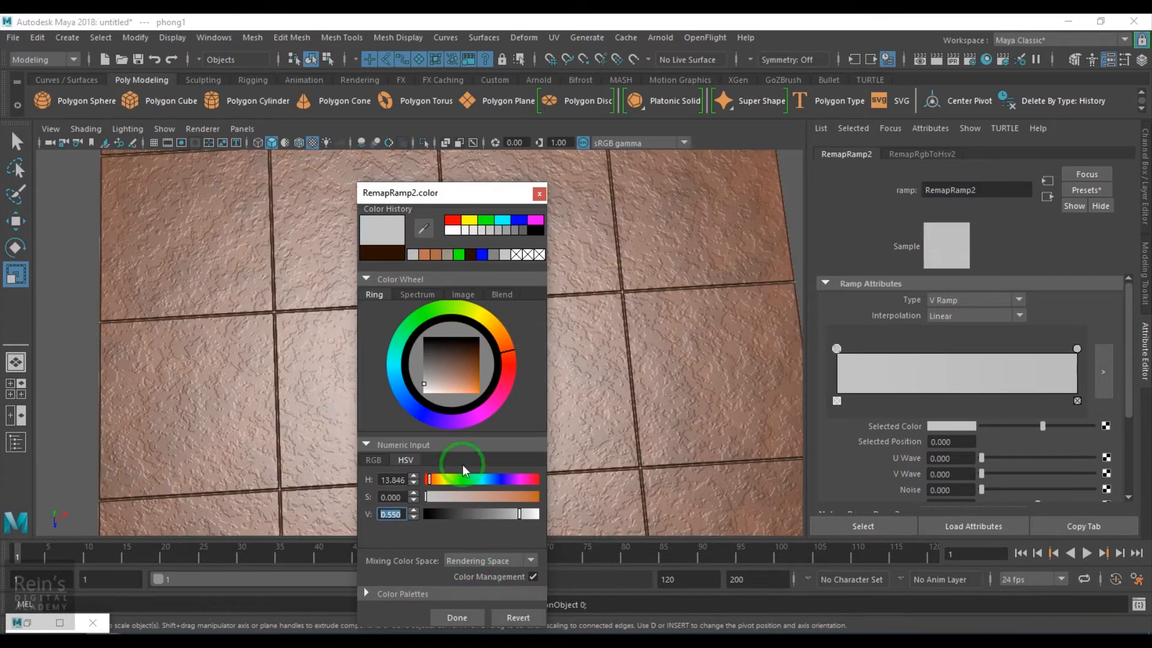
pyautogui.moveTo(519, 513); pyautogui.dragTo(520, 524)
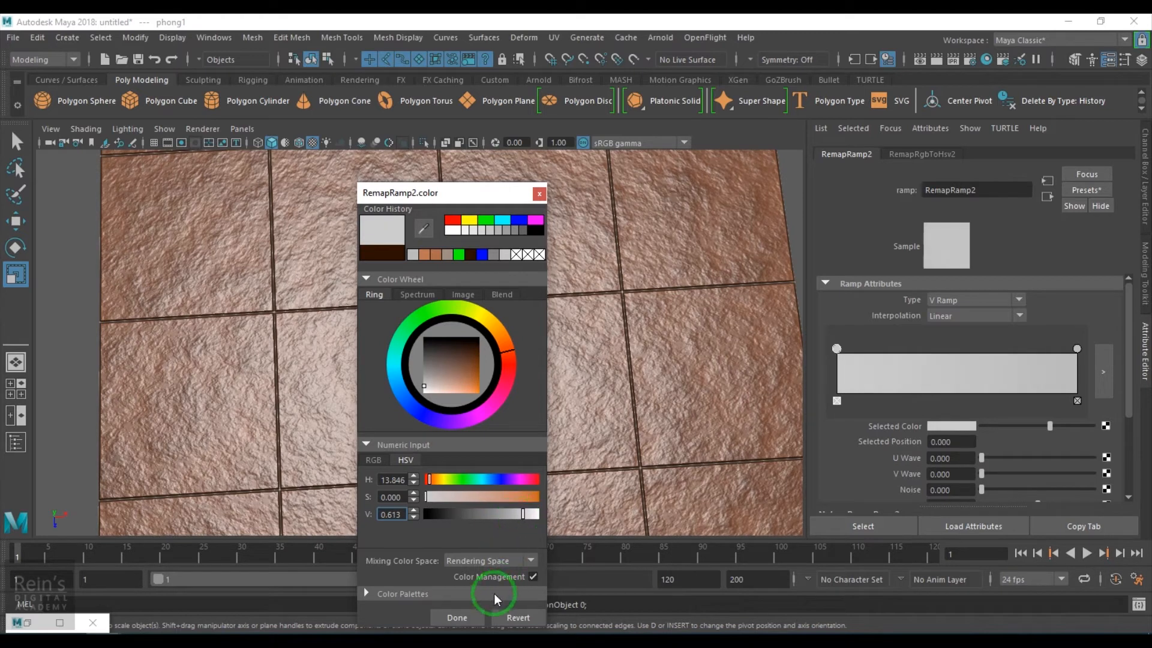
pyautogui.click(461, 617)
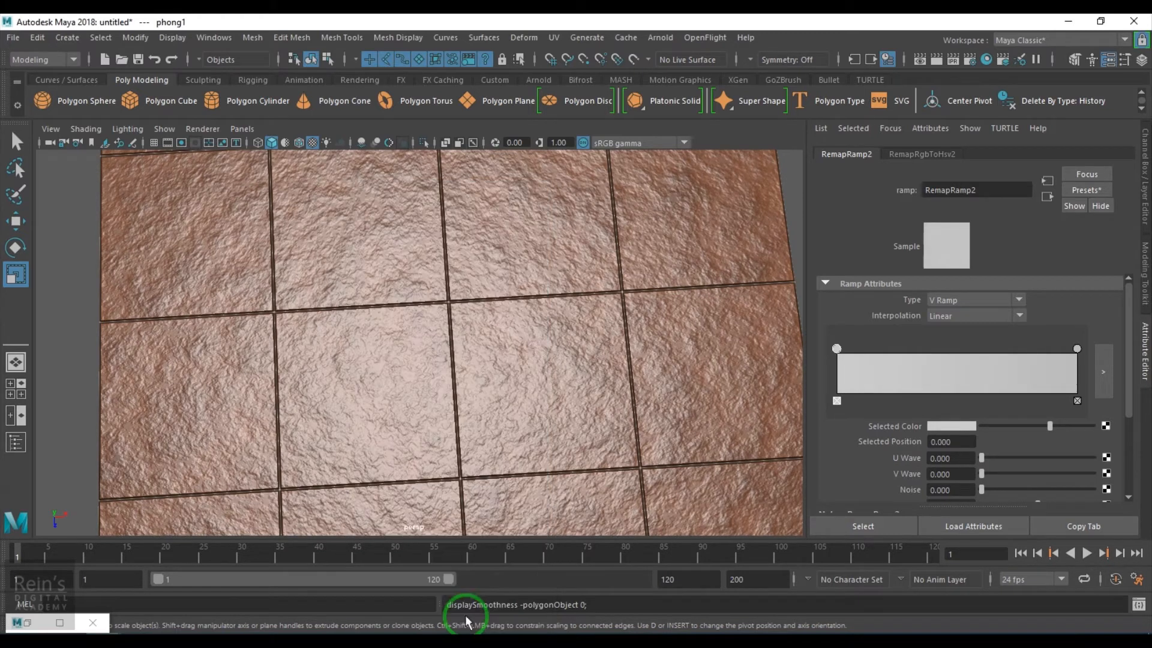
# Make grid2's line colour a neutral grey with saturation 0 and value about 0.443
pyautogui.click(1047, 197)
pyautogui.click(968, 300)
pyautogui.doubleClick(408, 536)
pyautogui.moveTo(411, 521); pyautogui.dragTo(338, 537)
pyautogui.write('0')
pyautogui.press('Return')
pyautogui.write('0.')
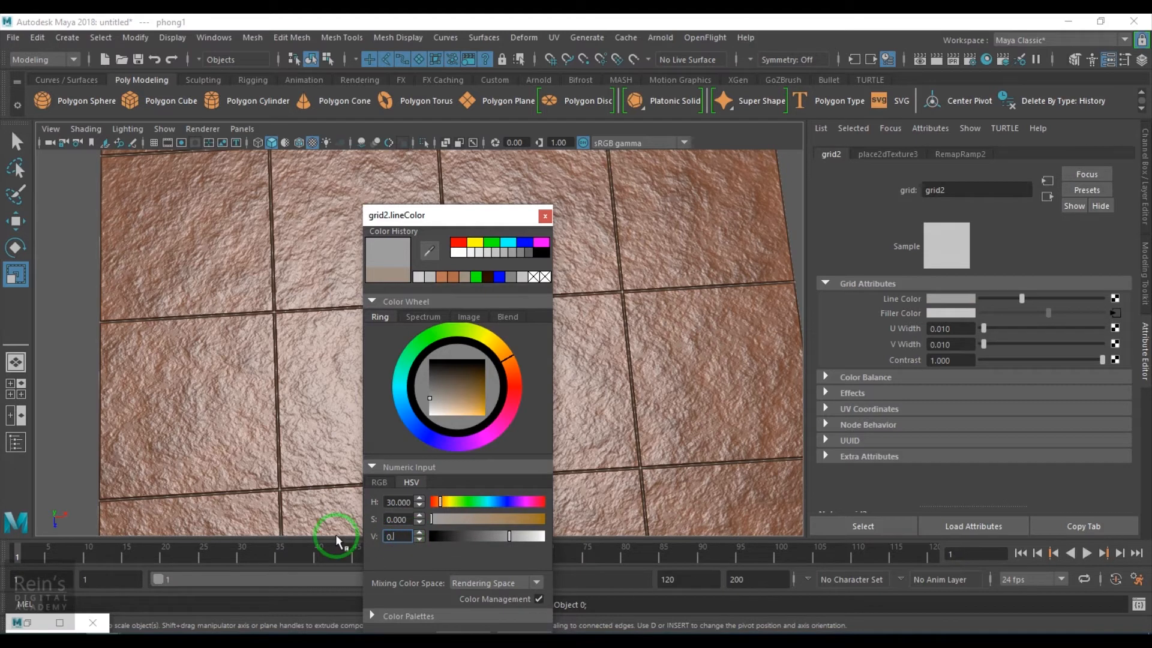
pyautogui.write('1')
pyautogui.press('Return')
pyautogui.moveTo(469, 539); pyautogui.dragTo(519, 546)
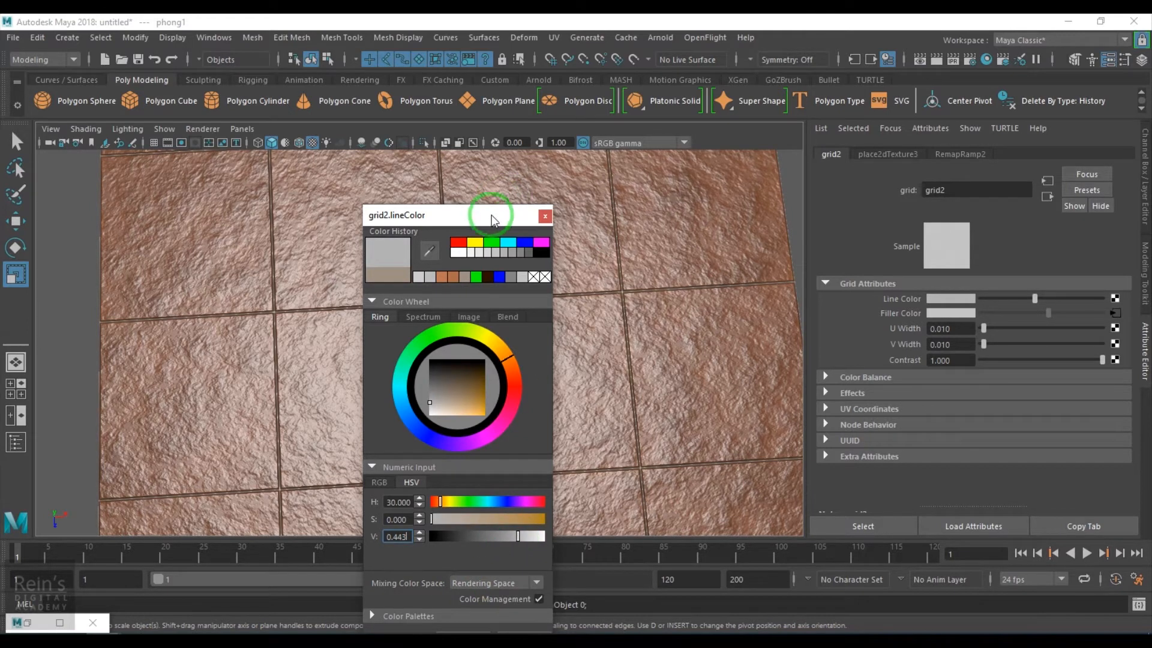
pyautogui.moveTo(488, 214); pyautogui.dragTo(517, 114)
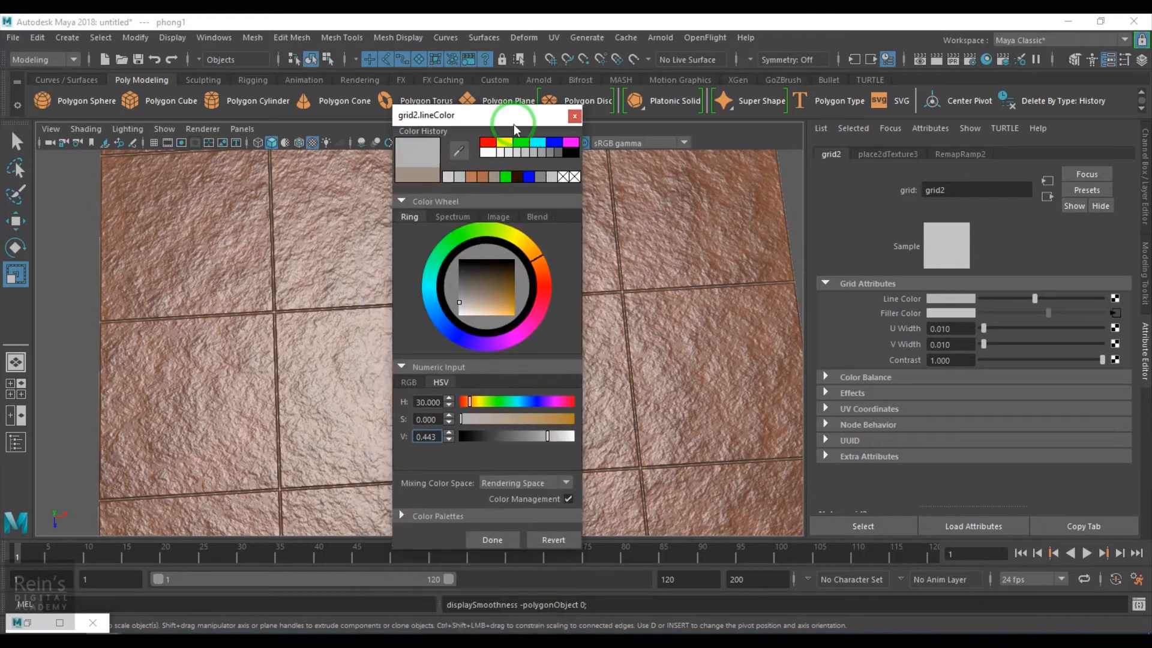
pyautogui.click(1048, 200)
# Set bump2d1's Bump Depth to 0.1, then 0.2, and orbit to check the subtler tiles
pyautogui.write('0.1')
pyautogui.press('Return')
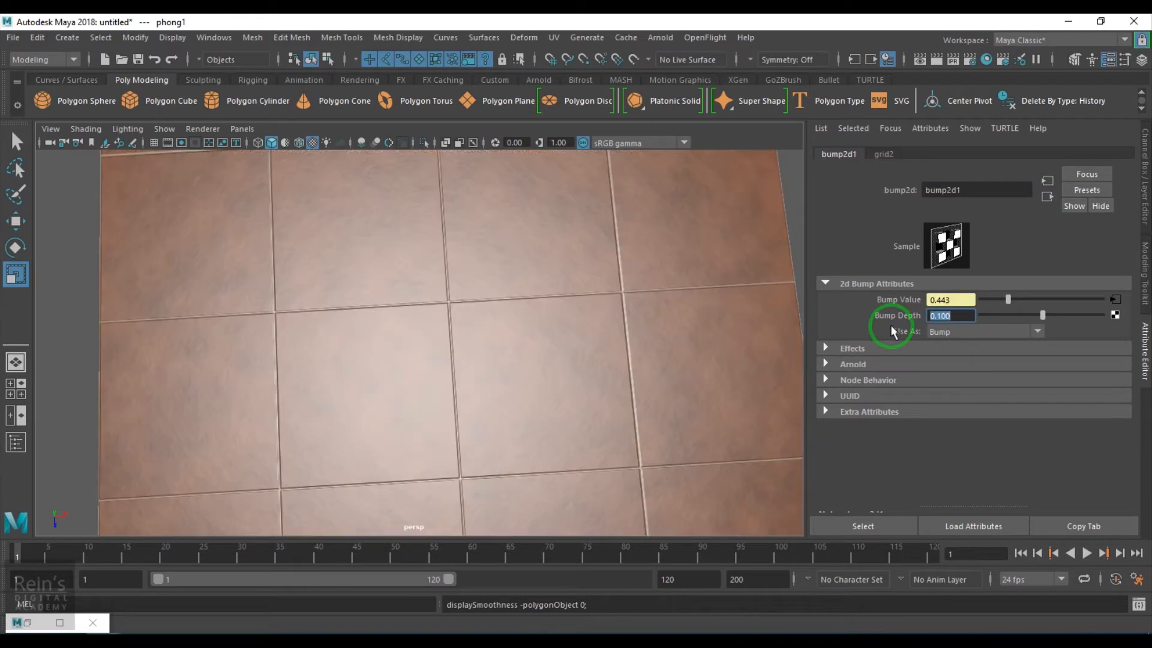
pyautogui.write('0.2')
pyautogui.press('Return')
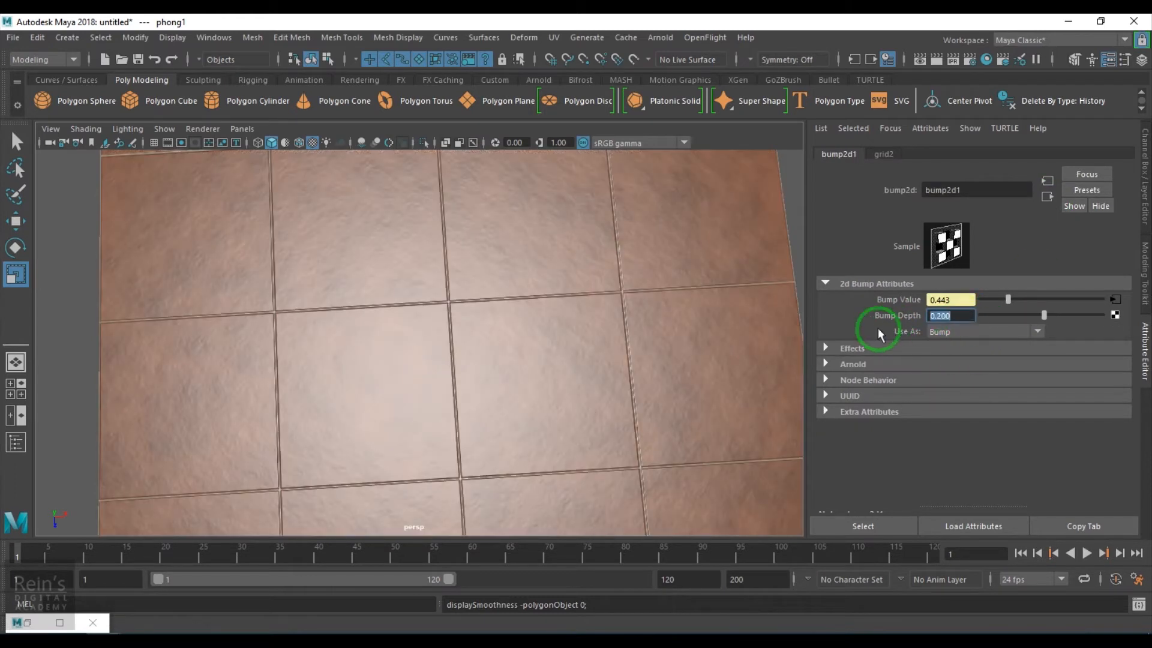
pyautogui.keyDown('alt'); pyautogui.moveTo(575, 393); pyautogui.dragTo(514, 390); pyautogui.keyUp('alt')
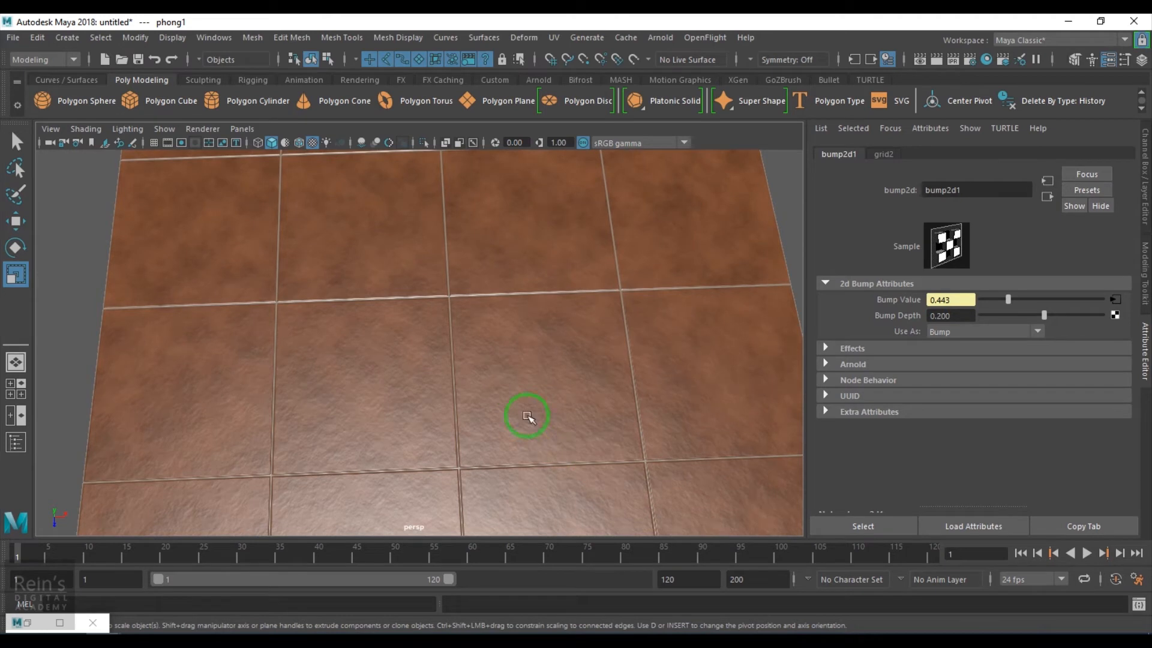
pyautogui.scroll(-5, 502, 396)
pyautogui.keyDown('alt'); pyautogui.moveTo(524, 380); pyautogui.dragTo(558, 411); pyautogui.keyUp('alt')
# Turn on Stagger for both place2dTexture1 and place2dTexture3
pyautogui.click(1044, 200)
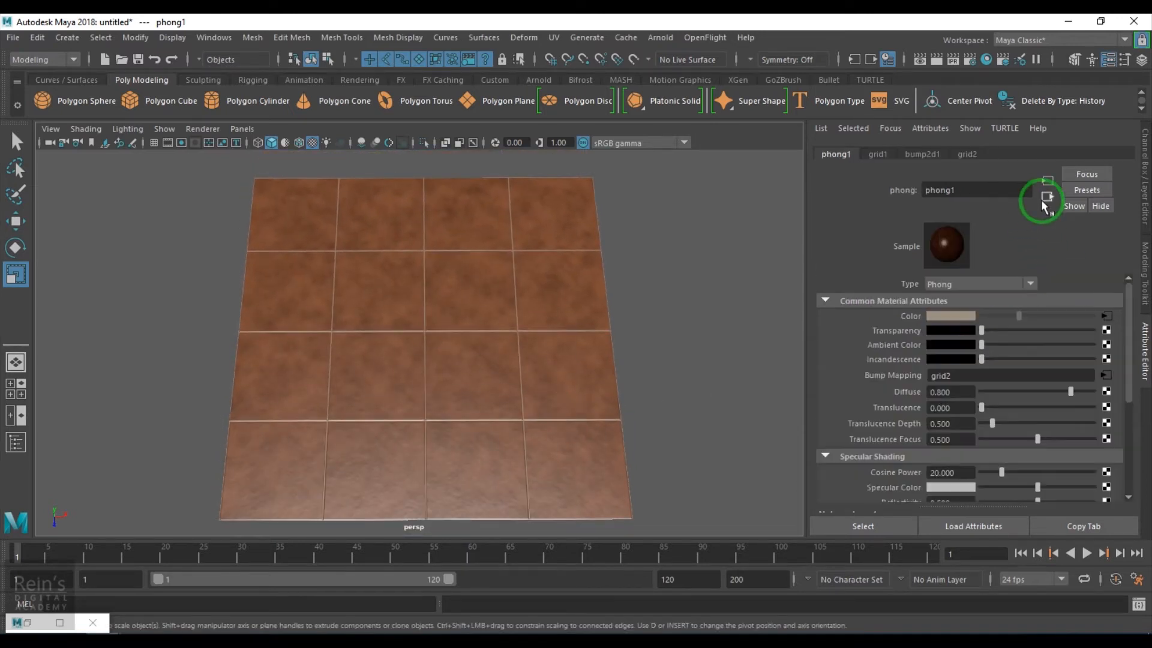
pyautogui.click(29, 622)
pyautogui.keyDown('alt'); pyautogui.moveTo(220, 433); pyautogui.dragTo(284, 466, button='middle'); pyautogui.keyUp('alt')
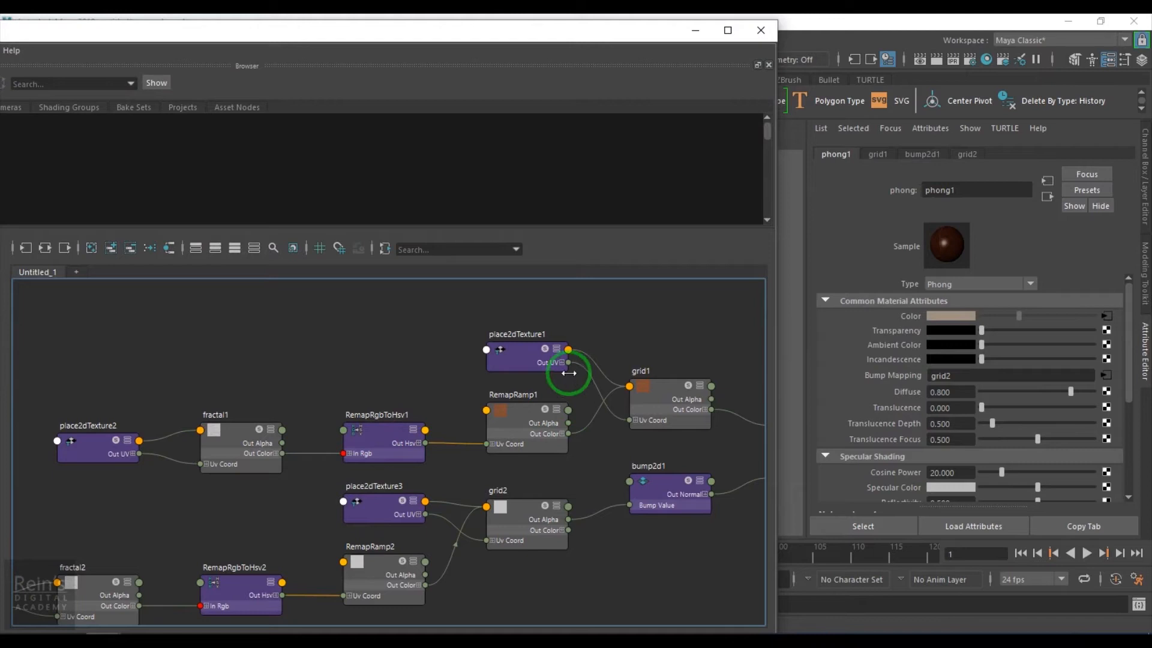
pyautogui.click(534, 351)
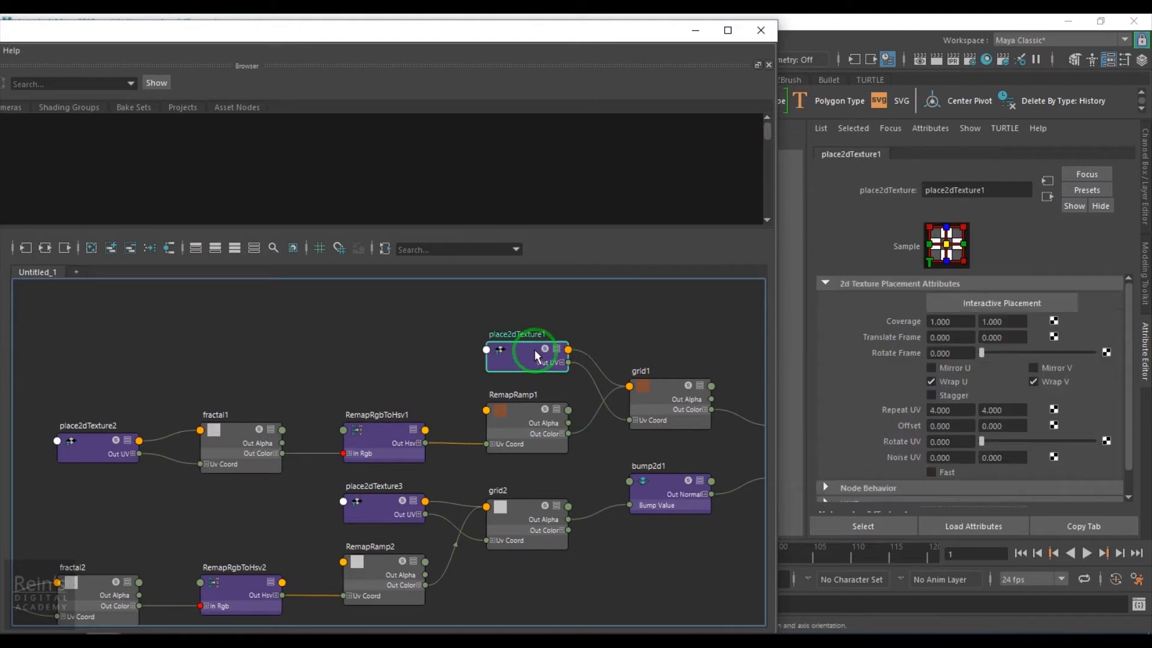
pyautogui.moveTo(617, 31); pyautogui.dragTo(694, 528)
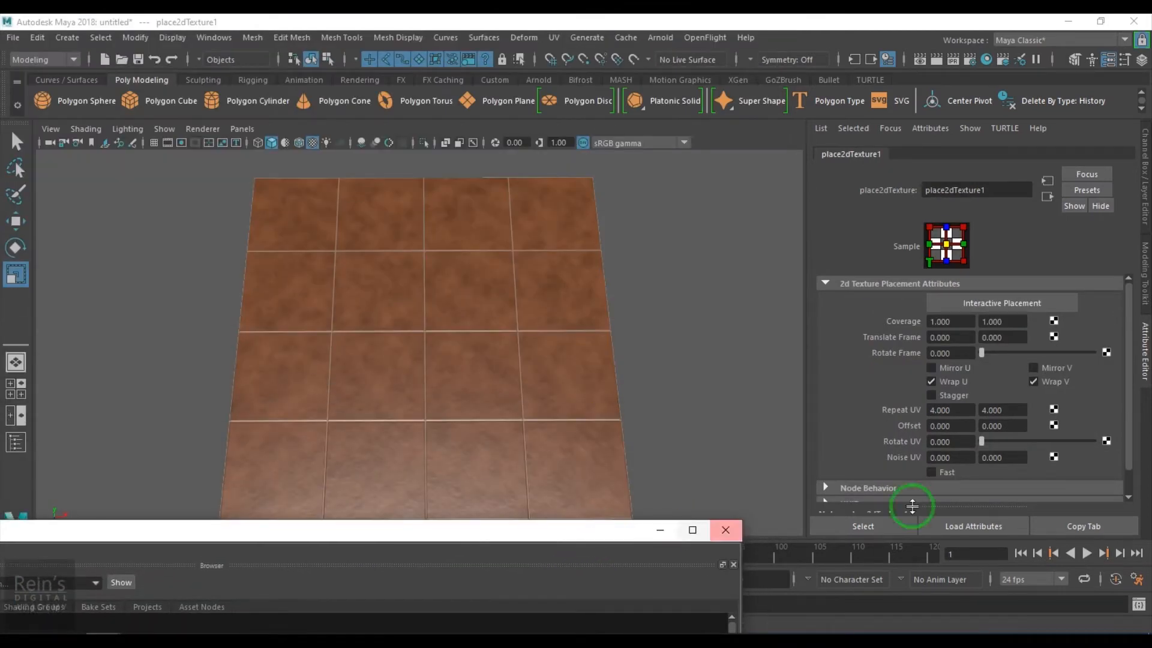
pyautogui.click(931, 395)
pyautogui.moveTo(479, 553); pyautogui.dragTo(651, 51)
pyautogui.click(497, 535)
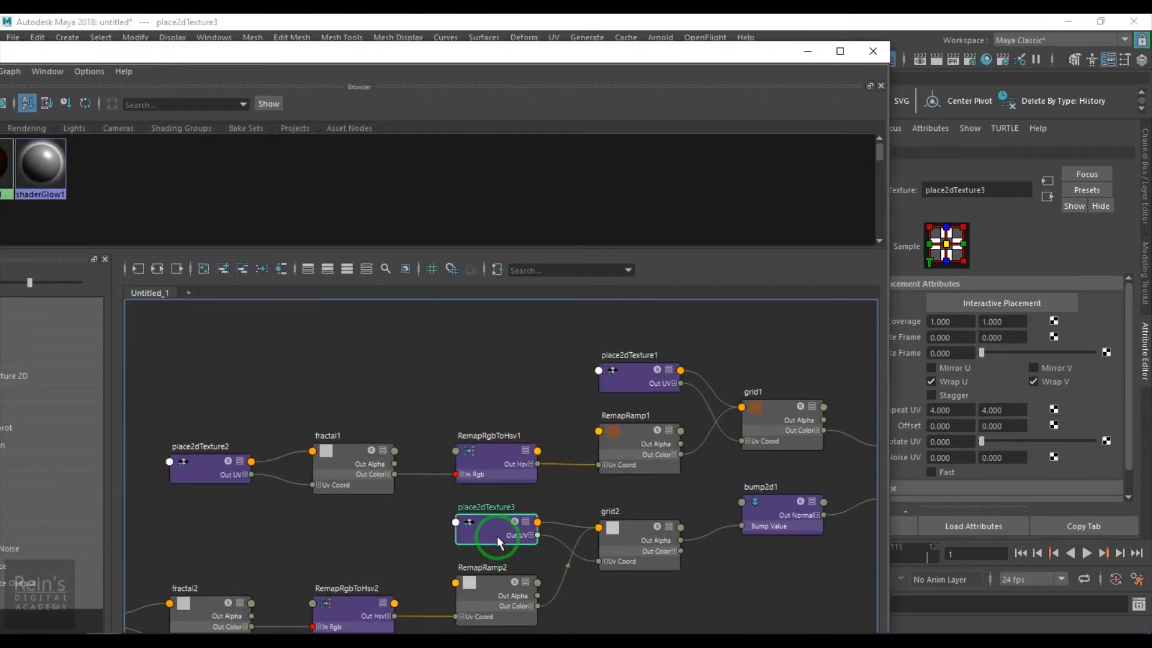
pyautogui.moveTo(738, 51); pyautogui.dragTo(615, 560)
pyautogui.click(959, 396)
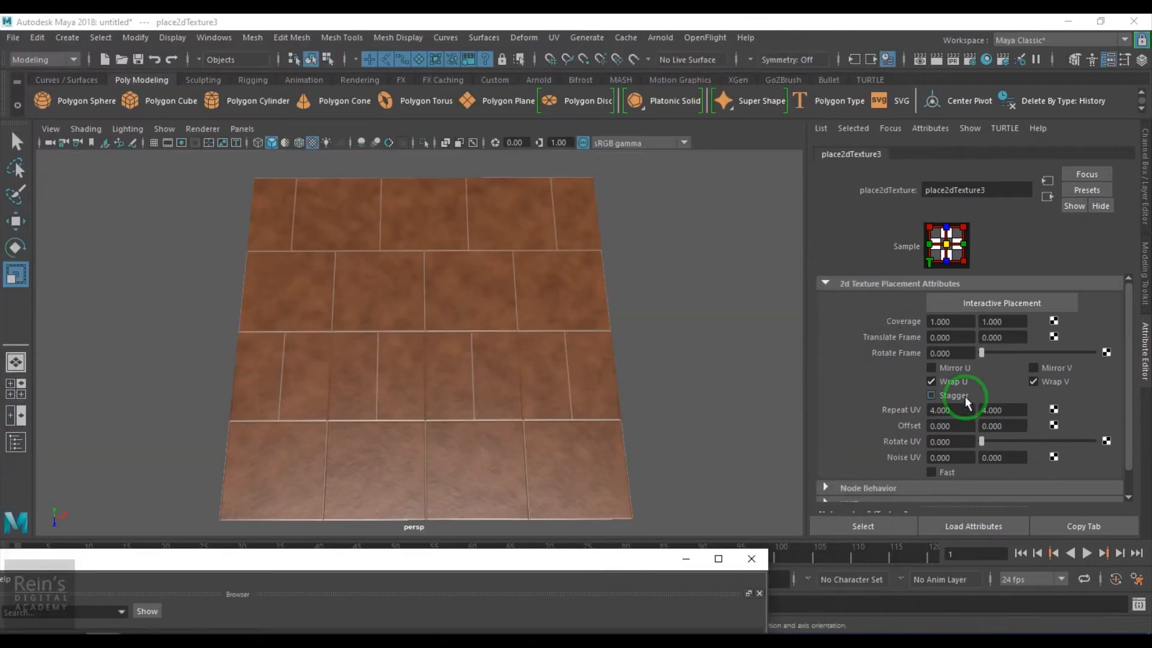
pyautogui.keyDown('alt'); pyautogui.moveTo(462, 449); pyautogui.dragTo(484, 427); pyautogui.keyUp('alt')
# Set place2dTexture3's Repeat UV to 10 by 5
pyautogui.click(951, 411)
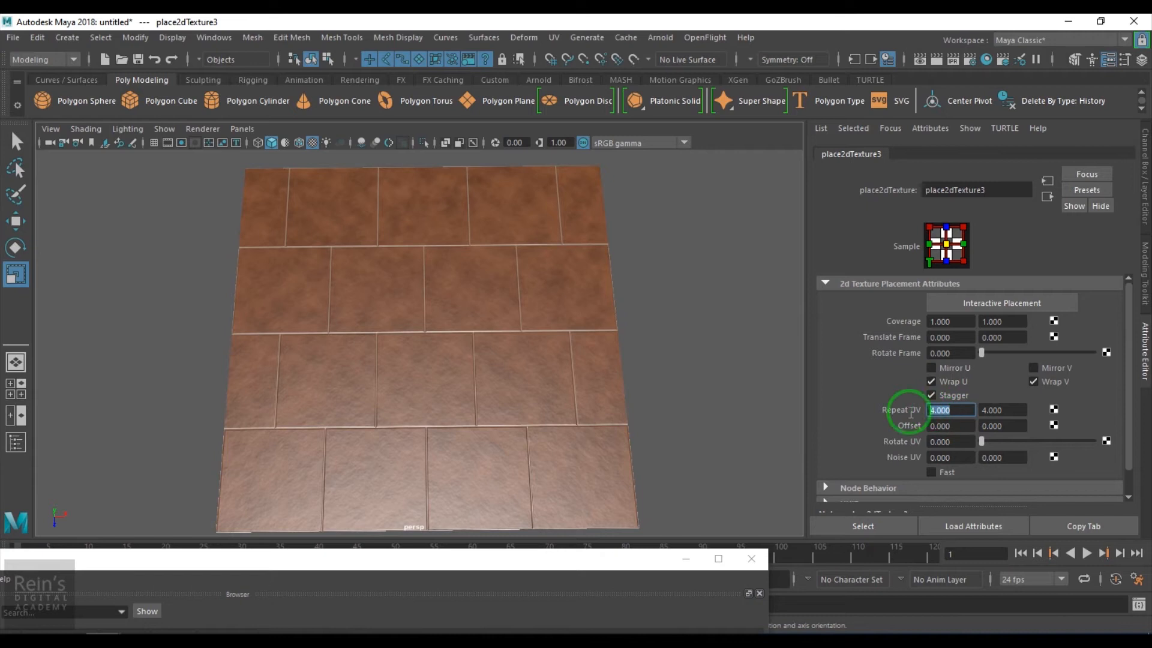
pyautogui.write('10')
pyautogui.press('Return')
pyautogui.click(1003, 410)
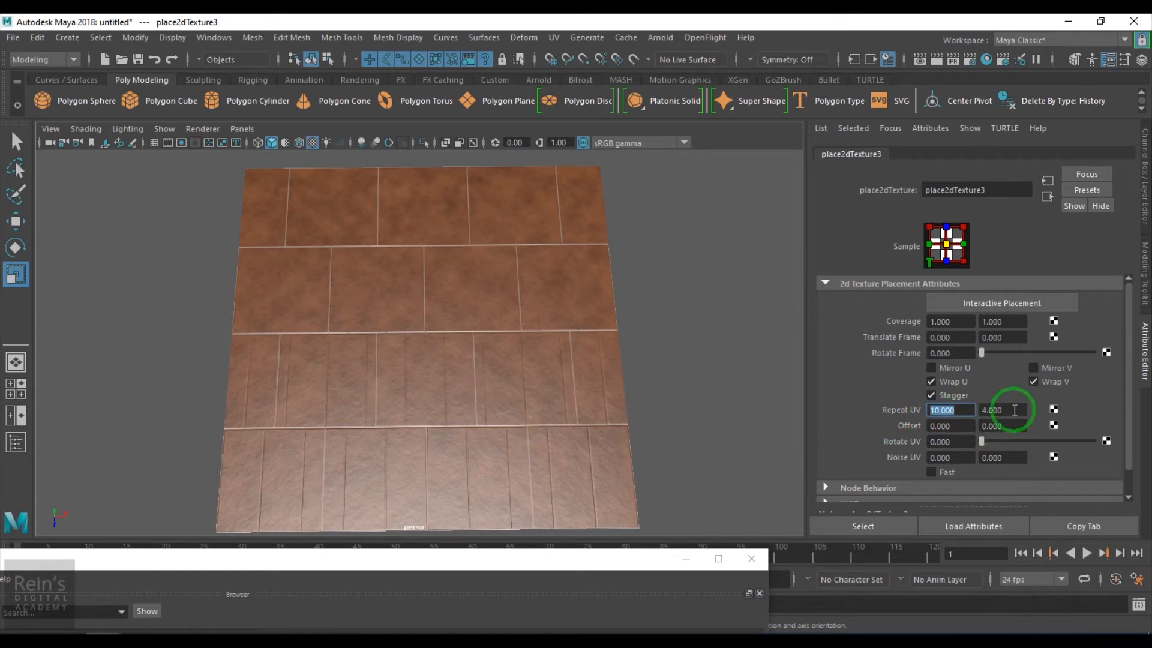
pyautogui.write('5')
pyautogui.press('Return')
pyautogui.moveTo(489, 560); pyautogui.dragTo(584, 209)
# Set place2dTexture1's Repeat UV to 5 by 10
pyautogui.click(592, 524)
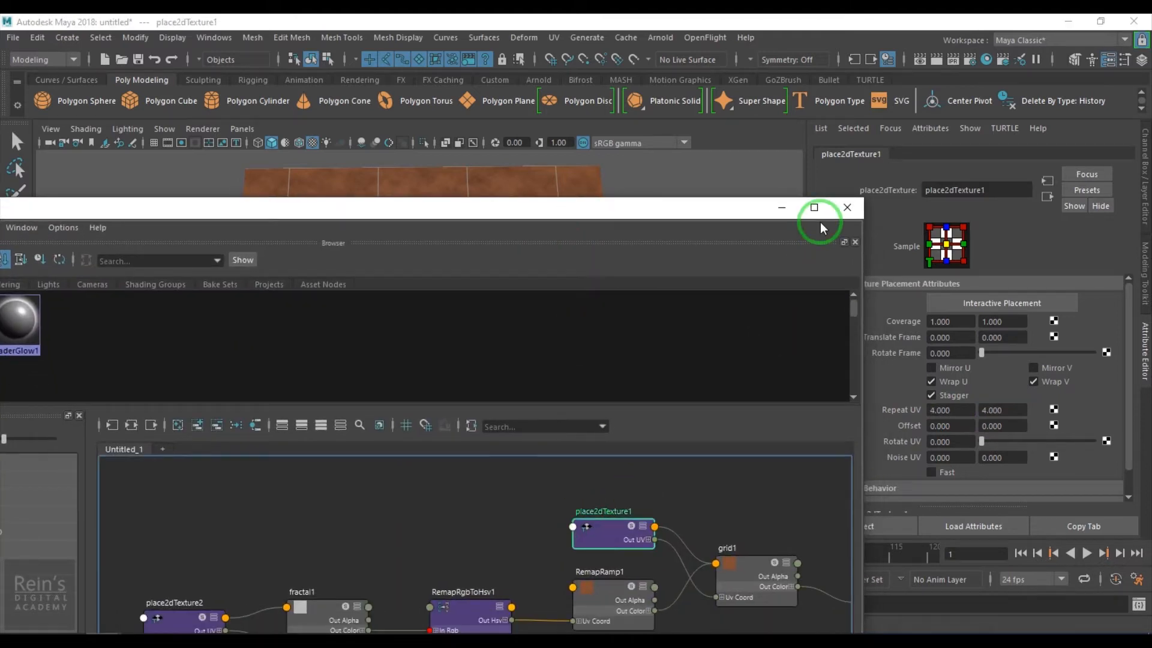
pyautogui.click(774, 210)
pyautogui.click(951, 410)
pyautogui.write('10')
pyautogui.press('Tab')
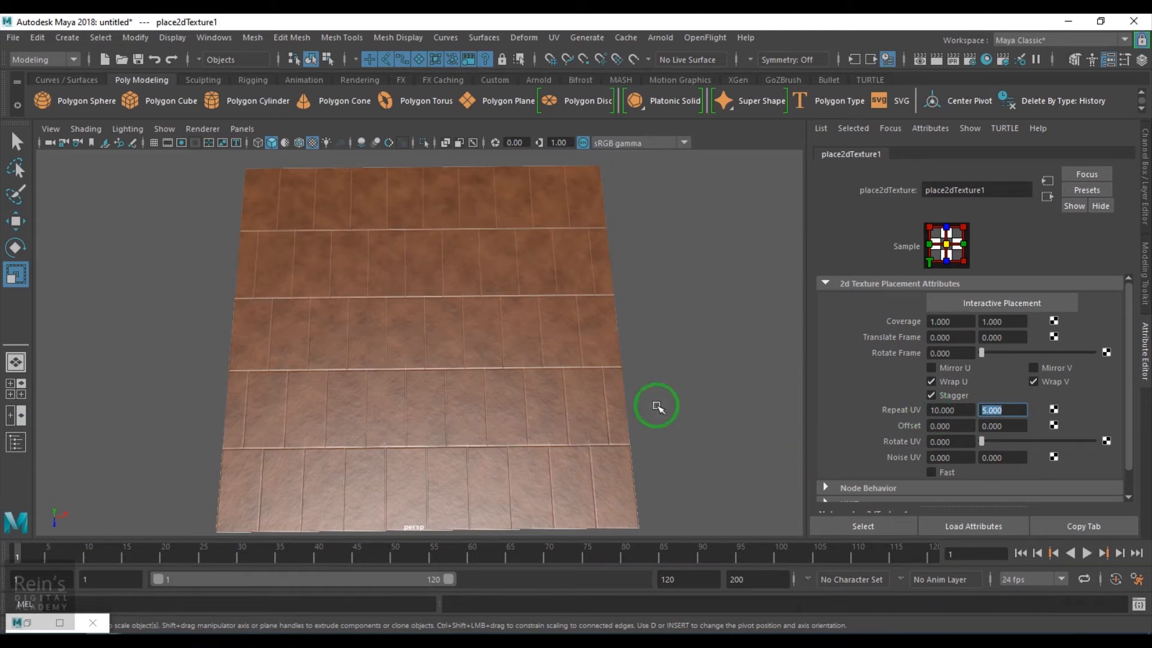
pyautogui.keyDown('alt'); pyautogui.moveTo(586, 404); pyautogui.dragTo(587, 403); pyautogui.keyUp('alt')
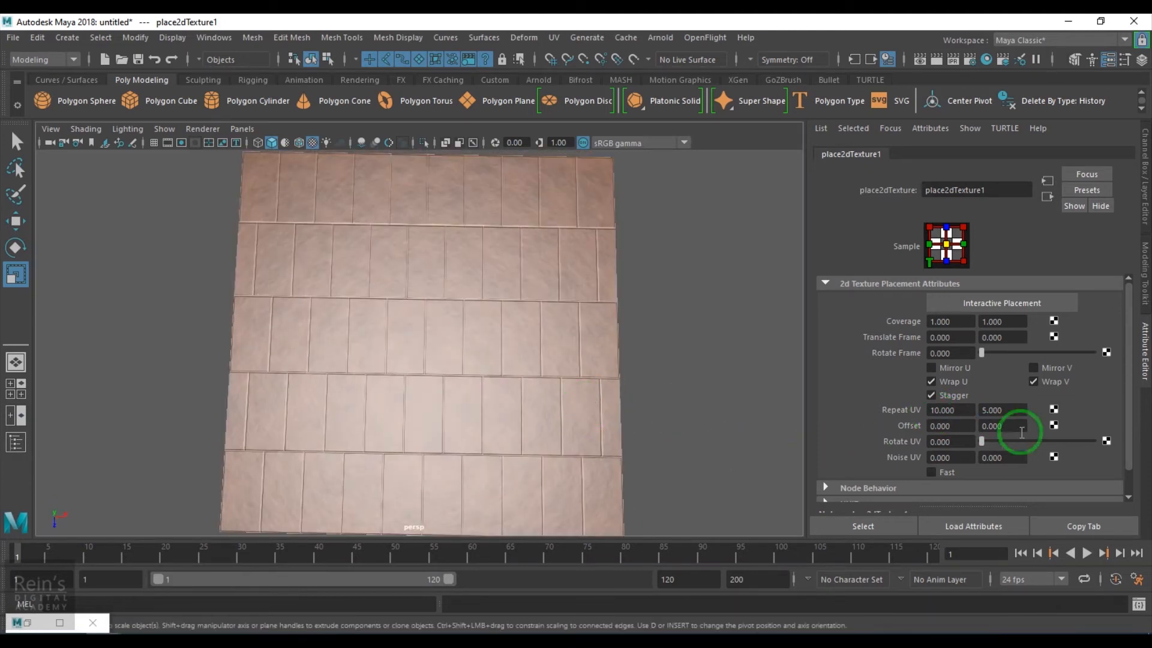
pyautogui.click(948, 410)
pyautogui.write('5')
pyautogui.press('Return')
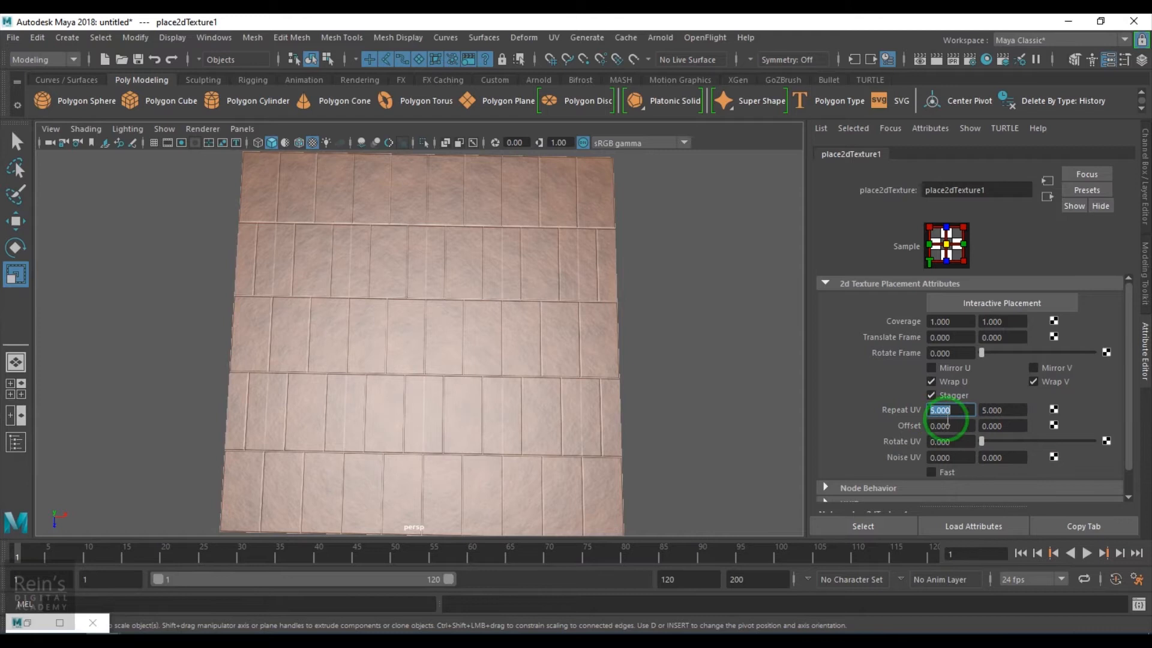
pyautogui.moveTo(1005, 409); pyautogui.dragTo(938, 413)
pyautogui.write('10')
pyautogui.press('Return')
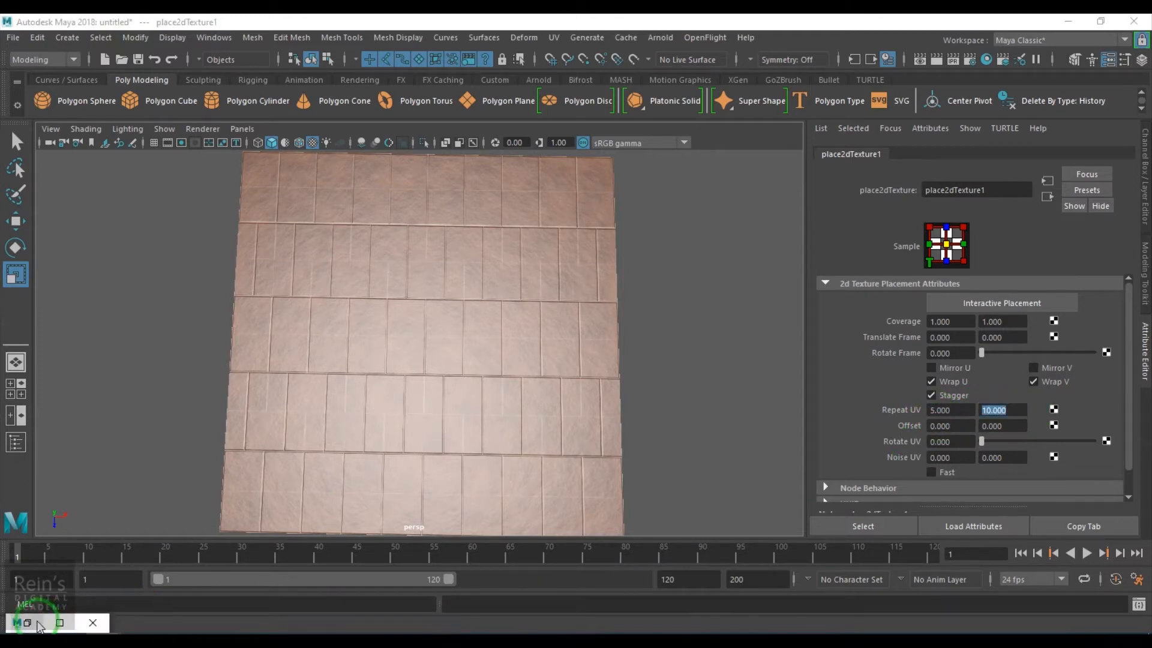
# Give place2dTexture3 the same Repeat UV of 5 by 10 for brick-like rows
pyautogui.click(36, 622)
pyautogui.moveTo(613, 211); pyautogui.dragTo(642, 30)
pyautogui.click(487, 506)
pyautogui.click(811, 30)
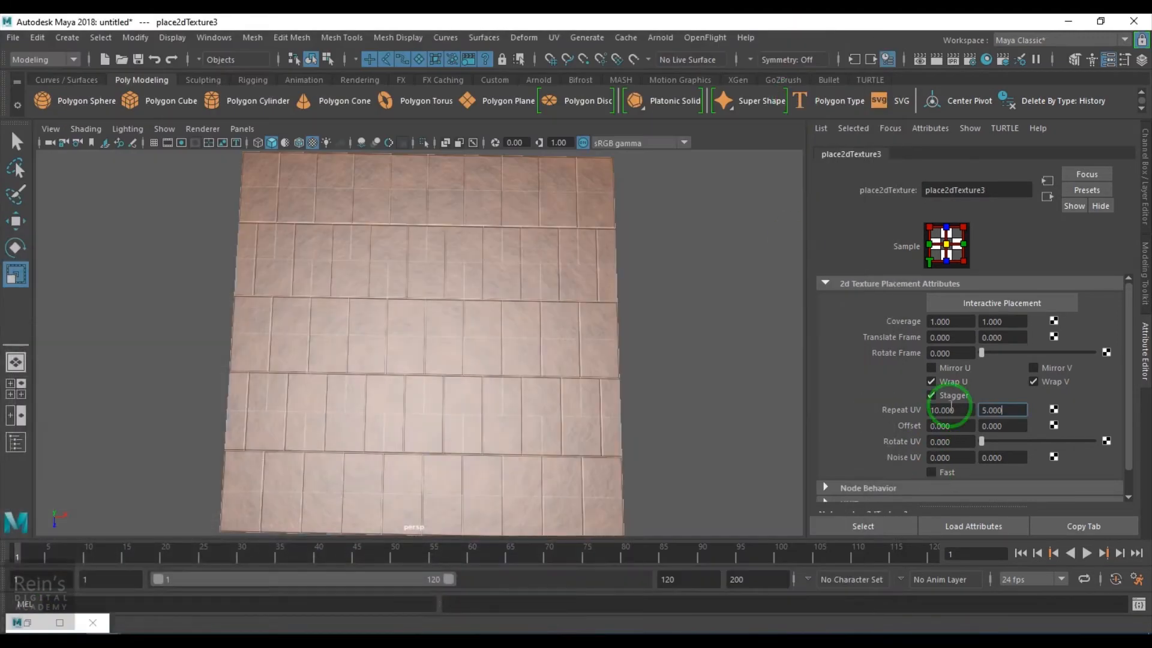
pyautogui.moveTo(959, 410); pyautogui.dragTo(796, 418)
pyautogui.press('Return')
pyautogui.moveTo(1019, 412); pyautogui.dragTo(900, 414)
pyautogui.write('10')
pyautogui.press('Return')
pyautogui.moveTo(570, 386)
pyautogui.keyDown('alt'); pyautogui.mouseDown()
pyautogui.moveTo(570, 416)
pyautogui.moveTo(622, 352)
pyautogui.moveTo(632, 403)
pyautogui.moveTo(548, 383)
pyautogui.moveTo(593, 382)
pyautogui.mouseUp(); pyautogui.keyUp('alt')
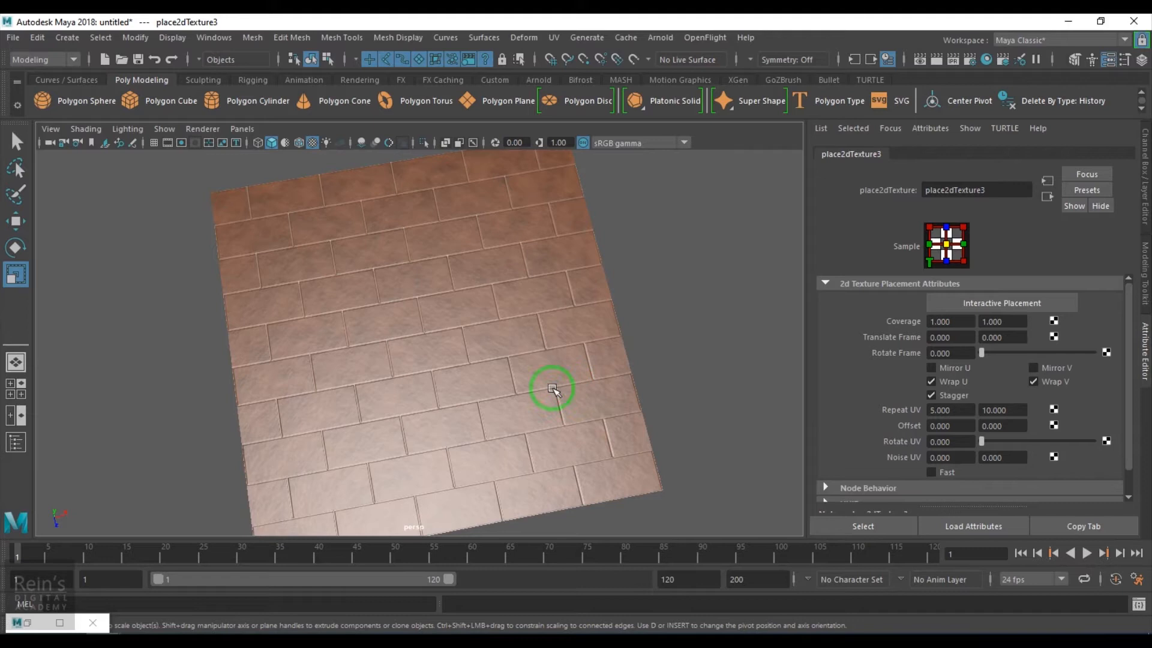
pyautogui.moveTo(943, 409); pyautogui.dragTo(884, 410)
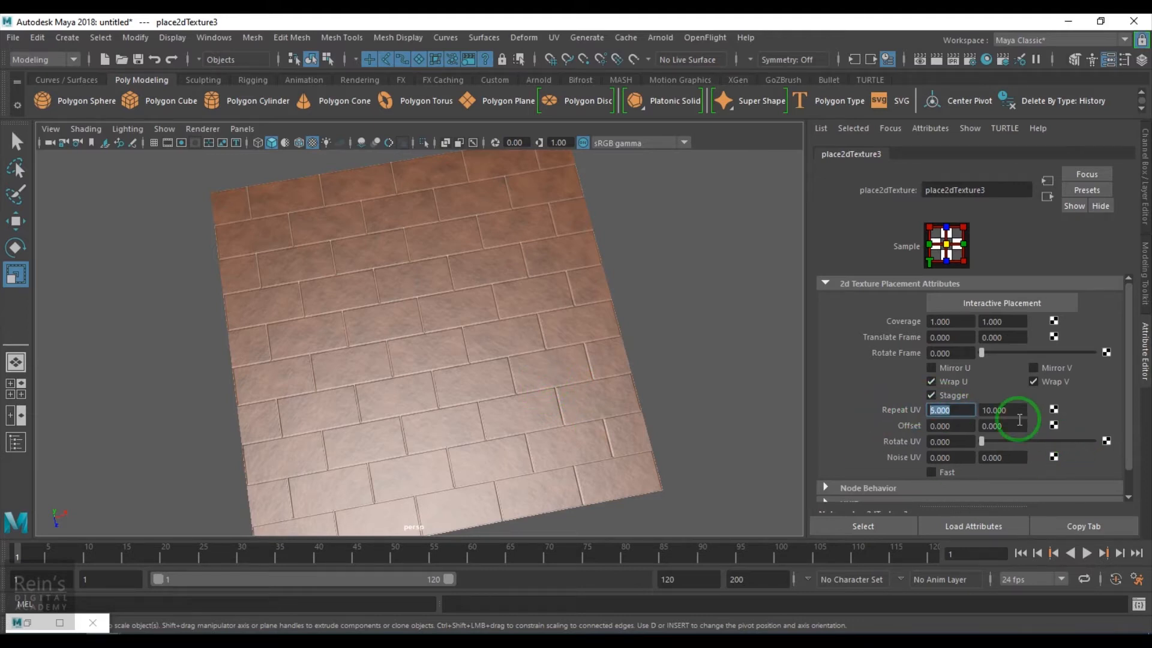
pyautogui.keyDown('alt'); pyautogui.moveTo(463, 417); pyautogui.dragTo(456, 440); pyautogui.keyUp('alt')
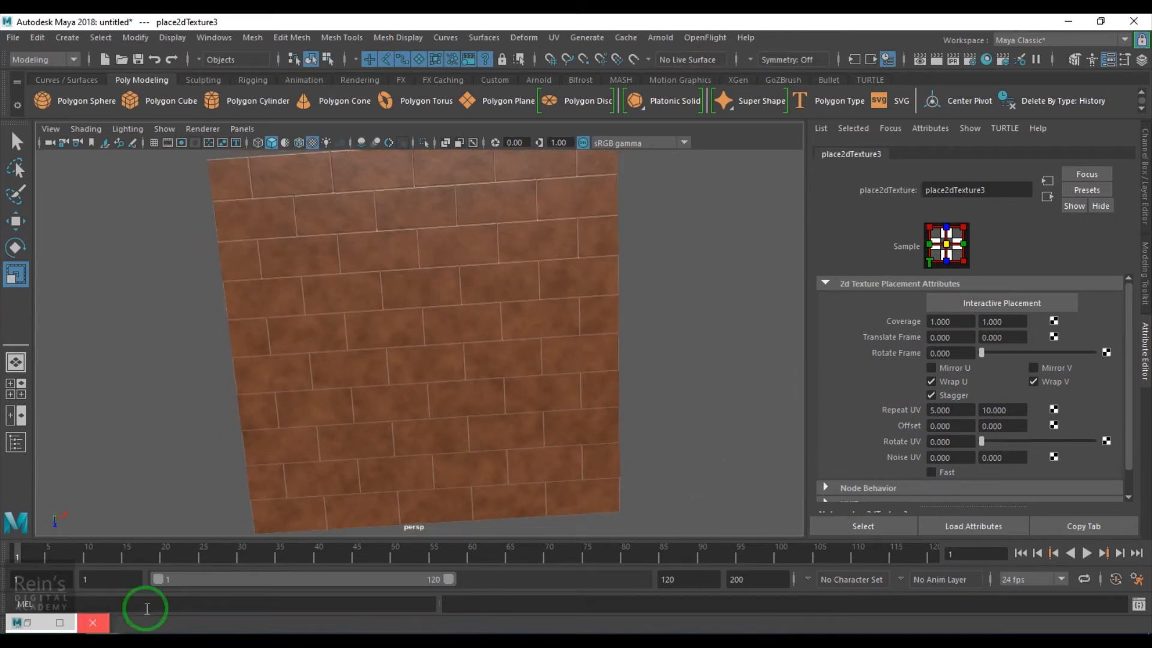
pyautogui.click(27, 628)
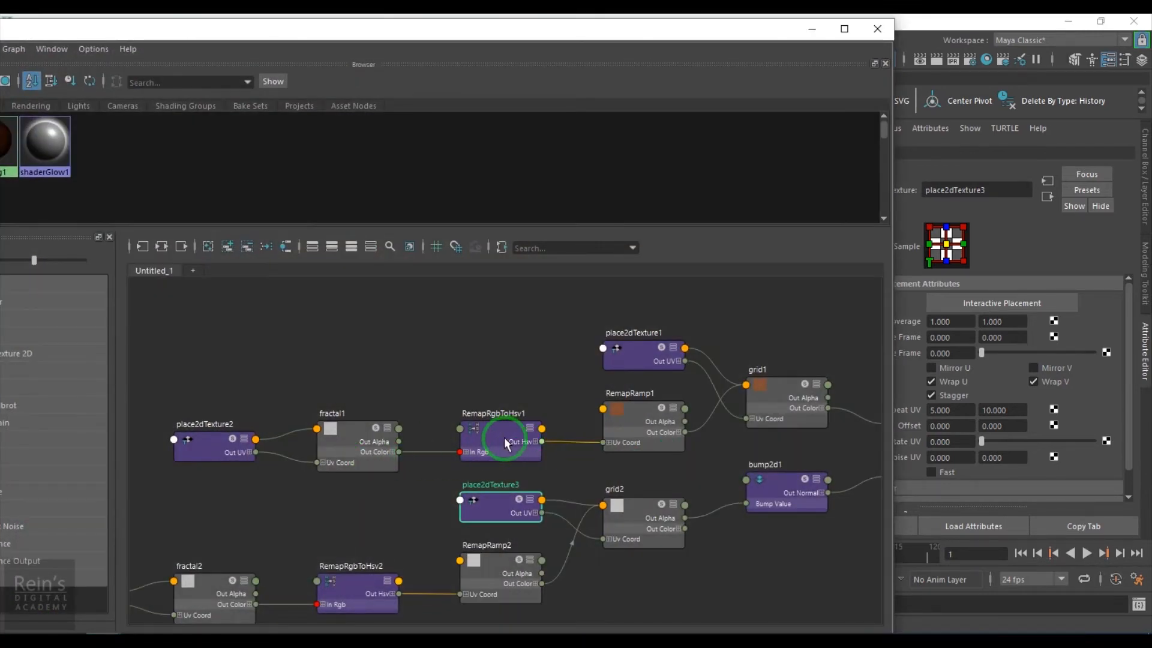
# Change RemapRamp1's dark end colour to a near-black navy
pyautogui.click(629, 429)
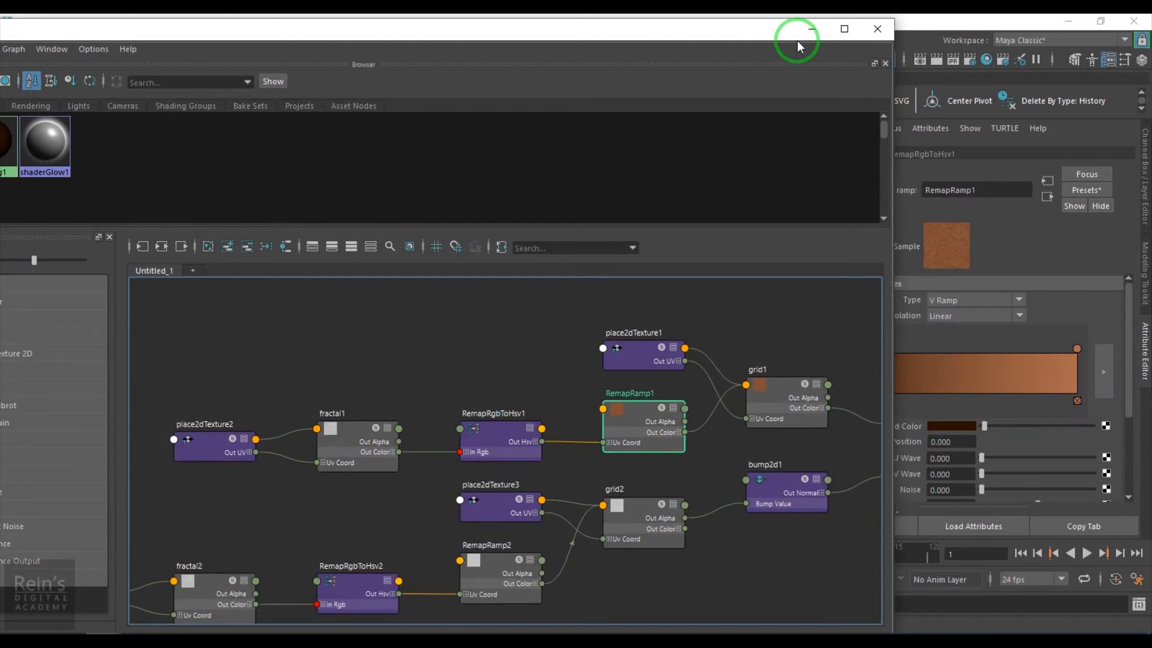
pyautogui.click(803, 30)
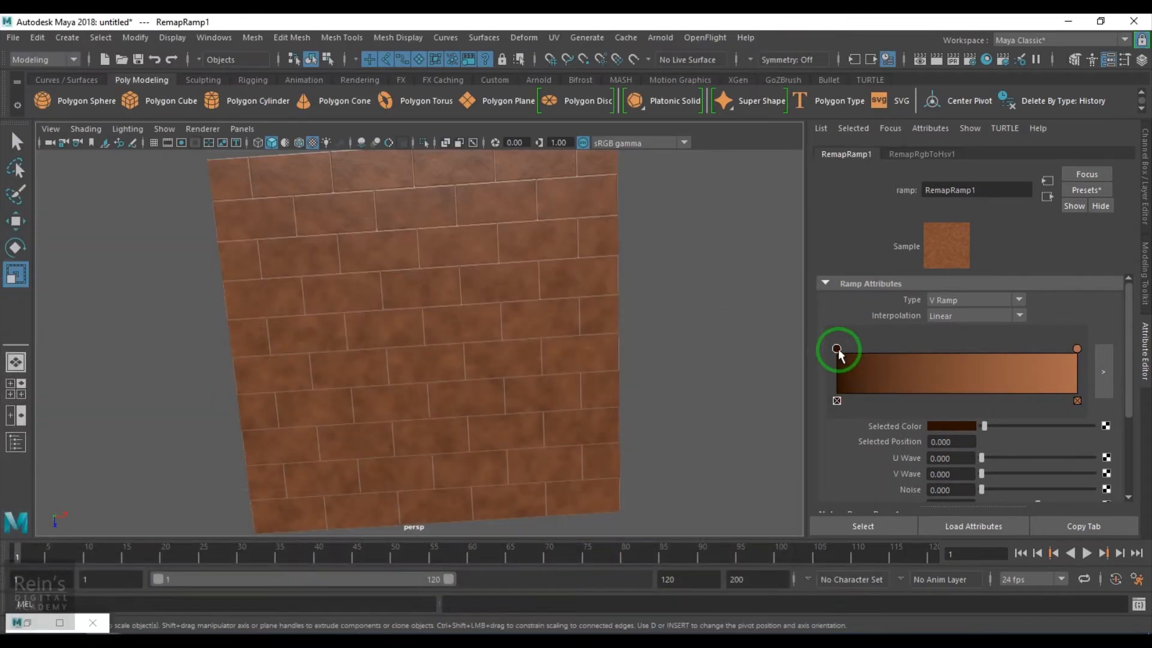
pyautogui.click(941, 426)
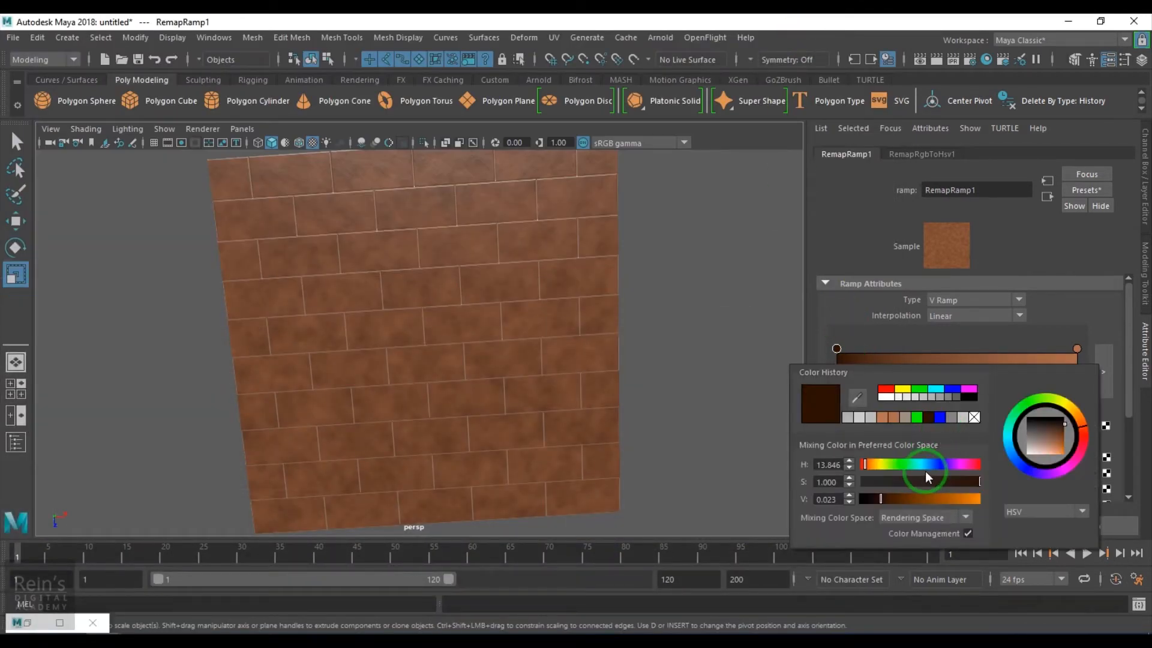
pyautogui.click(931, 465)
pyautogui.click(919, 483)
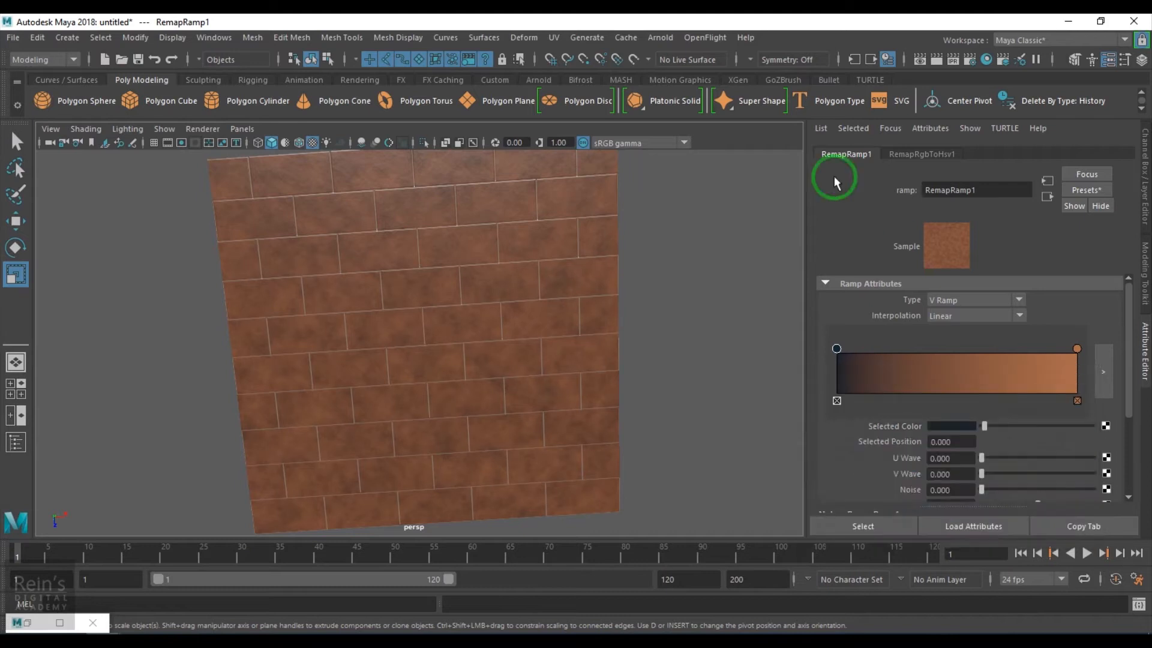
# Turn the ramp's orange end into a lighter slate blue-grey
pyautogui.click(1077, 349)
pyautogui.click(961, 425)
pyautogui.click(922, 423)
pyautogui.click(870, 413)
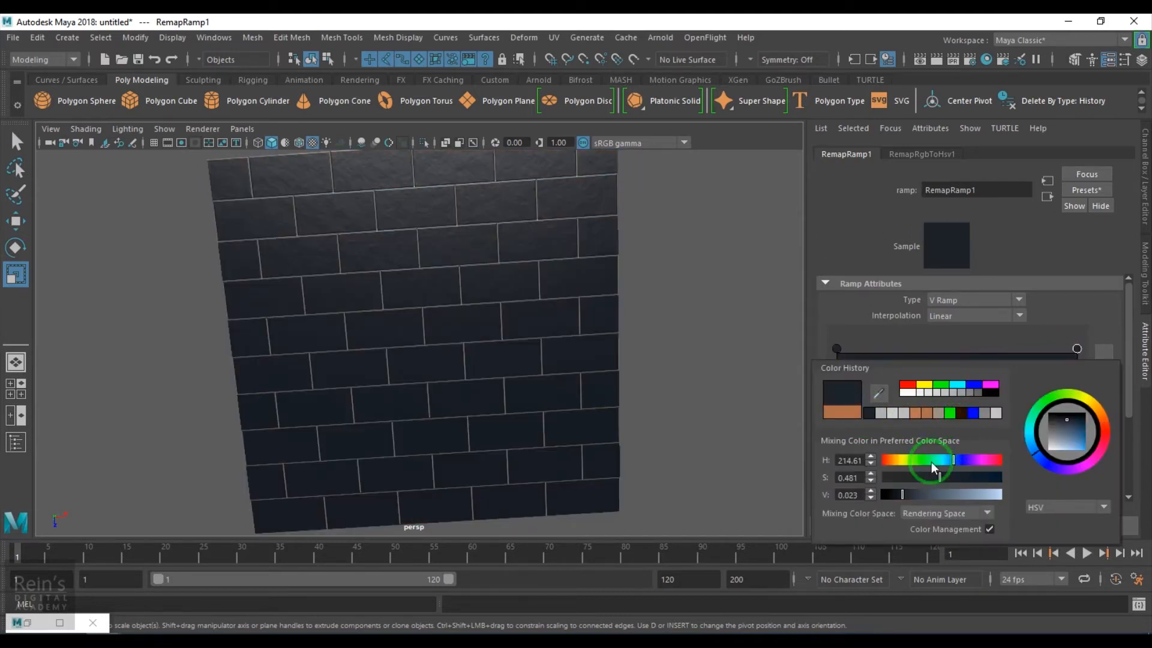
pyautogui.click(931, 495)
pyautogui.keyDown('alt'); pyautogui.moveTo(226, 372); pyautogui.dragTo(252, 378); pyautogui.keyUp('alt')
# Shift grid1's line colour hue to a pale bluish grey and inspect the mortar lines
pyautogui.click(1039, 203)
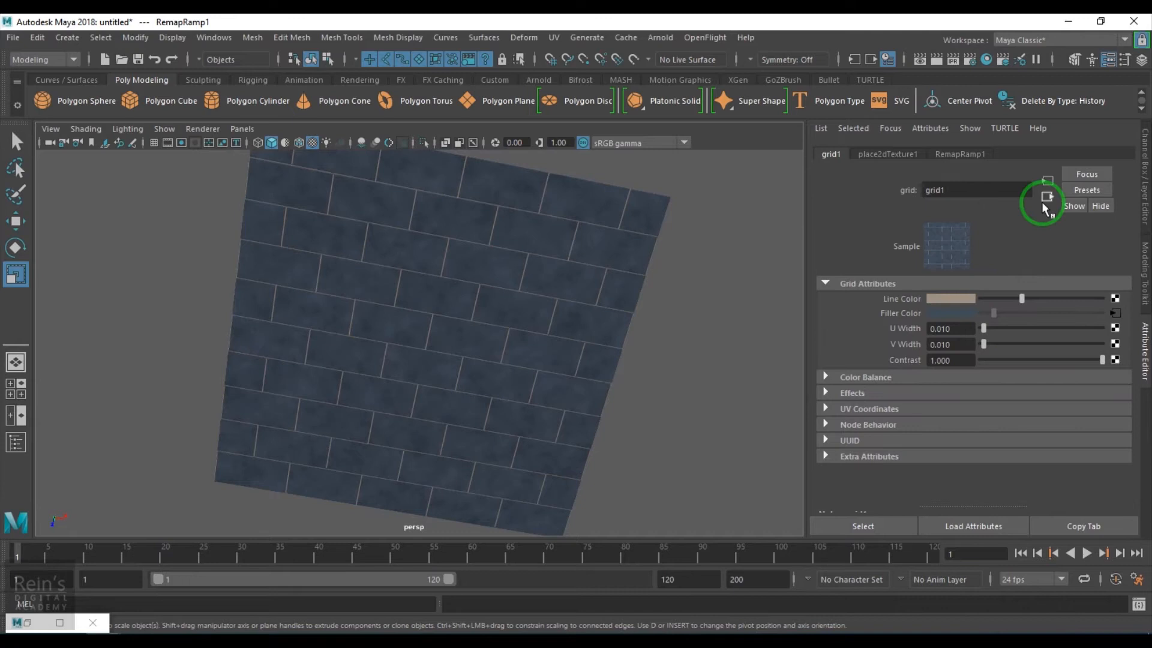
pyautogui.click(963, 298)
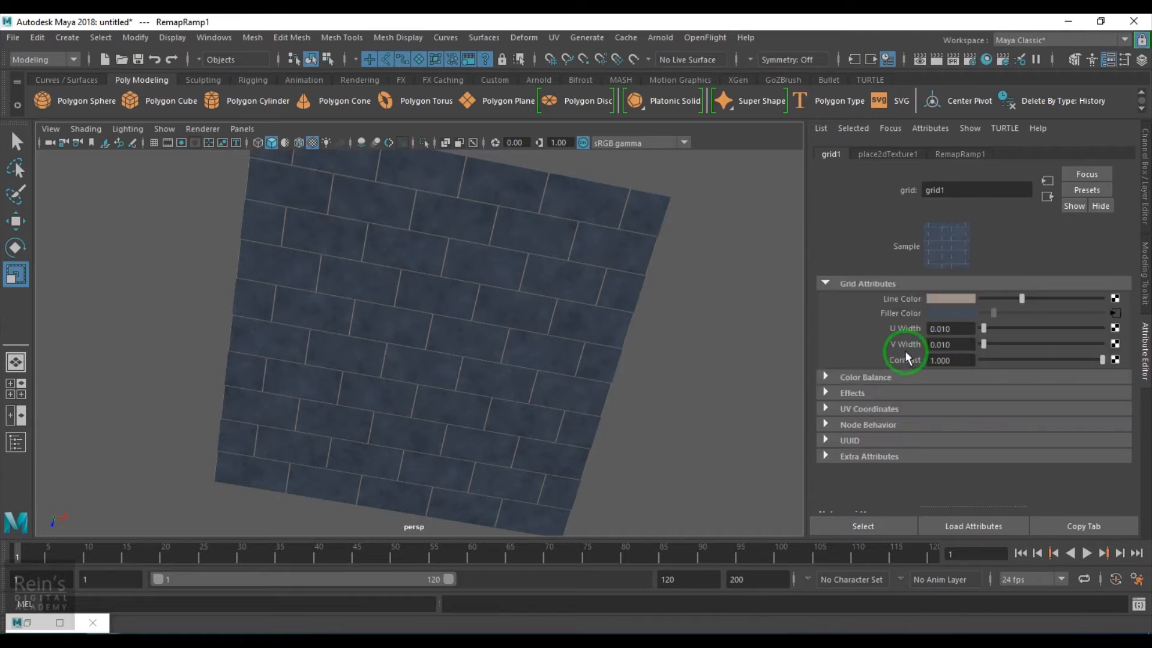
pyautogui.click(972, 296)
pyautogui.click(931, 333)
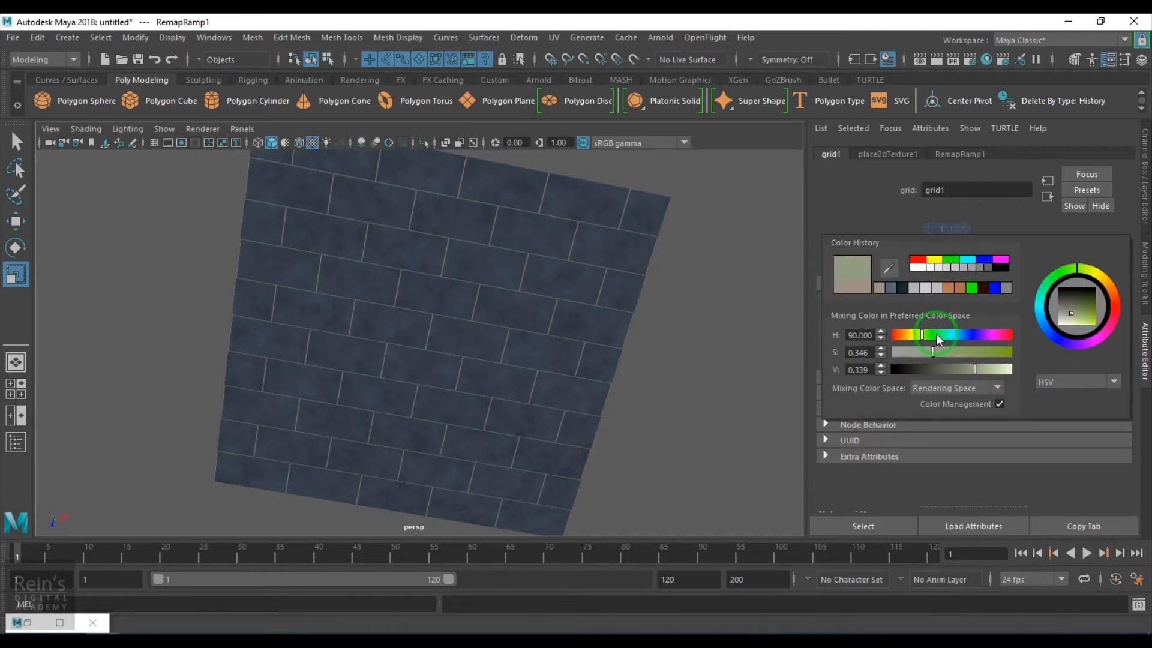
pyautogui.moveTo(563, 388)
pyautogui.keyDown('alt'); pyautogui.mouseDown()
pyautogui.moveTo(589, 352)
pyautogui.moveTo(584, 402)
pyautogui.moveTo(635, 368)
pyautogui.moveTo(475, 347)
pyautogui.moveTo(470, 391)
pyautogui.moveTo(481, 368)
pyautogui.moveTo(638, 447)
pyautogui.moveTo(581, 470)
pyautogui.moveTo(599, 396)
pyautogui.moveTo(648, 432)
pyautogui.moveTo(583, 404)
pyautogui.moveTo(579, 429)
pyautogui.moveTo(586, 407)
pyautogui.moveTo(601, 424)
pyautogui.moveTo(576, 403)
pyautogui.mouseUp(); pyautogui.keyUp('alt')
# Assign a new Blinn material to pPlane1 and map a Grid texture to its Color
pyautogui.click(568, 360)
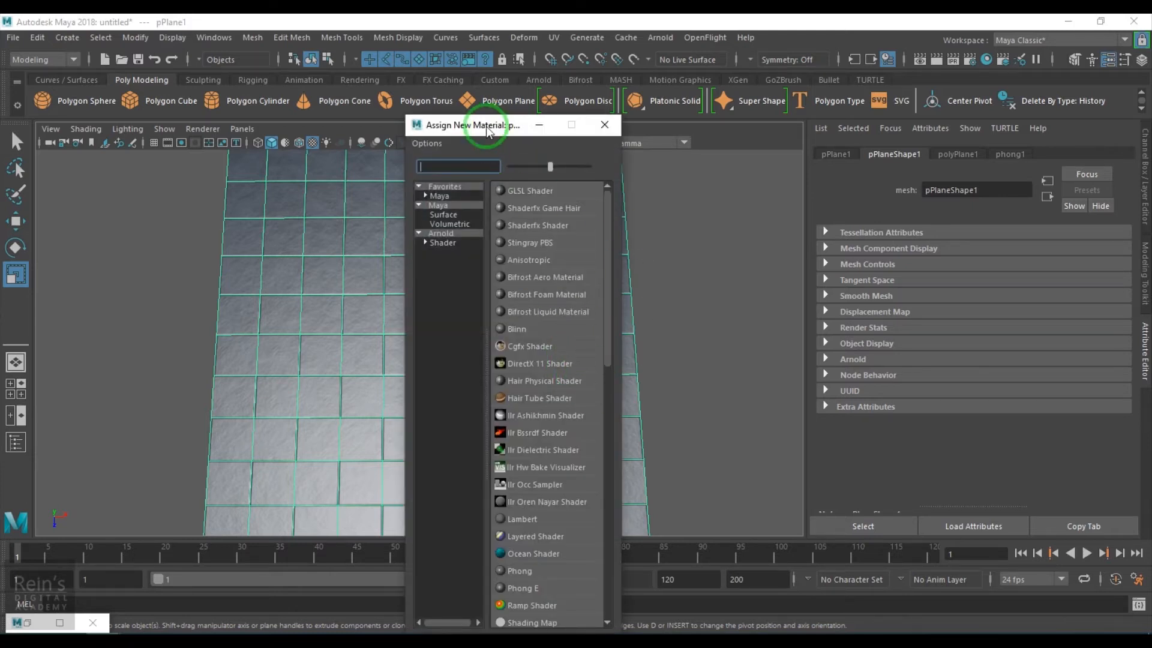
pyautogui.moveTo(487, 130); pyautogui.dragTo(546, 87)
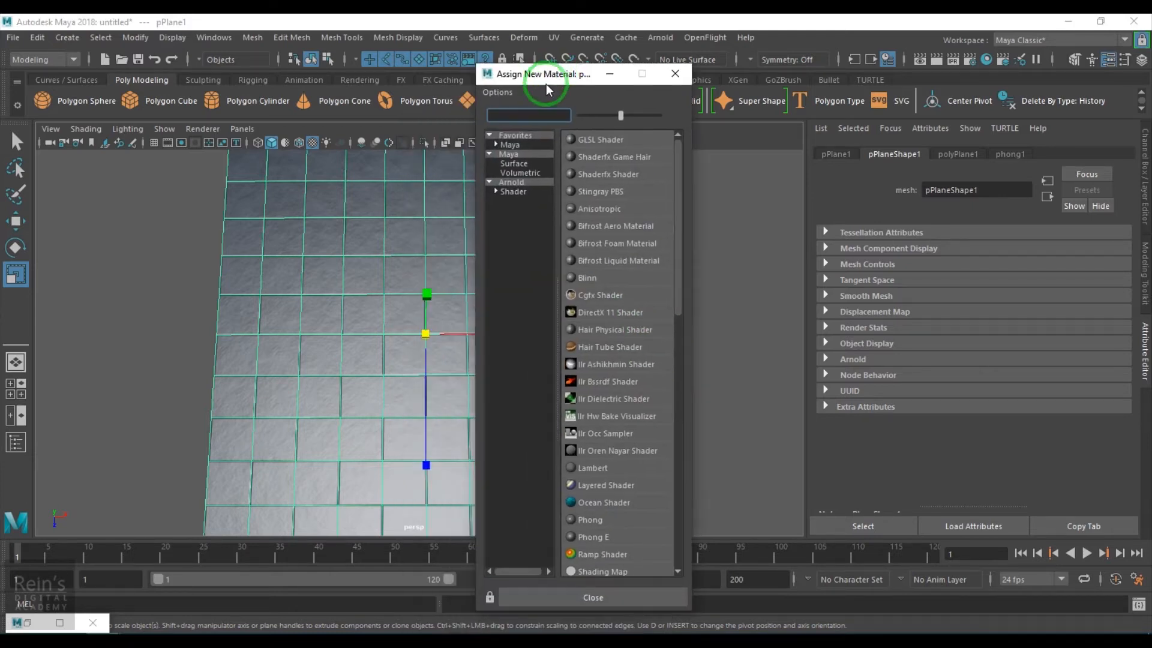
pyautogui.click(518, 164)
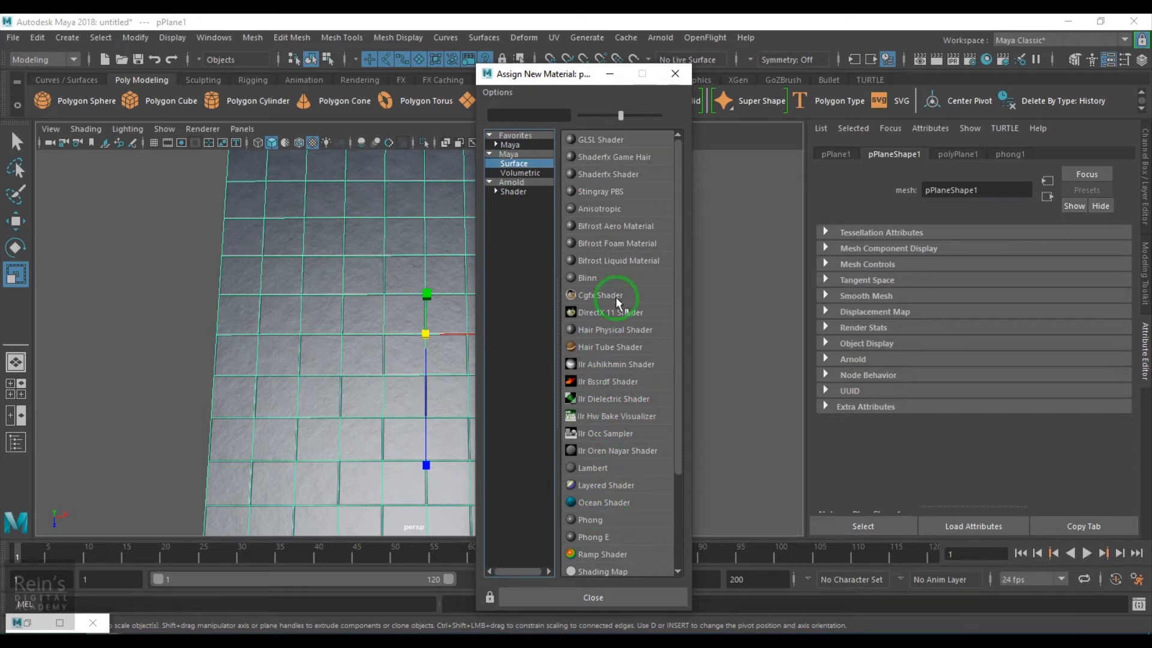
pyautogui.click(609, 277)
pyautogui.click(1105, 316)
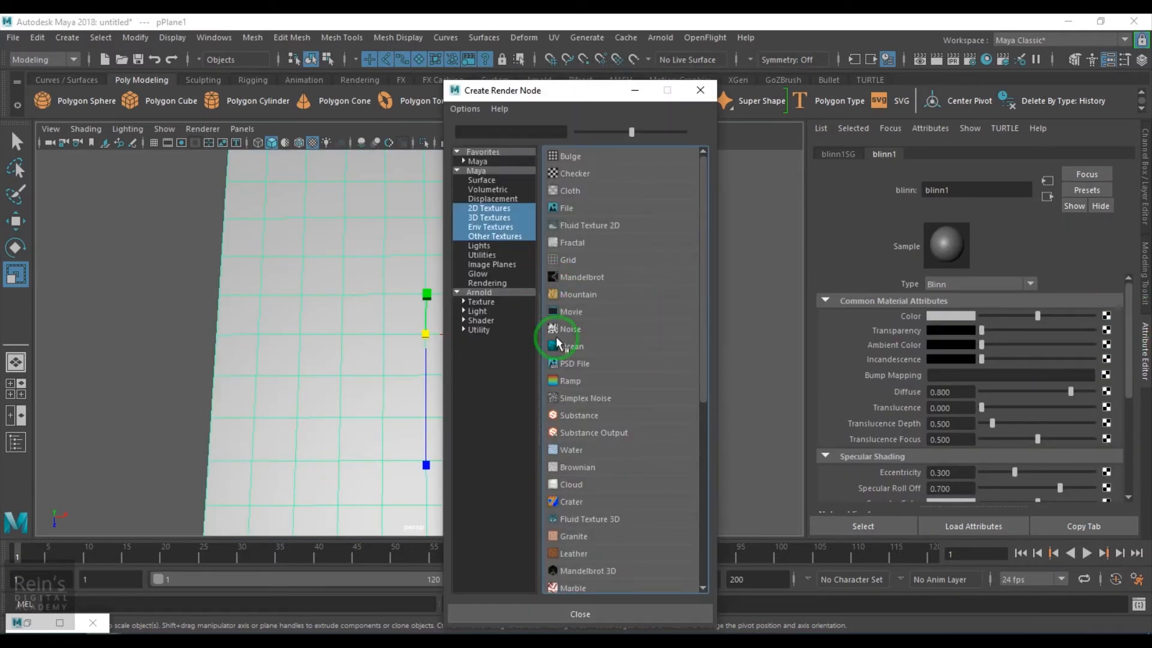
pyautogui.click(589, 262)
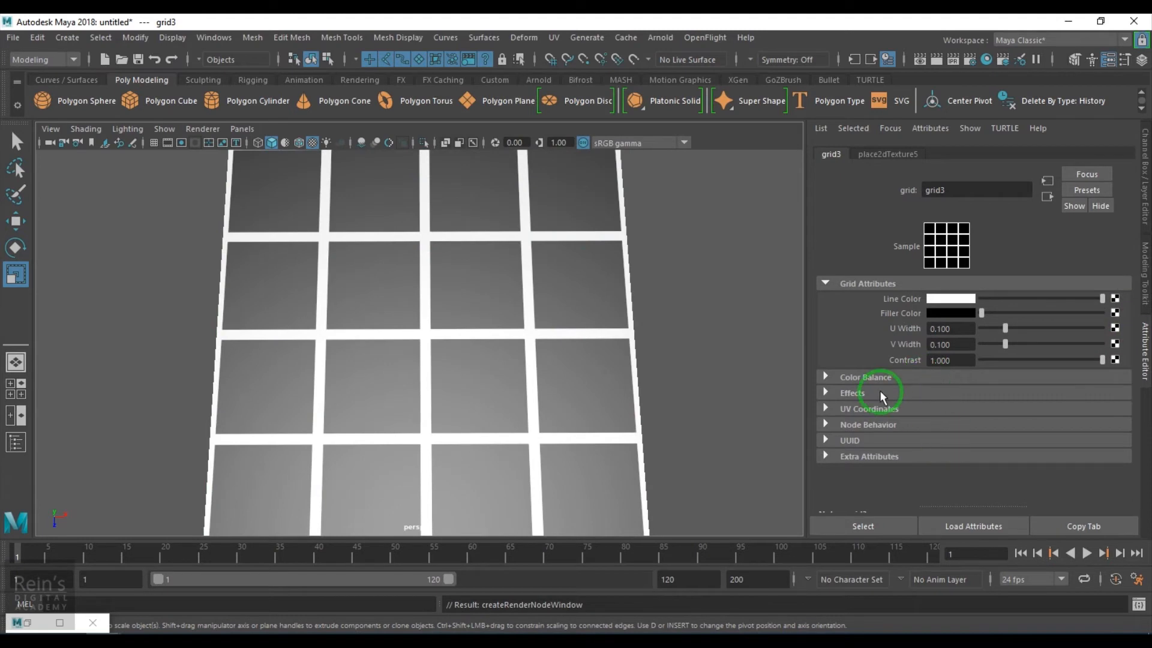
# Blur grid3 with Filter Offset 0.221 and insert a RemapRamp3 colour remap
pyautogui.click(880, 391)
pyautogui.moveTo(992, 434); pyautogui.dragTo(1007, 429)
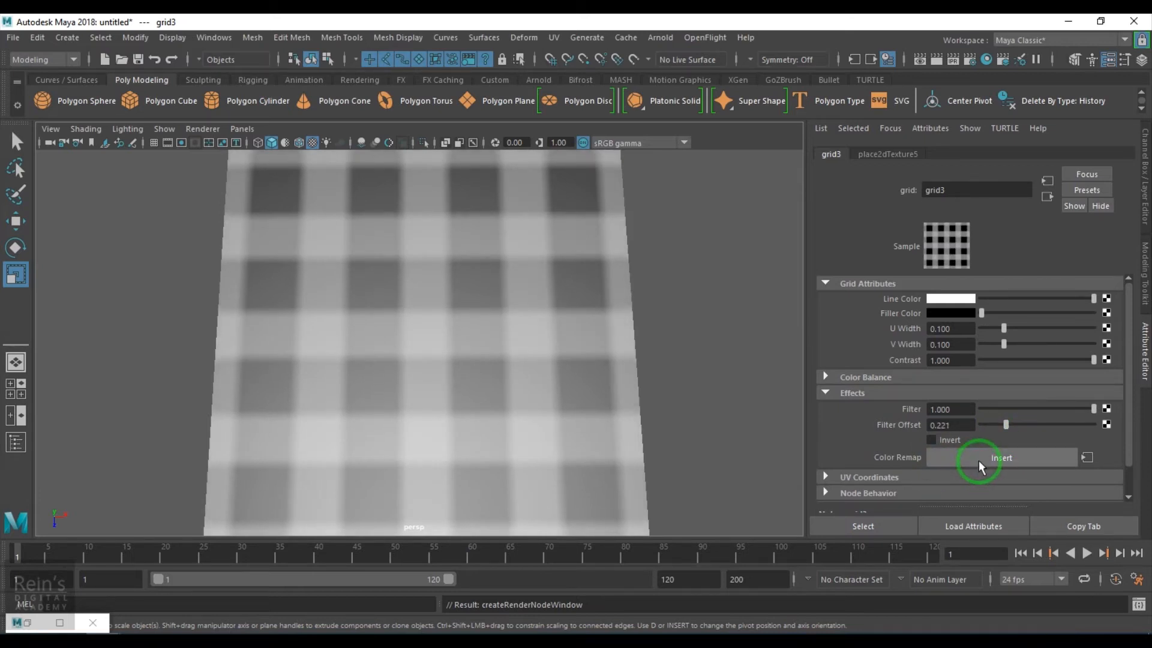
pyautogui.click(978, 462)
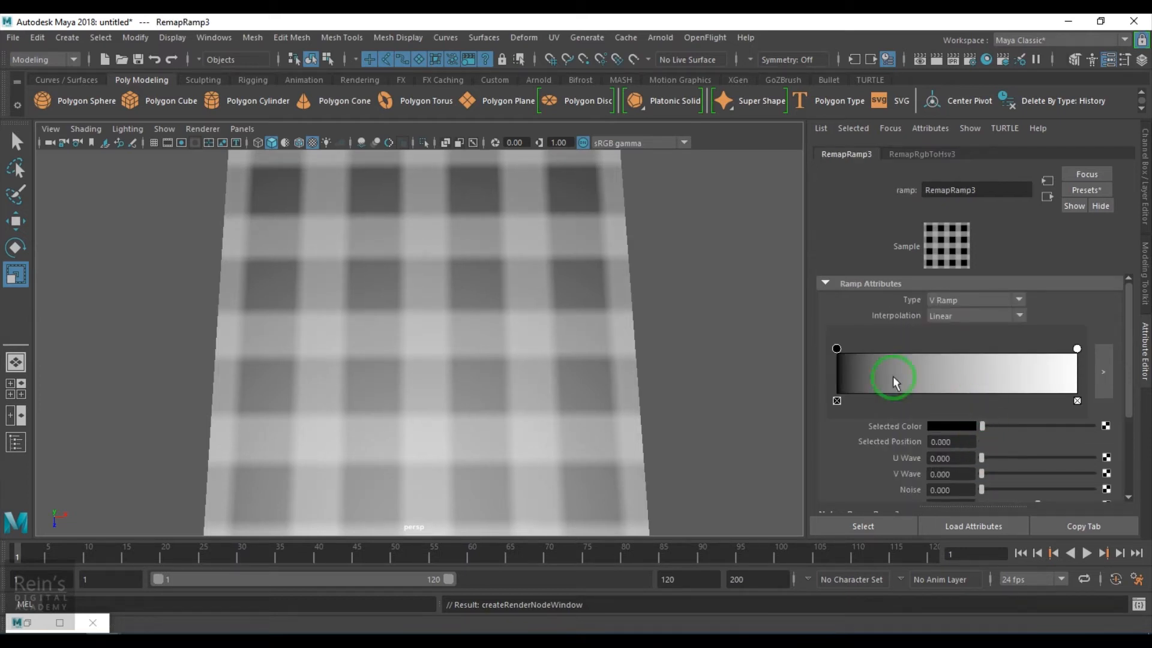
# Apply the Rainbow preset to RemapRamp3 and slide its blue entry to 0.365
pyautogui.click(1093, 192)
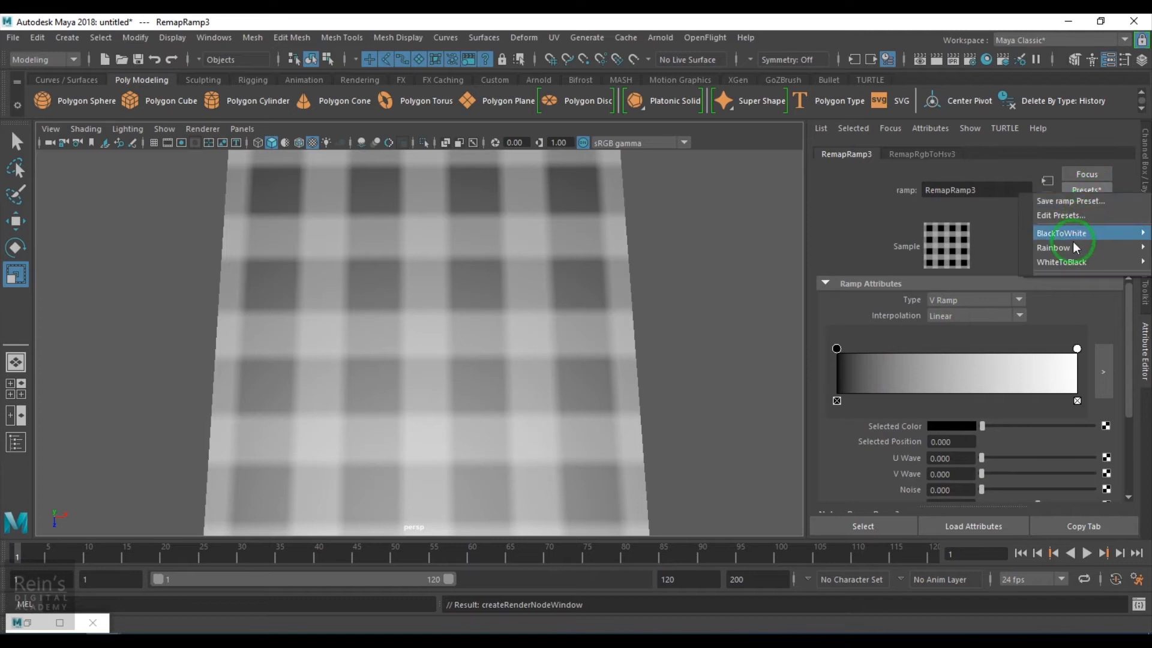
pyautogui.moveTo(1055, 246)
pyautogui.click(912, 245)
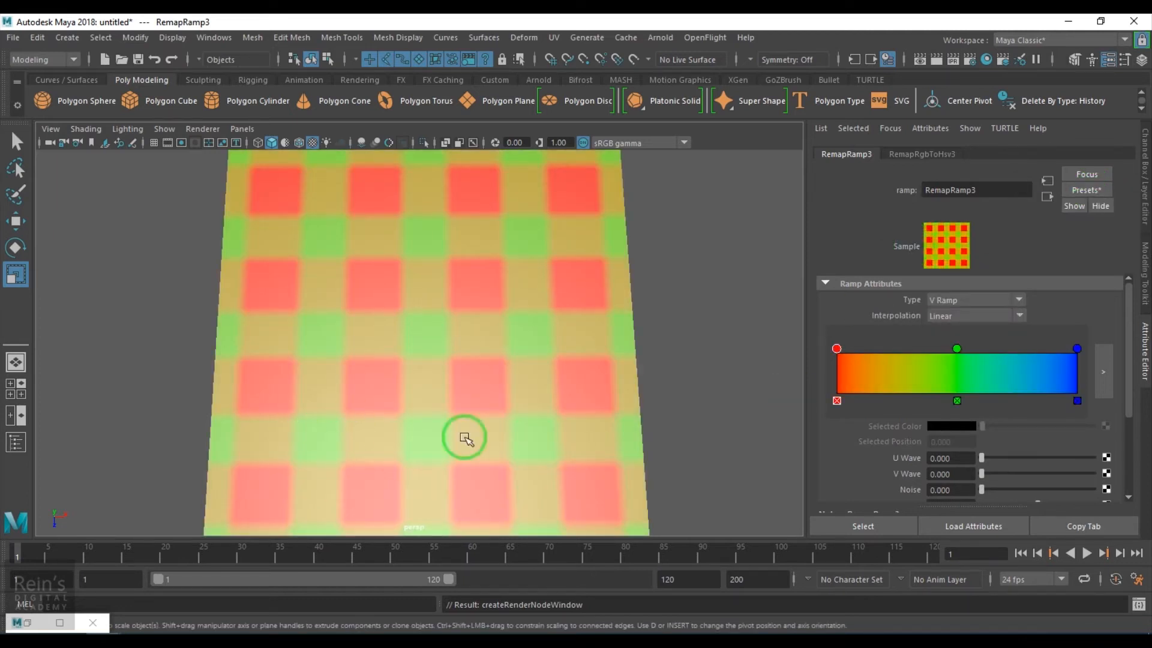
pyautogui.click(1077, 348)
pyautogui.moveTo(1078, 352); pyautogui.dragTo(1032, 353)
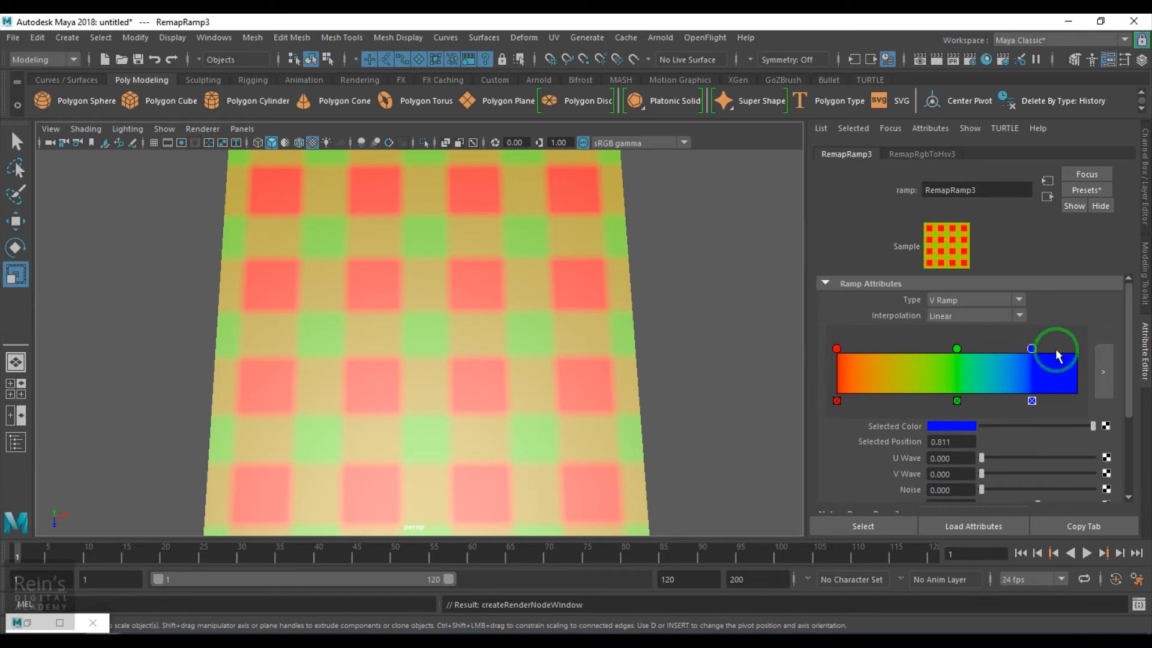
pyautogui.moveTo(1028, 351); pyautogui.dragTo(906, 353)
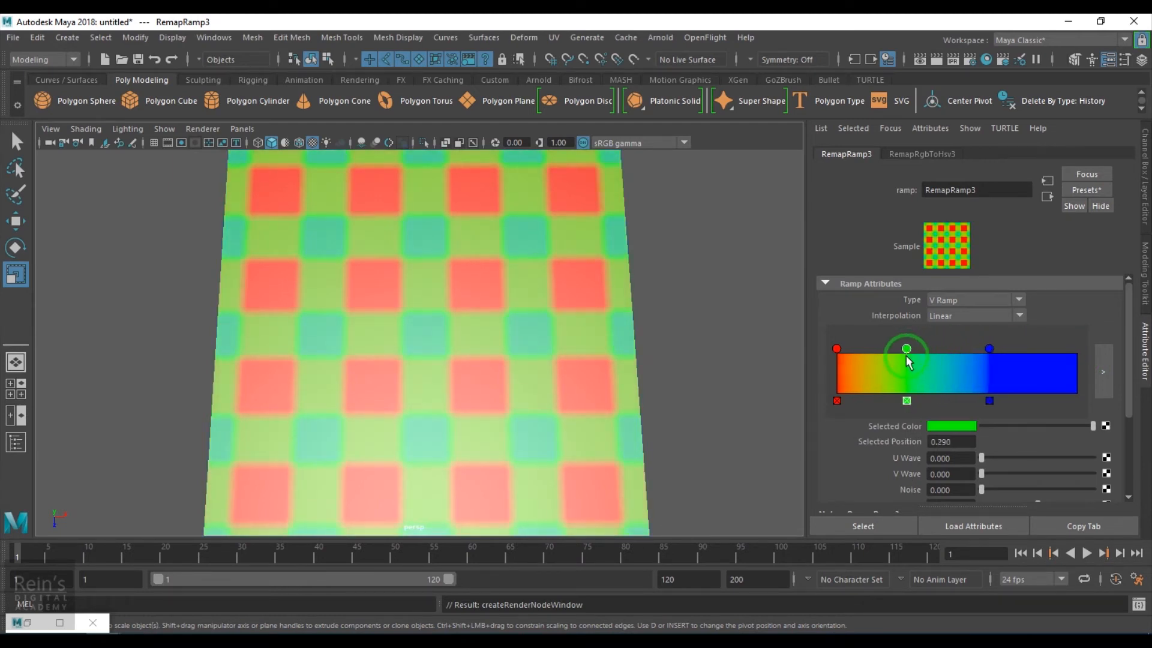
pyautogui.moveTo(989, 348); pyautogui.dragTo(902, 351)
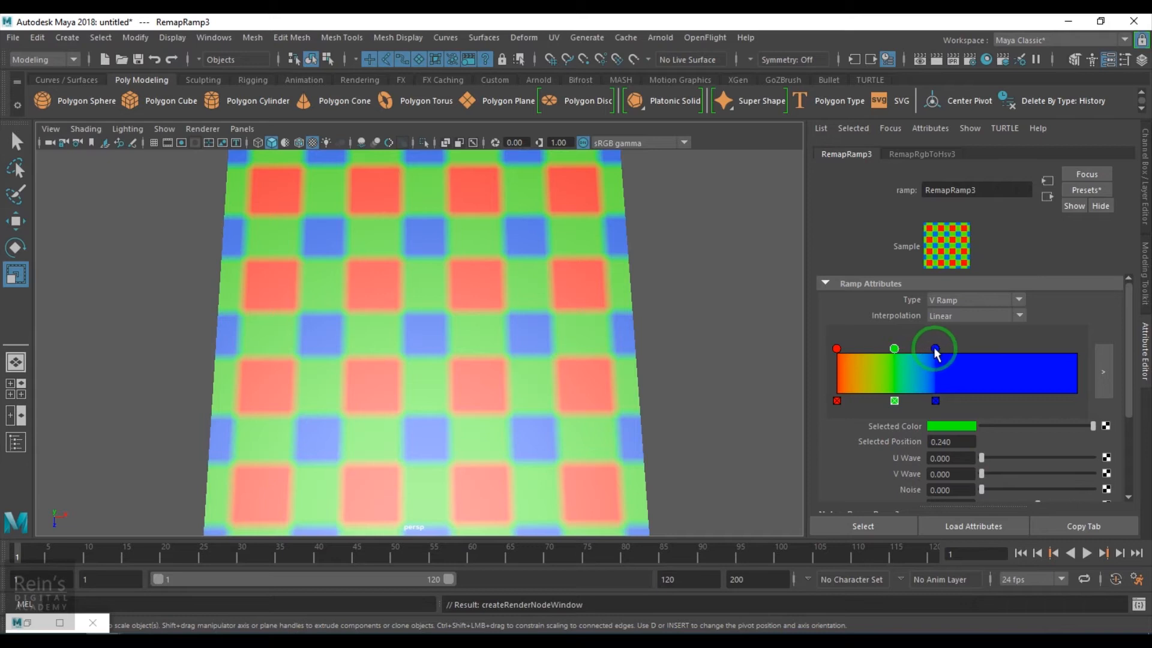
pyautogui.moveTo(934, 350); pyautogui.dragTo(924, 351)
pyautogui.click(1046, 196)
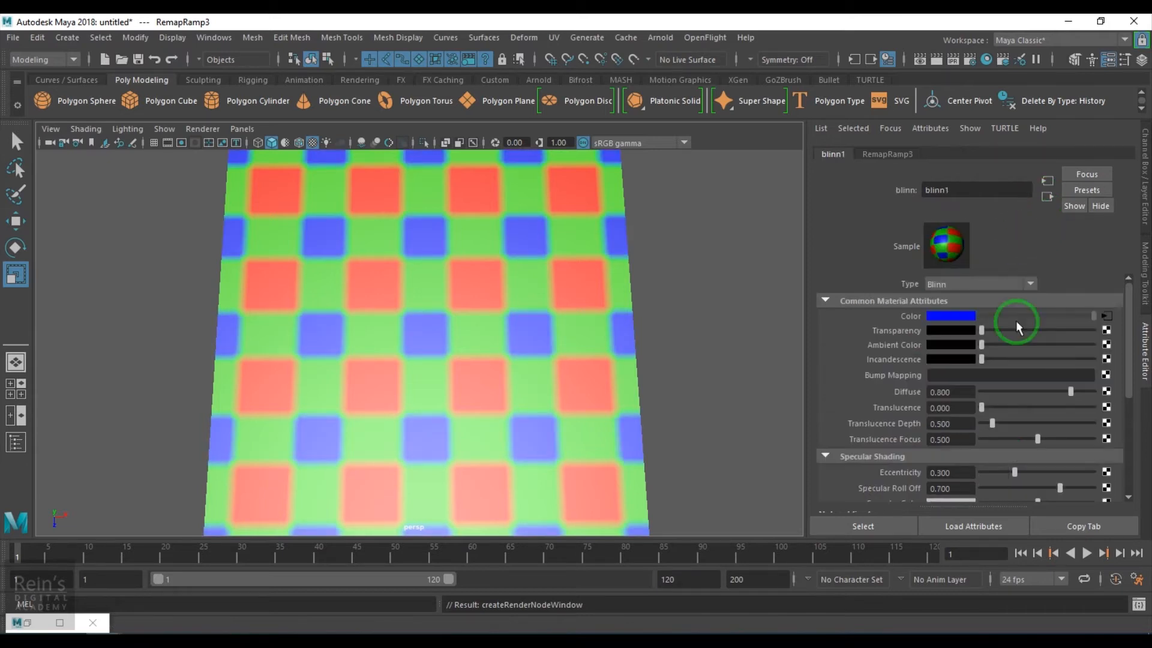
pyautogui.click(1107, 316)
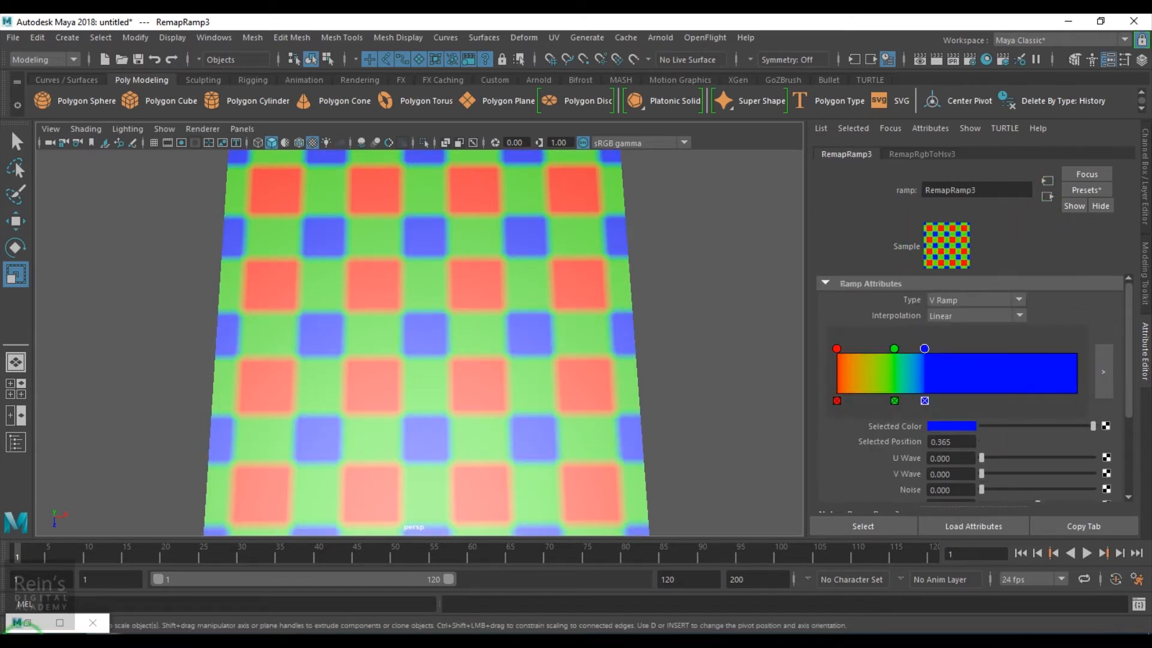
pyautogui.click(27, 619)
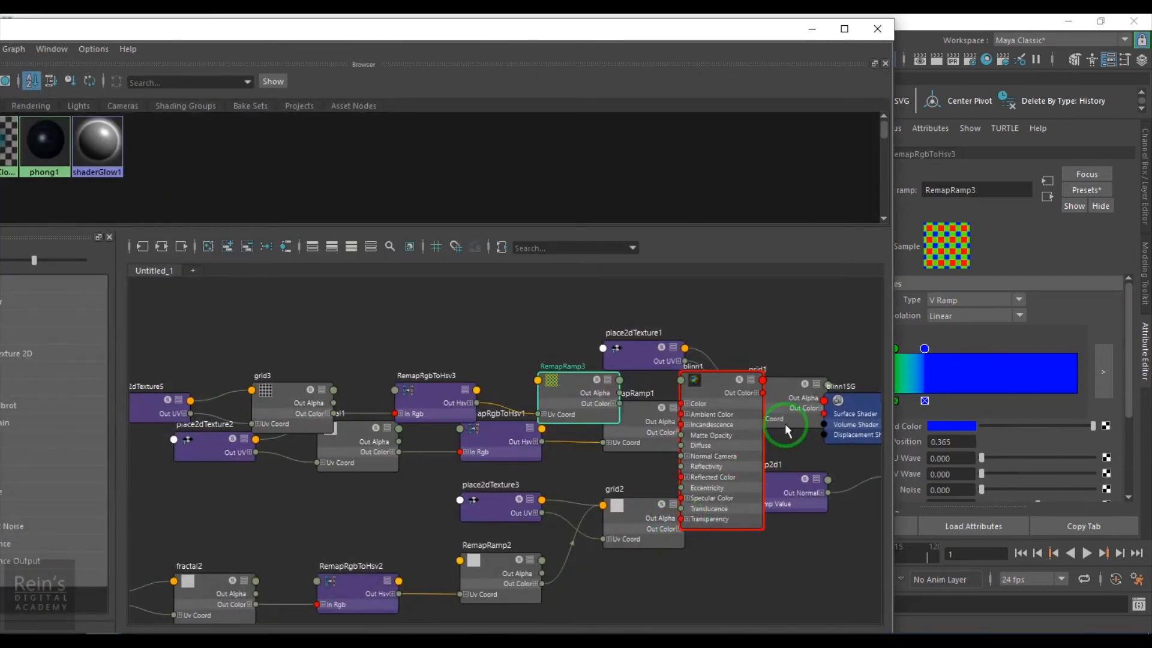
# Select grid3 in blinn1's network and lower its Filter Offset to 0.188
pyautogui.moveTo(198, 21); pyautogui.dragTo(433, 42)
pyautogui.click(128, 150)
pyautogui.moveTo(128, 148); pyautogui.dragTo(128, 117, button='right')
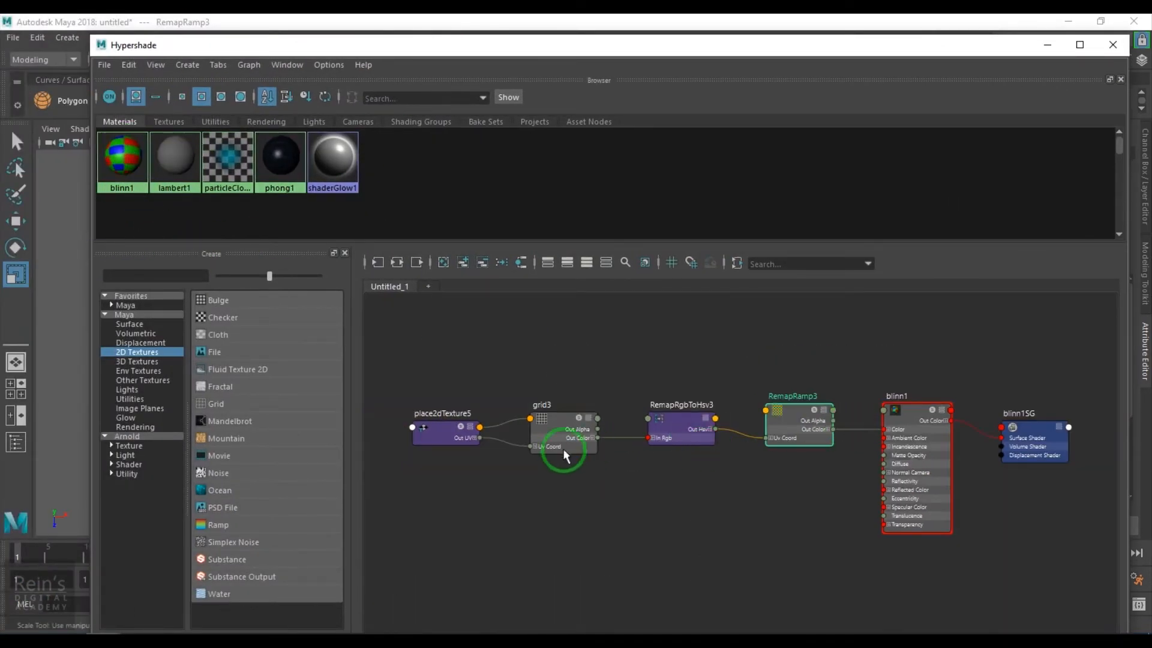
pyautogui.click(552, 414)
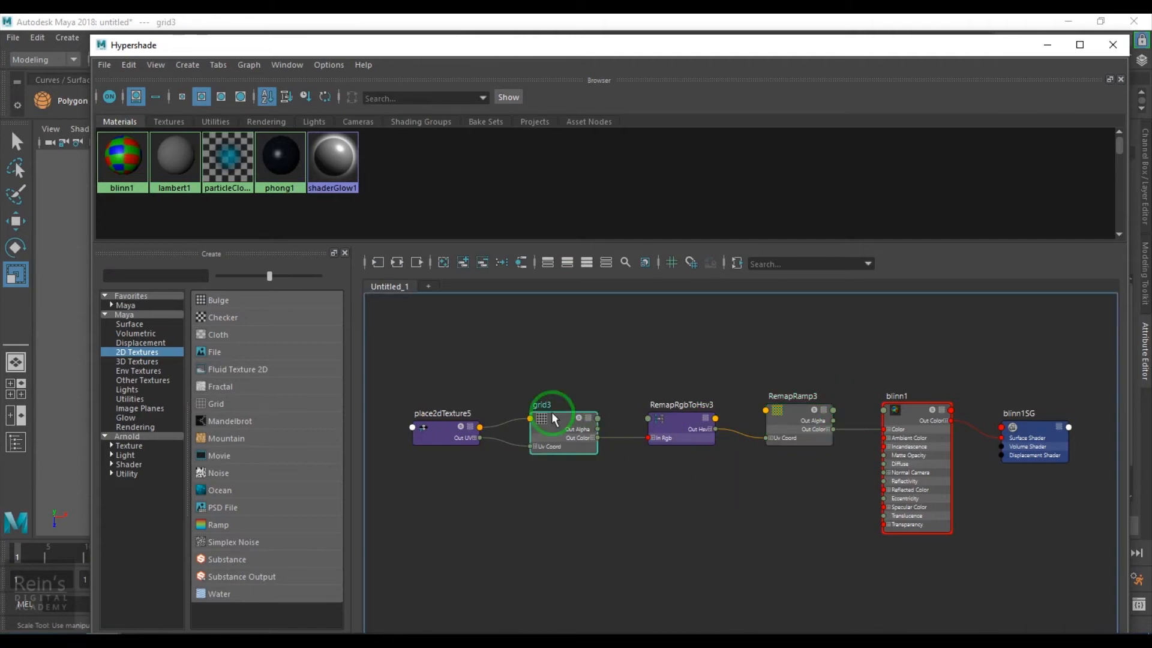
pyautogui.click(1047, 45)
pyautogui.moveTo(996, 424); pyautogui.dragTo(1013, 442)
pyautogui.moveTo(1011, 437)
pyautogui.mouseDown()
pyautogui.moveTo(1039, 437)
pyautogui.moveTo(980, 439)
pyautogui.moveTo(1002, 440)
pyautogui.mouseUp()
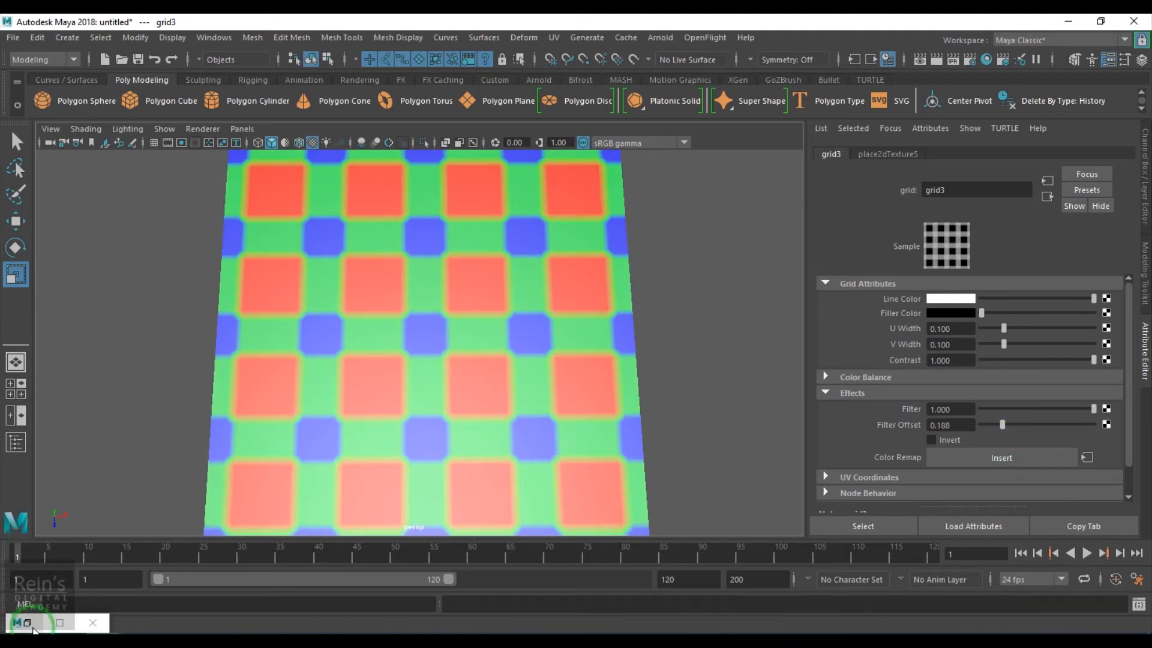
# Select RemapRamp3, slide its blue ramp entry further right and make it grey
pyautogui.click(60, 622)
pyautogui.click(789, 427)
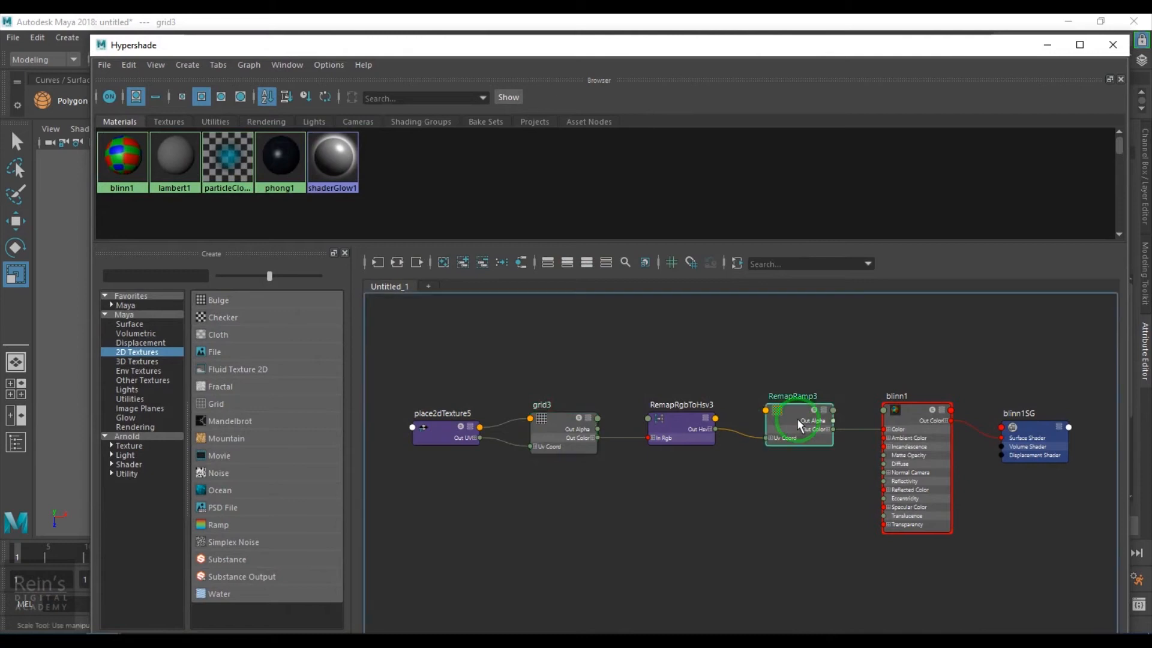
pyautogui.click(1047, 44)
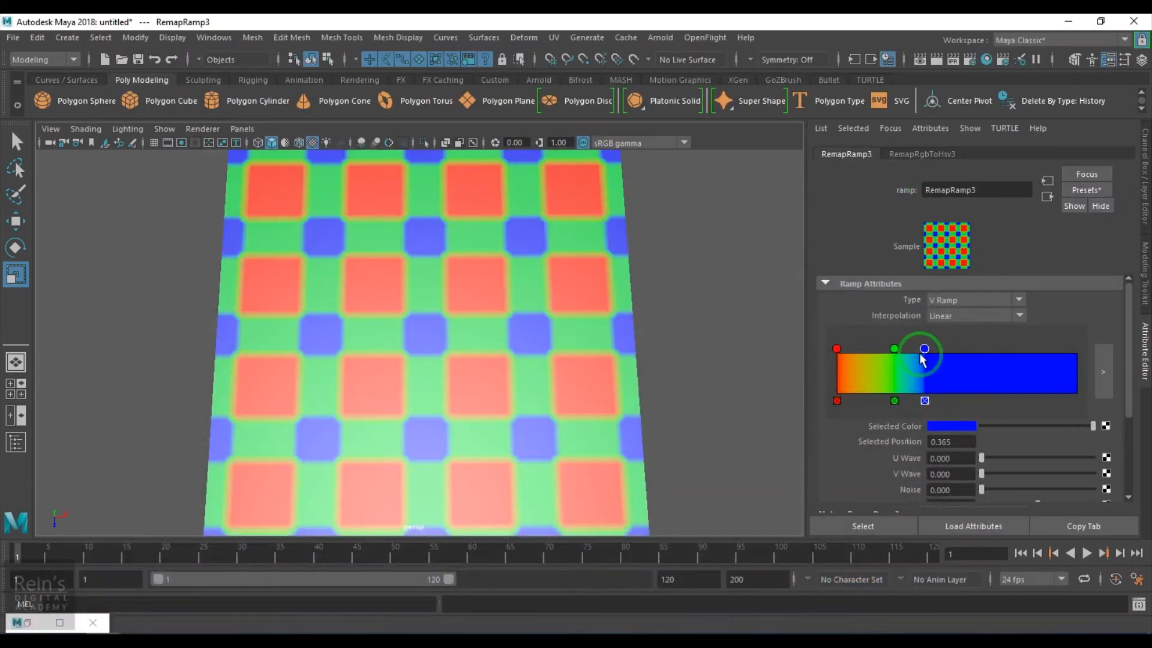
pyautogui.moveTo(925, 351); pyautogui.dragTo(989, 372)
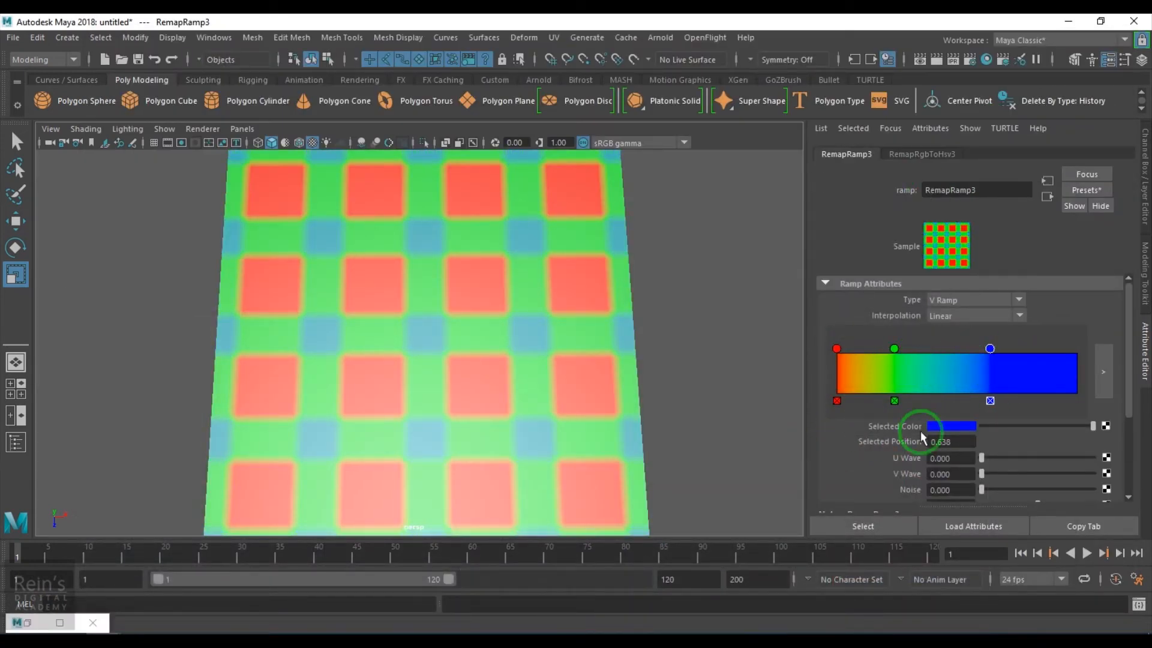
pyautogui.click(945, 426)
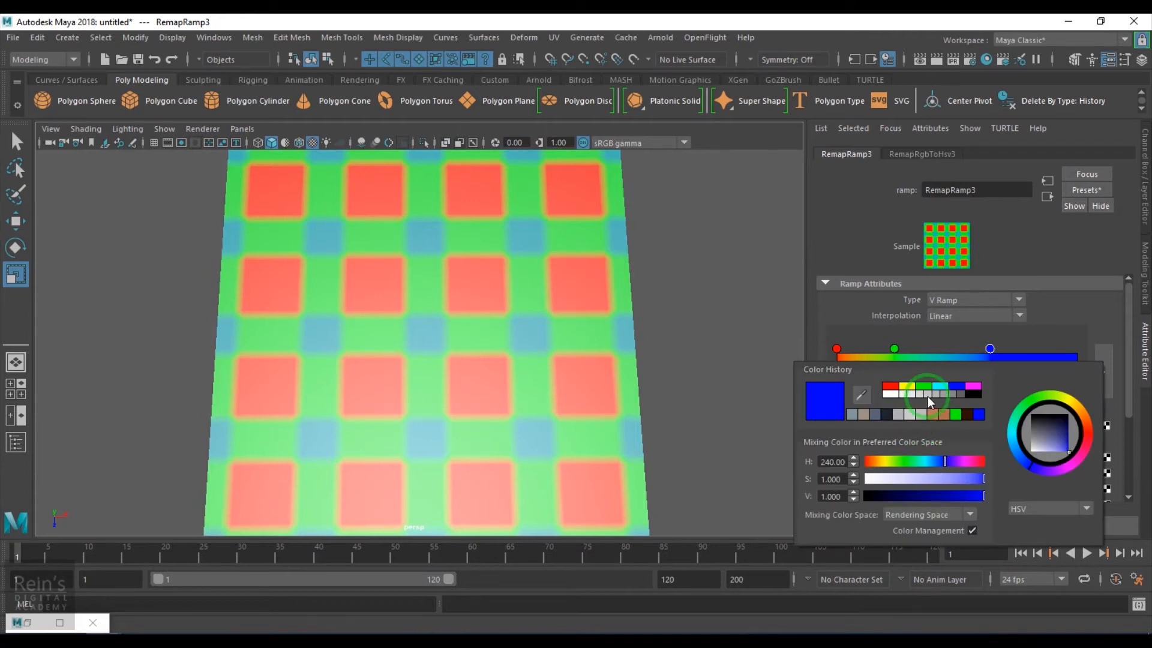
pyautogui.click(941, 395)
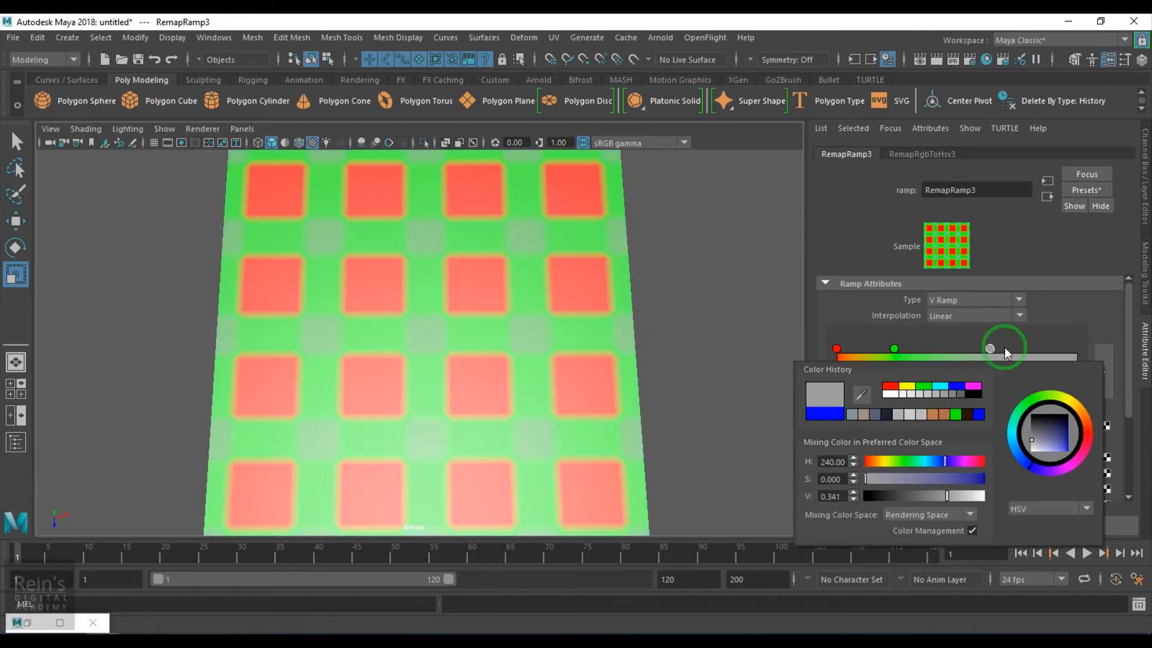
# Turn the green and red ramp entries grey from Color History and add another grey entry
pyautogui.click(846, 225)
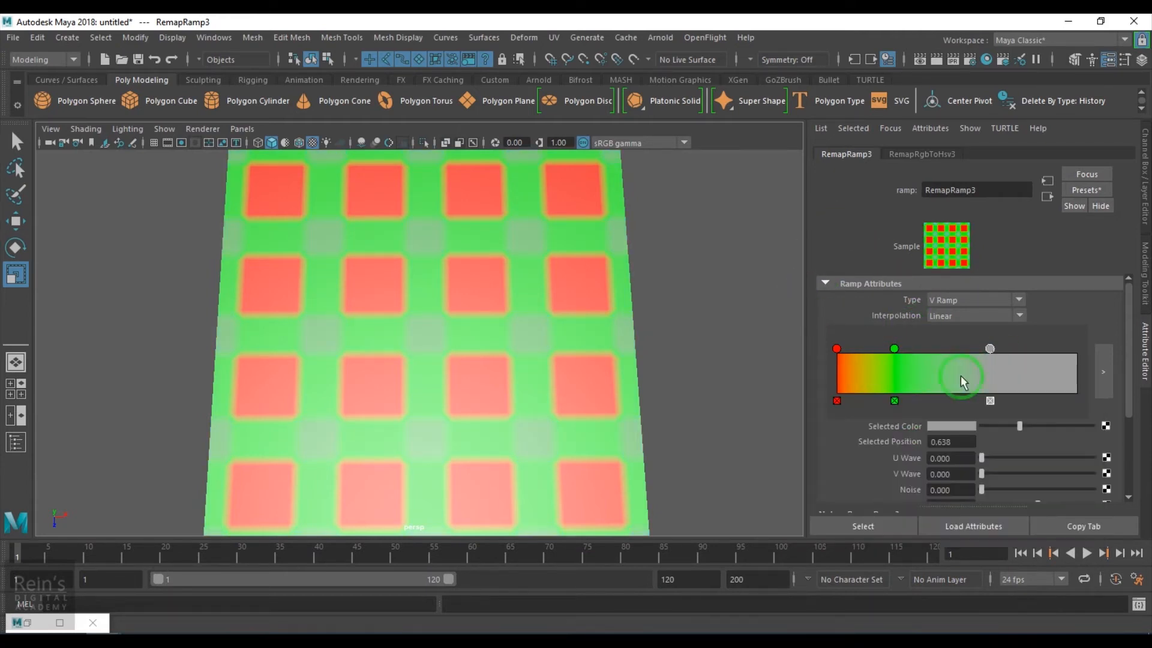
pyautogui.click(894, 348)
pyautogui.click(954, 427)
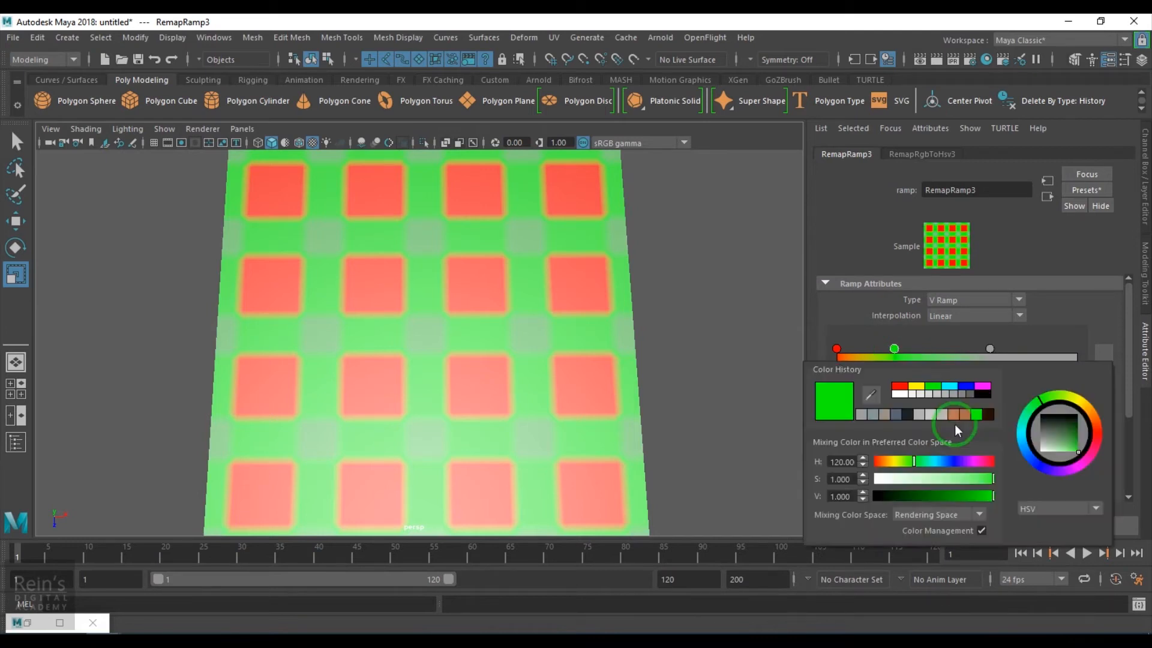
pyautogui.click(942, 395)
pyautogui.click(905, 231)
pyautogui.click(838, 348)
pyautogui.click(951, 426)
pyautogui.click(843, 416)
pyautogui.click(931, 278)
pyautogui.click(1110, 354)
pyautogui.click(875, 382)
# Darken a ramp entry, then add entries at about 0.147 and 0.192 to narrow the band
pyautogui.moveTo(1019, 426); pyautogui.dragTo(1004, 428)
pyautogui.click(882, 400)
pyautogui.click(872, 367)
pyautogui.moveTo(841, 372); pyautogui.dragTo(871, 377)
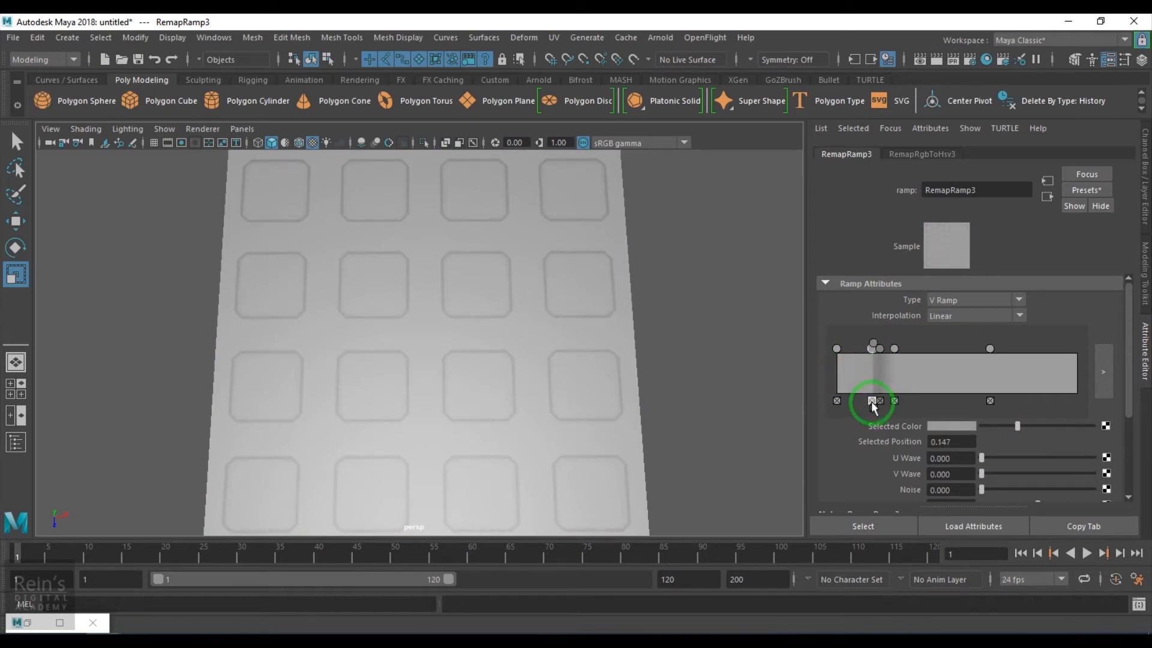
pyautogui.moveTo(893, 349); pyautogui.dragTo(883, 349)
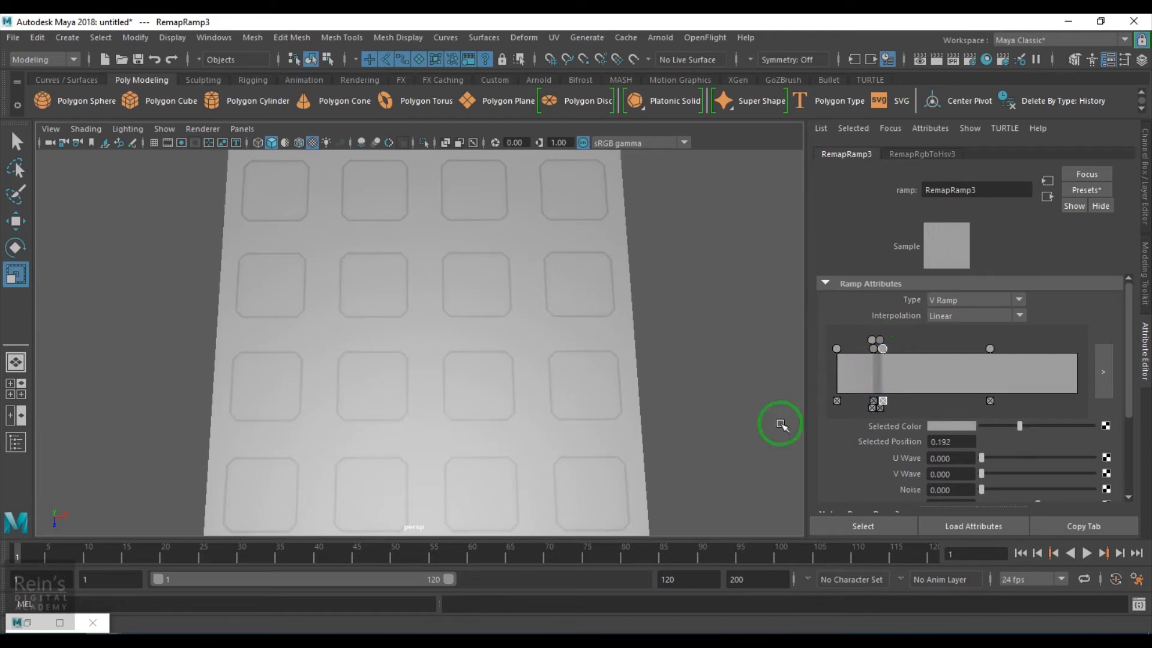
# Add entries near 0.64 and 0.67, then move entries to about 0.33, 0.356, 0.482 and 0.41
pyautogui.click(990, 384)
pyautogui.click(998, 370)
pyautogui.moveTo(1006, 350); pyautogui.dragTo(1003, 347)
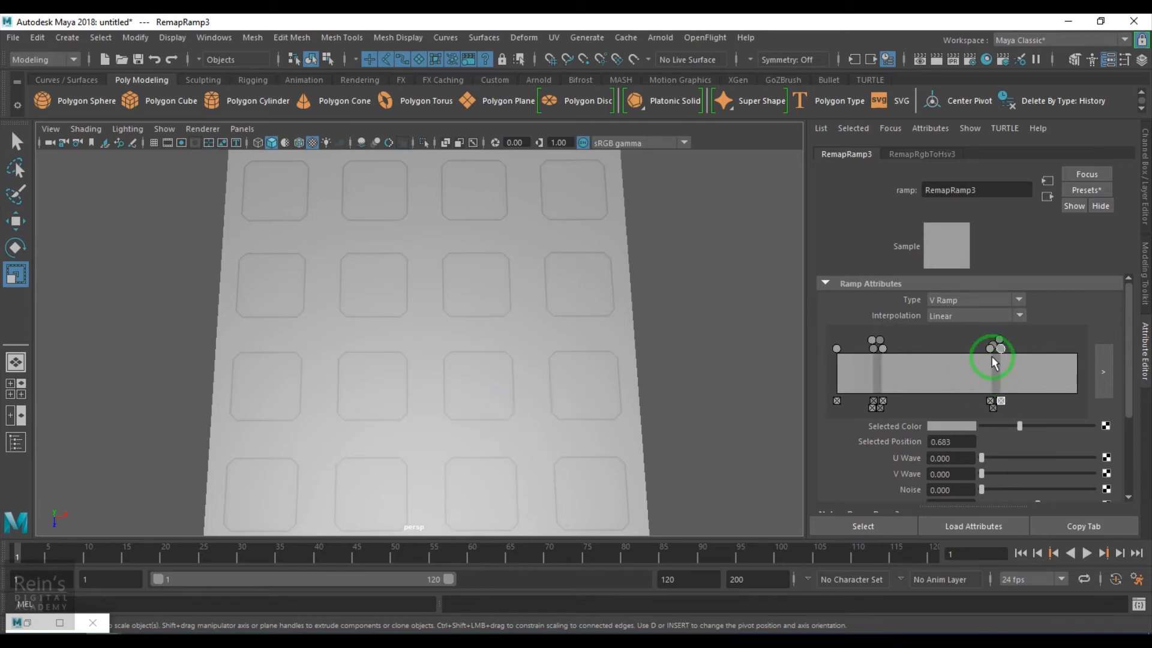
pyautogui.moveTo(940, 365); pyautogui.dragTo(916, 373)
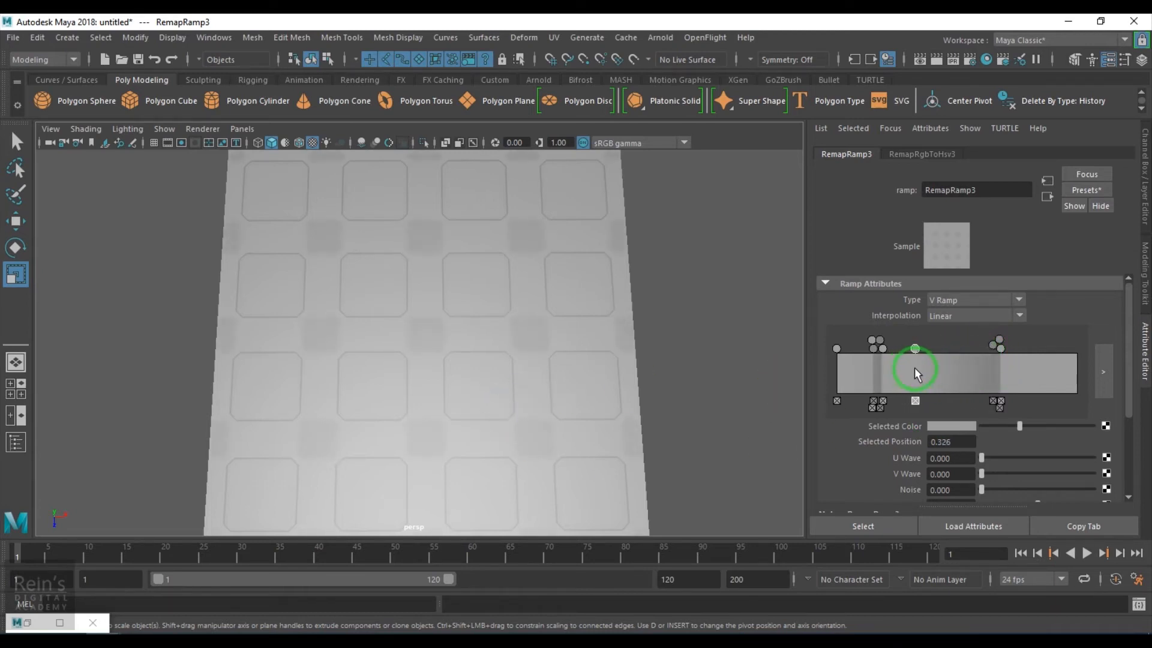
pyautogui.moveTo(993, 346); pyautogui.dragTo(921, 375)
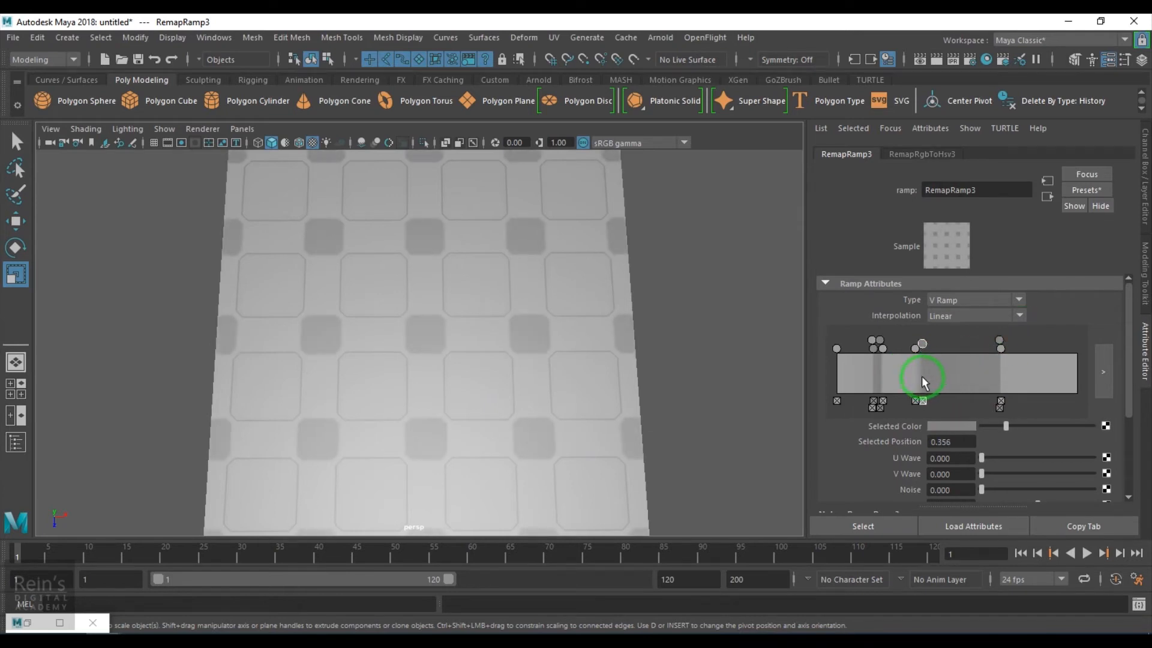
pyautogui.moveTo(999, 343); pyautogui.dragTo(934, 364)
pyautogui.moveTo(1005, 350)
pyautogui.mouseDown()
pyautogui.moveTo(934, 364)
pyautogui.moveTo(932, 342)
pyautogui.moveTo(935, 352)
pyautogui.moveTo(879, 347)
pyautogui.mouseUp()
pyautogui.click(922, 339)
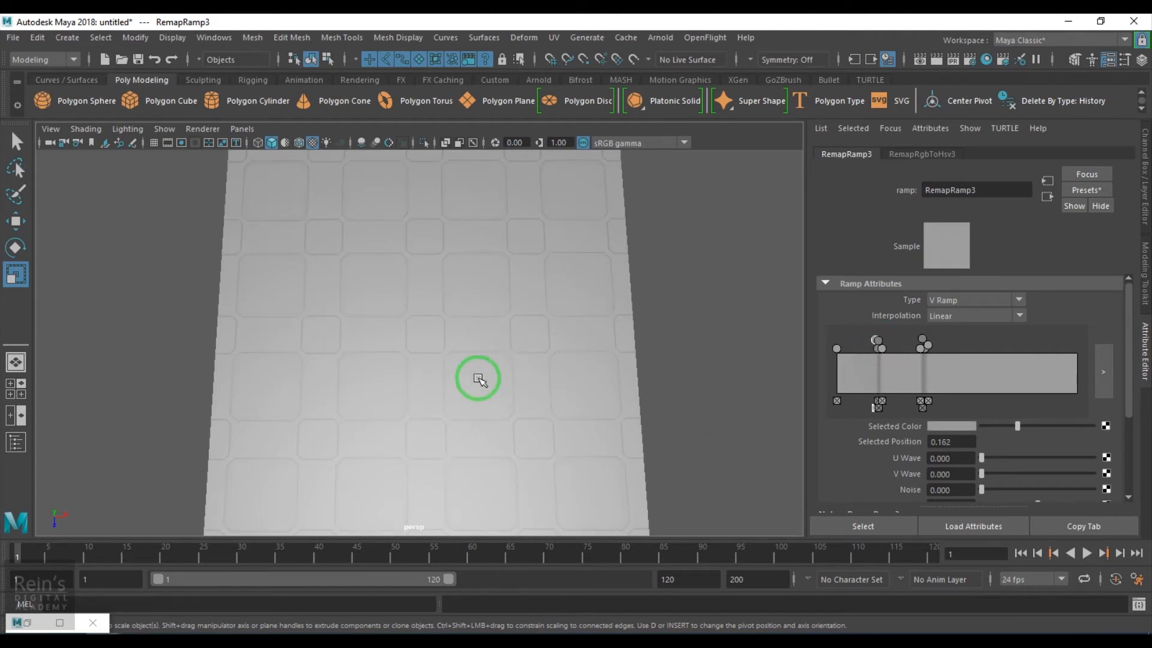
pyautogui.scroll(6, 451, 399)
pyautogui.scroll(-5, 547, 354)
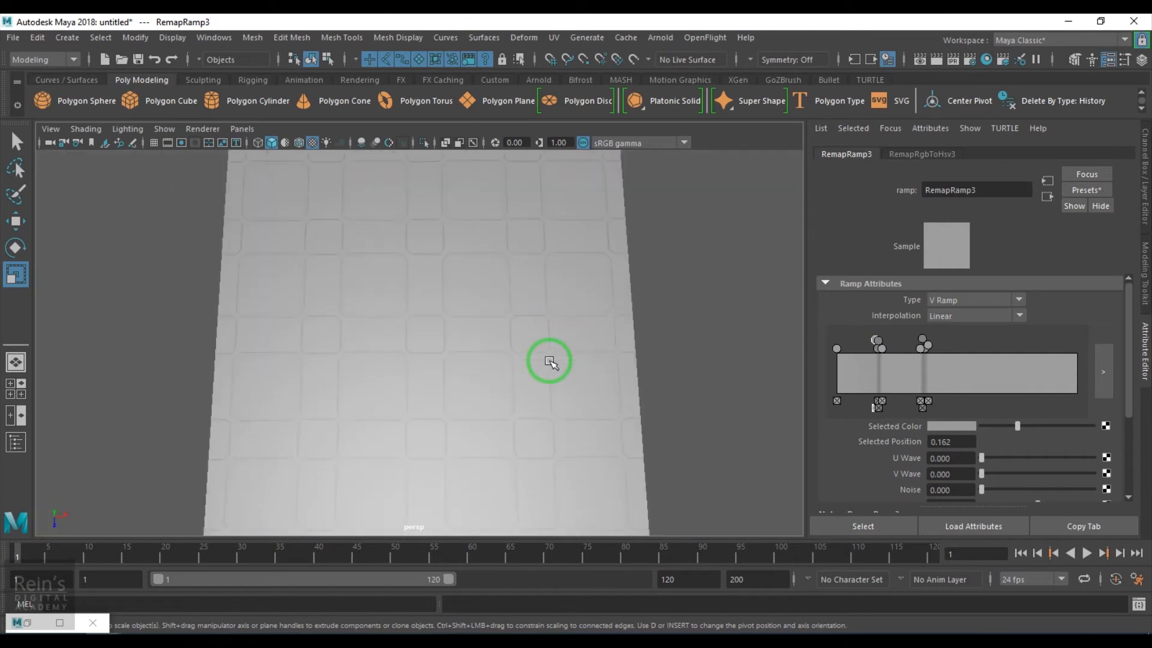
# In Hypershade, make room and delete the RemapRamp3-to-blinn1 colour connection
pyautogui.click(16, 624)
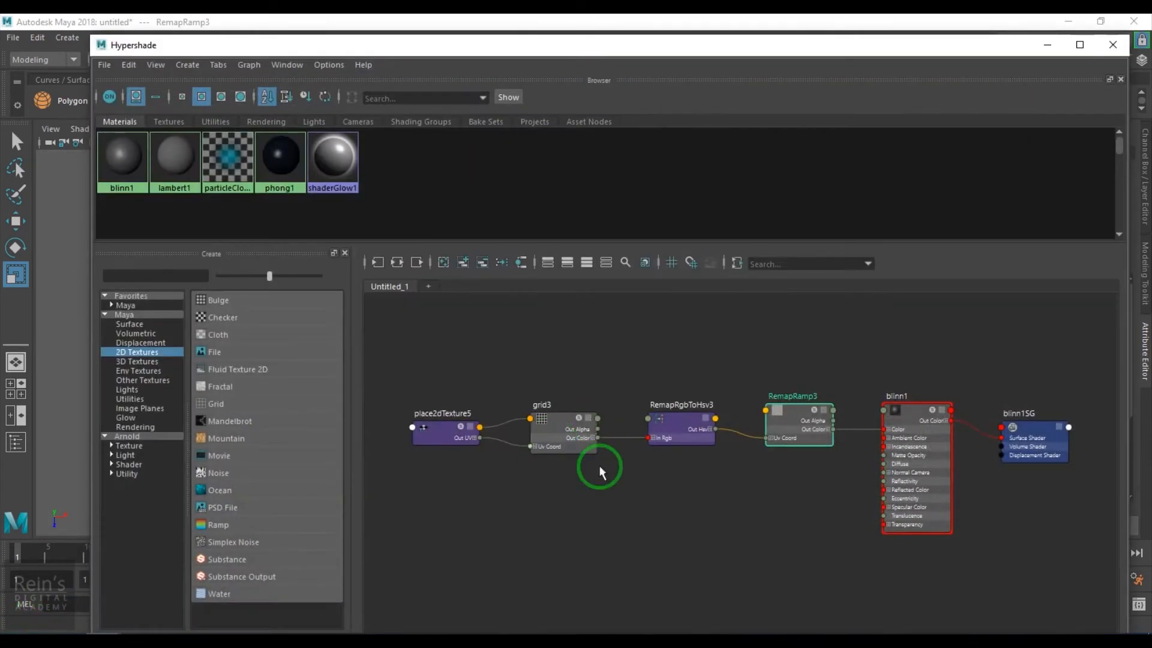
pyautogui.moveTo(415, 344); pyautogui.dragTo(796, 540)
pyautogui.moveTo(819, 436); pyautogui.dragTo(713, 431)
pyautogui.moveTo(784, 384); pyautogui.dragTo(800, 505)
pyautogui.press('Delete')
# Connect RemapRamp3 to blinn1's Bump Mapping, creating bump2d2 for raised bevelled tiles
pyautogui.moveTo(914, 56); pyautogui.dragTo(513, 51)
pyautogui.click(513, 408)
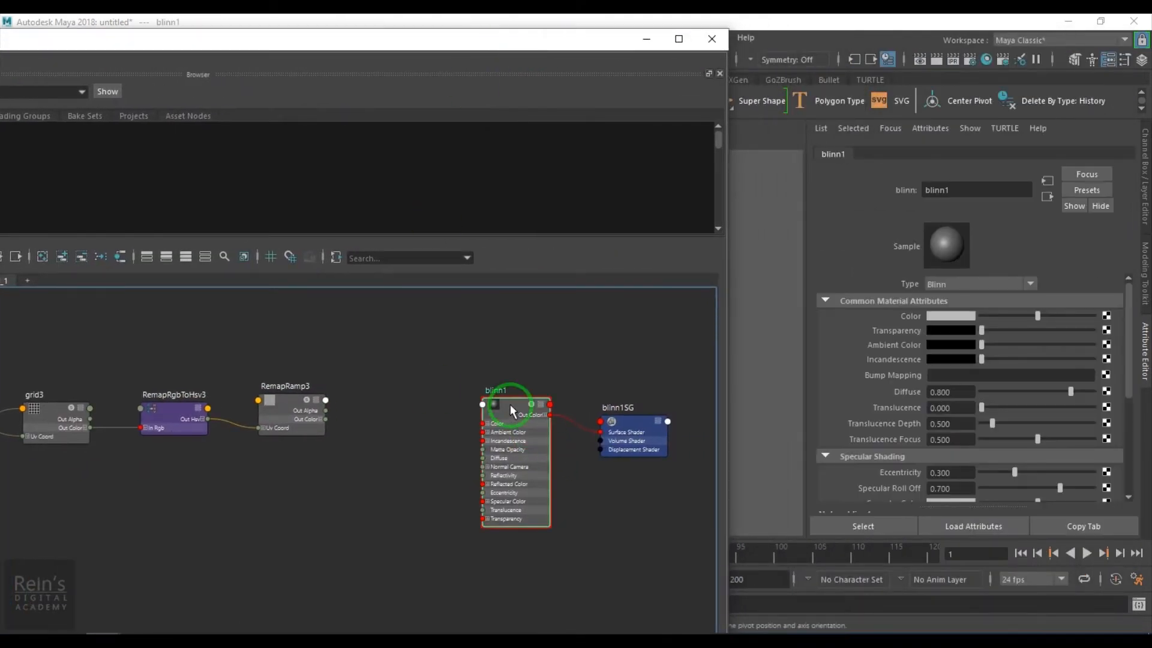
pyautogui.moveTo(865, 427); pyautogui.dragTo(919, 376, button='middle')
pyautogui.click(650, 40)
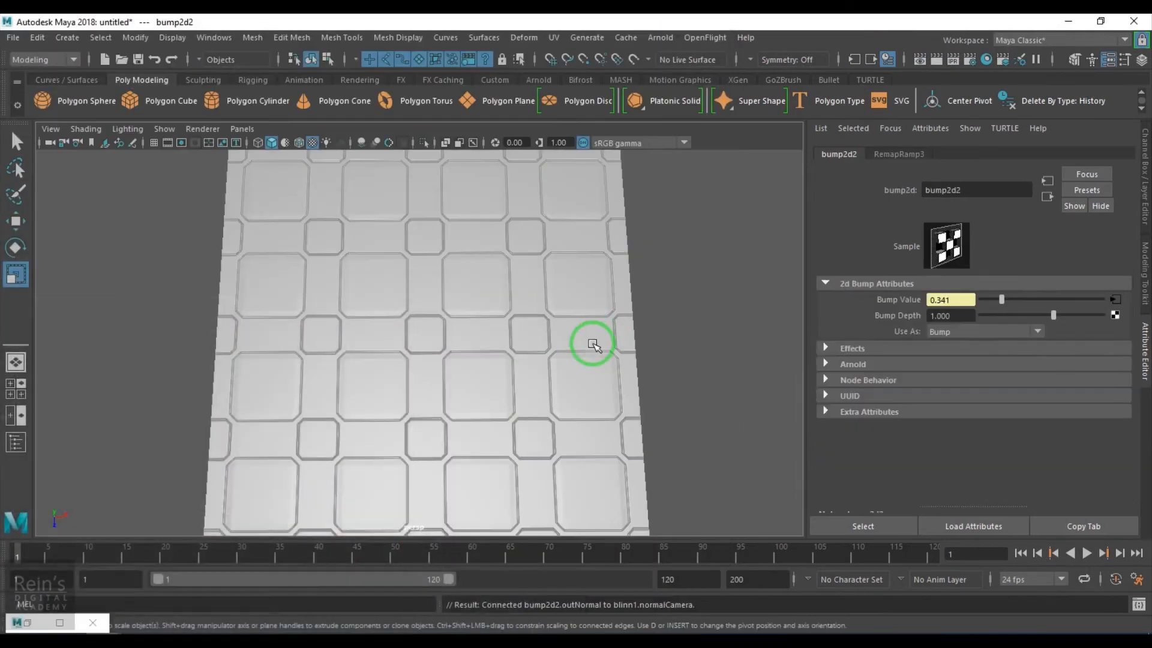
# Open RemapRamp3 from Bump Value and nudge its second ramp entry to 0.398
pyautogui.scroll(5, 544, 367)
pyautogui.moveTo(560, 442)
pyautogui.keyDown('alt'); pyautogui.mouseDown()
pyautogui.moveTo(572, 404)
pyautogui.moveTo(660, 398)
pyautogui.moveTo(600, 419)
pyautogui.moveTo(480, 385)
pyautogui.moveTo(564, 433)
pyautogui.moveTo(557, 385)
pyautogui.moveTo(563, 419)
pyautogui.mouseUp(); pyautogui.keyUp('alt')
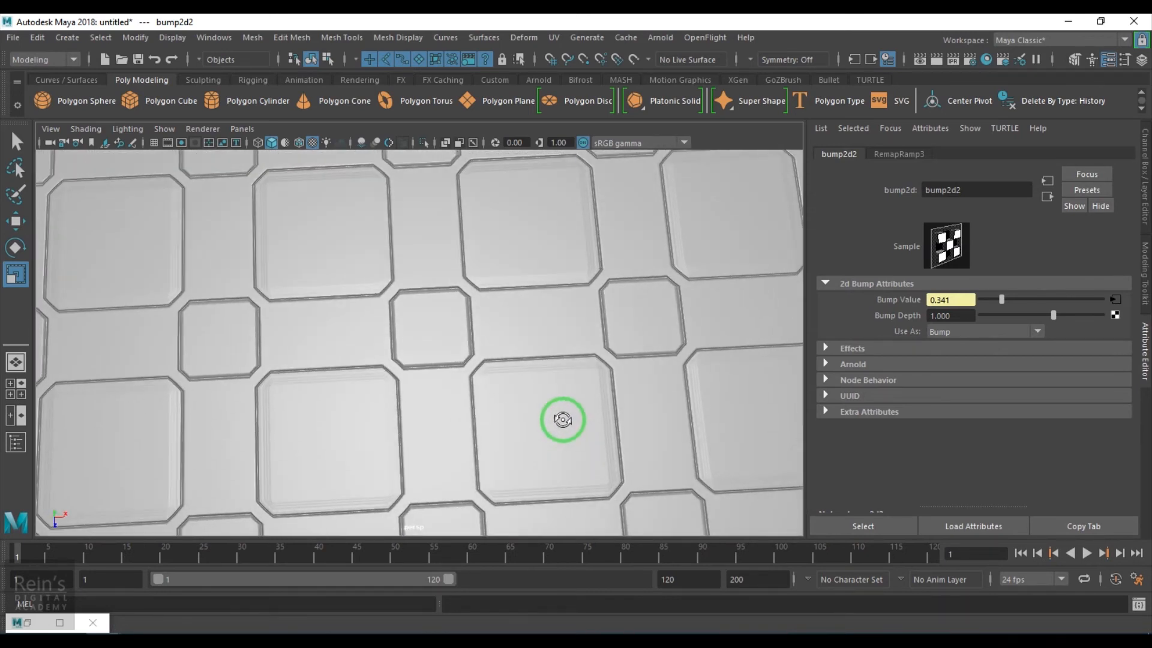
pyautogui.click(1114, 299)
pyautogui.click(920, 348)
pyautogui.moveTo(924, 353); pyautogui.dragTo(931, 342)
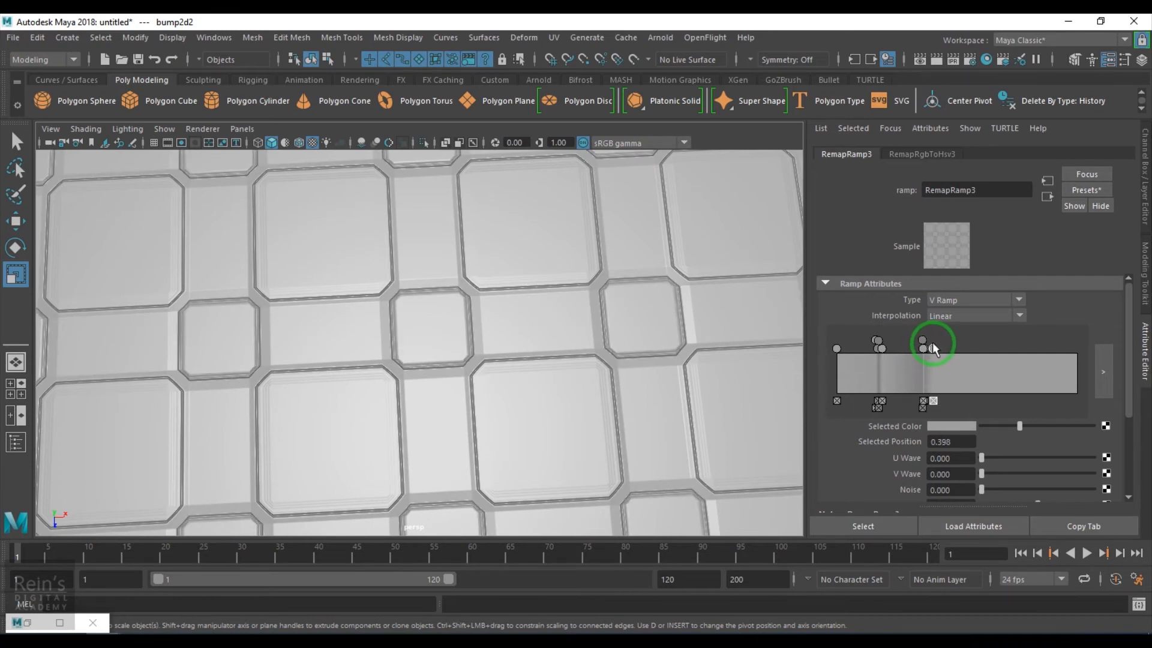
# Add a new RemapRamp3 ramp entry and slide it to 0.114
pyautogui.click(878, 350)
pyautogui.click(886, 348)
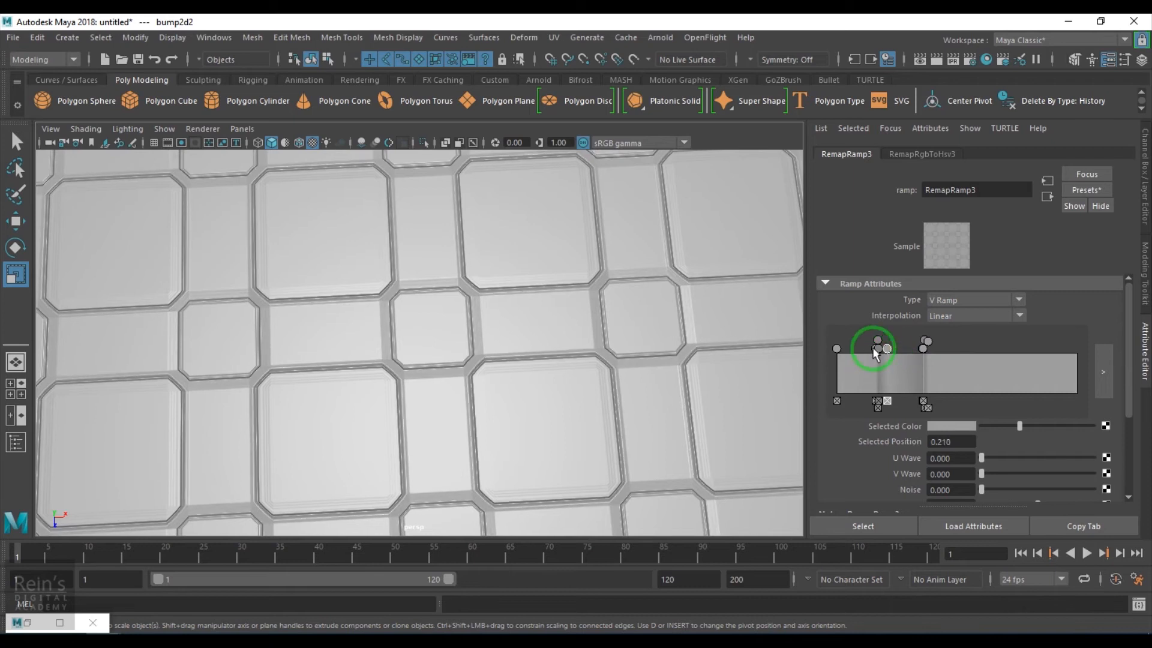
pyautogui.moveTo(870, 349); pyautogui.dragTo(863, 352)
# Inspect the grooved tiles from above, then restore Hypershade full-screen
pyautogui.keyDown('alt'); pyautogui.moveTo(452, 399); pyautogui.dragTo(378, 345, button='right'); pyautogui.keyUp('alt')
pyautogui.moveTo(378, 344)
pyautogui.keyDown('alt'); pyautogui.mouseDown()
pyautogui.moveTo(404, 396)
pyautogui.moveTo(489, 318)
pyautogui.moveTo(509, 384)
pyautogui.moveTo(398, 347)
pyautogui.mouseUp(); pyautogui.keyUp('alt')
pyautogui.keyDown('alt'); pyautogui.moveTo(399, 347); pyautogui.dragTo(628, 478, button='right'); pyautogui.keyUp('alt')
pyautogui.keyDown('alt'); pyautogui.moveTo(628, 478); pyautogui.dragTo(574, 469); pyautogui.keyUp('alt')
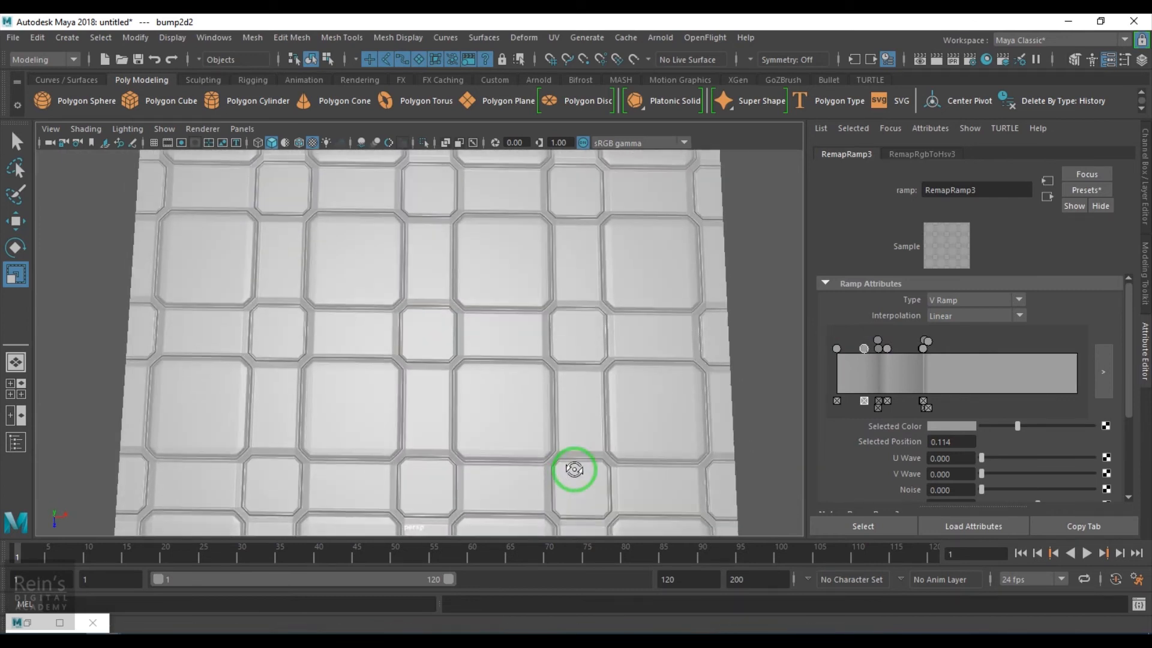
pyautogui.click(27, 622)
pyautogui.moveTo(454, 45); pyautogui.dragTo(657, 5)
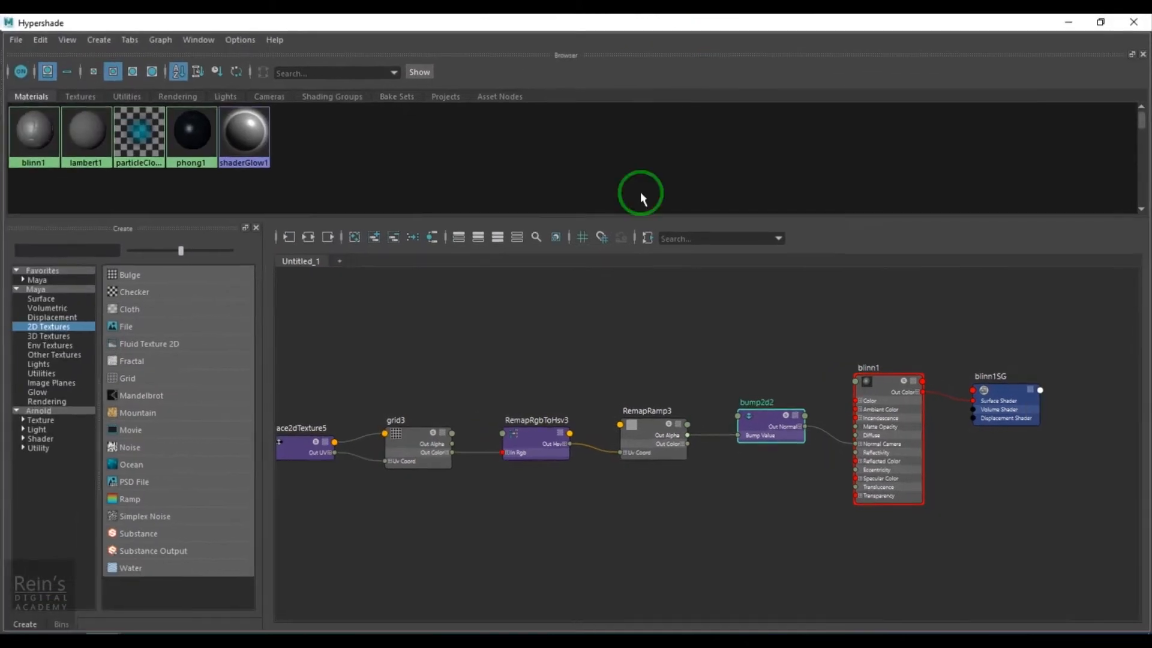
# Duplicate RemapRamp3's shading network with Edit > Duplicate > Shading Network
pyautogui.moveTo(892, 13); pyautogui.dragTo(636, 318)
pyautogui.moveTo(696, 236); pyautogui.dragTo(714, 105)
pyautogui.keyDown('alt'); pyautogui.moveTo(603, 538); pyautogui.dragTo(811, 414, button='middle'); pyautogui.keyUp('alt')
pyautogui.click(822, 407)
pyautogui.moveTo(157, 106); pyautogui.dragTo(298, 100)
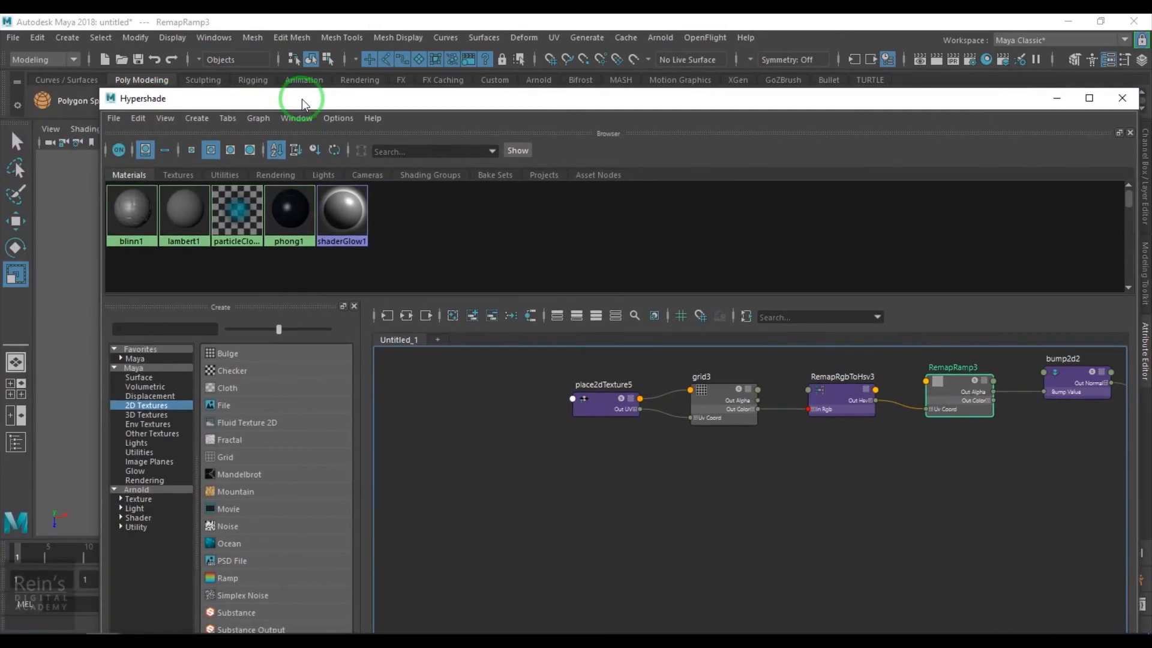
pyautogui.click(134, 122)
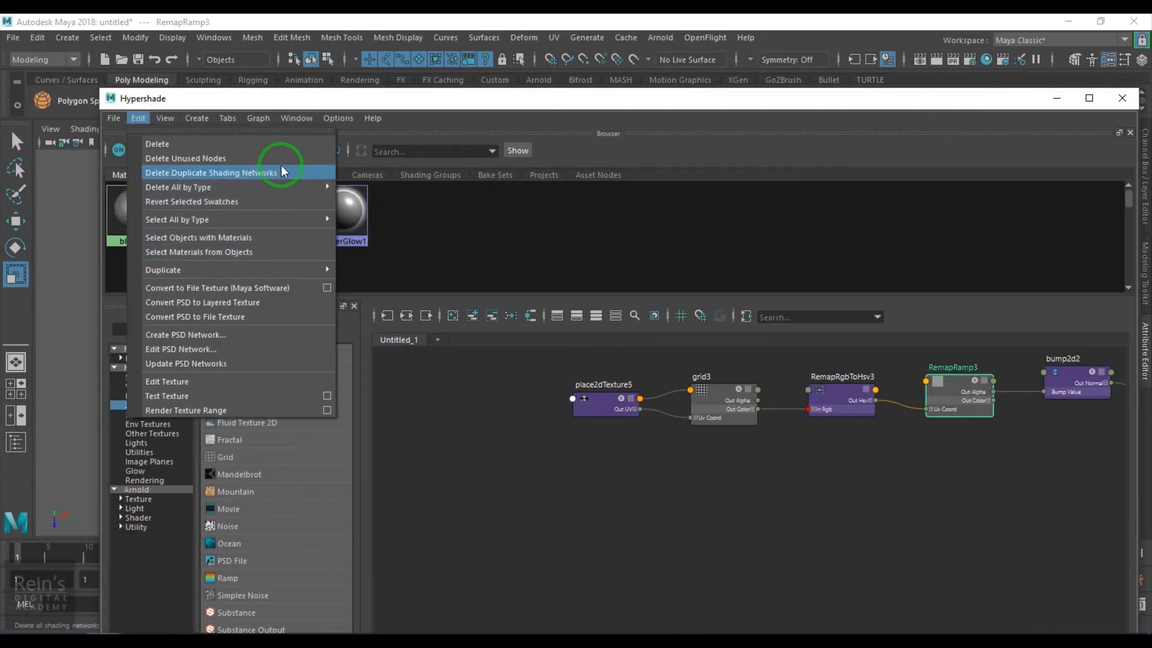
pyautogui.moveTo(275, 268)
pyautogui.click(369, 269)
# Move the duplicated grid4/RemapRamp4 chain aside and select blinn1
pyautogui.moveTo(518, 499); pyautogui.dragTo(920, 600)
pyautogui.moveTo(918, 545); pyautogui.dragTo(997, 477)
pyautogui.keyDown('alt'); pyautogui.moveTo(1006, 520); pyautogui.dragTo(700, 512, button='middle'); pyautogui.keyUp('alt')
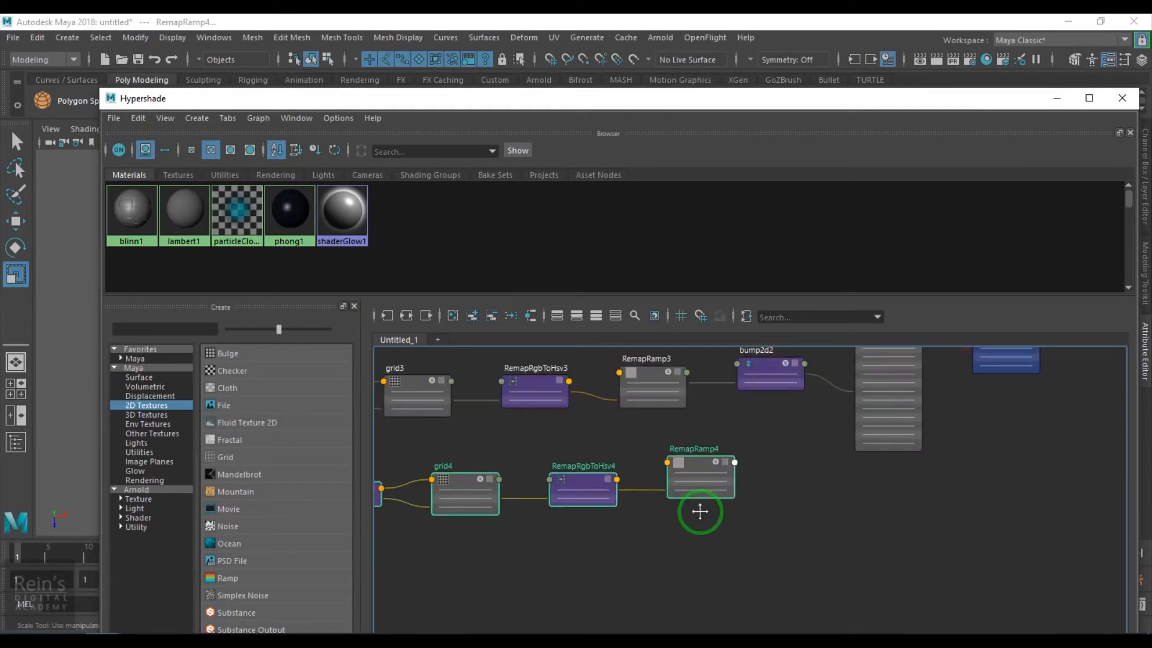
pyautogui.keyDown('alt'); pyautogui.moveTo(879, 474); pyautogui.dragTo(817, 555, button='middle'); pyautogui.keyUp('alt')
pyautogui.moveTo(963, 102); pyautogui.dragTo(581, 71)
pyautogui.click(451, 384)
# Darken blinn1's colour and set Specular Roll Off 1.000 and Eccentricity 0.480
pyautogui.moveTo(996, 318); pyautogui.dragTo(933, 326)
pyautogui.moveTo(589, 66)
pyautogui.mouseDown()
pyautogui.moveTo(564, 488)
pyautogui.moveTo(656, 128)
pyautogui.moveTo(565, 84)
pyautogui.mouseUp()
pyautogui.scroll(-3, 1015, 437)
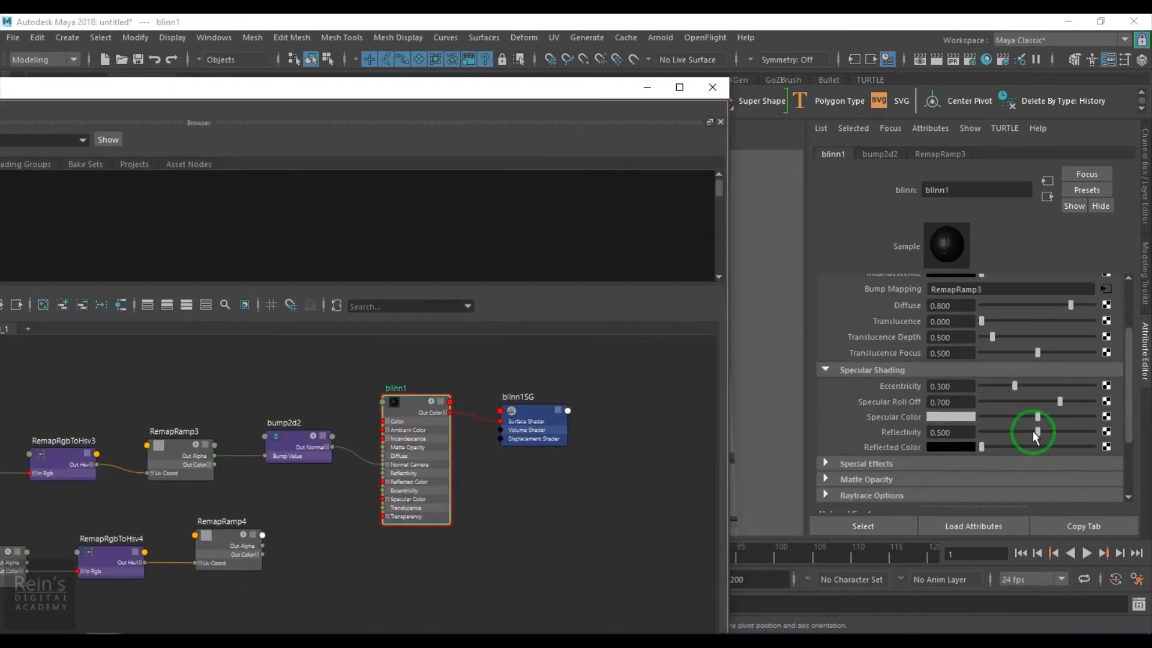
pyautogui.moveTo(1058, 402); pyautogui.dragTo(1093, 401)
pyautogui.moveTo(1014, 386)
pyautogui.mouseDown()
pyautogui.moveTo(1054, 386)
pyautogui.moveTo(1034, 391)
pyautogui.mouseUp()
pyautogui.click(403, 522)
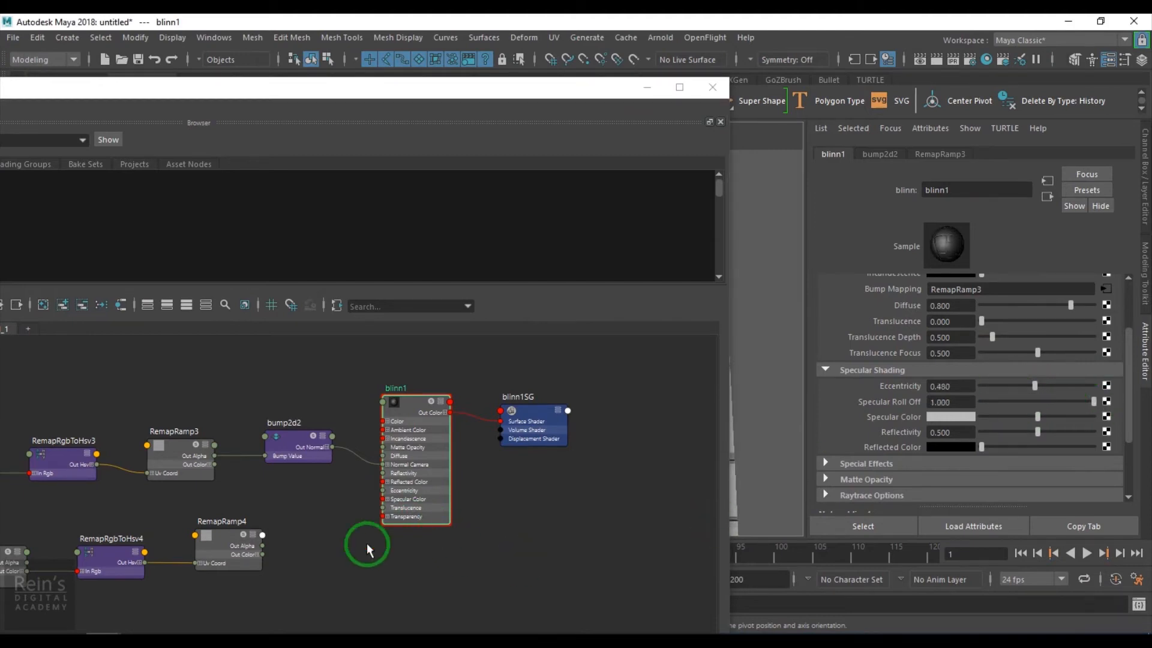
# Connect RemapRamp4 to blinn1's Specular Color and select RemapRamp4
pyautogui.moveTo(222, 535); pyautogui.dragTo(878, 419, button='middle')
pyautogui.keyDown('alt'); pyautogui.moveTo(197, 584); pyautogui.dragTo(368, 544, button='middle'); pyautogui.keyUp('alt')
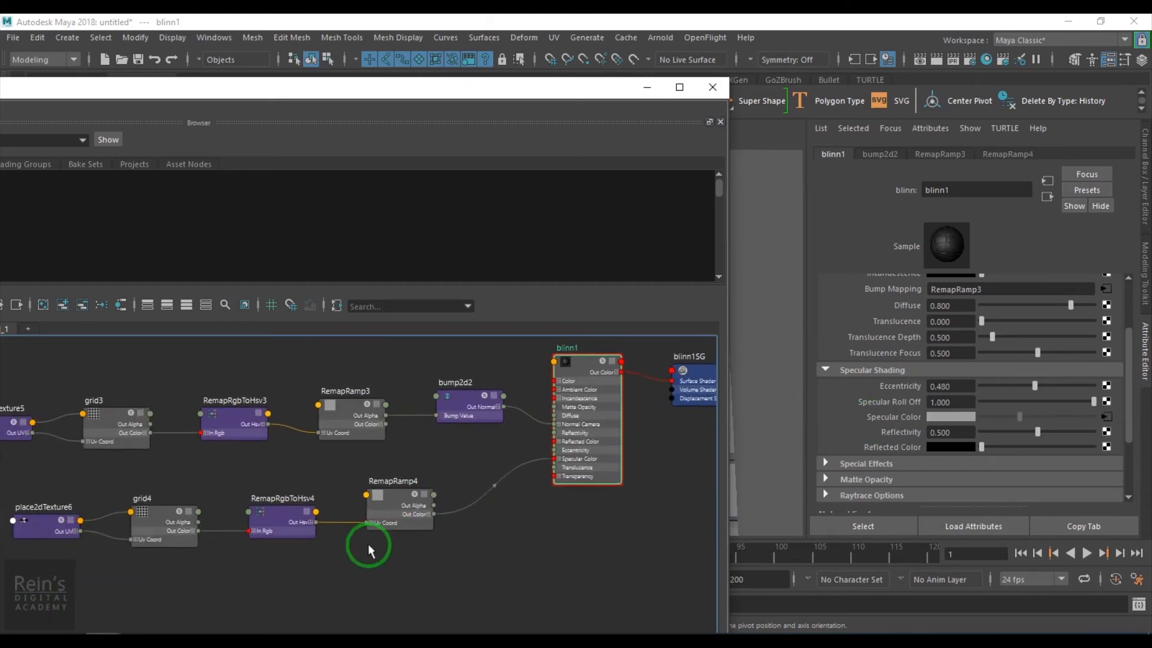
pyautogui.click(375, 498)
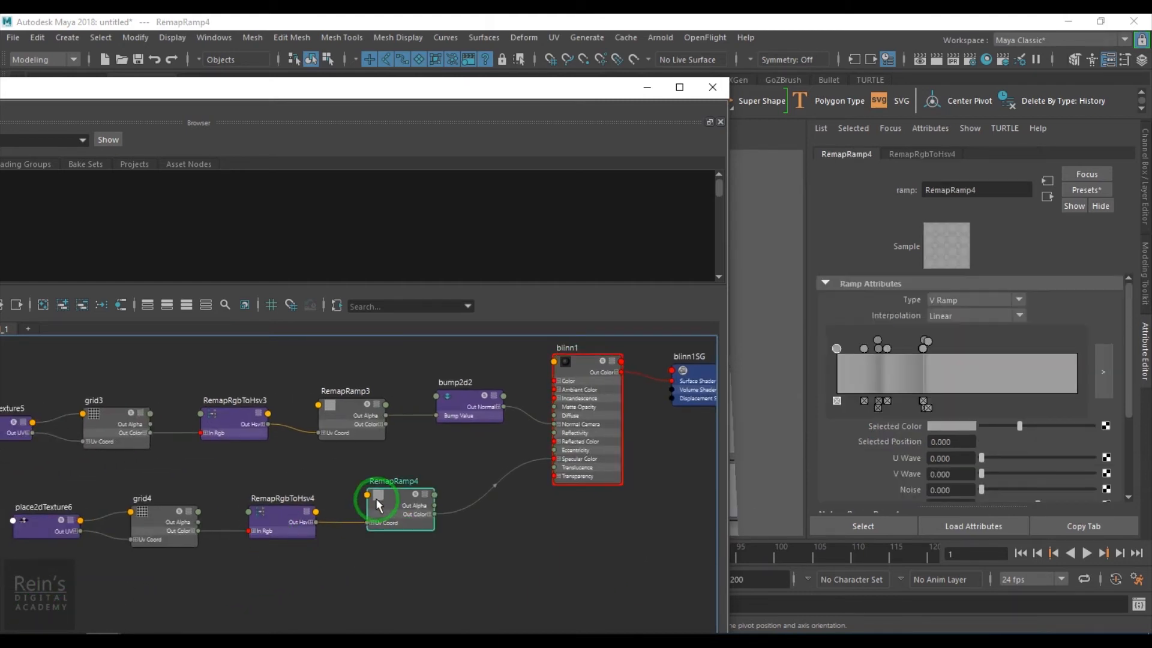
pyautogui.click(647, 87)
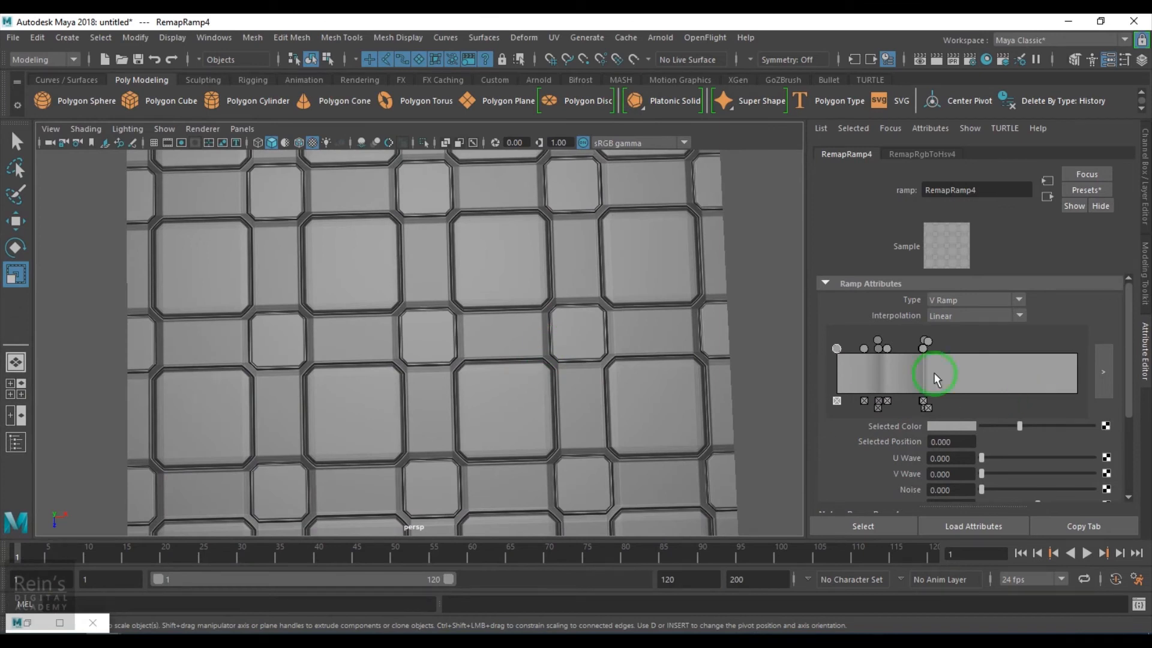
# Brighten the first RemapRamp4 entry and add a brightened entry at 0.114
pyautogui.click(1058, 429)
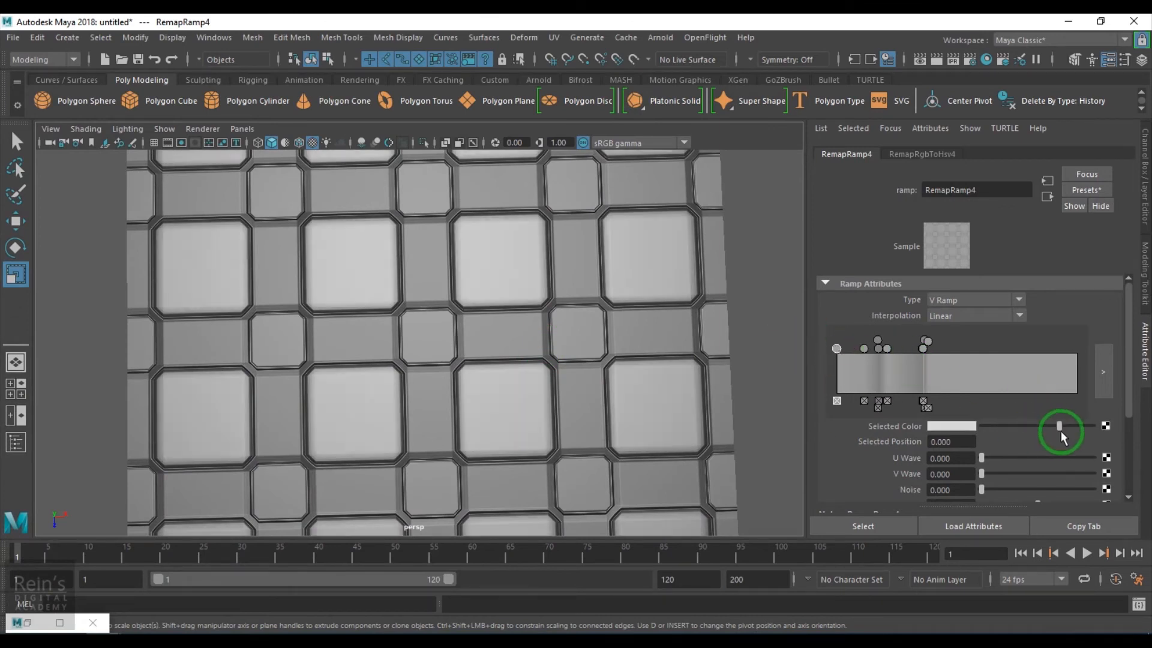
pyautogui.click(1061, 427)
pyautogui.click(872, 352)
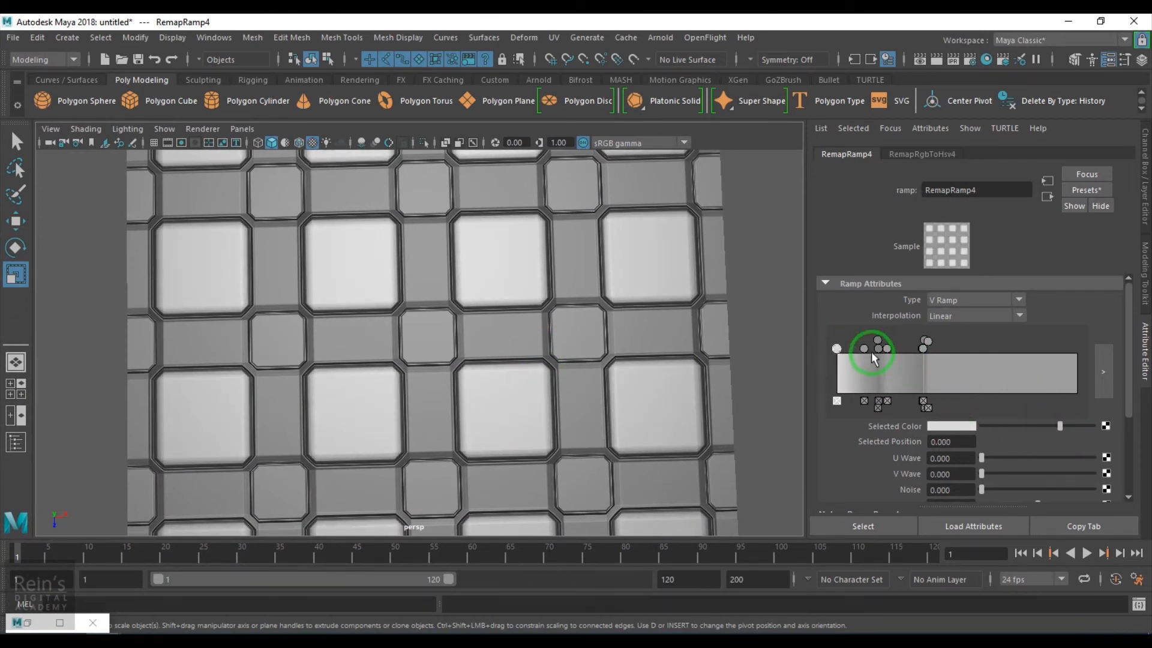
pyautogui.moveTo(1022, 426); pyautogui.dragTo(1059, 427)
pyautogui.keyDown('alt'); pyautogui.moveTo(509, 424); pyautogui.dragTo(628, 378); pyautogui.keyUp('alt')
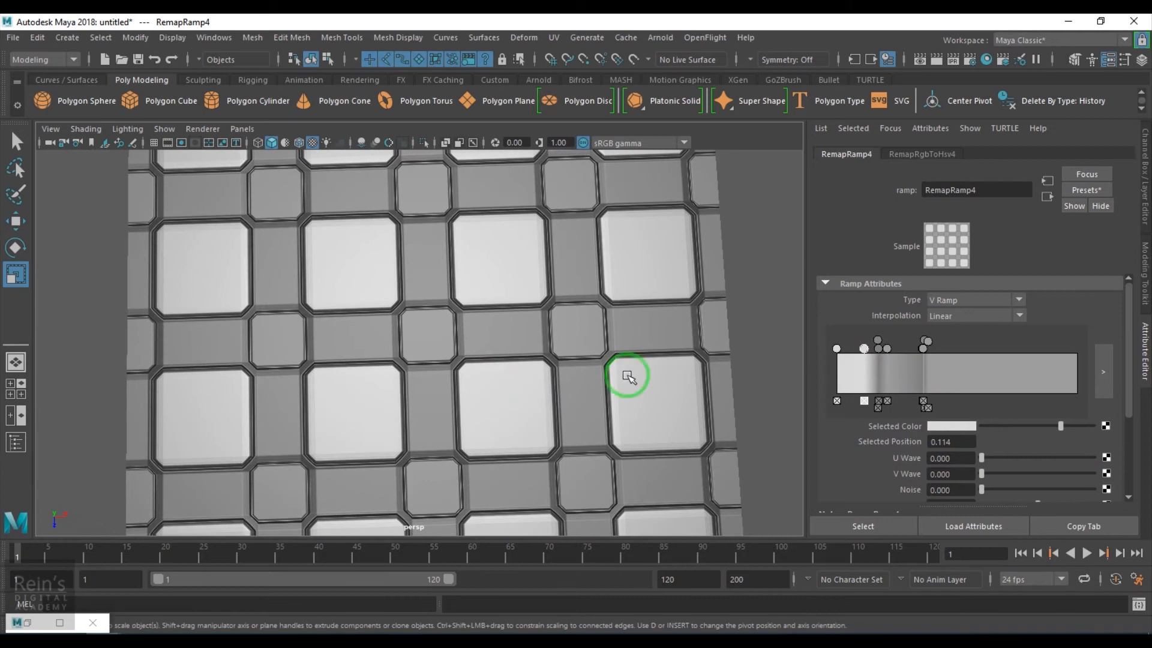
# Brighten the 0.380 entry, darken the 0.195 and 0.359 entries, shifting the latter to 0.353
pyautogui.click(932, 344)
pyautogui.moveTo(1047, 429); pyautogui.dragTo(1062, 429)
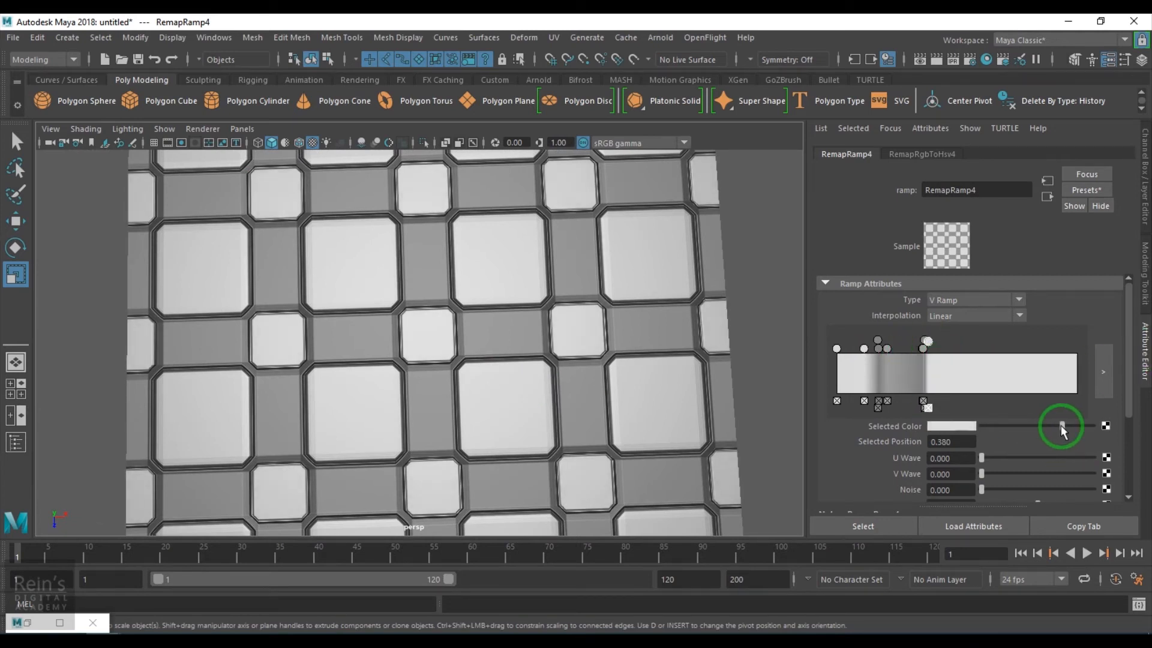
pyautogui.click(884, 349)
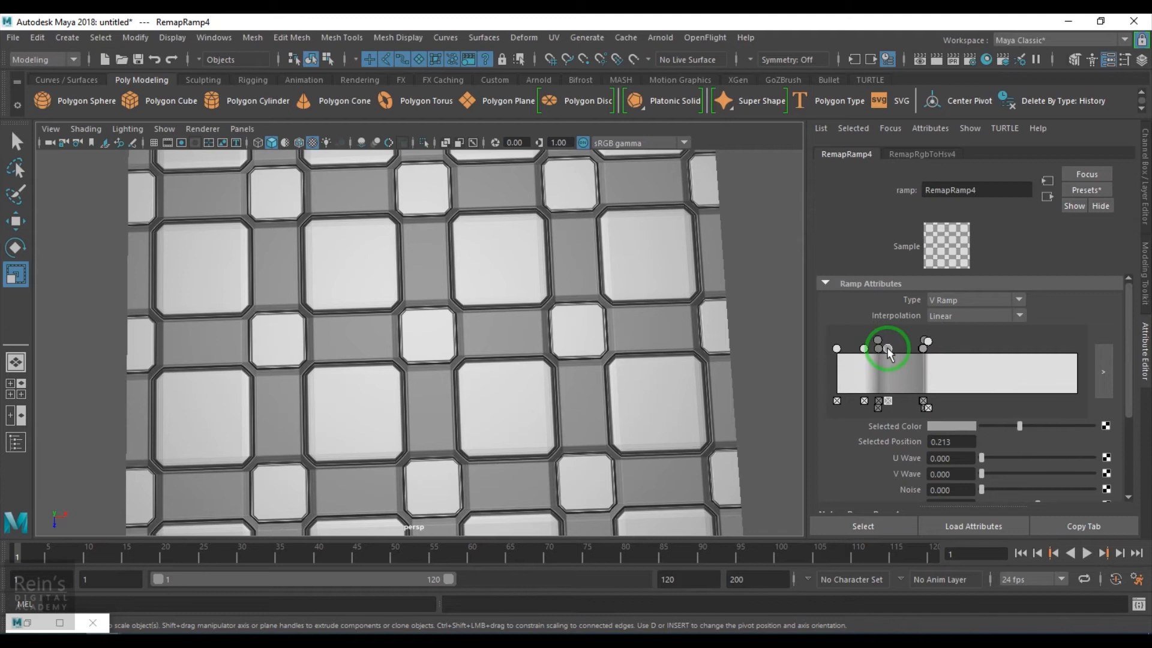
pyautogui.moveTo(1044, 427)
pyautogui.mouseDown()
pyautogui.moveTo(1027, 427)
pyautogui.moveTo(1044, 427)
pyautogui.mouseUp()
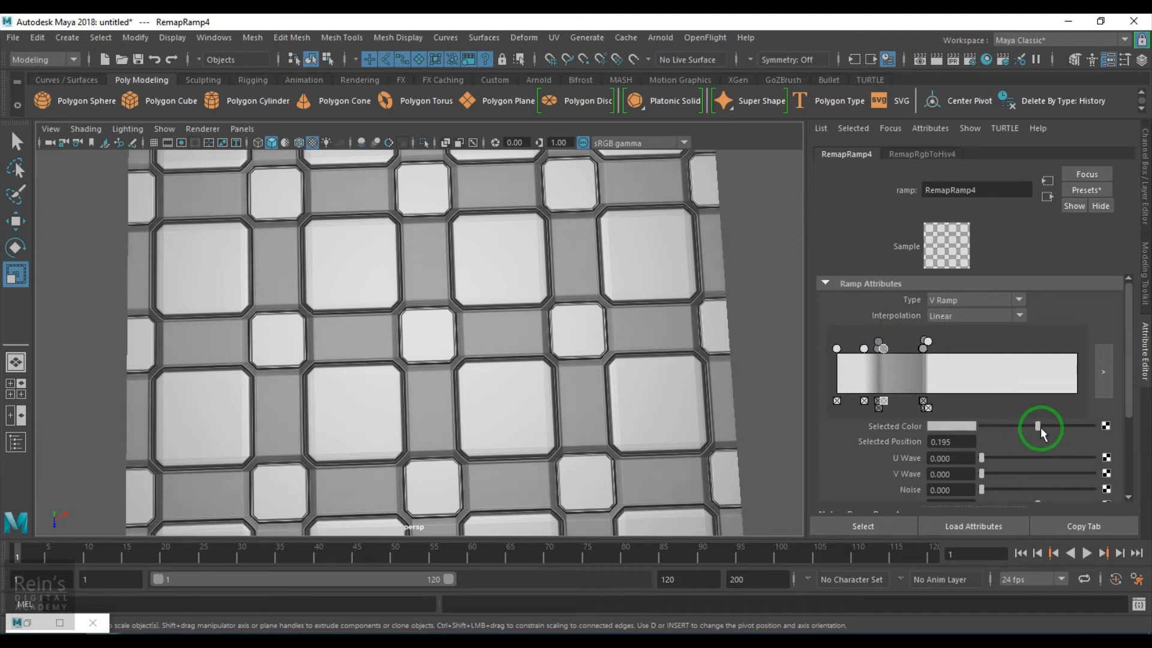
pyautogui.click(919, 350)
pyautogui.click(1006, 420)
pyautogui.moveTo(1054, 427); pyautogui.dragTo(1022, 428)
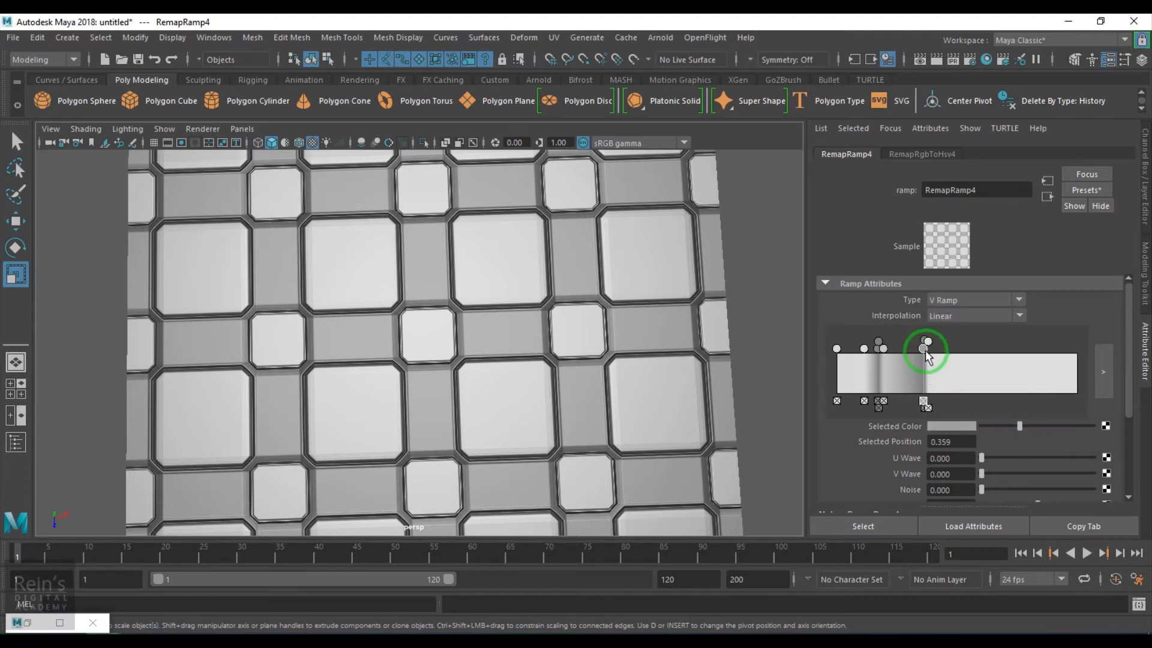
pyautogui.moveTo(923, 353); pyautogui.dragTo(922, 353)
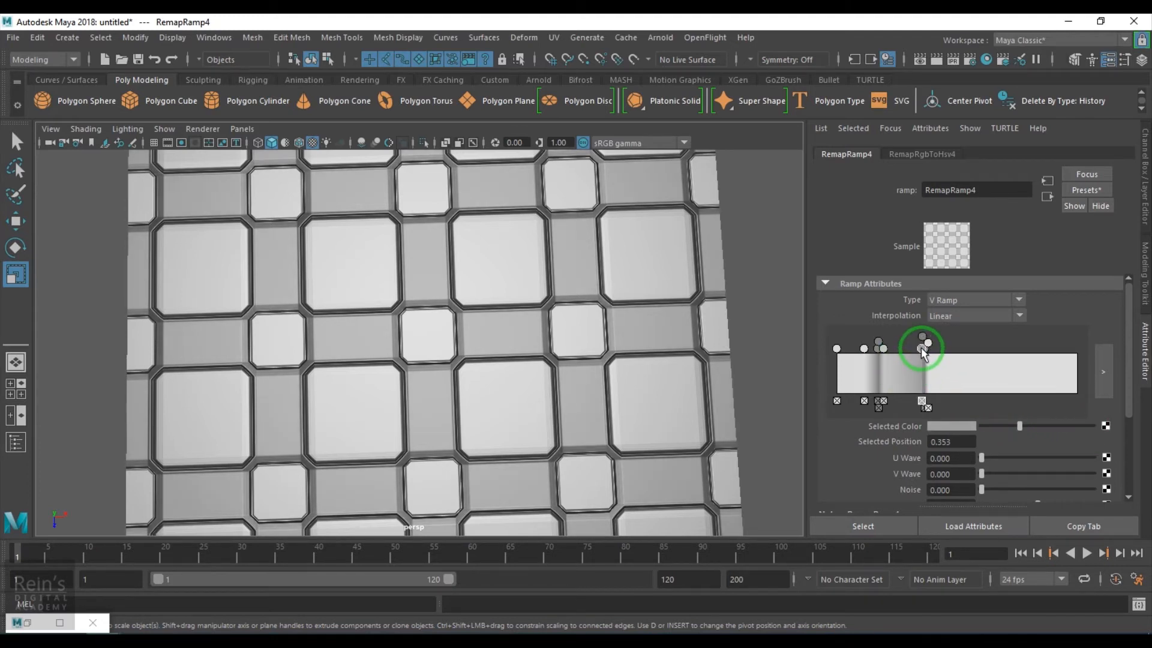
pyautogui.moveTo(1019, 427)
pyautogui.mouseDown()
pyautogui.moveTo(1088, 436)
pyautogui.moveTo(1006, 446)
pyautogui.moveTo(1020, 445)
pyautogui.mouseUp()
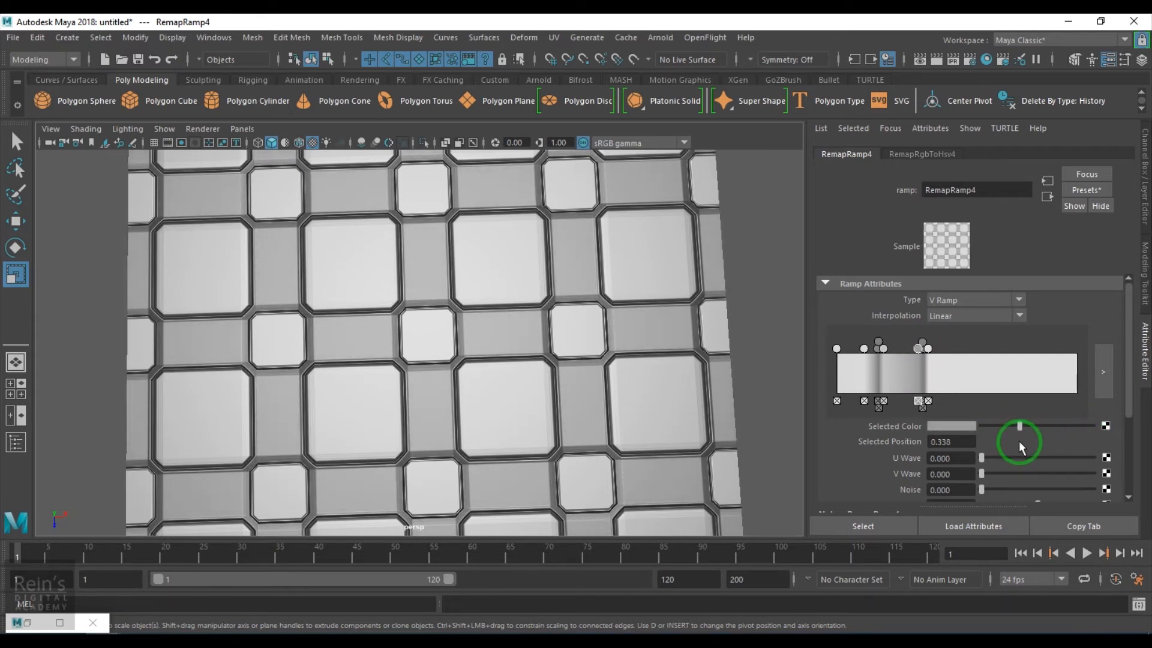
pyautogui.keyDown('alt'); pyautogui.moveTo(342, 359); pyautogui.dragTo(252, 357, button='right'); pyautogui.keyUp('alt')
# Orbit and zoom to check the tile highlights, then restore Hypershade
pyautogui.moveTo(474, 383)
pyautogui.keyDown('alt'); pyautogui.mouseDown()
pyautogui.moveTo(552, 340)
pyautogui.moveTo(562, 370)
pyautogui.moveTo(601, 376)
pyautogui.moveTo(453, 380)
pyautogui.moveTo(460, 399)
pyautogui.moveTo(534, 379)
pyautogui.moveTo(527, 360)
pyautogui.moveTo(457, 385)
pyautogui.mouseUp(); pyautogui.keyUp('alt')
pyautogui.keyDown('alt'); pyautogui.moveTo(458, 386); pyautogui.dragTo(533, 461, button='right'); pyautogui.keyUp('alt')
pyautogui.keyDown('alt'); pyautogui.moveTo(533, 461); pyautogui.dragTo(531, 415); pyautogui.keyUp('alt')
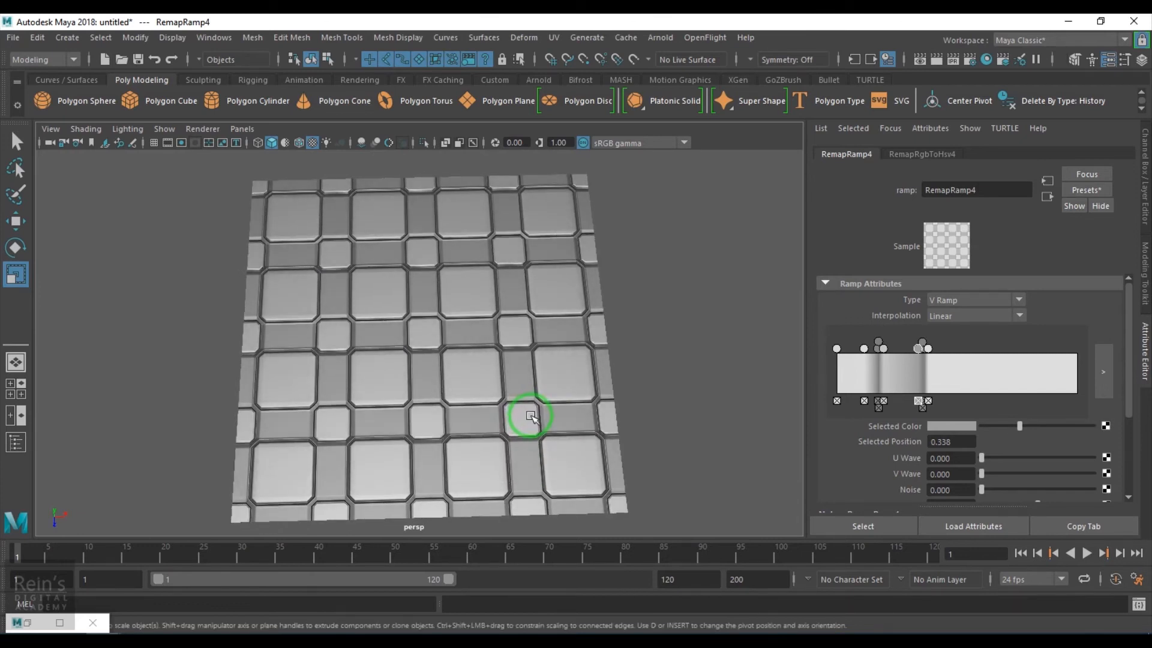
pyautogui.moveTo(552, 444)
pyautogui.keyDown('alt'); pyautogui.mouseDown()
pyautogui.moveTo(556, 406)
pyautogui.moveTo(544, 433)
pyautogui.mouseUp(); pyautogui.keyUp('alt')
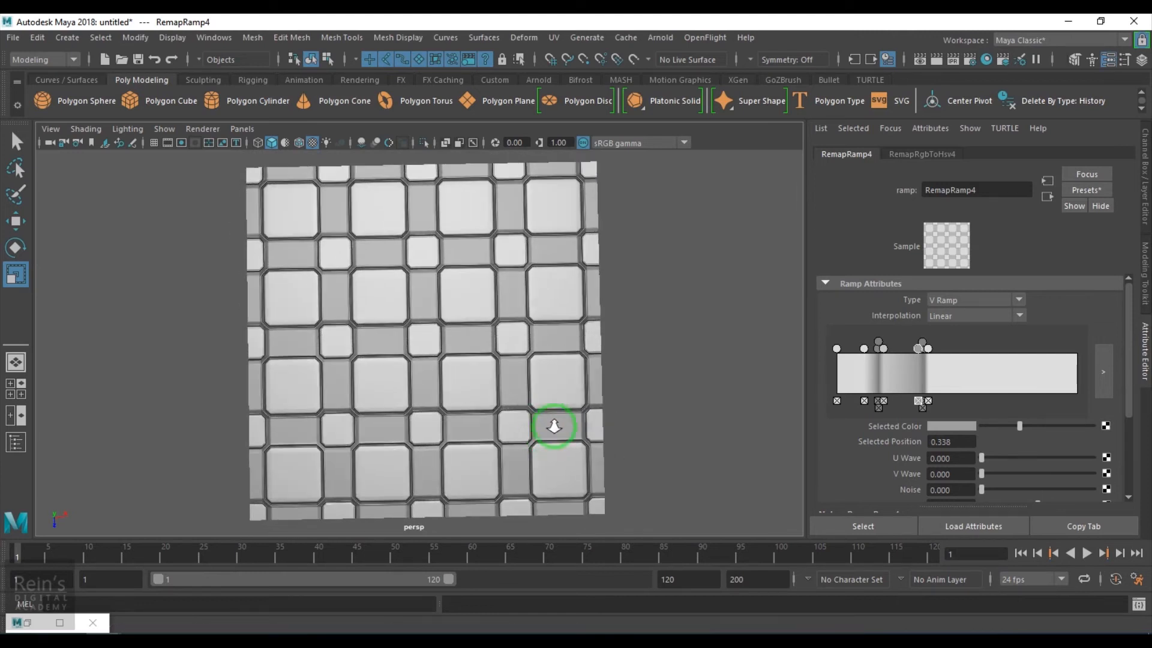
pyautogui.keyDown('alt'); pyautogui.moveTo(545, 413); pyautogui.dragTo(561, 439, button='right'); pyautogui.keyUp('alt')
pyautogui.click(60, 622)
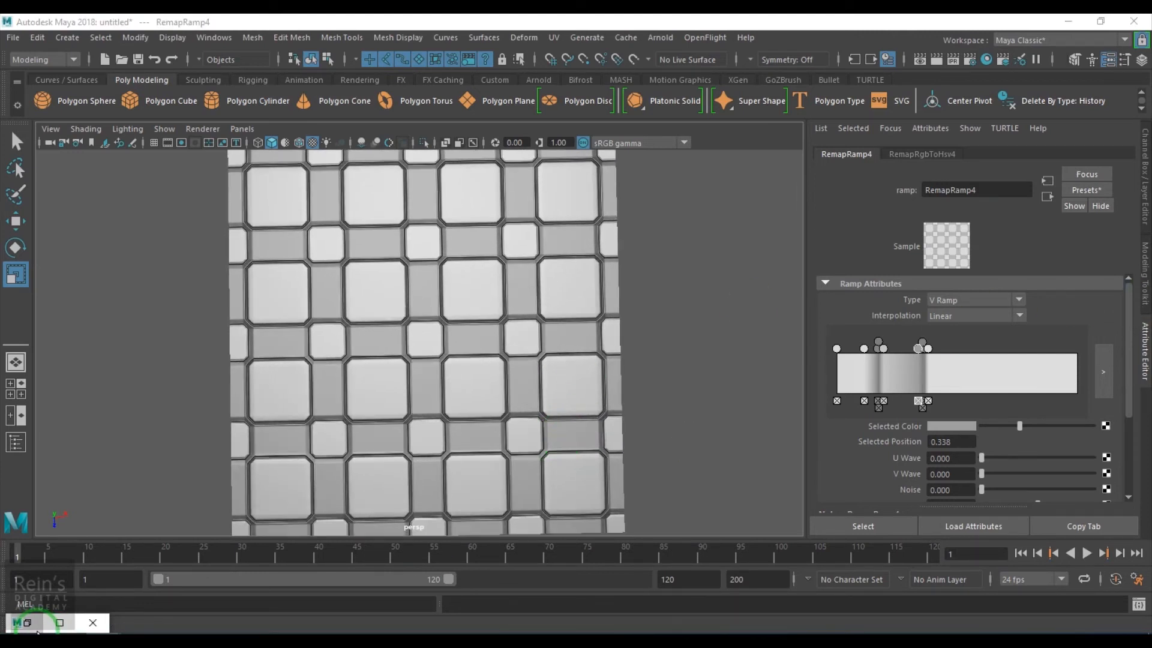
pyautogui.moveTo(427, 96); pyautogui.dragTo(751, 95)
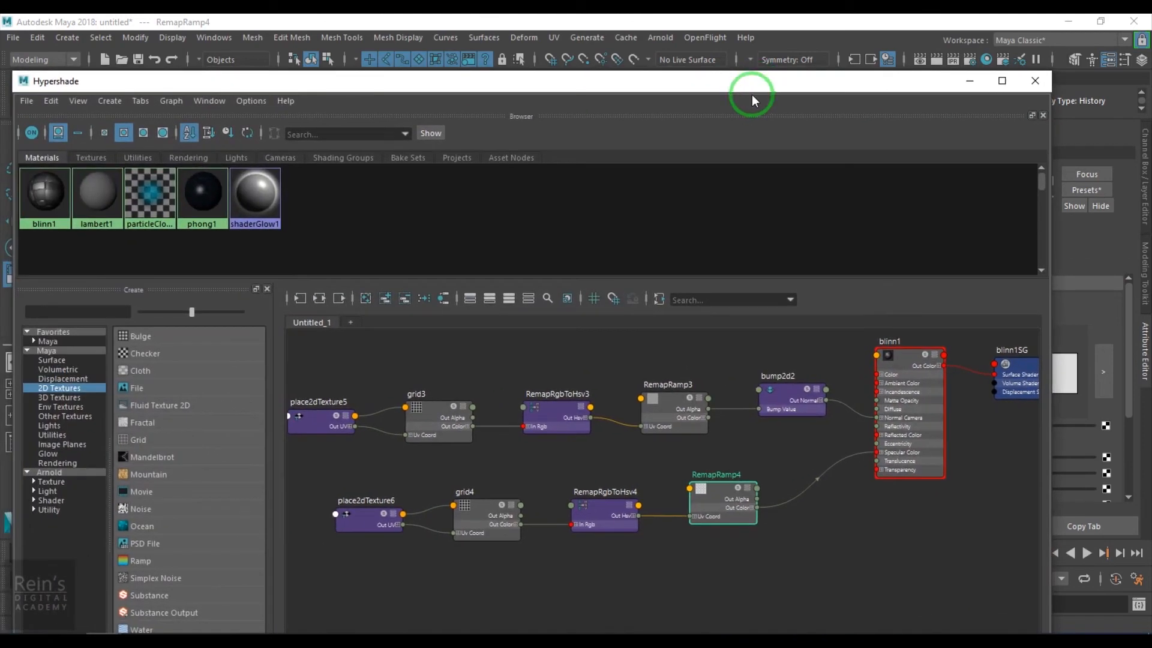
# Create a fractal texture via Tab search 'fra' and place it beside grid3
pyautogui.click(419, 465)
pyautogui.press('Tab')
pyautogui.write('fra')
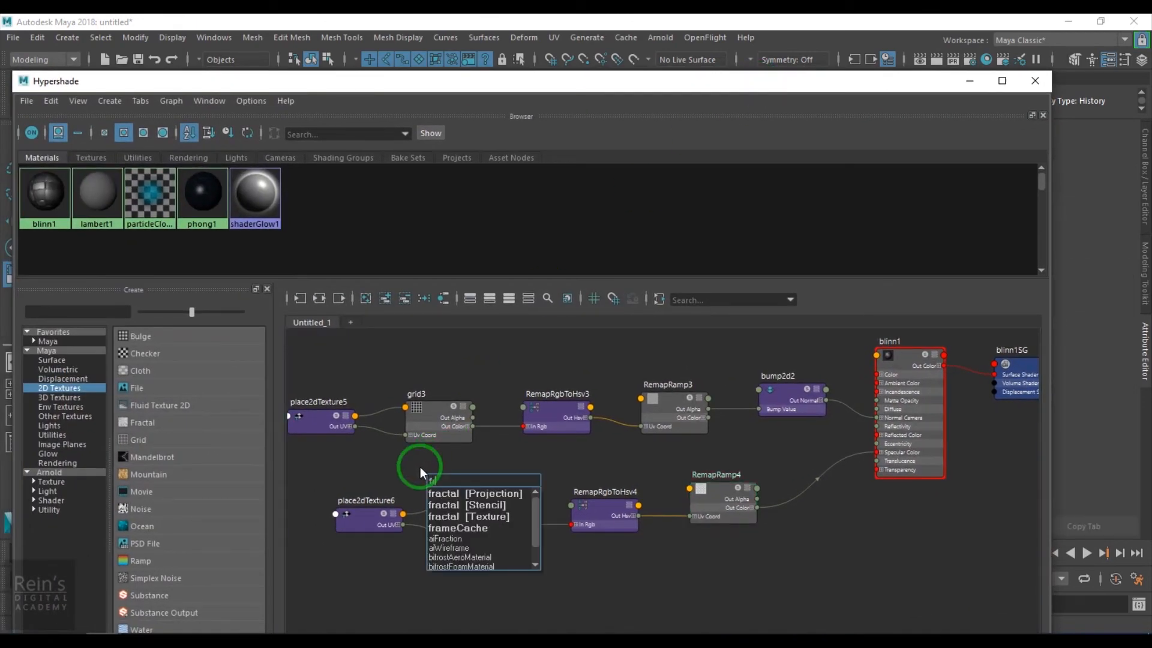
pyautogui.click(481, 520)
pyautogui.moveTo(543, 482); pyautogui.dragTo(355, 457)
pyautogui.click(447, 415)
pyautogui.moveTo(815, 80); pyautogui.dragTo(578, 67)
pyautogui.keyDown('alt'); pyautogui.moveTo(527, 442); pyautogui.dragTo(779, 451, button='middle'); pyautogui.keyUp('alt')
pyautogui.keyDown('alt'); pyautogui.moveTo(439, 402); pyautogui.dragTo(583, 504, button='right'); pyautogui.keyUp('alt')
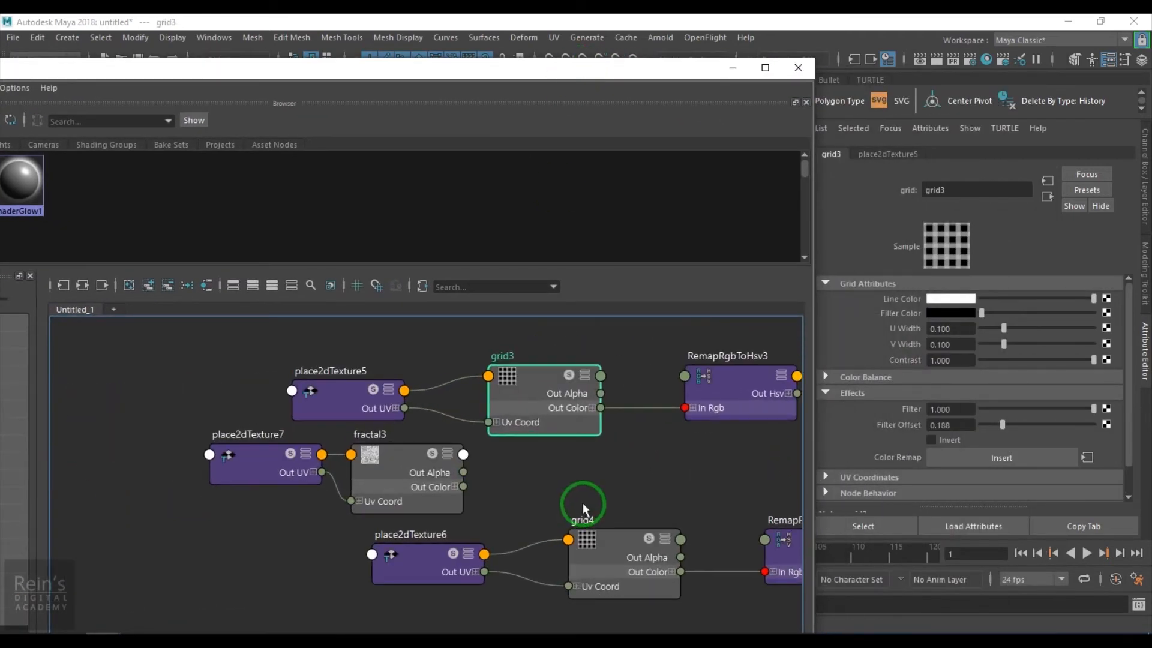
# Connect fractal3's outAlpha to grid3's uWidth and vWidth in the Connection Editor
pyautogui.moveTo(727, 427); pyautogui.dragTo(886, 335, button='middle')
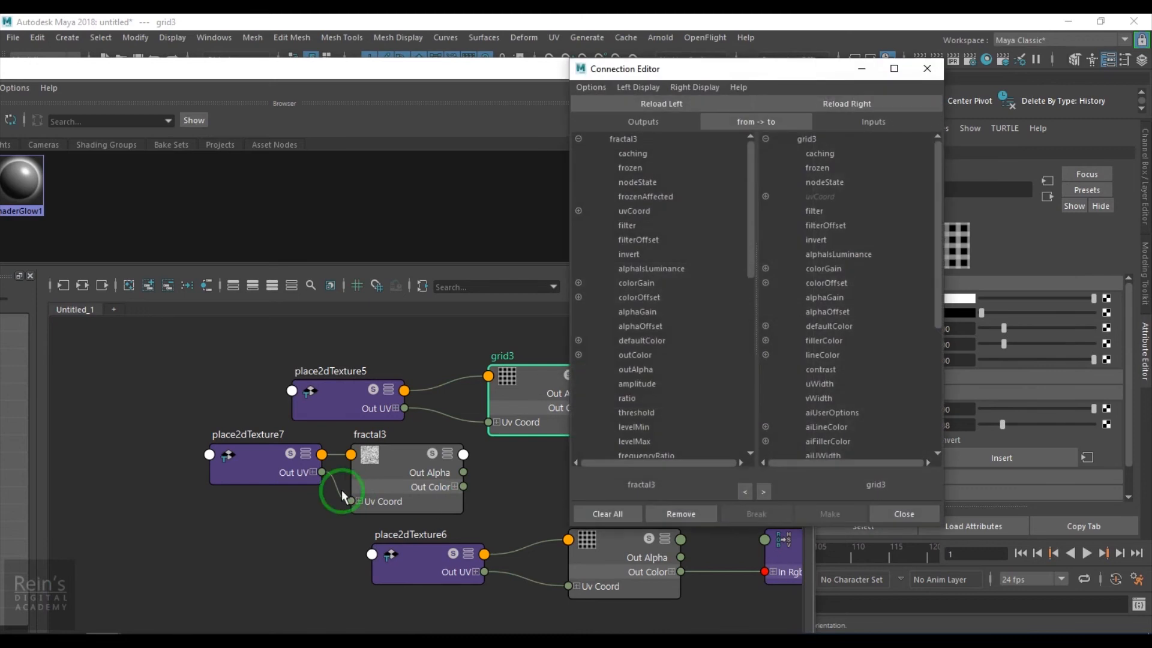
pyautogui.click(634, 369)
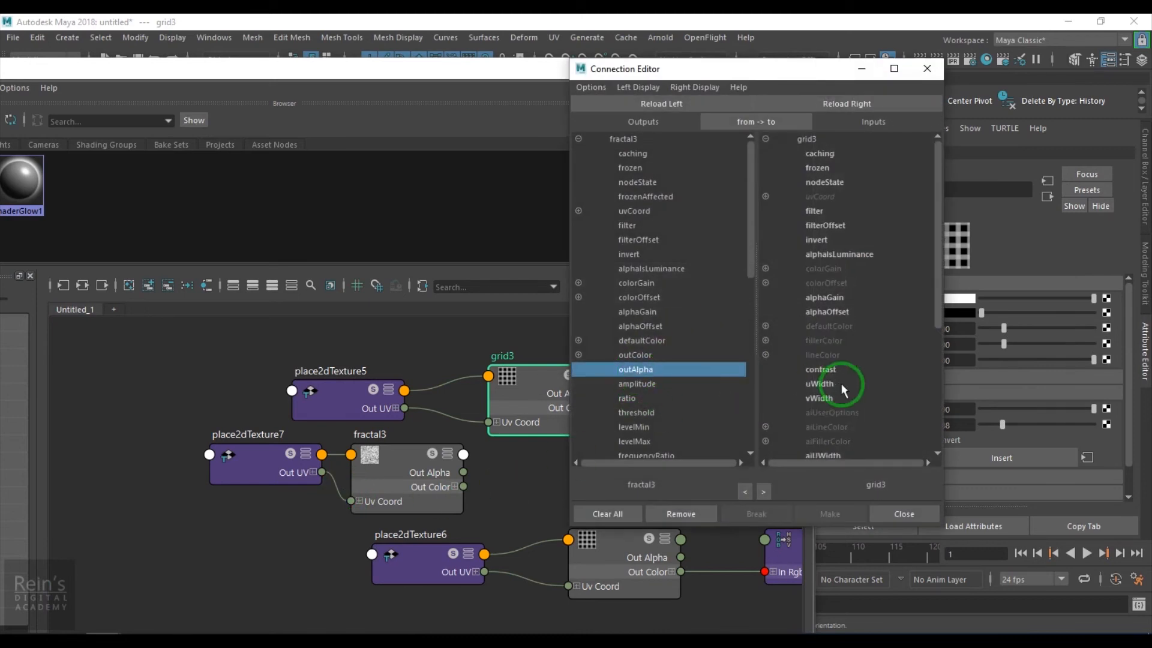
pyautogui.click(828, 382)
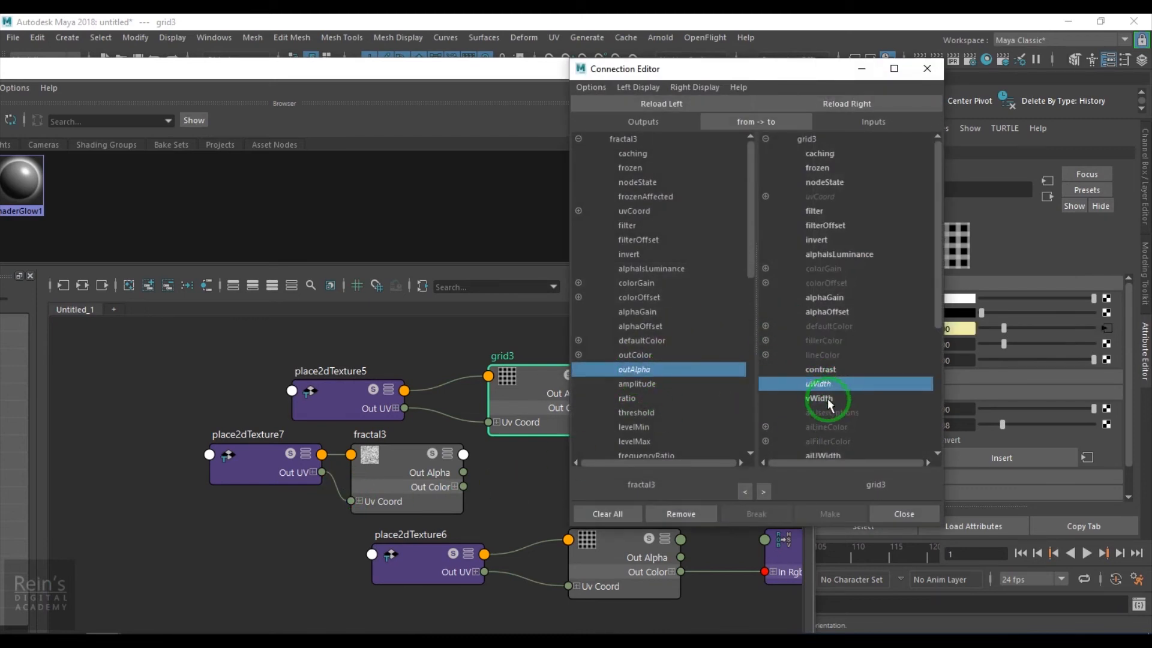
pyautogui.click(817, 398)
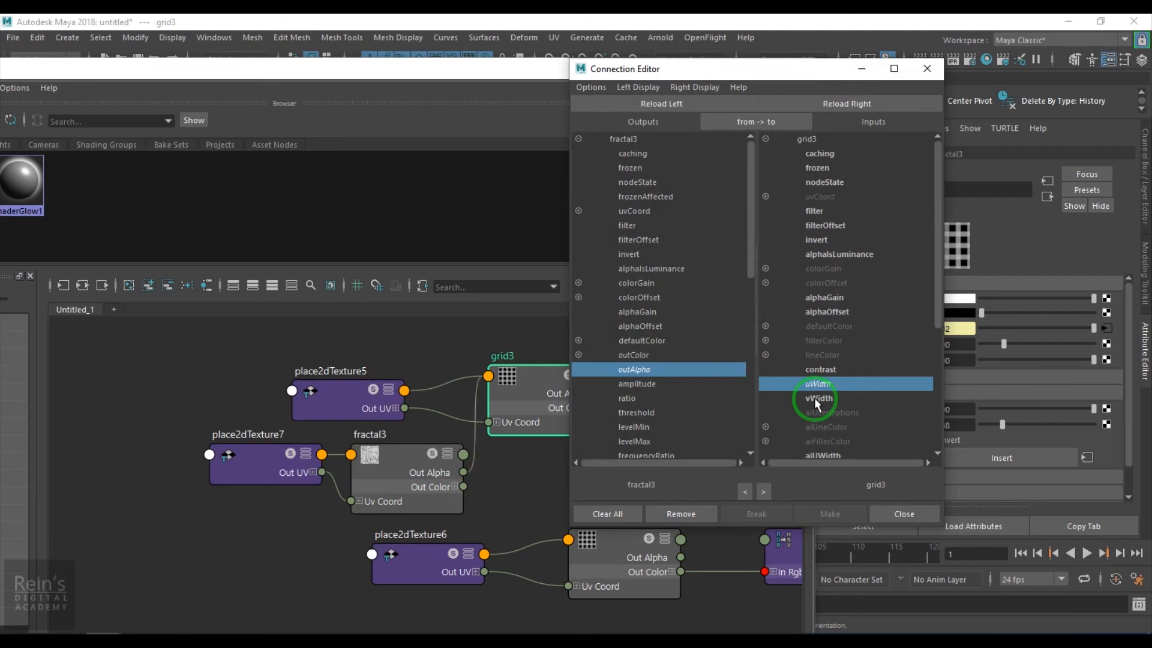
pyautogui.click(927, 69)
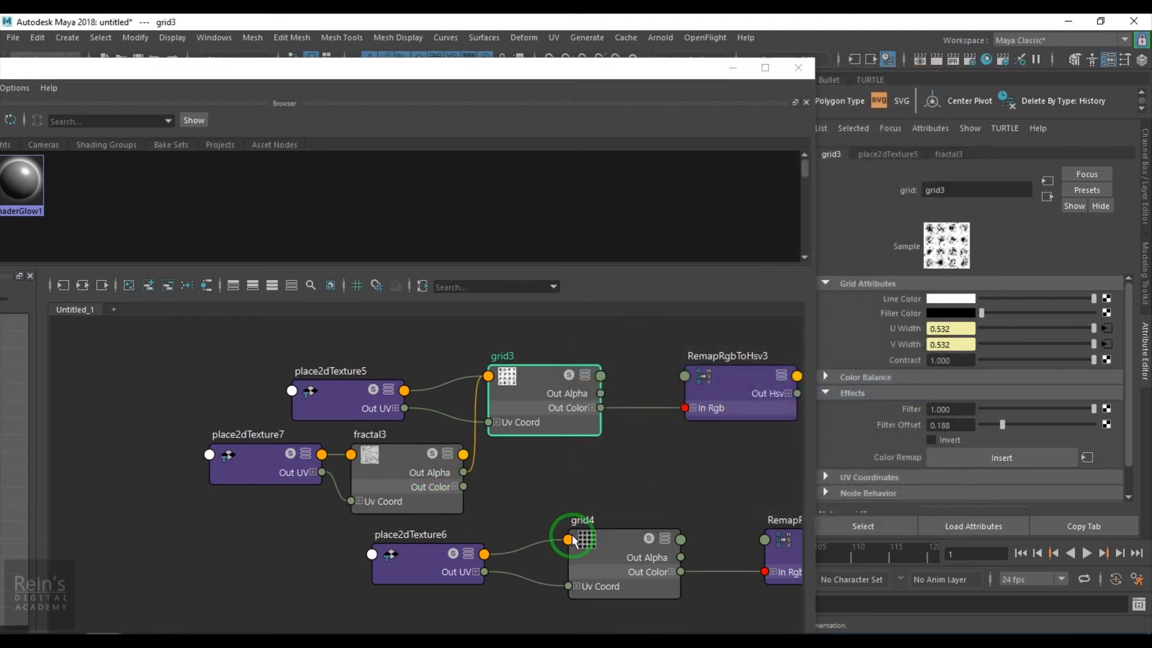
# Wire fractal3's outAlpha into grid4's uWidth and vWidth as well
pyautogui.click(622, 546)
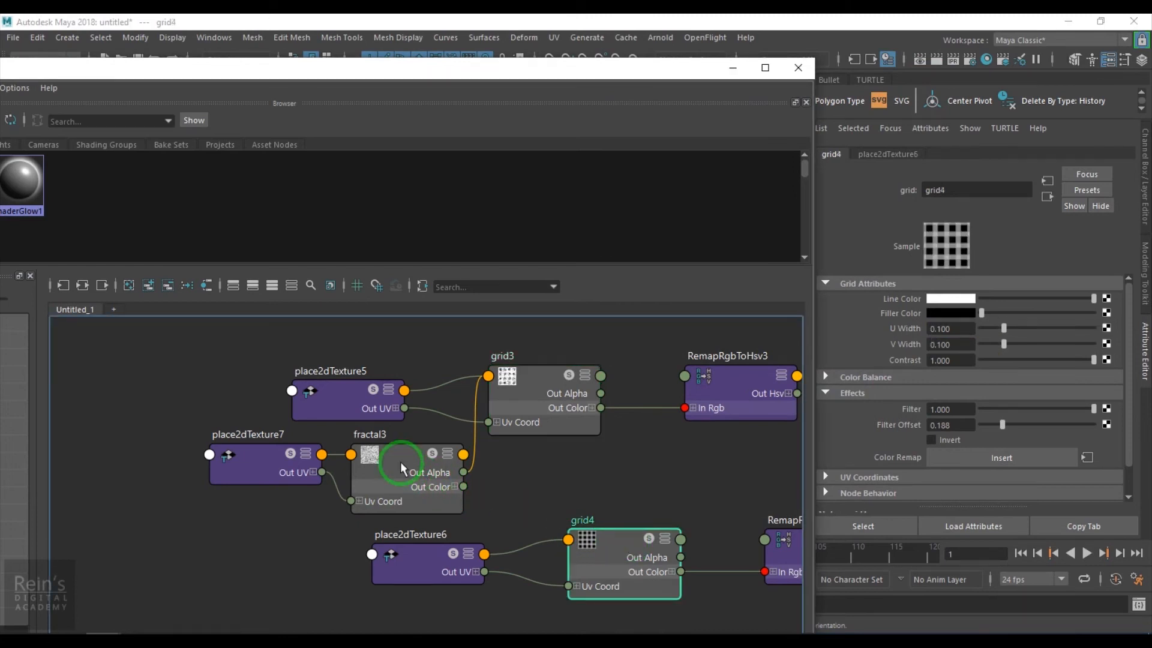
pyautogui.moveTo(881, 336); pyautogui.dragTo(877, 341, button='middle')
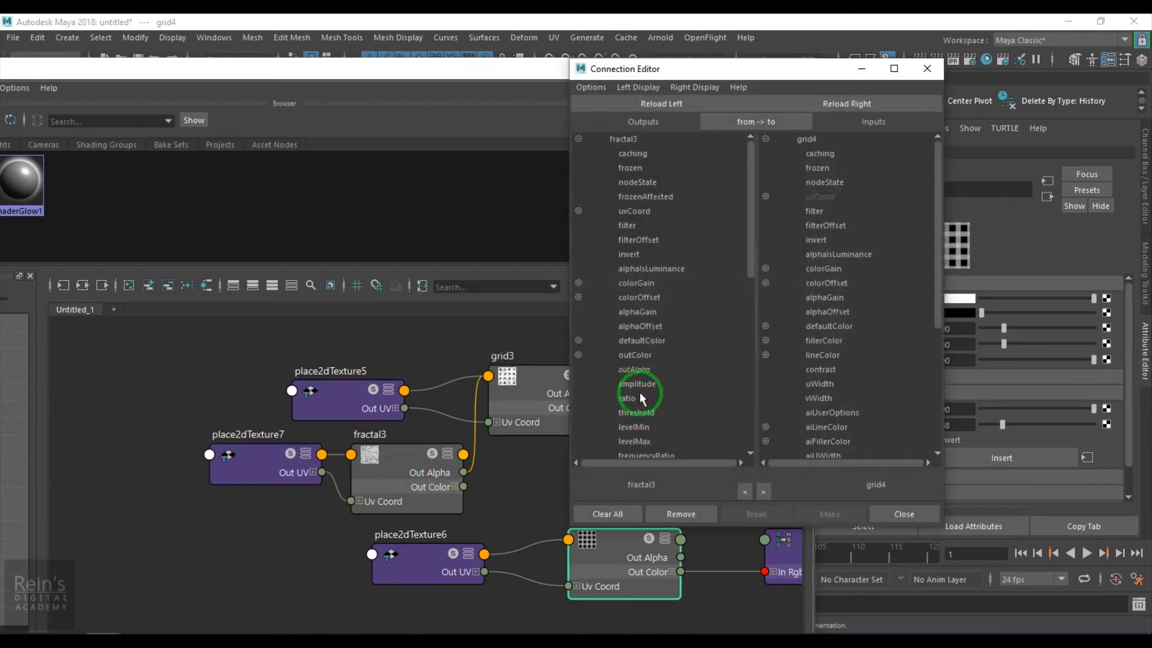
pyautogui.click(640, 371)
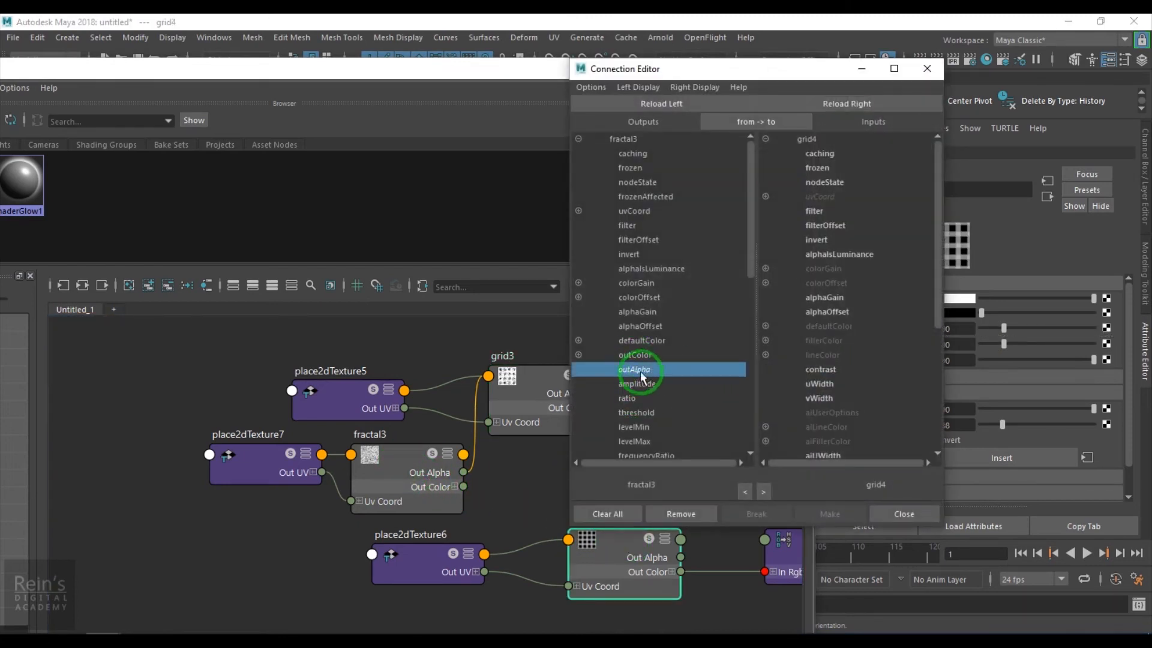
pyautogui.click(823, 384)
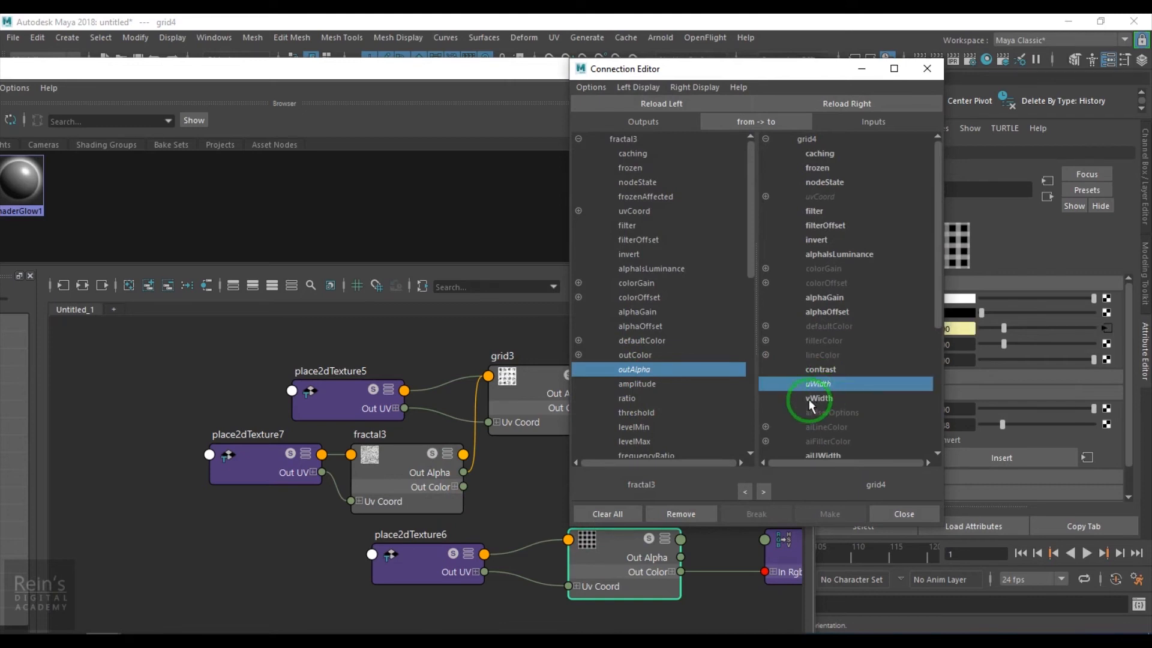
pyautogui.click(816, 398)
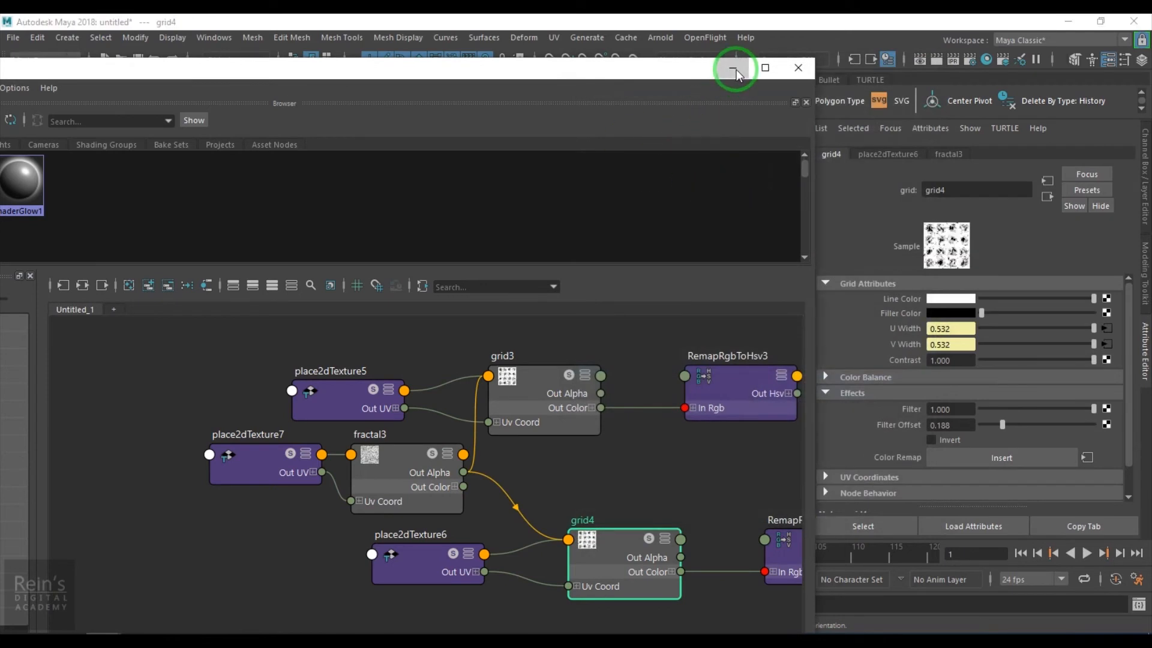
pyautogui.click(735, 67)
pyautogui.click(1106, 328)
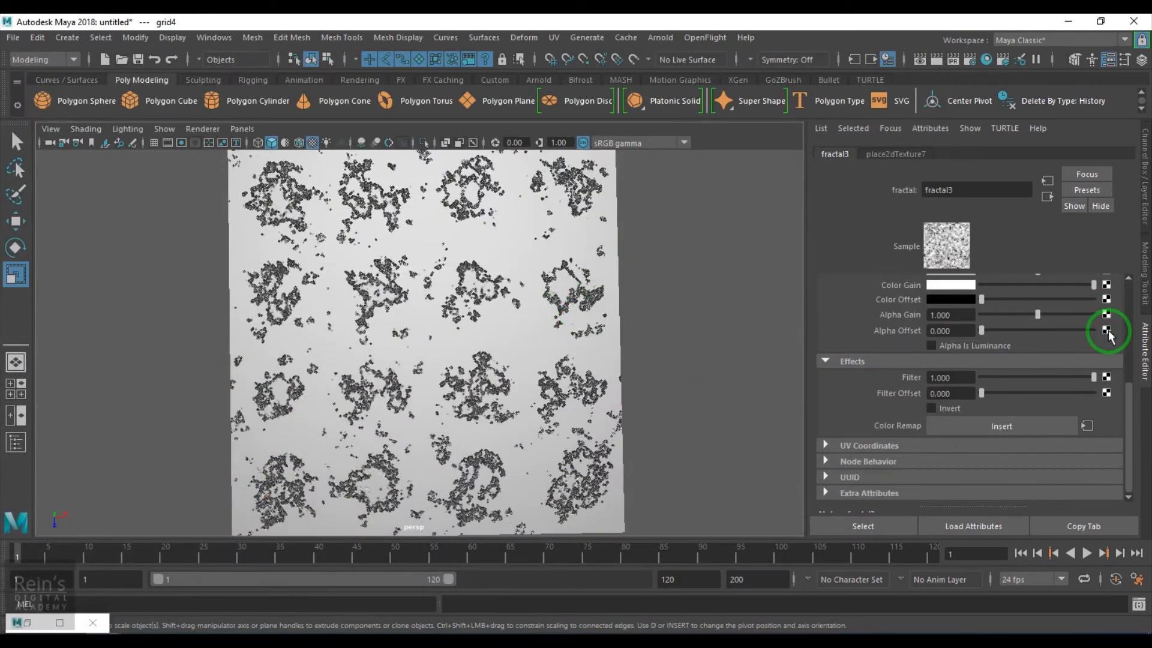
# Tune fractal3 to Amplitude 0.084 with Inflection on, adjusting Threshold, Frequency Ratio and Bias until bevelled square tiles appear
pyautogui.scroll(-3, 1031, 393)
pyautogui.scroll(3, 1031, 393)
pyautogui.moveTo(1081, 294); pyautogui.dragTo(991, 317)
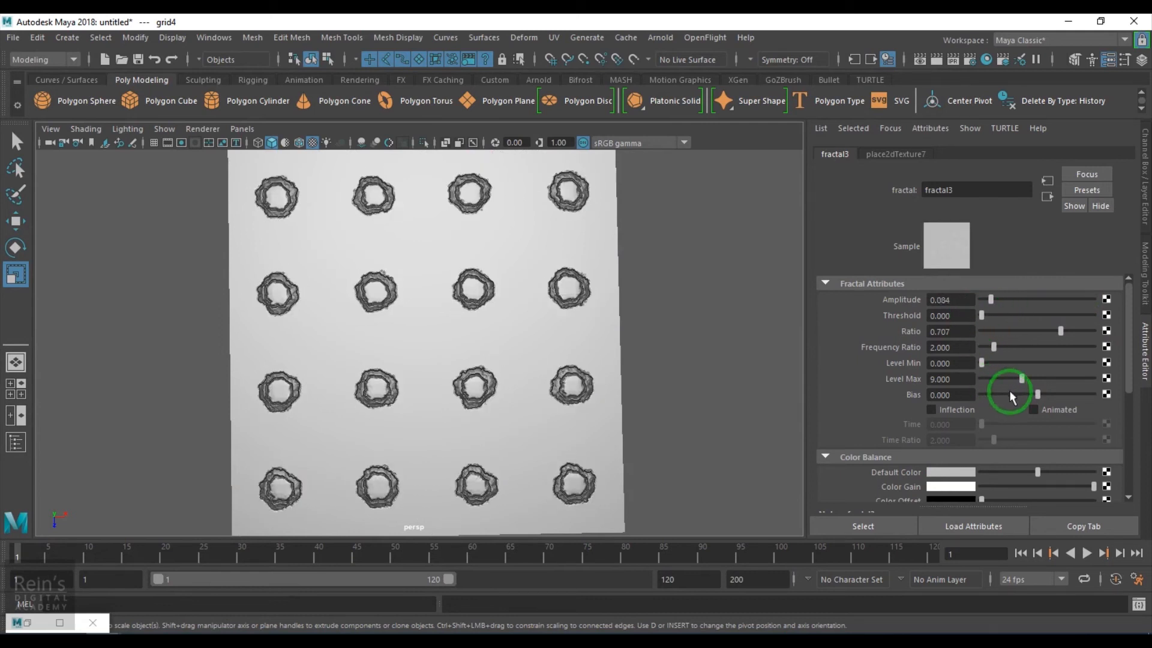
pyautogui.moveTo(1032, 396); pyautogui.dragTo(1006, 395)
pyautogui.click(971, 408)
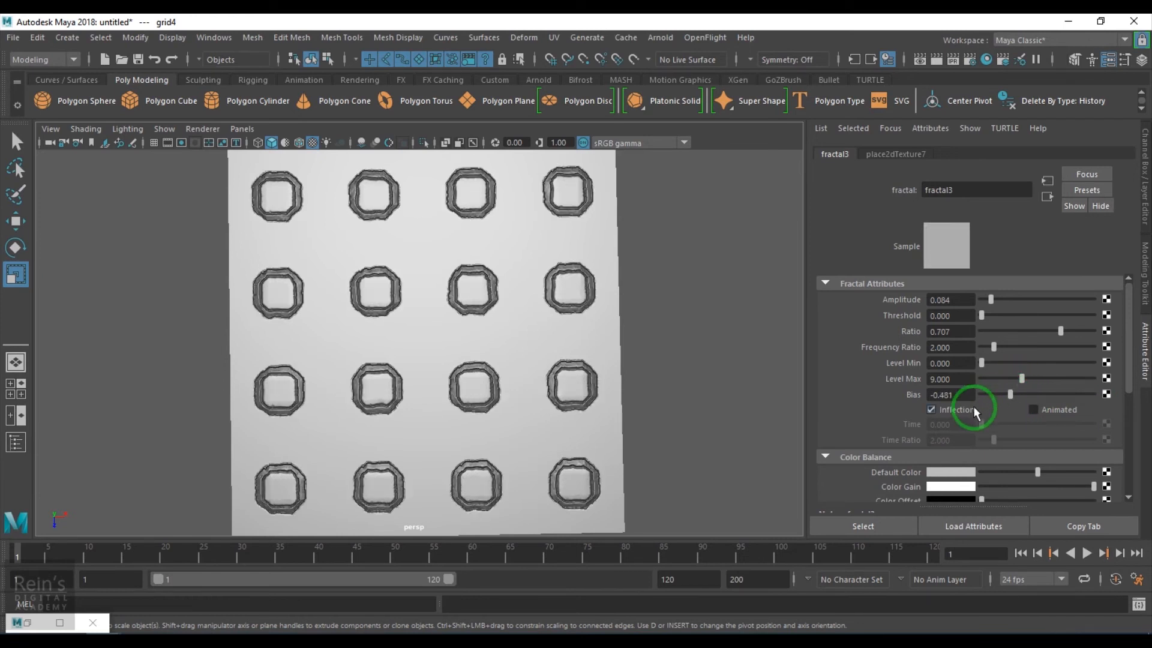
pyautogui.moveTo(1000, 316); pyautogui.dragTo(1106, 331)
pyautogui.moveTo(1005, 355); pyautogui.dragTo(1111, 330)
pyautogui.moveTo(1009, 406)
pyautogui.mouseDown()
pyautogui.moveTo(1050, 392)
pyautogui.moveTo(985, 393)
pyautogui.moveTo(1008, 397)
pyautogui.moveTo(986, 401)
pyautogui.moveTo(1014, 409)
pyautogui.moveTo(998, 412)
pyautogui.mouseUp()
# Set fractal3's Bias to -0.766, Frequency Ratio and Ratio to 1.000, and Threshold near 0.006
pyautogui.keyDown('alt'); pyautogui.moveTo(419, 300); pyautogui.dragTo(482, 446); pyautogui.keyUp('alt')
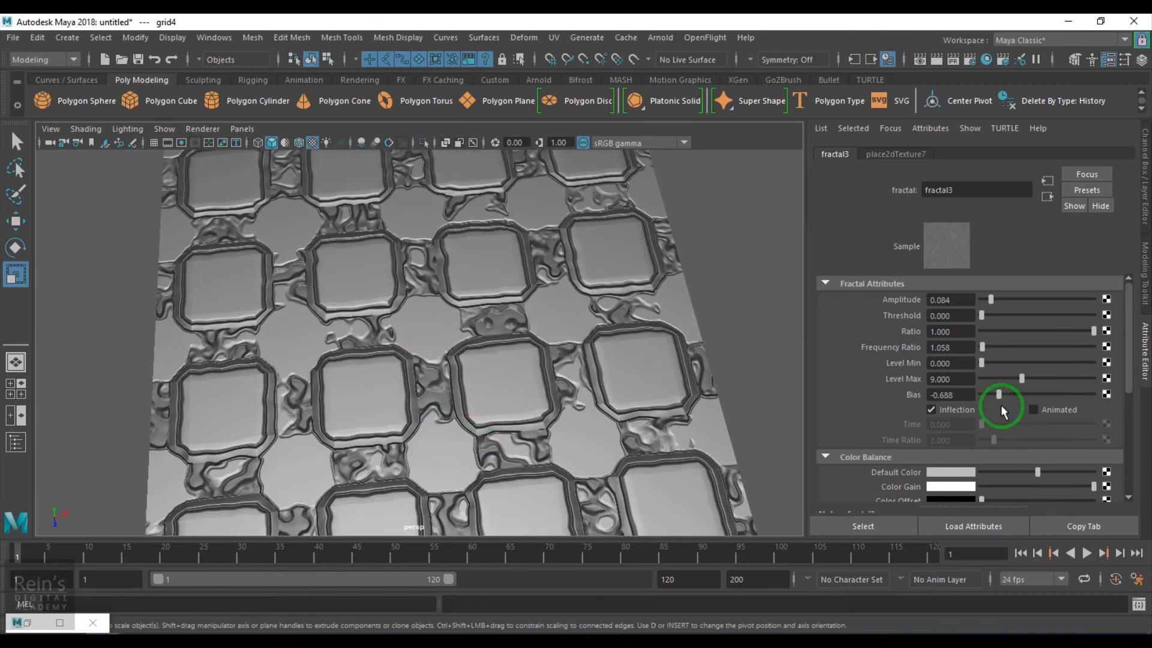
pyautogui.moveTo(992, 396)
pyautogui.mouseDown()
pyautogui.moveTo(1088, 401)
pyautogui.moveTo(988, 416)
pyautogui.mouseUp()
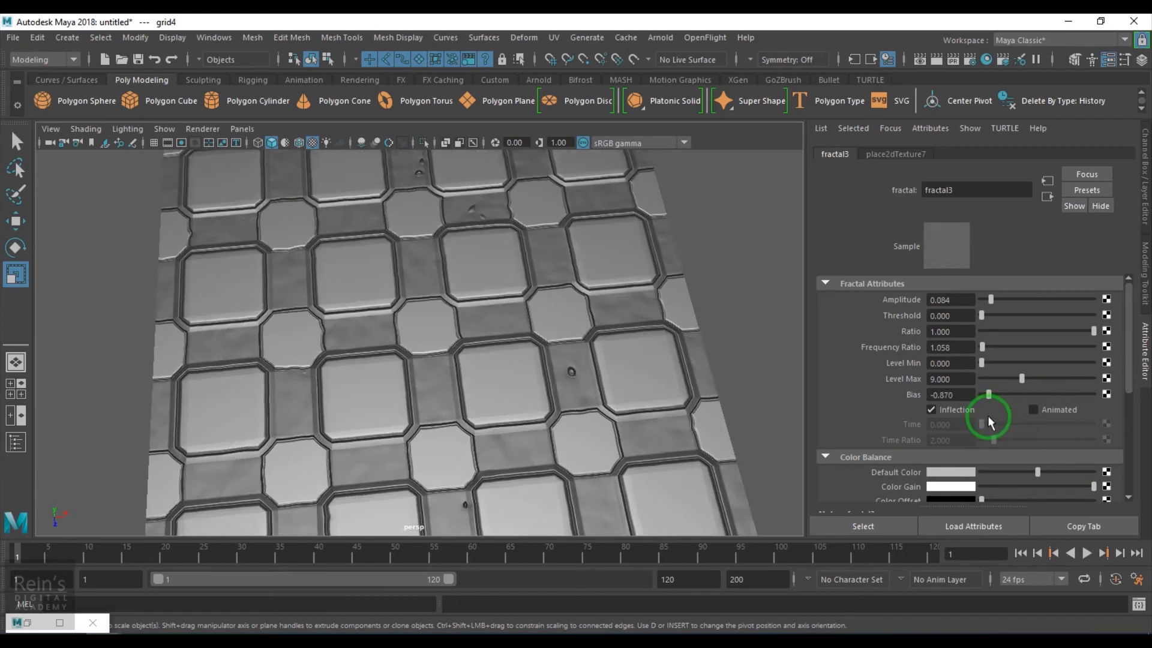
pyautogui.moveTo(987, 419); pyautogui.dragTo(994, 418)
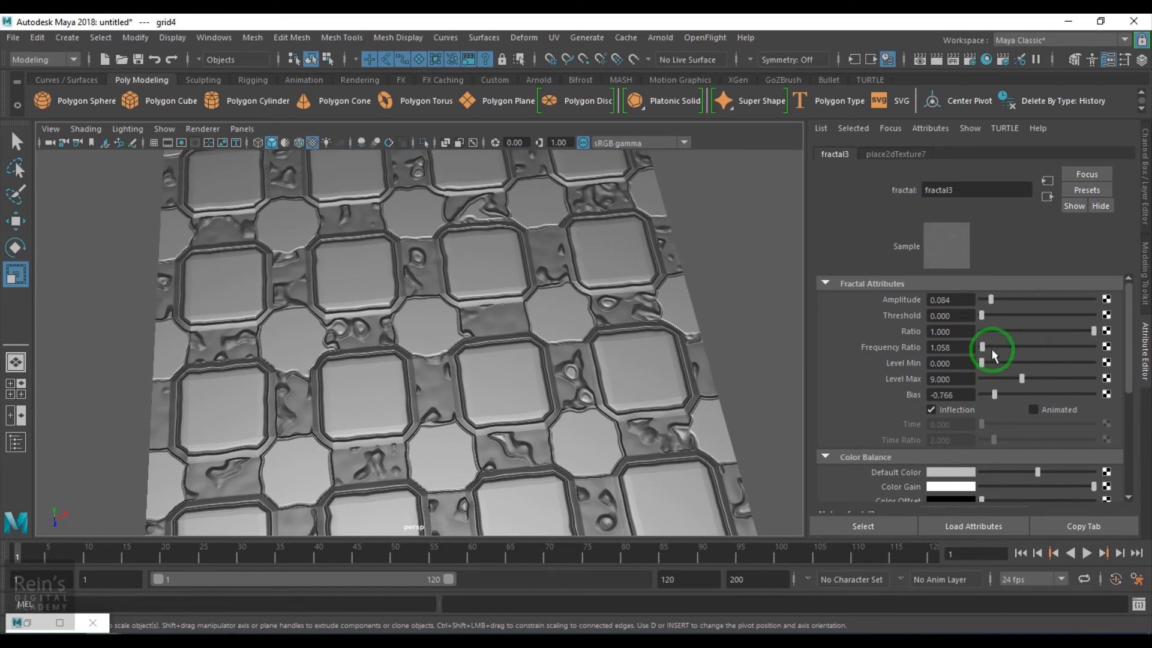
pyautogui.moveTo(987, 345)
pyautogui.mouseDown()
pyautogui.moveTo(1010, 350)
pyautogui.moveTo(980, 360)
pyautogui.mouseUp()
pyautogui.moveTo(1009, 323); pyautogui.dragTo(1106, 342)
pyautogui.moveTo(993, 318)
pyautogui.mouseDown()
pyautogui.moveTo(1070, 322)
pyautogui.moveTo(966, 330)
pyautogui.moveTo(982, 332)
pyautogui.moveTo(1010, 300)
pyautogui.moveTo(1020, 308)
pyautogui.moveTo(985, 317)
pyautogui.moveTo(990, 330)
pyautogui.mouseUp()
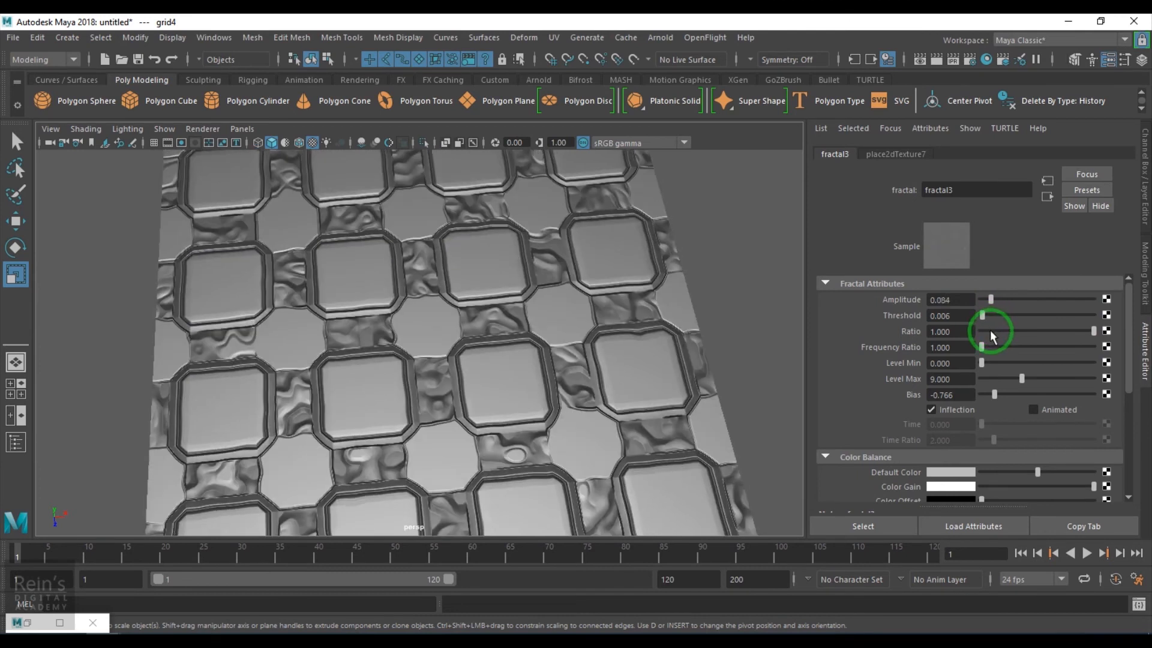
# View the plane straight on and lower fractal3's Level Max to 6.981, leaving square rings
pyautogui.keyDown('alt'); pyautogui.moveTo(530, 368); pyautogui.dragTo(465, 375, button='right'); pyautogui.keyUp('alt')
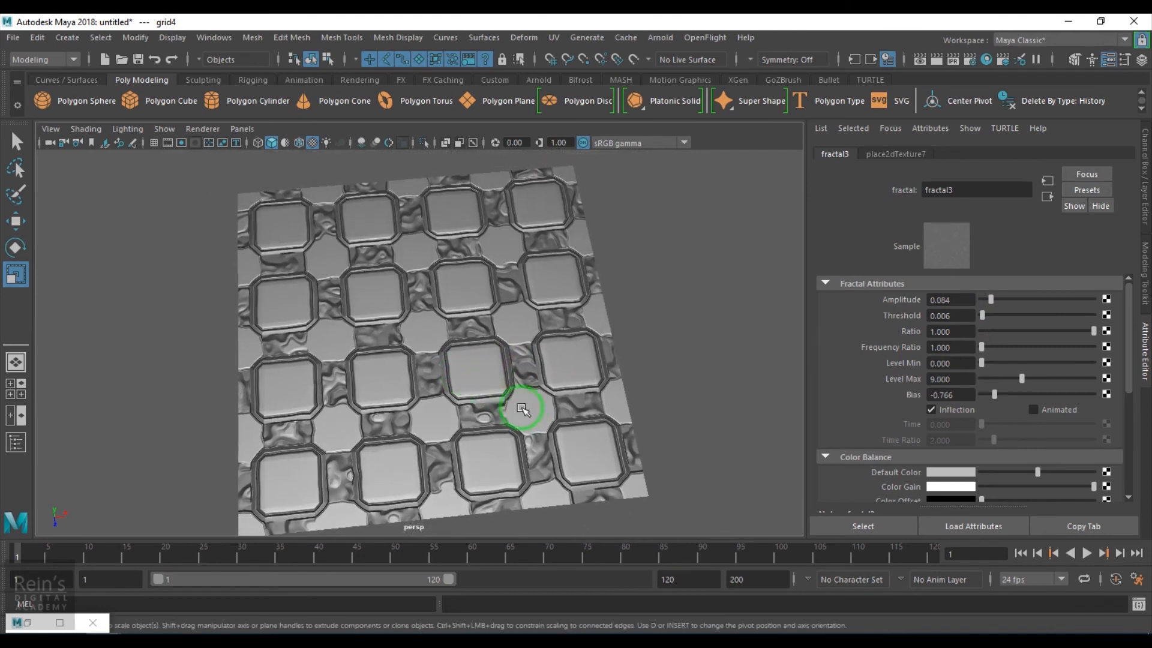
pyautogui.keyDown('alt'); pyautogui.moveTo(512, 417); pyautogui.dragTo(497, 424); pyautogui.keyUp('alt')
pyautogui.moveTo(978, 317); pyautogui.dragTo(990, 308)
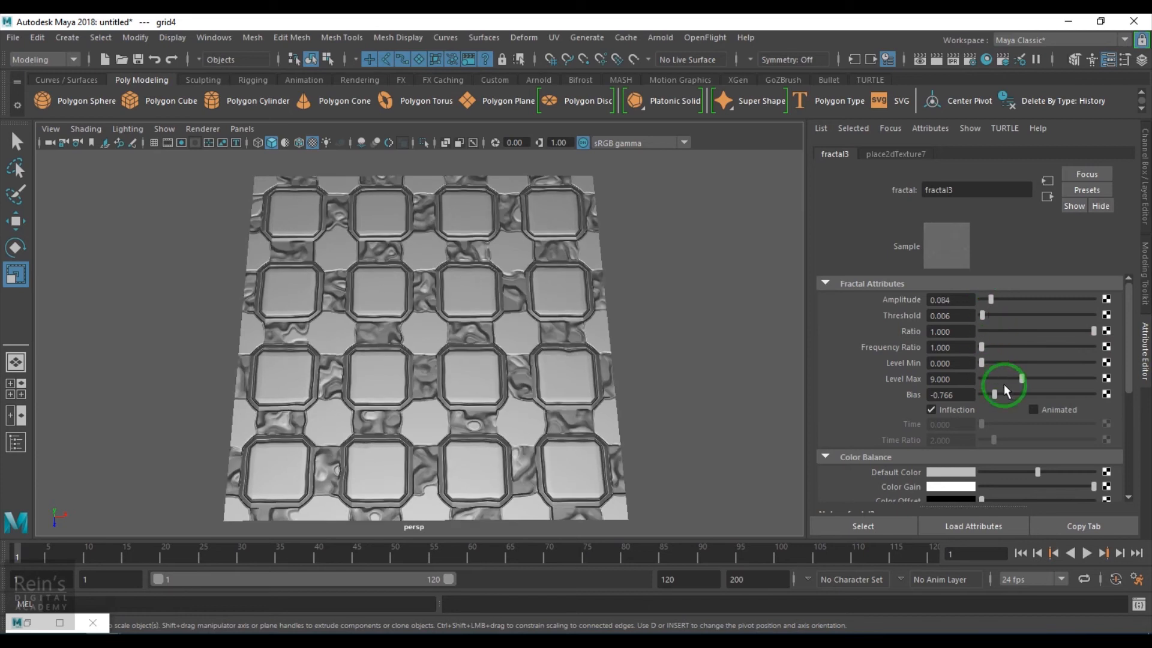
pyautogui.moveTo(1021, 379); pyautogui.dragTo(1012, 412)
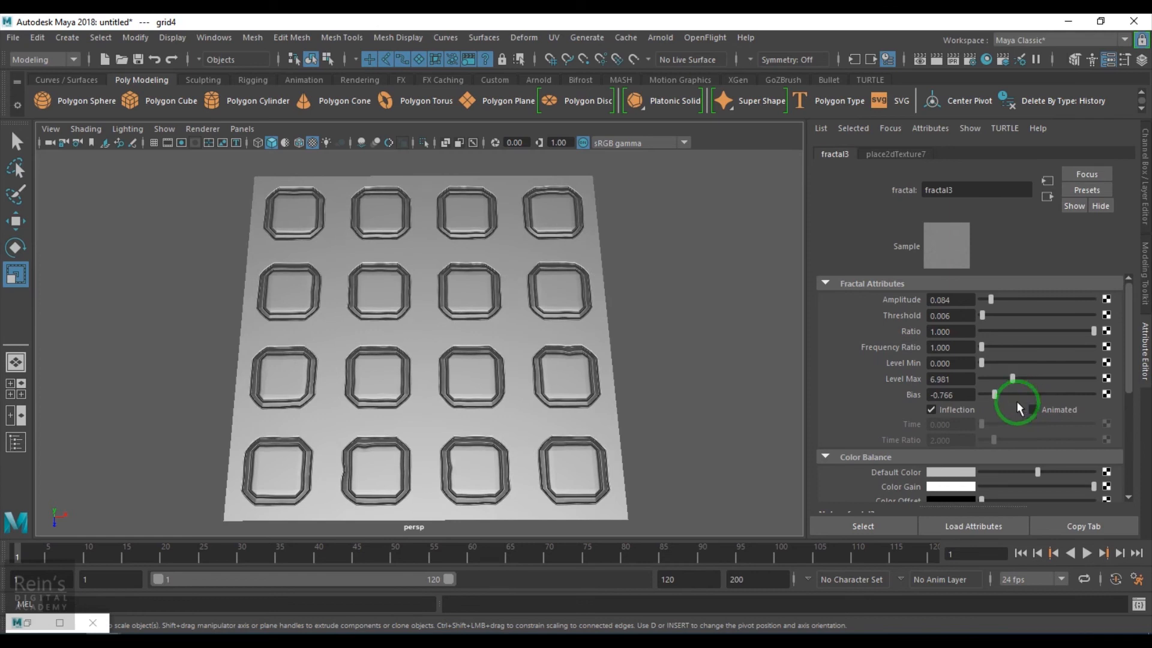
# Set the fractal's placement (place2dTexture7) Noise U and Noise V to 0.1
pyautogui.click(907, 153)
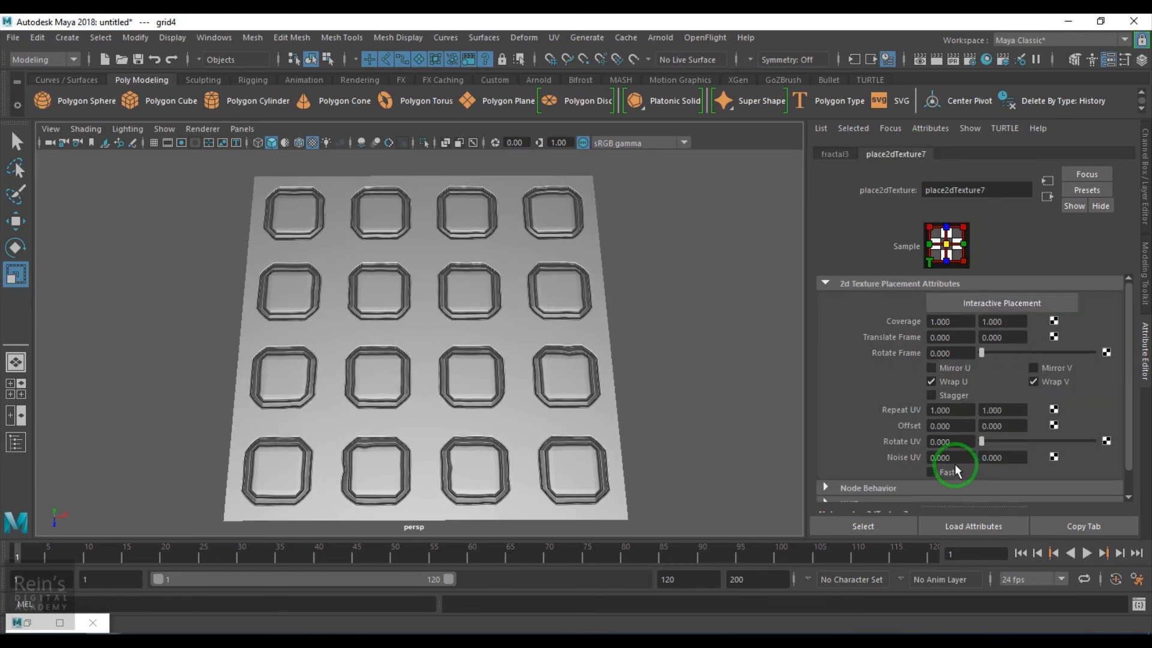
pyautogui.moveTo(971, 461); pyautogui.dragTo(876, 461)
pyautogui.write('0.1')
pyautogui.press('Return')
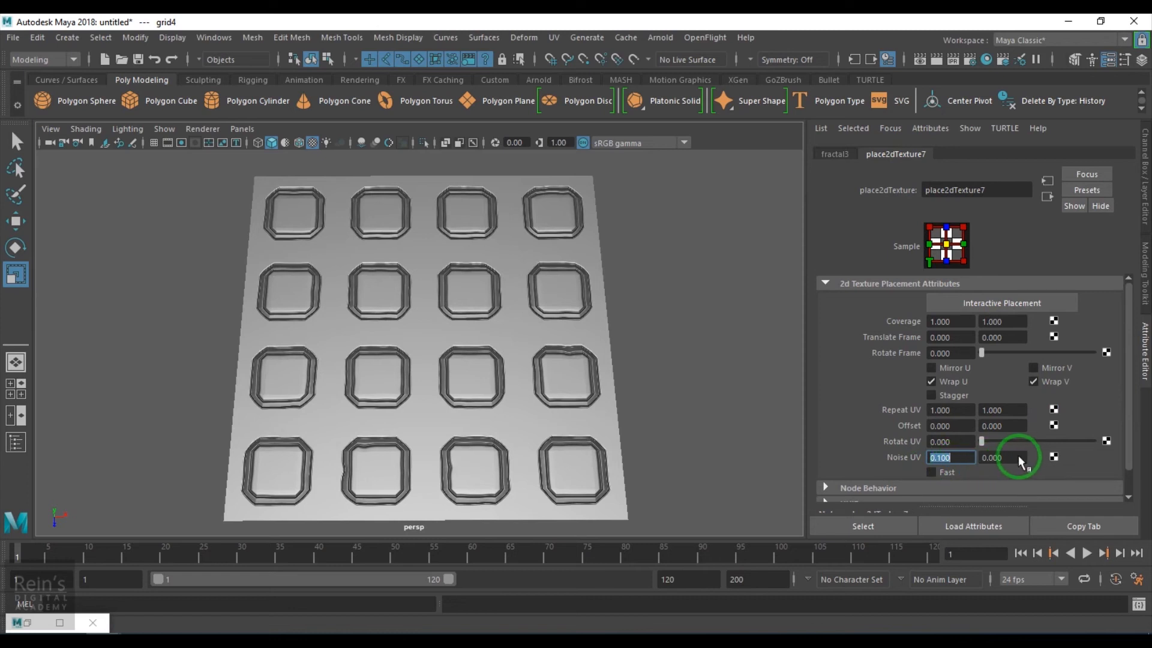
pyautogui.moveTo(1016, 460); pyautogui.dragTo(924, 461)
pyautogui.write('0.1')
pyautogui.press('Return')
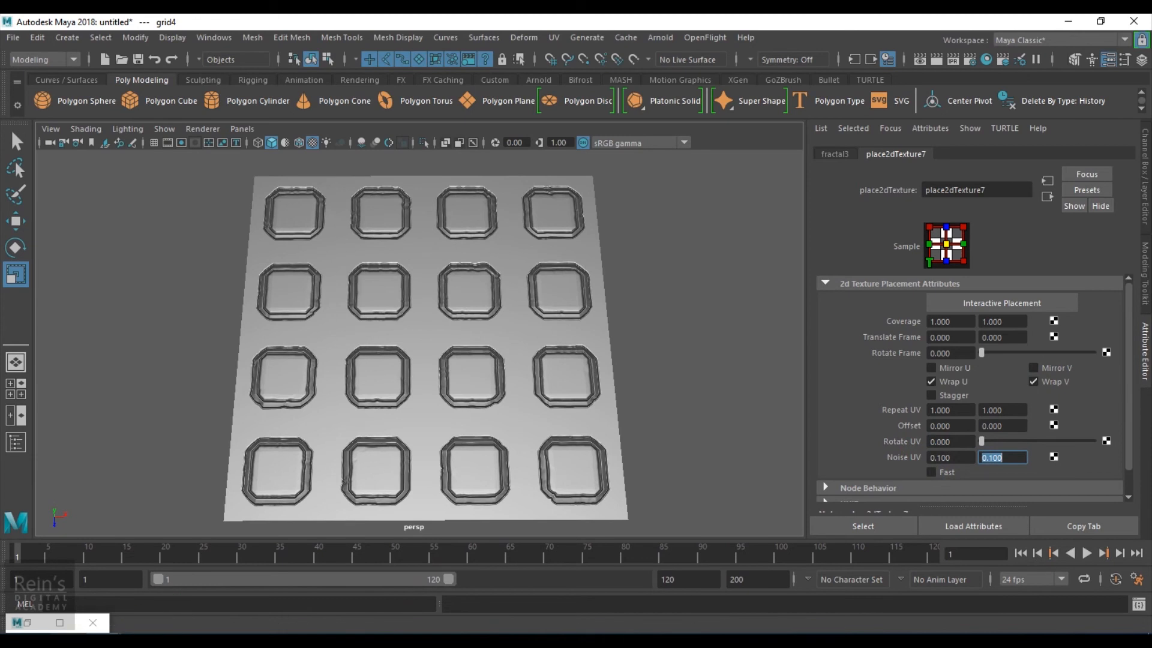
# Select place2dTexture5 and set its Noise U and Noise V to 0.01
pyautogui.click(30, 624)
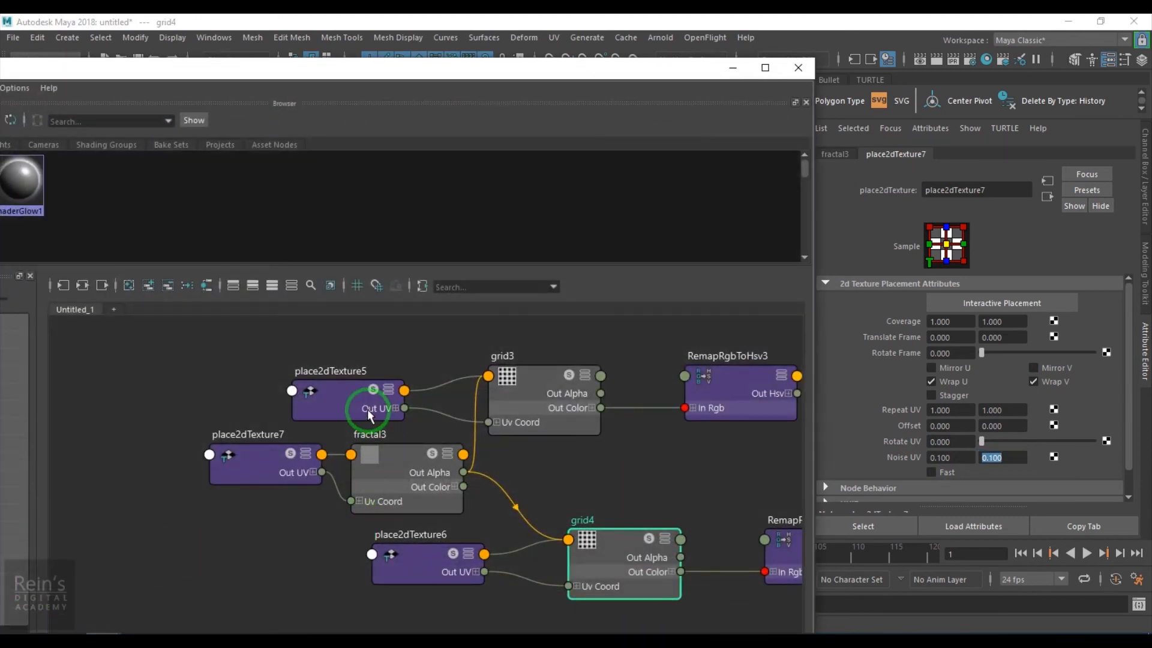
pyautogui.click(357, 397)
pyautogui.click(732, 67)
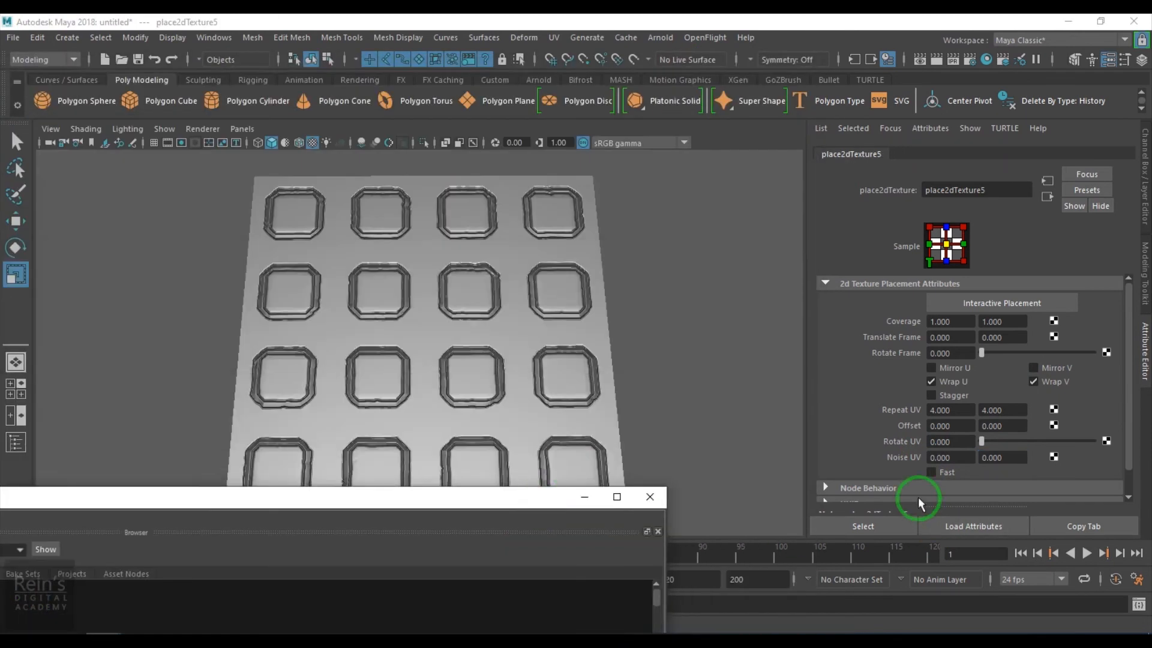
pyautogui.moveTo(972, 456); pyautogui.dragTo(845, 459)
pyautogui.write('0.1')
pyautogui.press('Return')
pyautogui.write('0')
pyautogui.moveTo(1009, 457); pyautogui.dragTo(905, 455)
pyautogui.write('.1')
pyautogui.press('Return')
pyautogui.write('0.01')
pyautogui.press('Return')
pyautogui.moveTo(990, 458); pyautogui.dragTo(927, 454)
pyautogui.write('0.01')
pyautogui.press('Return')
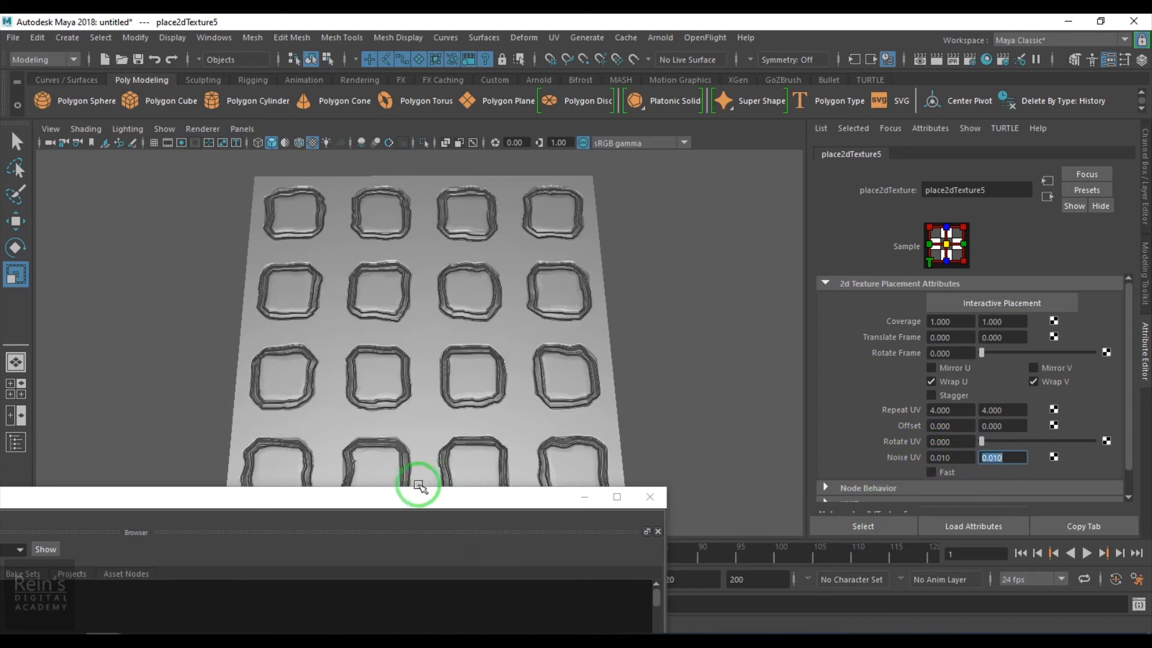
# Select place2dTexture6 and set its Noise U and Noise V to 0.01
pyautogui.moveTo(407, 496); pyautogui.dragTo(443, 450)
pyautogui.click(573, 554)
pyautogui.moveTo(954, 457); pyautogui.dragTo(857, 455)
pyautogui.write('0.01')
pyautogui.press('Return')
pyautogui.moveTo(1012, 456); pyautogui.dragTo(936, 453)
pyautogui.write('0.01')
pyautogui.press('Return')
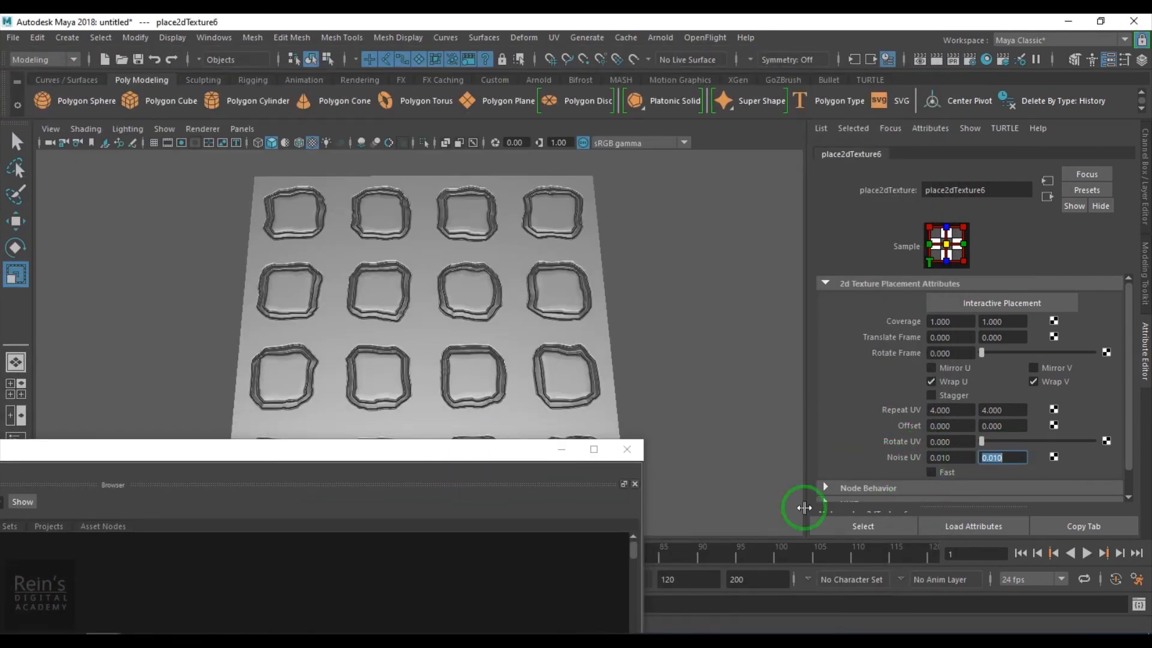
pyautogui.moveTo(427, 449); pyautogui.dragTo(522, 146)
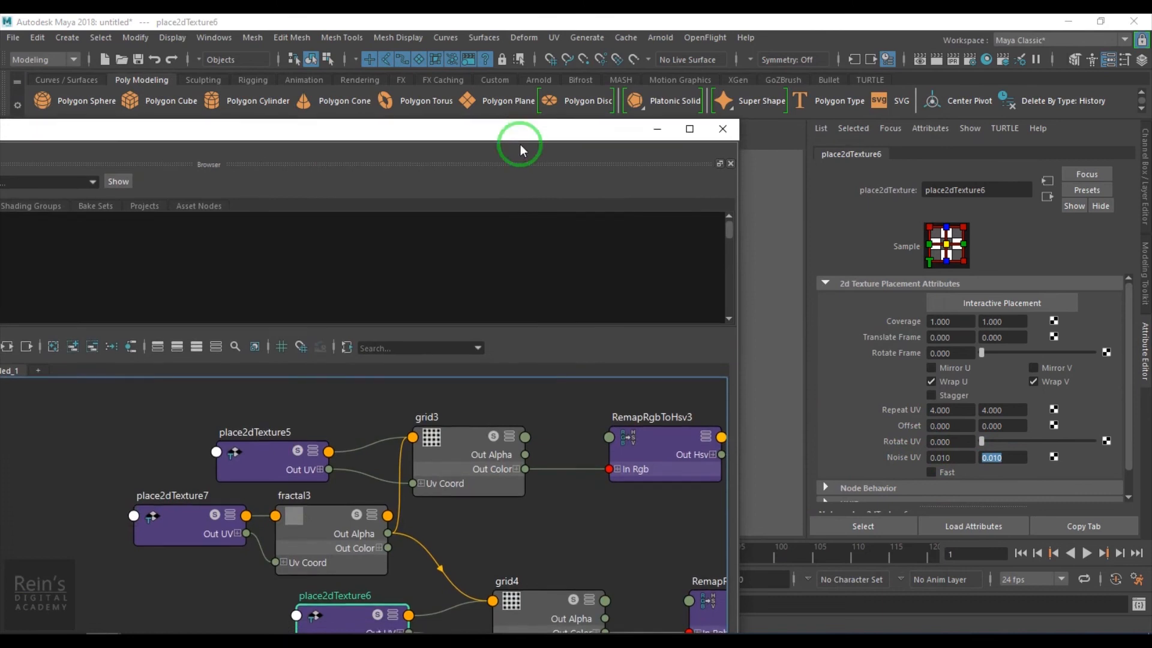
# Set fractal3's Bias to -1.000 and orbit around the plane to inspect the tiles
pyautogui.click(353, 547)
pyautogui.click(657, 129)
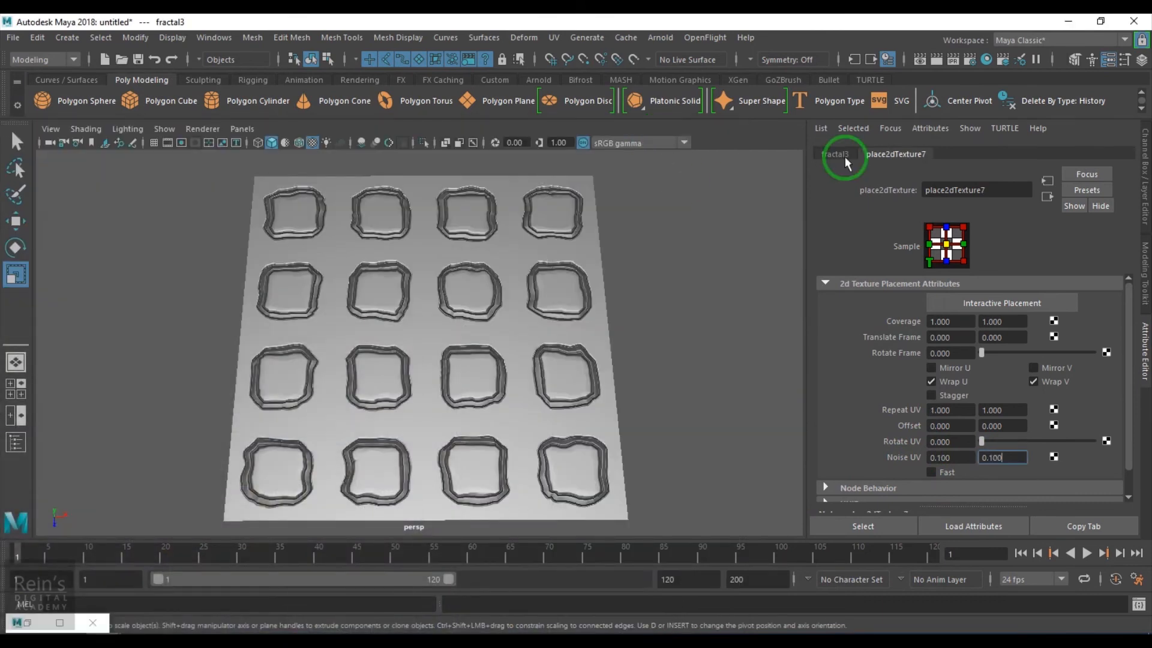
pyautogui.click(845, 158)
pyautogui.moveTo(1009, 393)
pyautogui.mouseDown()
pyautogui.moveTo(968, 400)
pyautogui.moveTo(1019, 380)
pyautogui.mouseUp()
pyautogui.moveTo(633, 394)
pyautogui.keyDown('alt'); pyautogui.mouseDown()
pyautogui.moveTo(635, 411)
pyautogui.moveTo(700, 342)
pyautogui.moveTo(648, 442)
pyautogui.moveTo(629, 376)
pyautogui.mouseUp(); pyautogui.keyUp('alt')
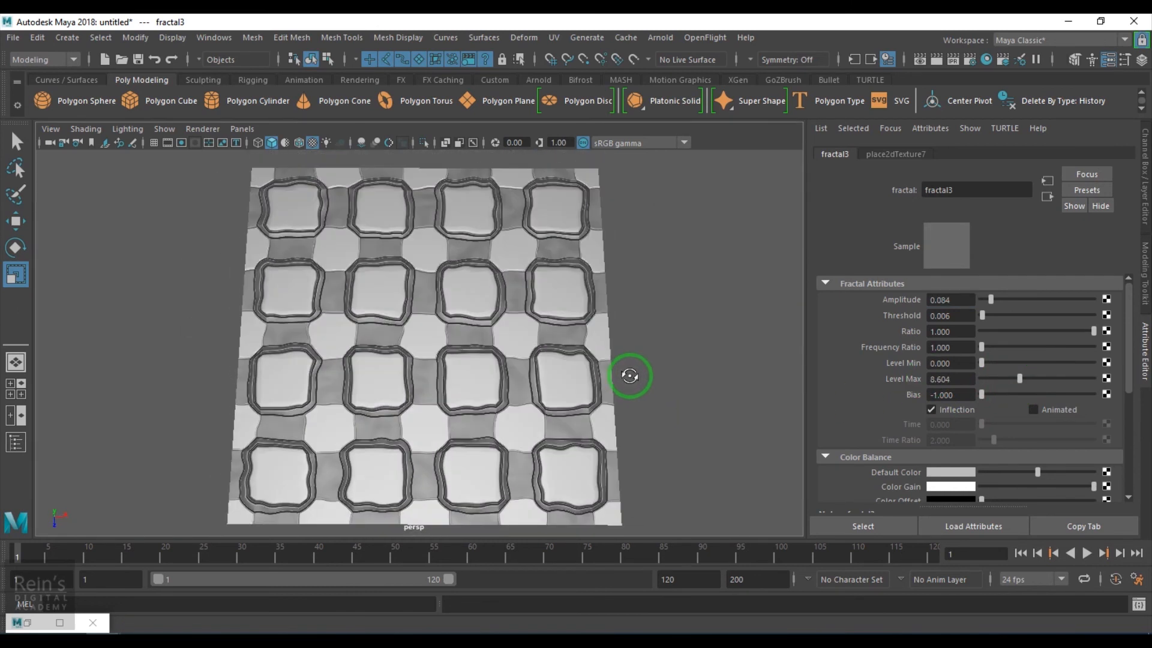
pyautogui.keyDown('alt'); pyautogui.moveTo(661, 411); pyautogui.dragTo(661, 413, button='right'); pyautogui.keyUp('alt')
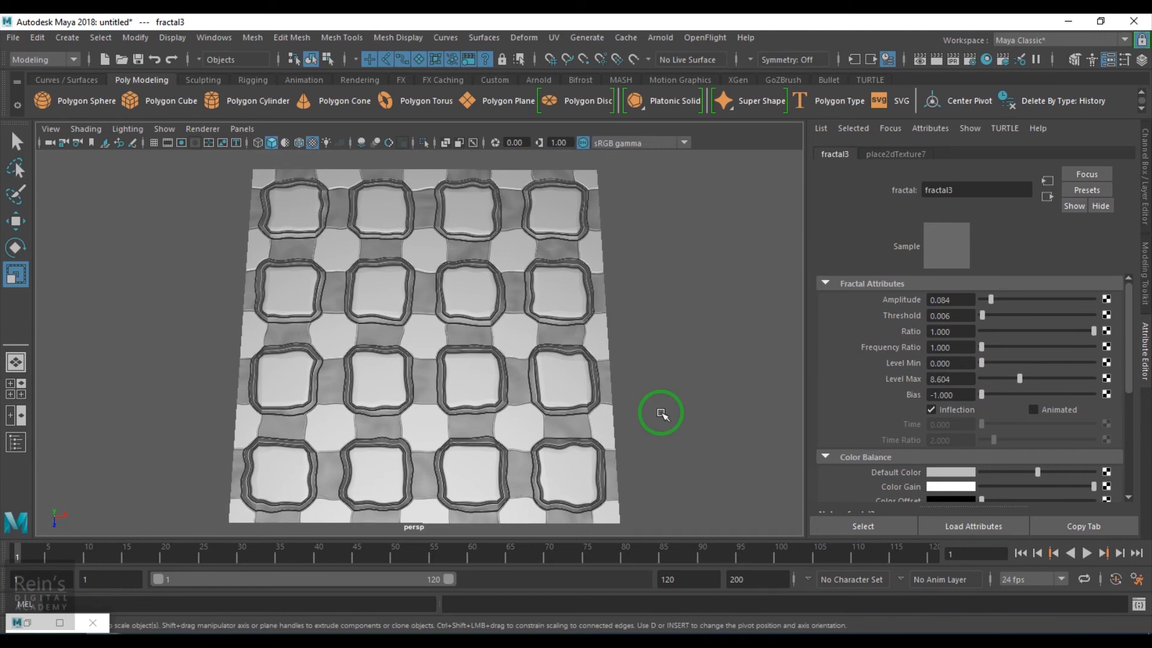
# Try different Filter Offset values on grid3 and lower its Contrast to 0.435
pyautogui.click(1047, 198)
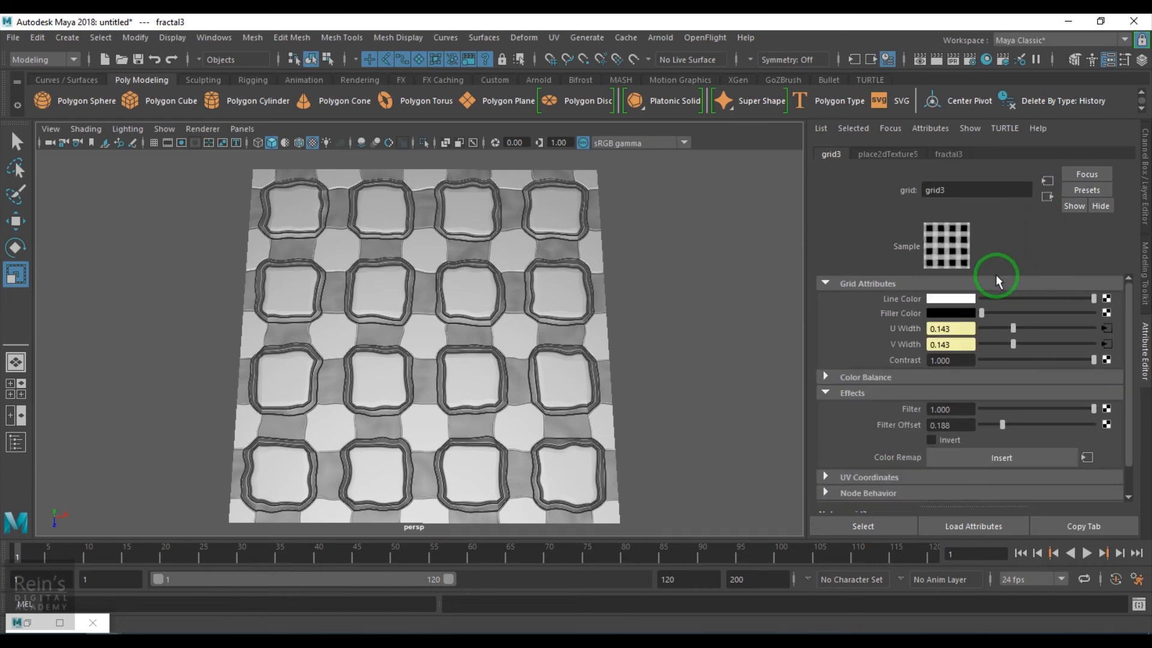
pyautogui.moveTo(1020, 428); pyautogui.dragTo(960, 434)
pyautogui.moveTo(988, 434); pyautogui.dragTo(1014, 435)
pyautogui.moveTo(1039, 358); pyautogui.dragTo(1113, 367)
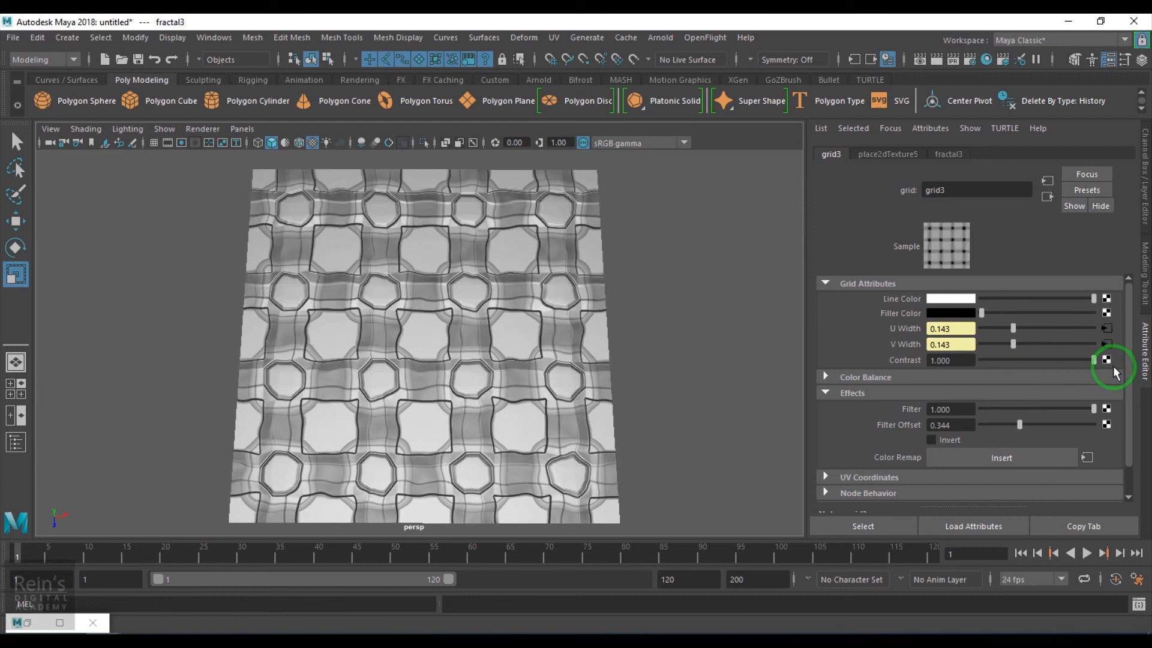
# Enter 0.455 as grid3's Filter Offset, then drag it down to 0.273
pyautogui.moveTo(953, 426); pyautogui.dragTo(866, 425)
pyautogui.write('0.455')
pyautogui.press('Return')
pyautogui.moveTo(1026, 428)
pyautogui.mouseDown()
pyautogui.moveTo(997, 423)
pyautogui.moveTo(1012, 426)
pyautogui.mouseUp()
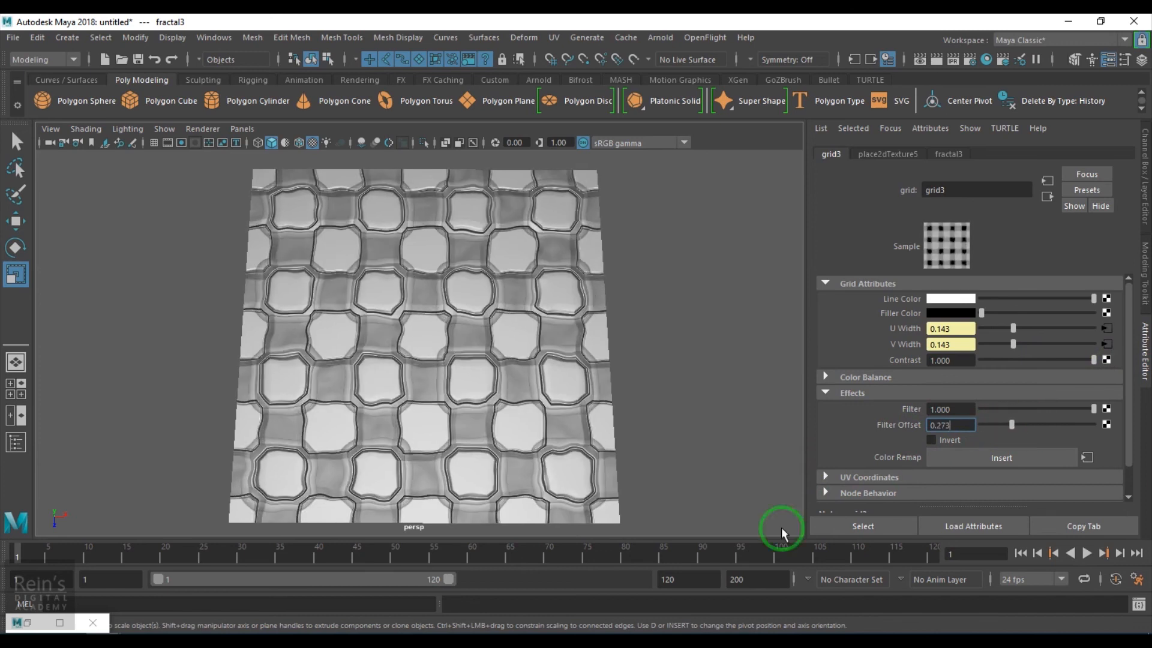
pyautogui.click(27, 622)
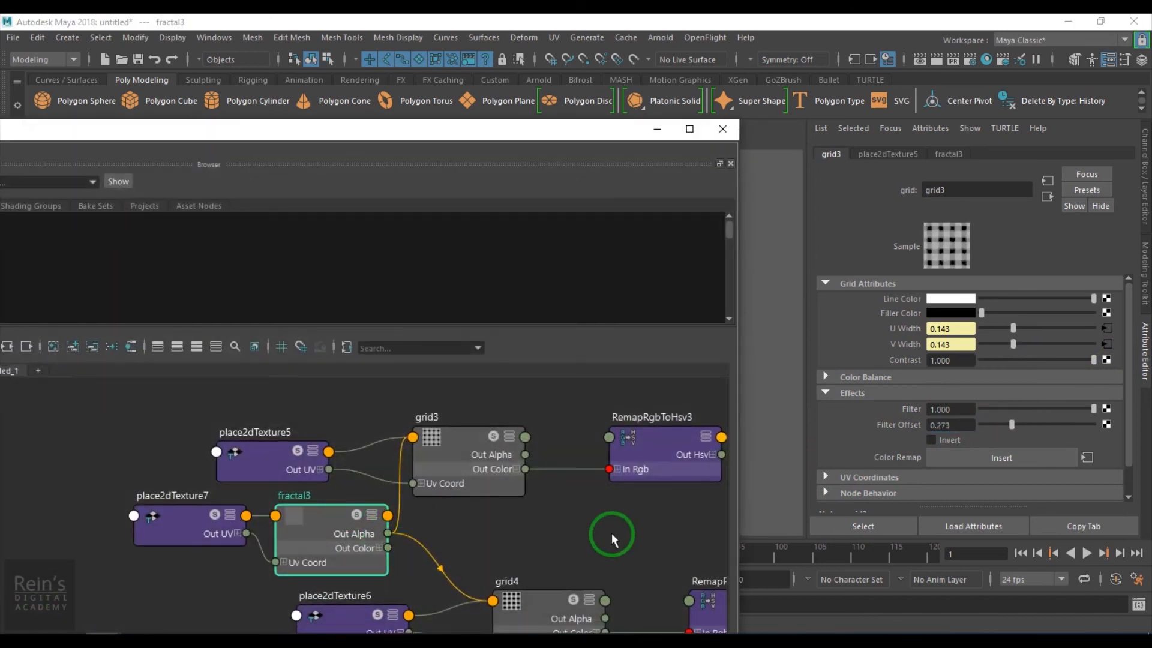
# Give both grid3 and grid4 a Filter Offset of 0.25, then view the tiled plane at an angle
pyautogui.click(506, 599)
pyautogui.click(469, 459)
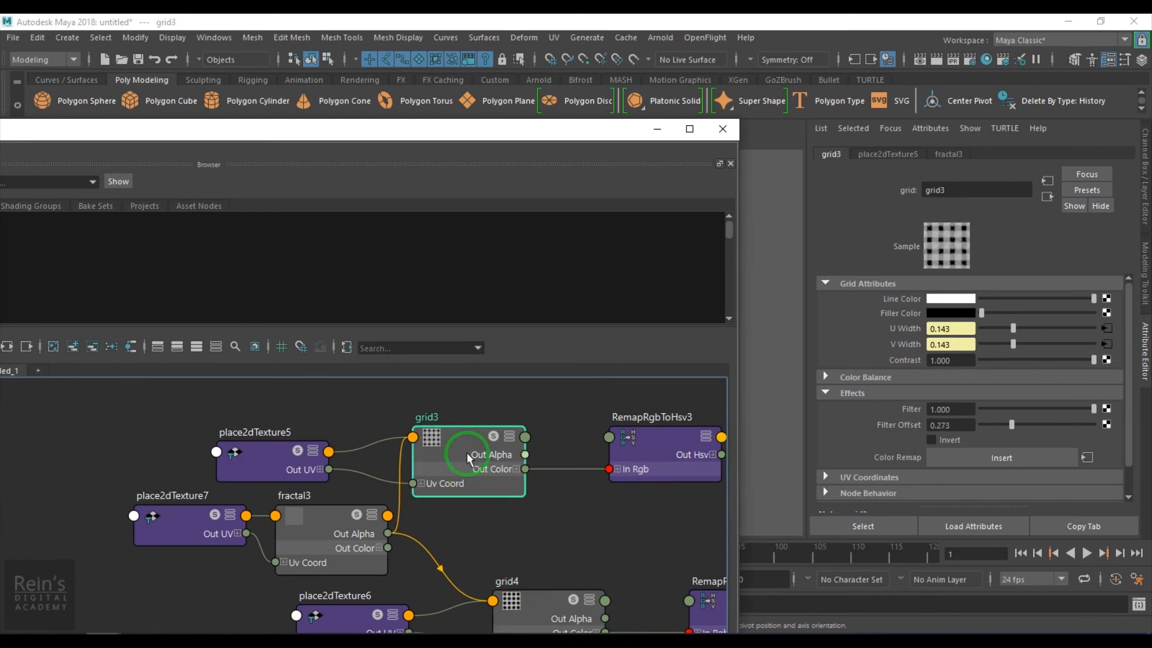
pyautogui.moveTo(955, 425); pyautogui.dragTo(866, 424)
pyautogui.write('0.25')
pyautogui.press('Return')
pyautogui.click(562, 627)
pyautogui.moveTo(946, 424); pyautogui.dragTo(887, 424)
pyautogui.write('0.25')
pyautogui.press('Return')
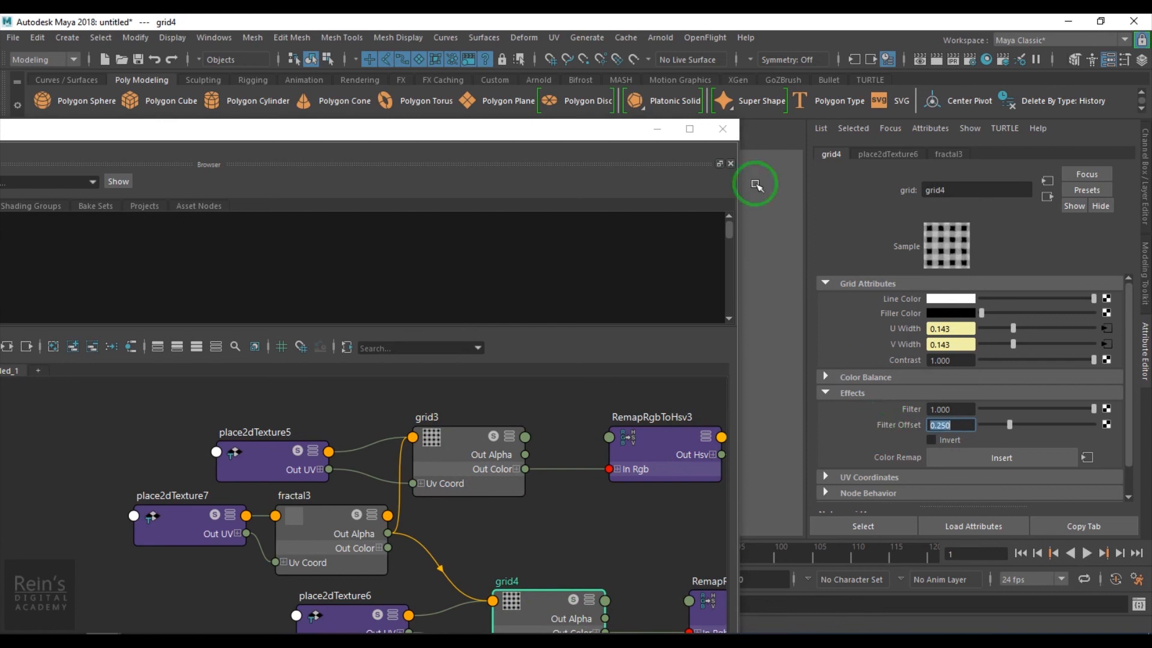
pyautogui.click(657, 128)
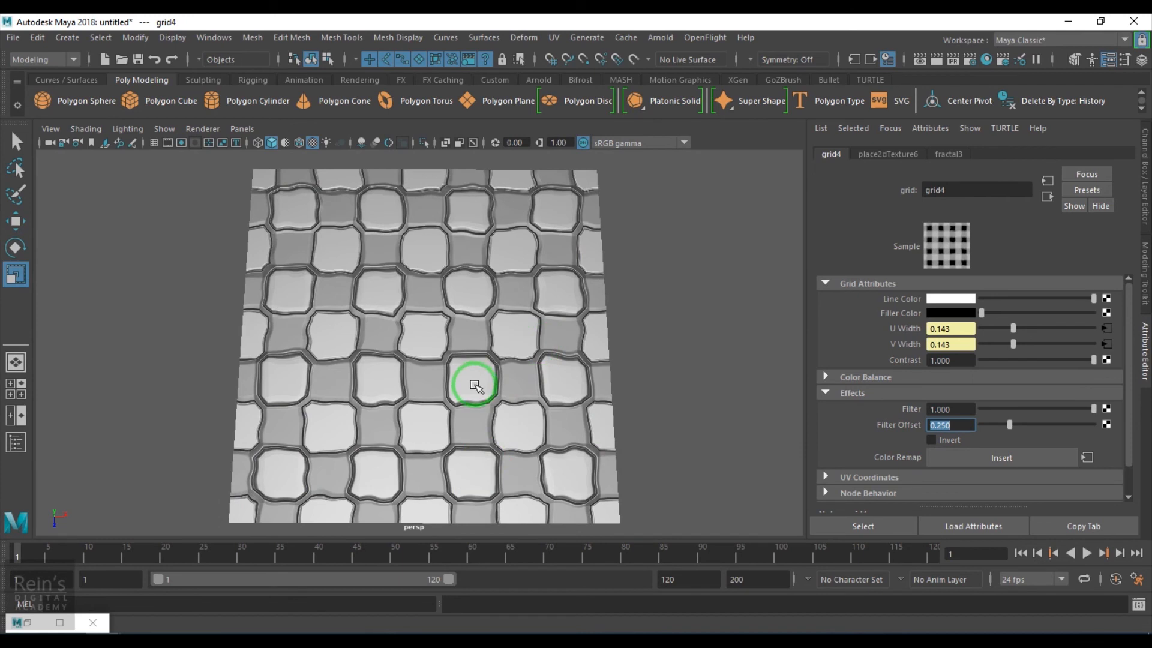
pyautogui.keyDown('alt'); pyautogui.moveTo(514, 380); pyautogui.dragTo(419, 387); pyautogui.keyUp('alt')
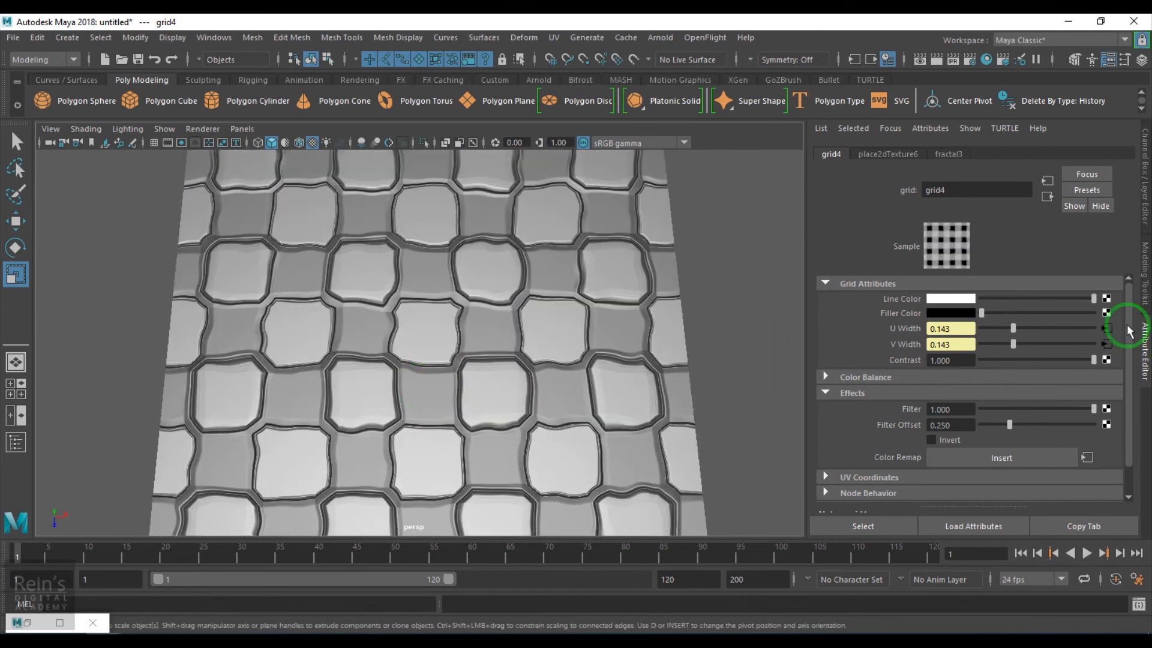
# Duplicate RemapRamp4's shading network with Edit > Duplicate > Shading Network
pyautogui.click(53, 618)
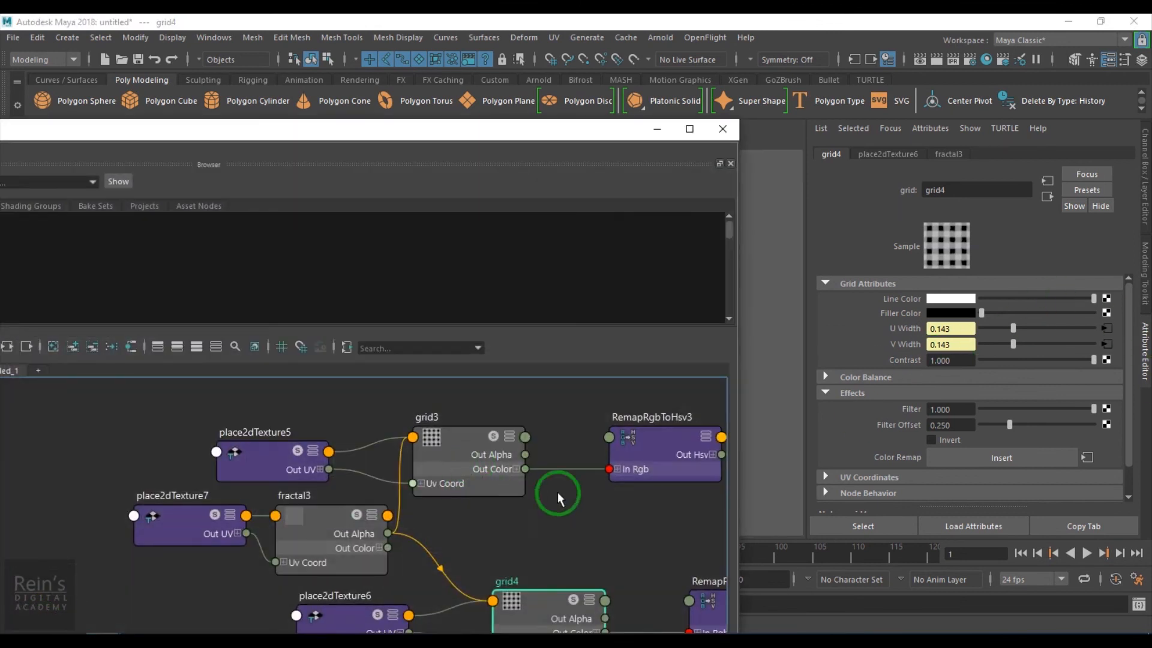
pyautogui.scroll(-6, 532, 497)
pyautogui.keyDown('alt'); pyautogui.moveTo(535, 499); pyautogui.dragTo(340, 483, button='middle'); pyautogui.keyUp('alt')
pyautogui.scroll(1, 448, 493)
pyautogui.click(498, 533)
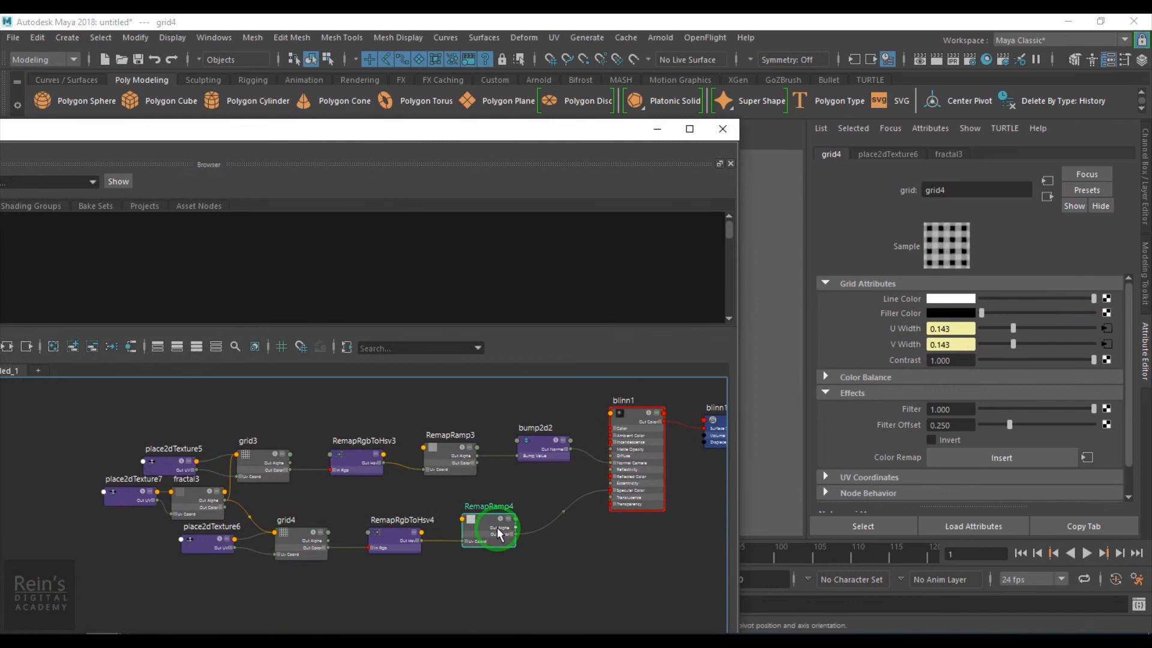
pyautogui.moveTo(435, 130); pyautogui.dragTo(715, 122)
pyautogui.moveTo(159, 120); pyautogui.dragTo(283, 117)
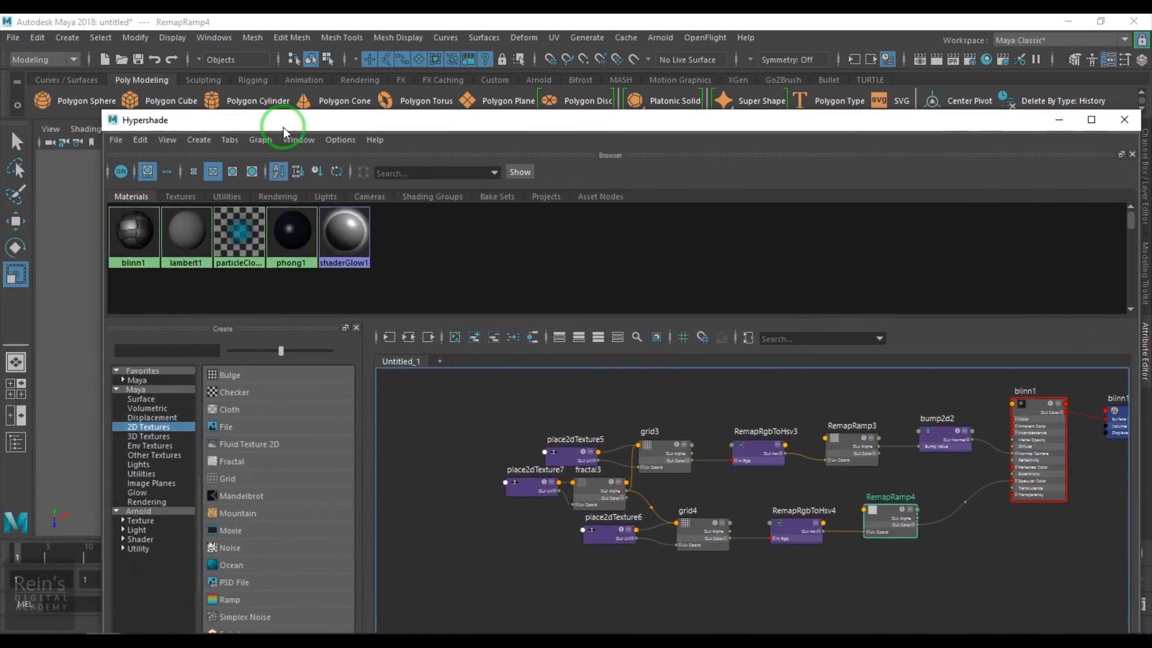
pyautogui.click(141, 139)
pyautogui.moveTo(302, 247)
pyautogui.moveTo(283, 295)
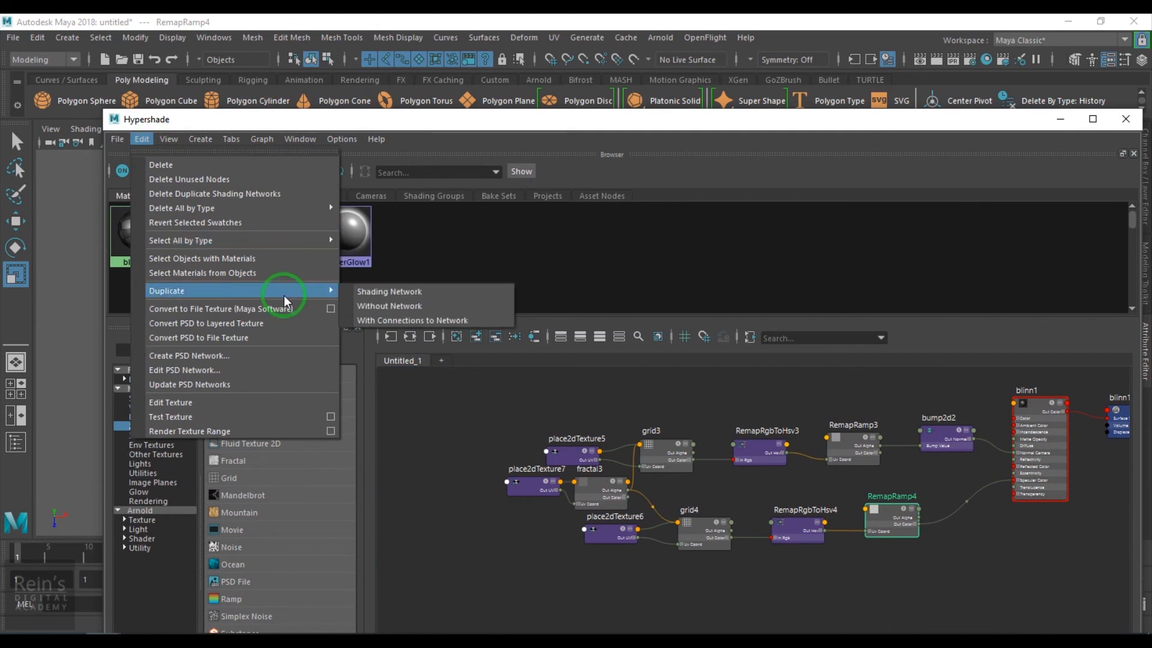
pyautogui.click(371, 294)
# Move the six-node duplicated RemapRamp5 network above the original network
pyautogui.scroll(-4, 745, 590)
pyautogui.keyDown('alt'); pyautogui.moveTo(715, 580); pyautogui.dragTo(692, 488, button='middle'); pyautogui.keyUp('alt')
pyautogui.scroll(2, 647, 540)
pyautogui.moveTo(589, 483); pyautogui.dragTo(885, 543)
pyautogui.keyDown('alt'); pyautogui.moveTo(885, 543); pyautogui.dragTo(836, 610, button='middle'); pyautogui.keyUp('alt')
pyautogui.moveTo(836, 610); pyautogui.dragTo(838, 411)
# Connect RemapRamp5's Out Color to blinn1's Color
pyautogui.moveTo(1027, 122); pyautogui.dragTo(592, 150)
pyautogui.scroll(1, 562, 532)
pyautogui.keyDown('alt'); pyautogui.moveTo(562, 532); pyautogui.dragTo(573, 546, button='middle'); pyautogui.keyUp('alt')
pyautogui.scroll(2, 573, 546)
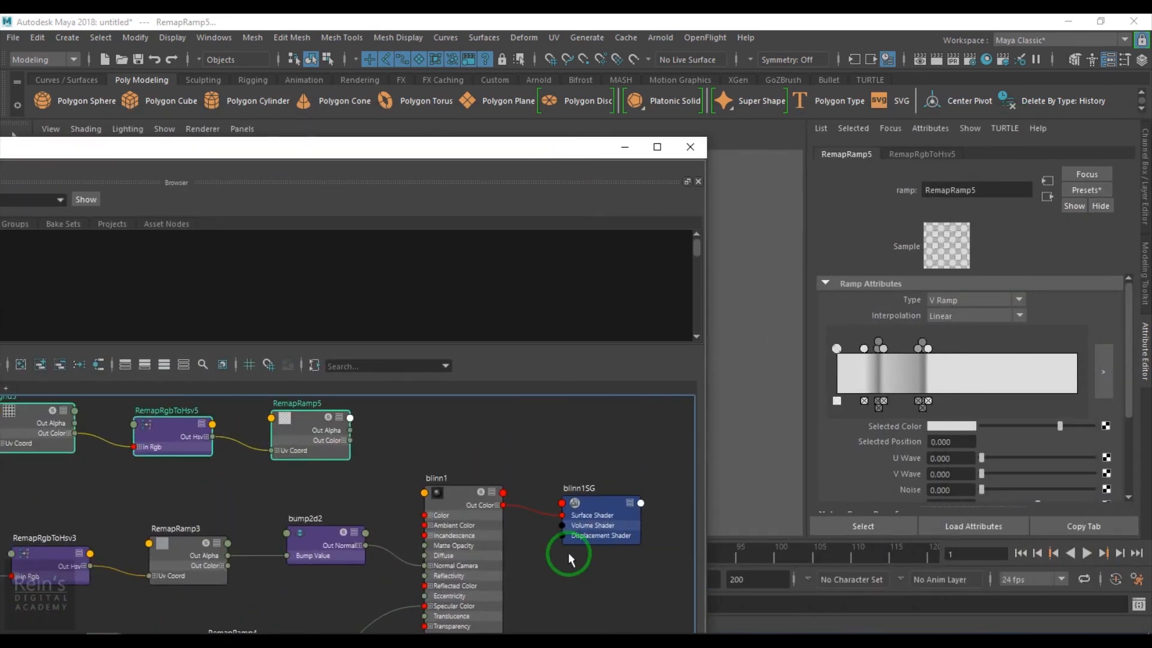
pyautogui.click(461, 505)
pyautogui.click(1128, 315)
pyautogui.click(925, 418)
pyautogui.click(327, 441)
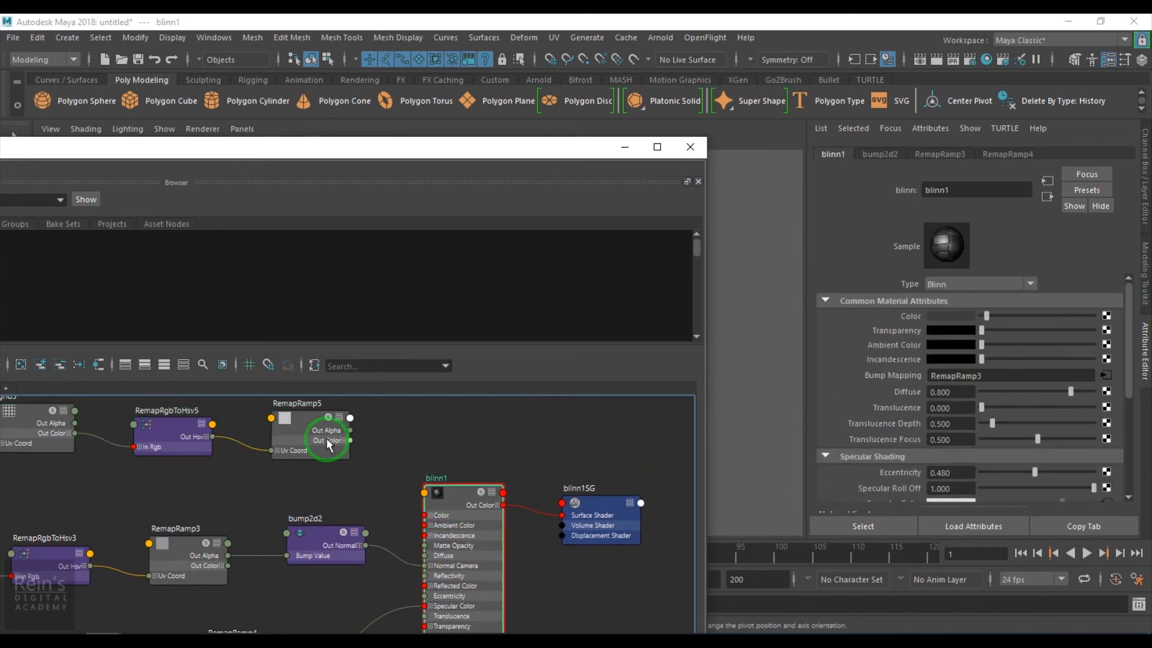
pyautogui.moveTo(912, 308); pyautogui.dragTo(909, 319)
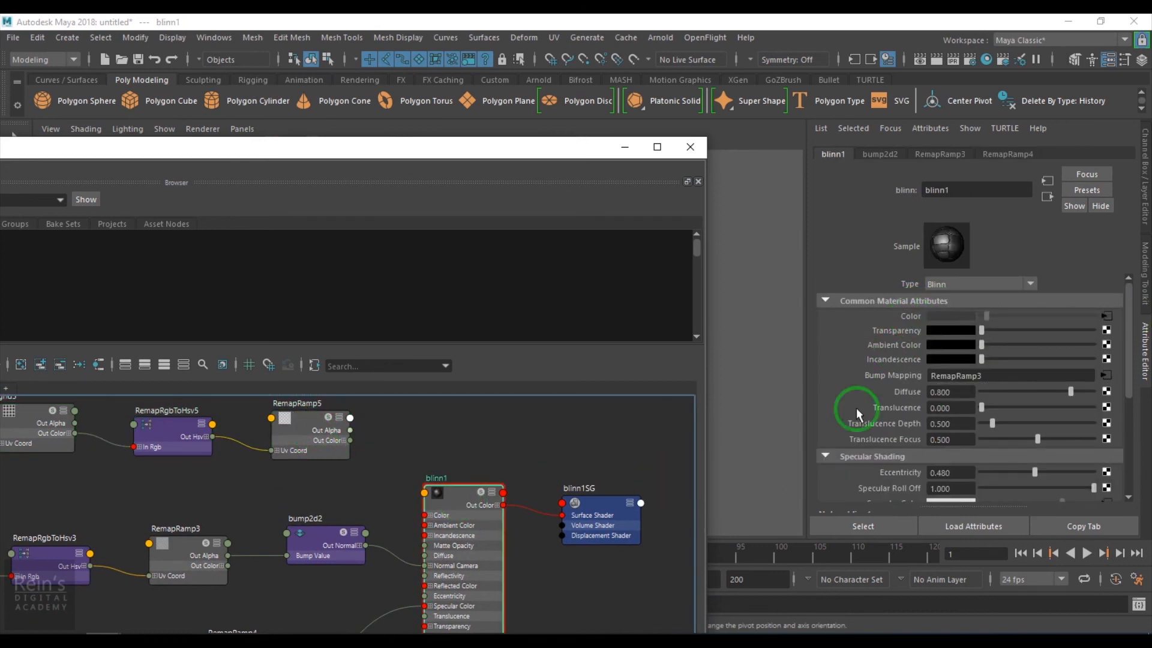
pyautogui.click(319, 462)
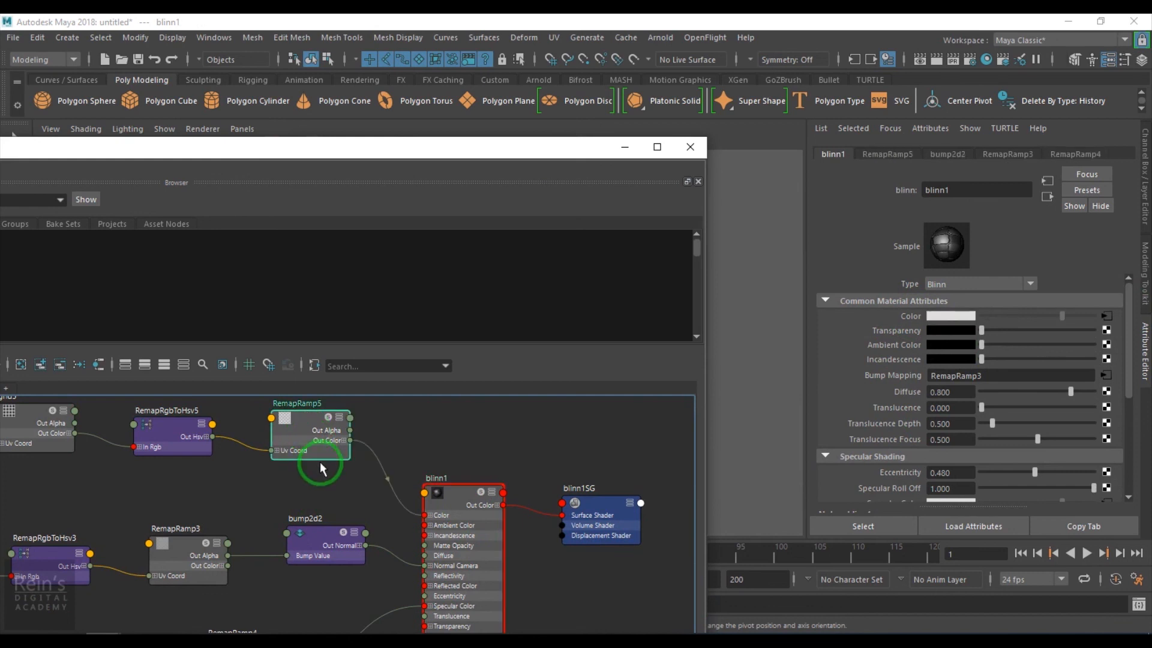
pyautogui.click(636, 150)
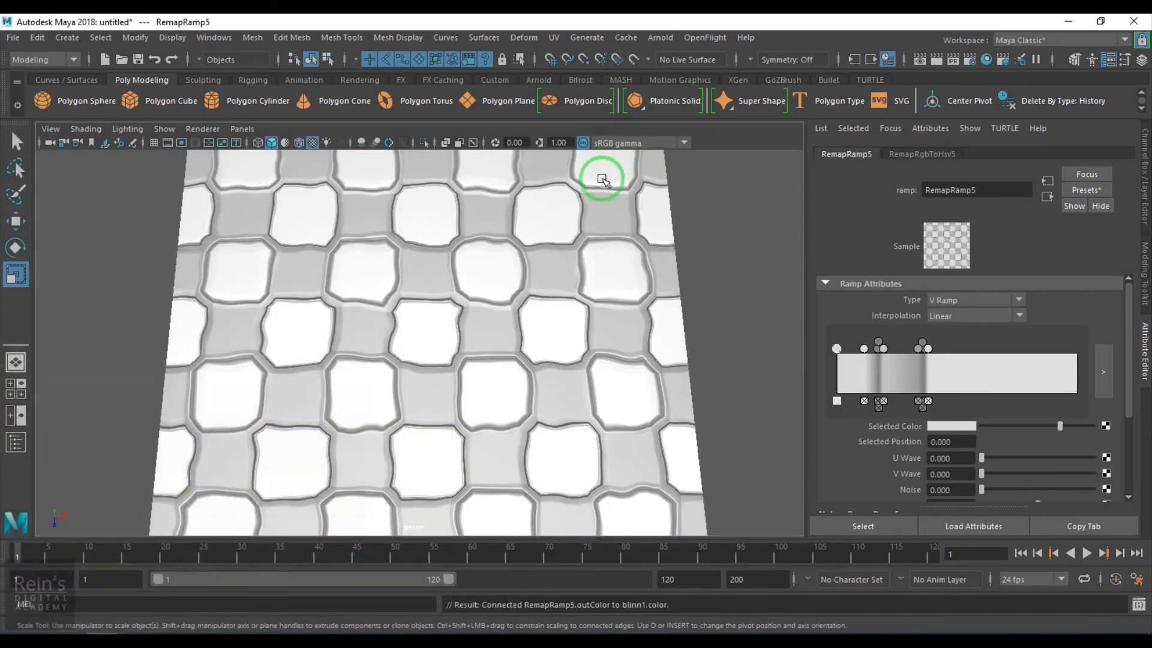
# Make the first RemapRamp5 entry dark red and the nudged grey entry red
pyautogui.click(943, 425)
pyautogui.click(888, 390)
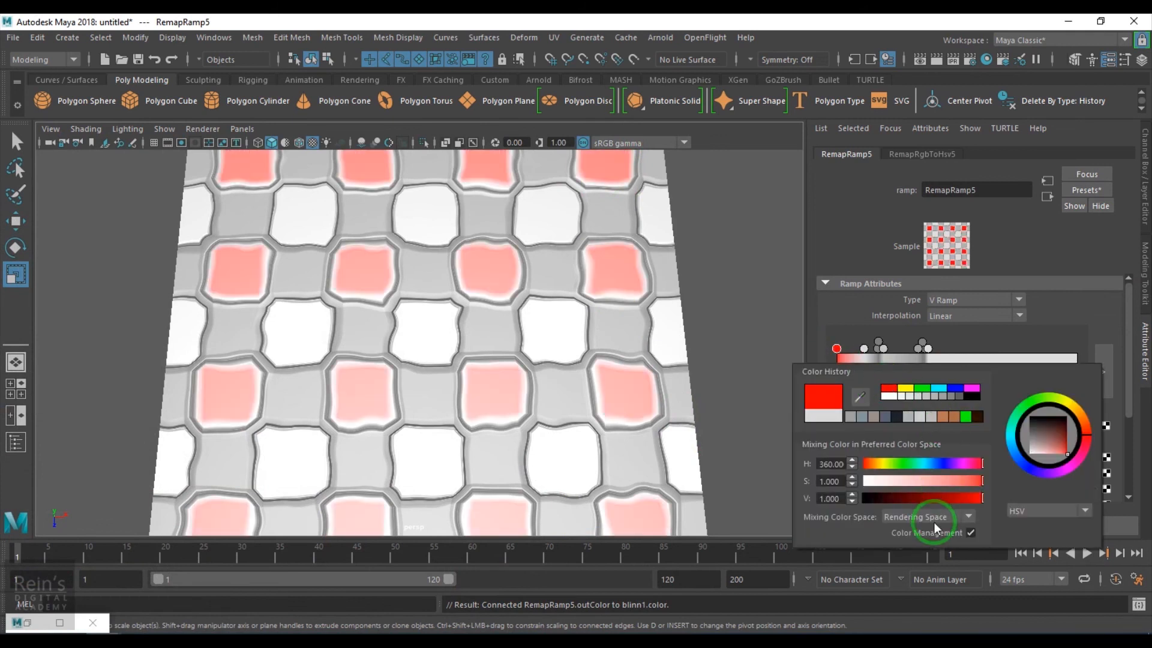
pyautogui.click(941, 496)
pyautogui.click(859, 250)
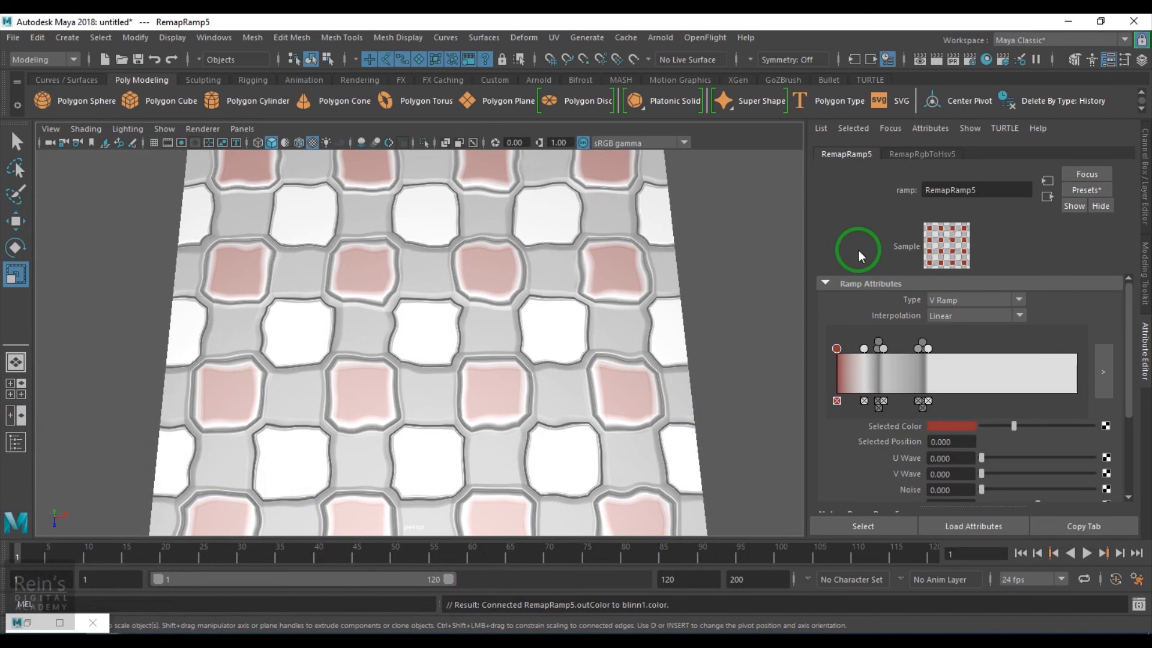
pyautogui.moveTo(868, 351); pyautogui.dragTo(871, 348)
pyautogui.click(939, 424)
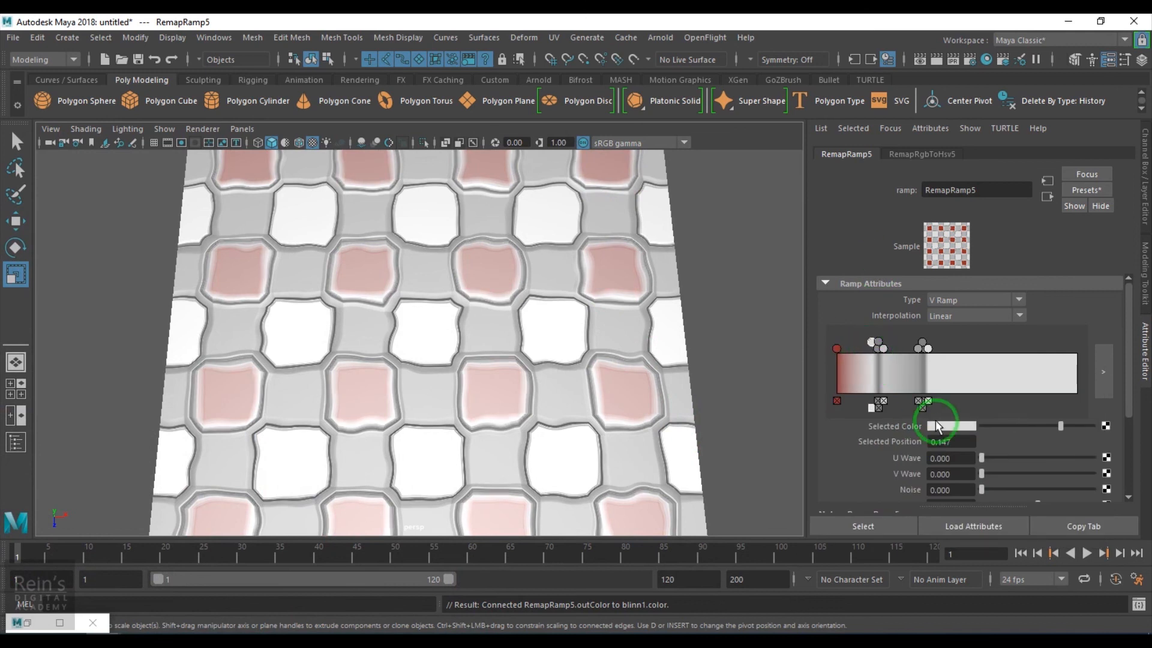
pyautogui.click(844, 411)
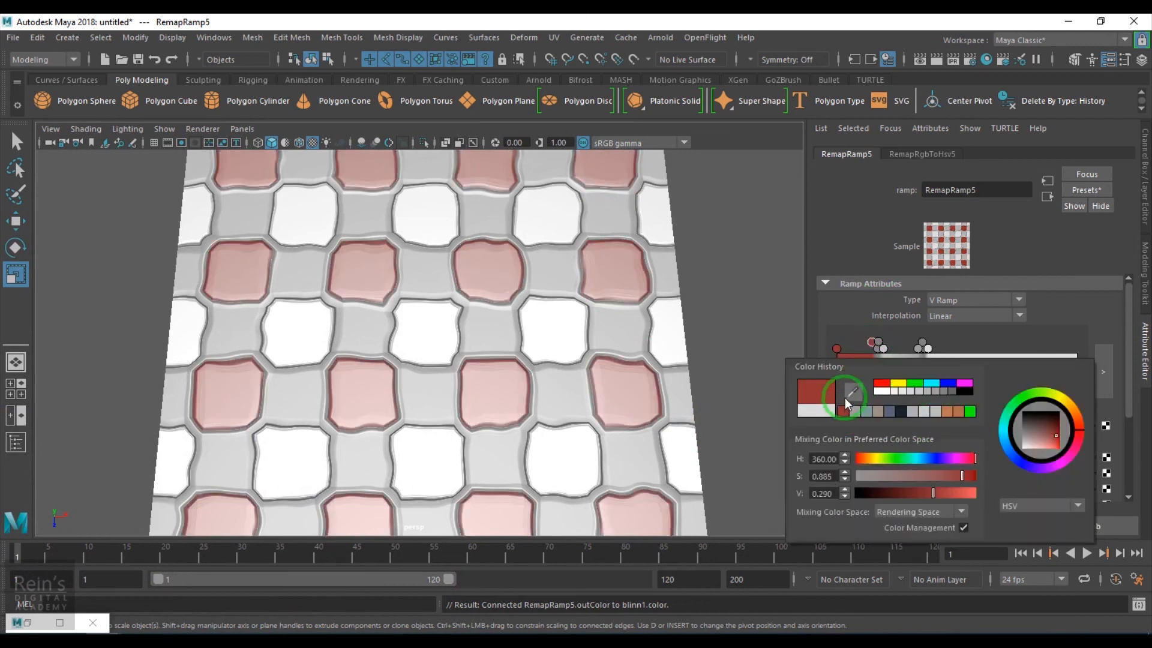
# Make the light-grey and 0.538 ramp entries orange and the 0.380 entry dark red
pyautogui.click(880, 346)
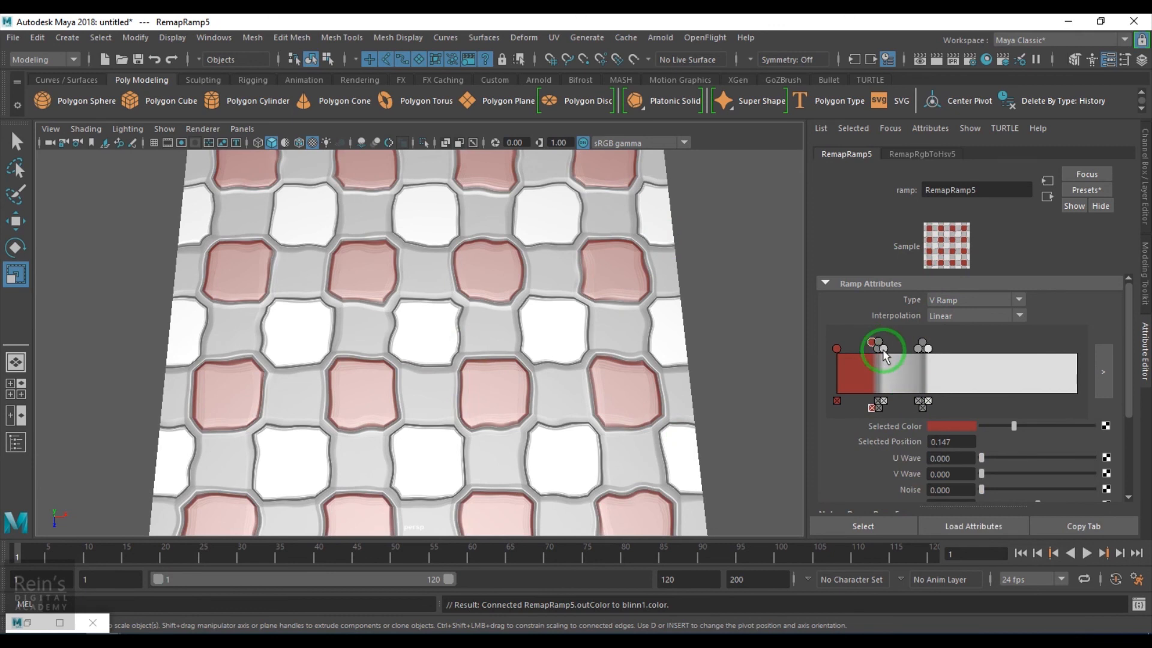
pyautogui.click(948, 427)
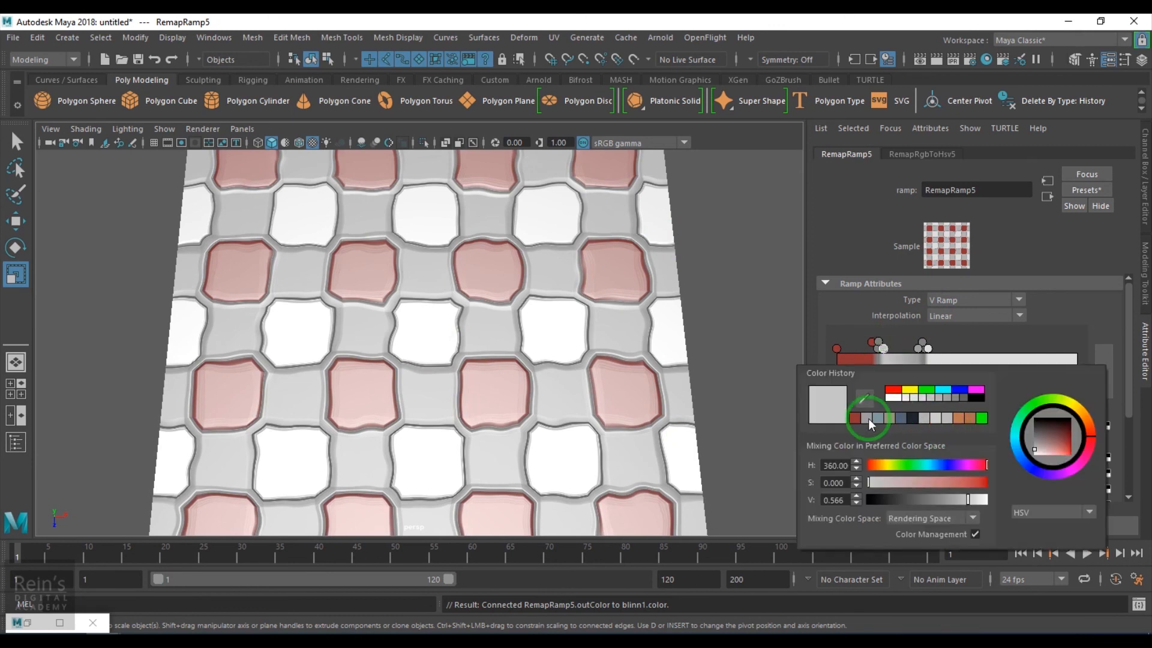
pyautogui.click(959, 419)
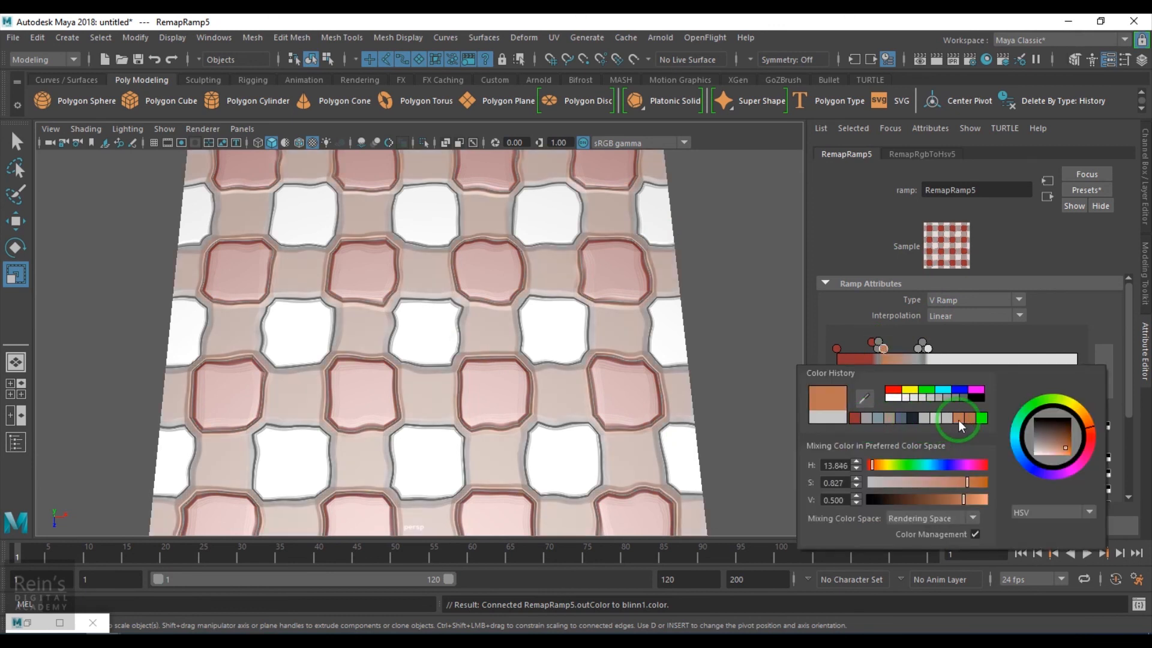
pyautogui.click(922, 350)
pyautogui.click(936, 429)
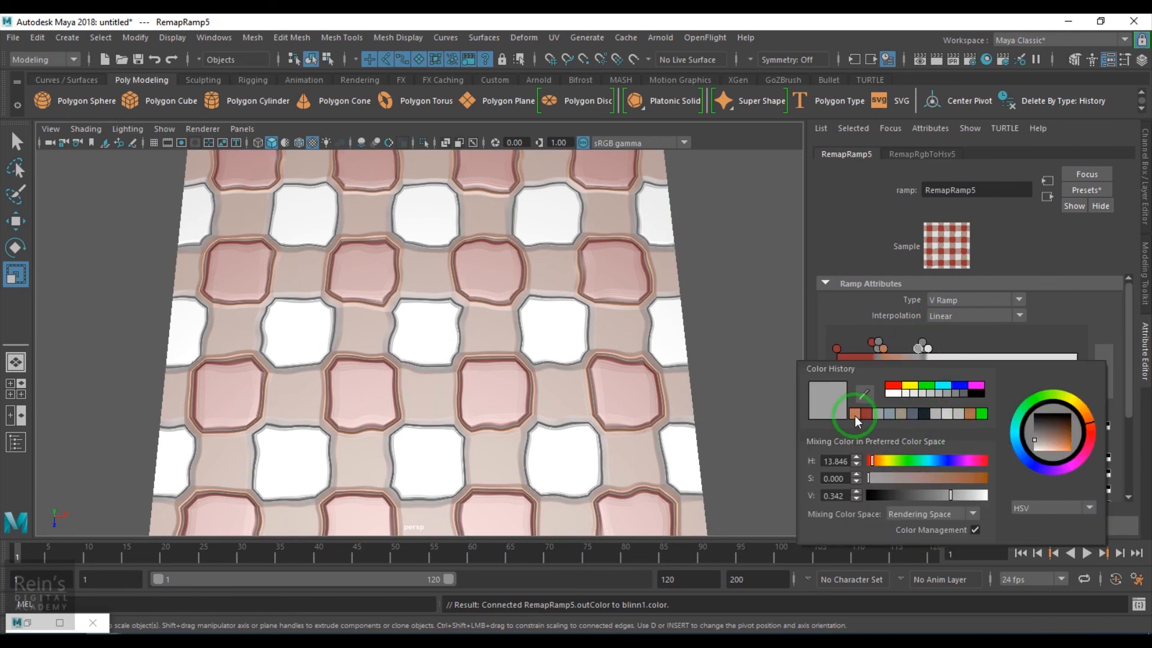
pyautogui.click(854, 399)
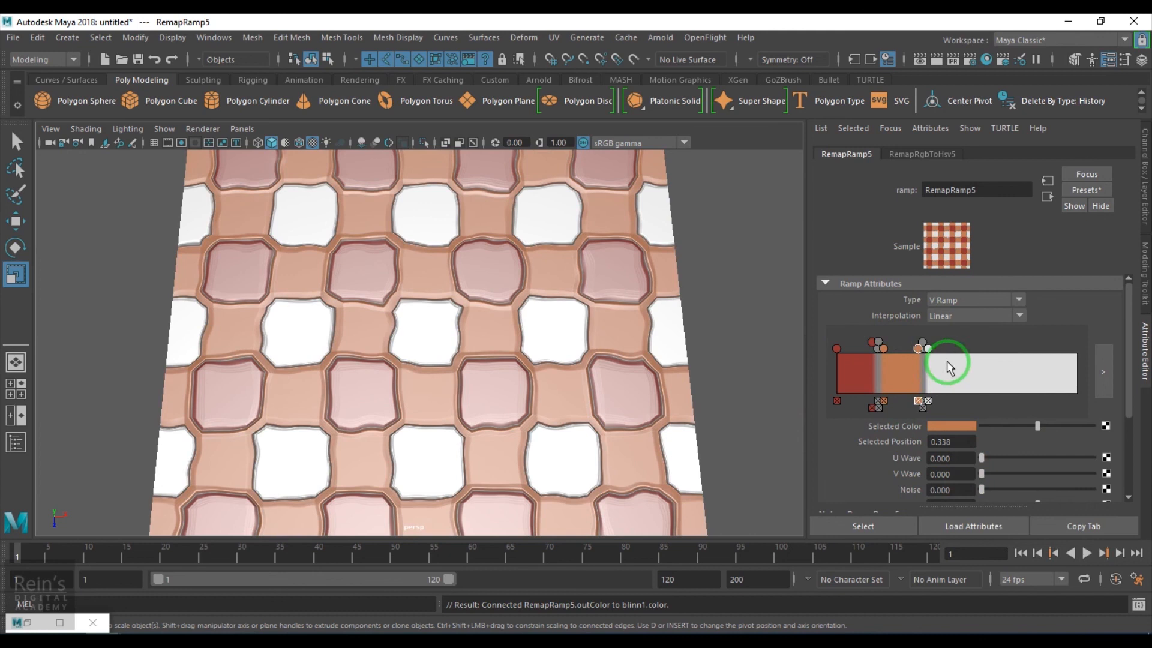
pyautogui.click(928, 348)
pyautogui.click(949, 427)
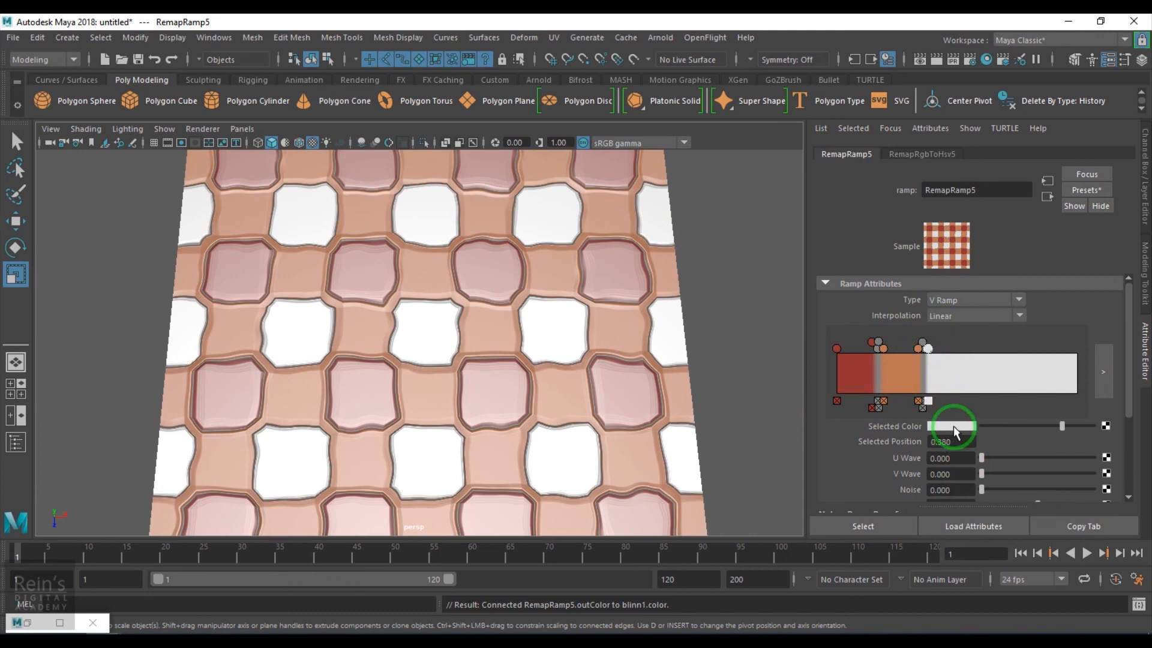
pyautogui.click(867, 419)
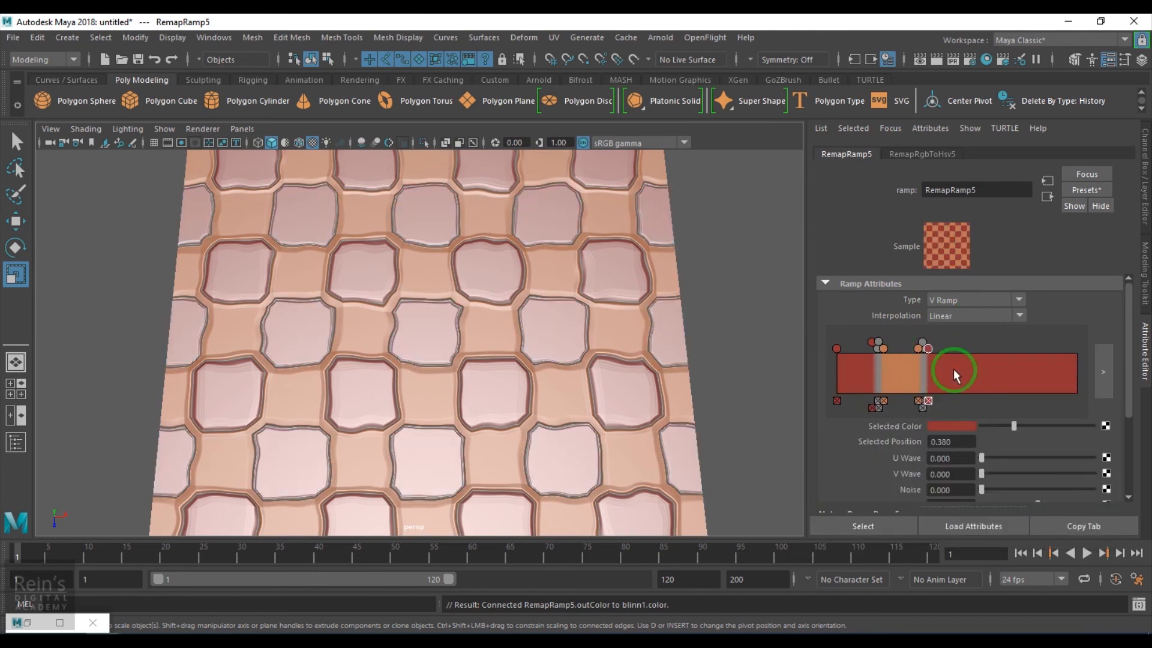
pyautogui.keyDown('alt'); pyautogui.moveTo(458, 365); pyautogui.dragTo(471, 360); pyautogui.keyUp('alt')
# Change RemapRamp5's 0.380 entry to a dark ochre brown (H 23.077, S 0.885, V 0.290)
pyautogui.click(1045, 197)
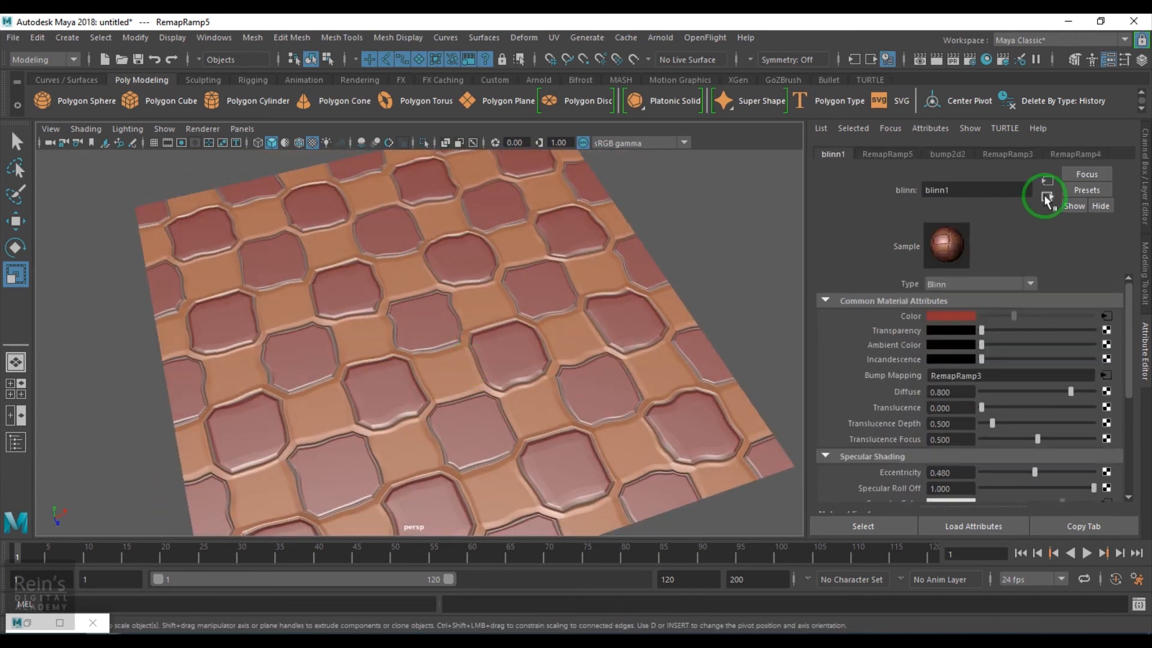
pyautogui.keyDown('alt'); pyautogui.moveTo(563, 460); pyautogui.dragTo(434, 437, button='right'); pyautogui.keyUp('alt')
pyautogui.moveTo(430, 443)
pyautogui.keyDown('alt'); pyautogui.mouseDown()
pyautogui.moveTo(416, 460)
pyautogui.moveTo(414, 426)
pyautogui.moveTo(442, 426)
pyautogui.mouseUp(); pyautogui.keyUp('alt')
pyautogui.keyDown('alt'); pyautogui.moveTo(442, 427); pyautogui.dragTo(522, 533, button='right'); pyautogui.keyUp('alt')
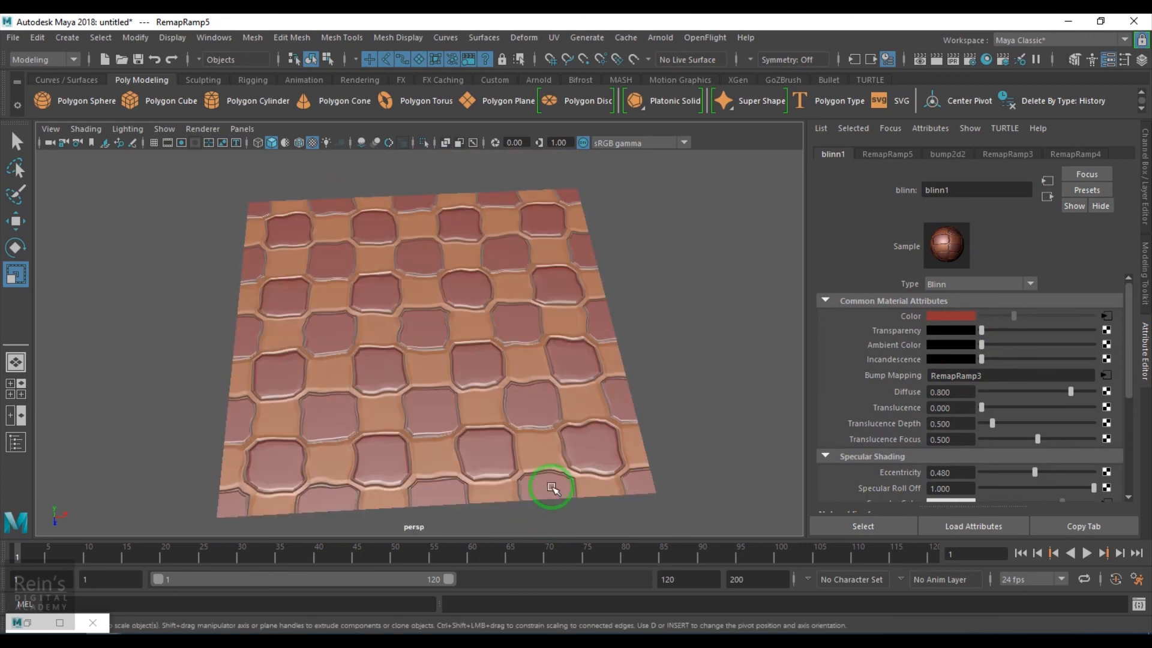
pyautogui.click(1106, 316)
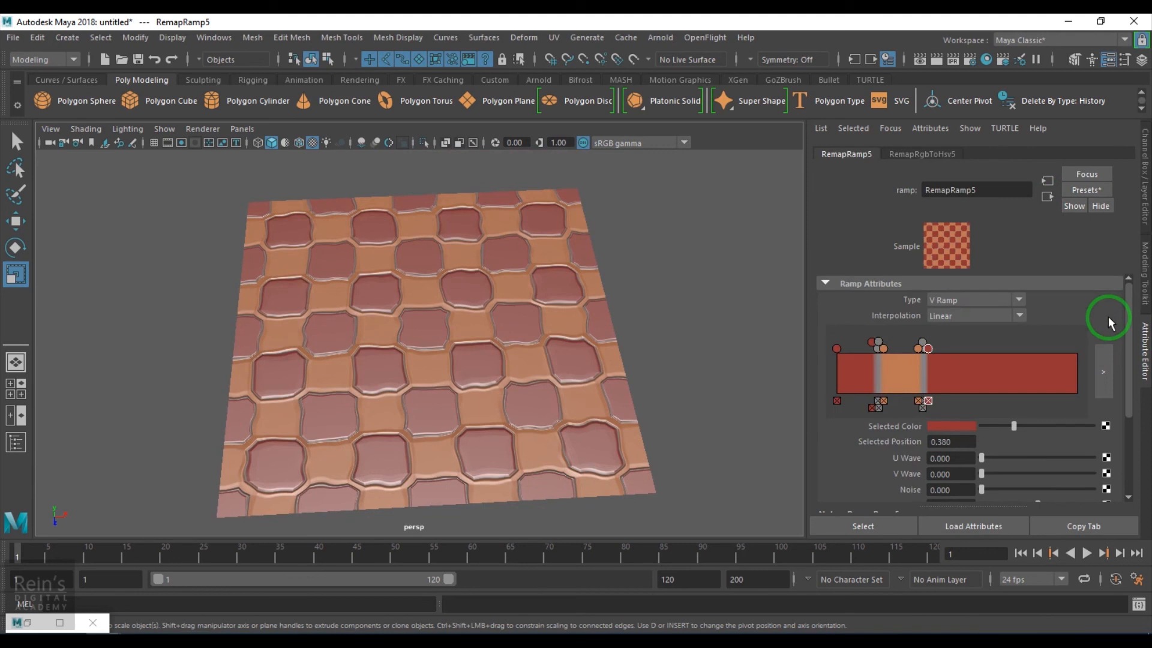
pyautogui.click(966, 424)
pyautogui.moveTo(941, 461); pyautogui.dragTo(898, 464)
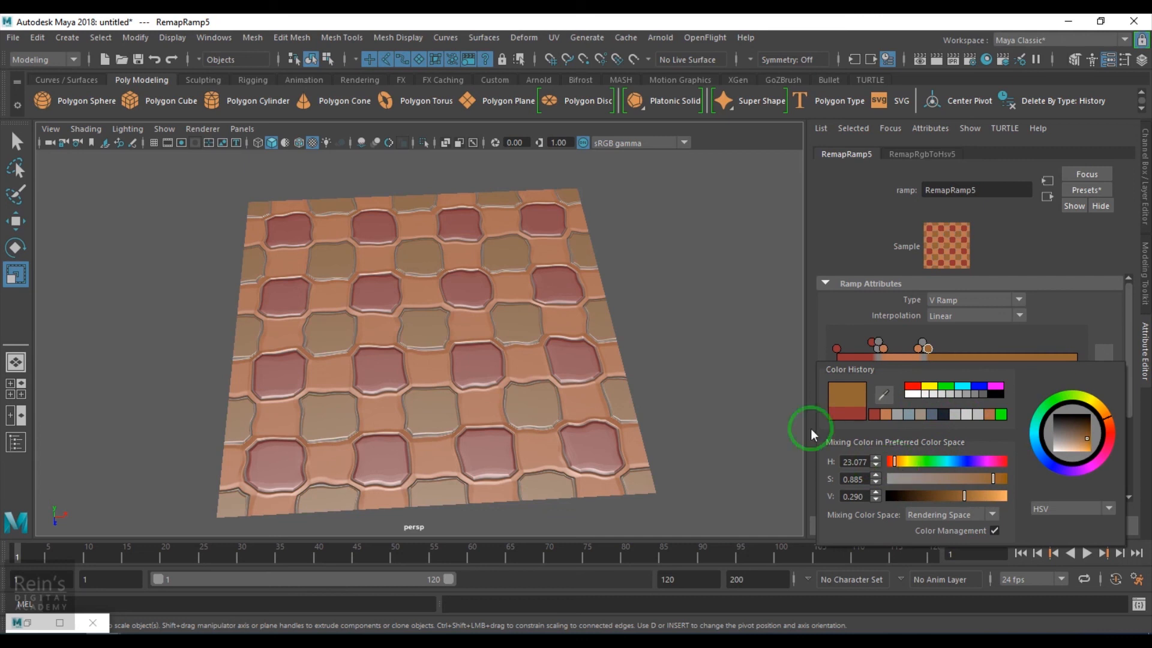
pyautogui.moveTo(555, 437)
pyautogui.keyDown('alt'); pyautogui.mouseDown()
pyautogui.moveTo(578, 385)
pyautogui.moveTo(565, 430)
pyautogui.moveTo(650, 367)
pyautogui.moveTo(727, 375)
pyautogui.moveTo(743, 352)
pyautogui.moveTo(735, 399)
pyautogui.moveTo(710, 376)
pyautogui.moveTo(722, 373)
pyautogui.moveTo(674, 398)
pyautogui.moveTo(690, 380)
pyautogui.mouseUp(); pyautogui.keyUp('alt')
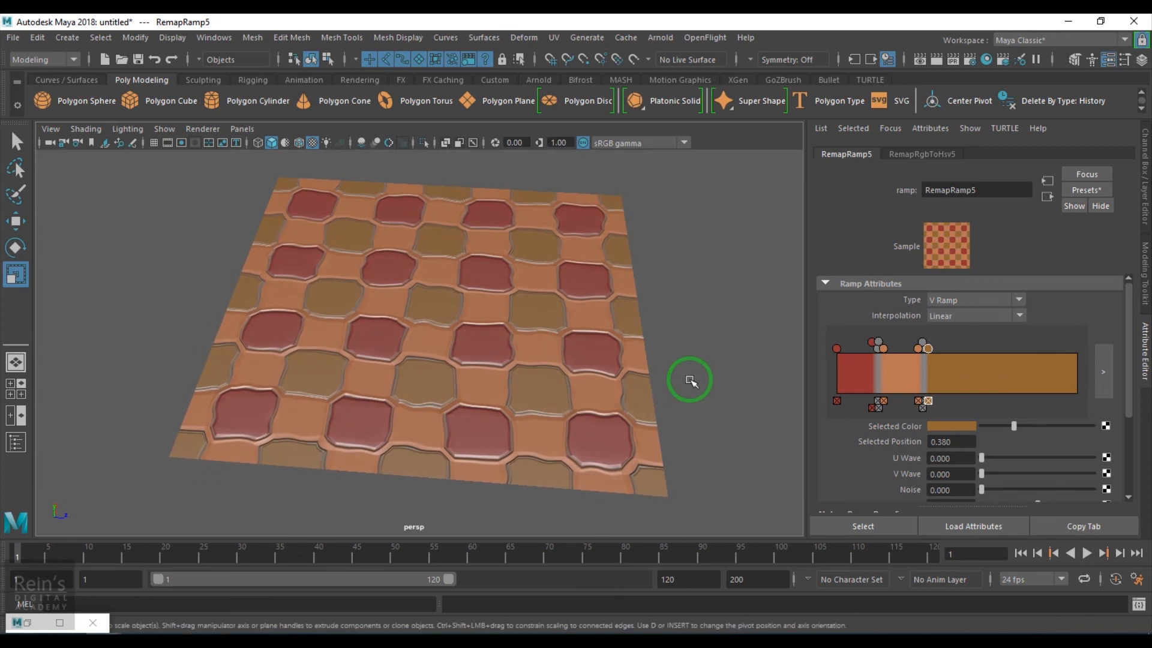